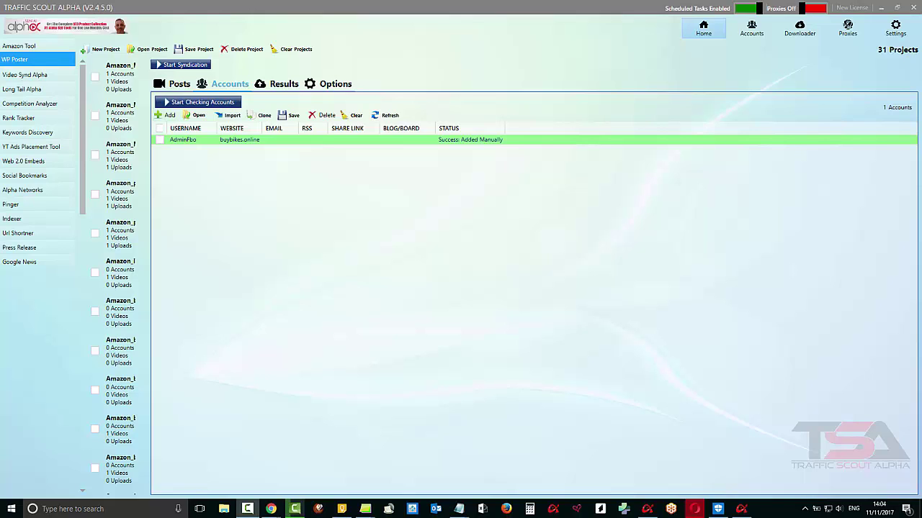
Open the sticky note with the Exerpeutic recumbent bike titles, review them, and move the note off the screen
{"action": "left_click", "coordinate": [365, 509]}
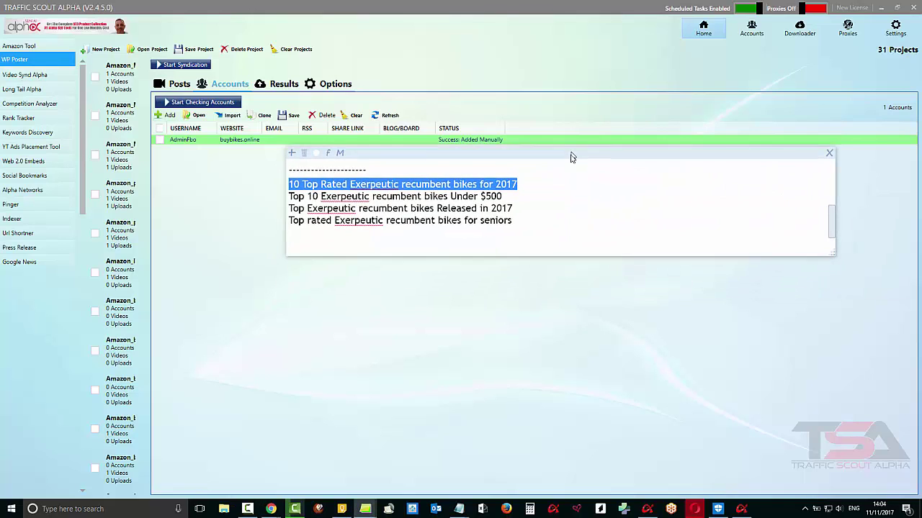
{"action": "left_click", "coordinate": [530, 189]}
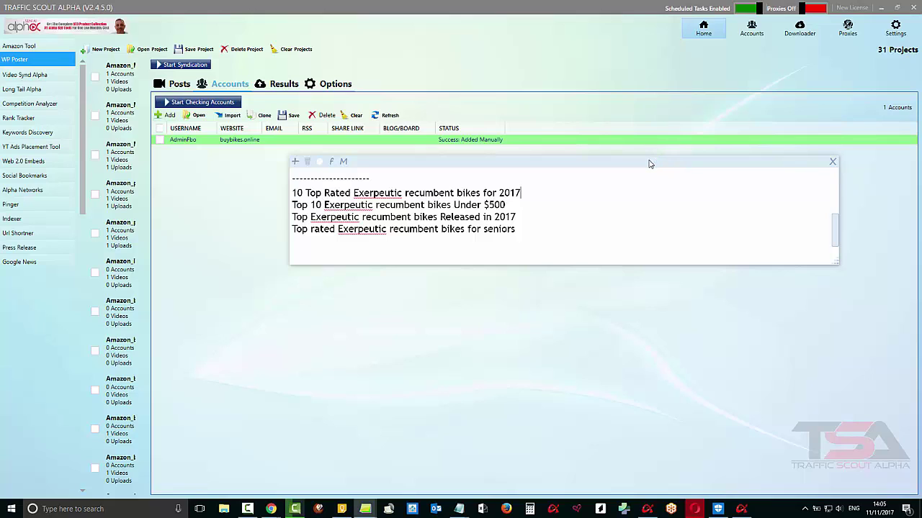
{"action": "left_click_drag", "start_coordinate": [649, 163], "coordinate": [683, 81]}
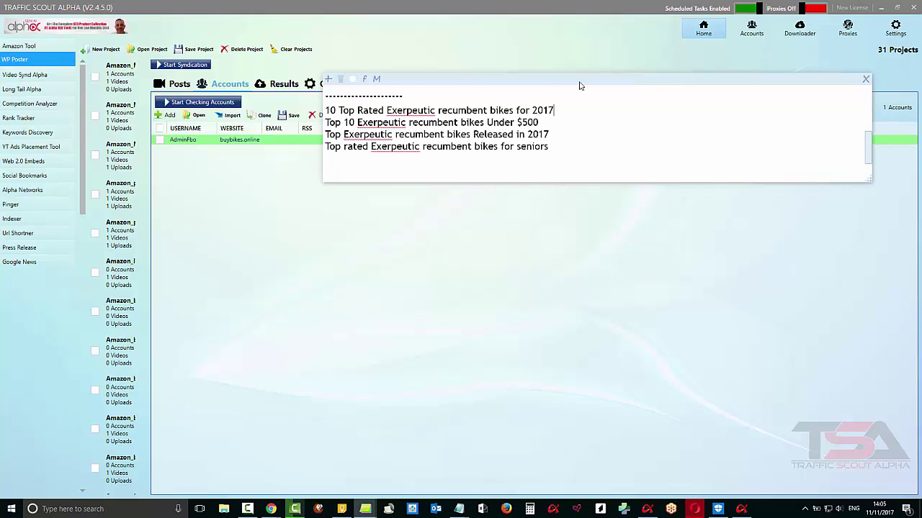
{"action": "left_click_drag", "start_coordinate": [579, 86], "coordinate": [573, 69]}
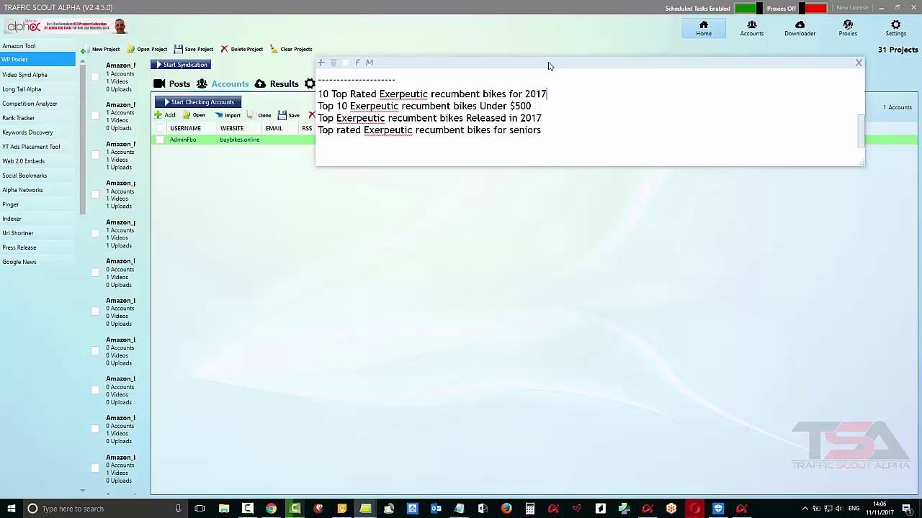
{"action": "left_click_drag", "start_coordinate": [550, 64], "coordinate": [465, 66]}
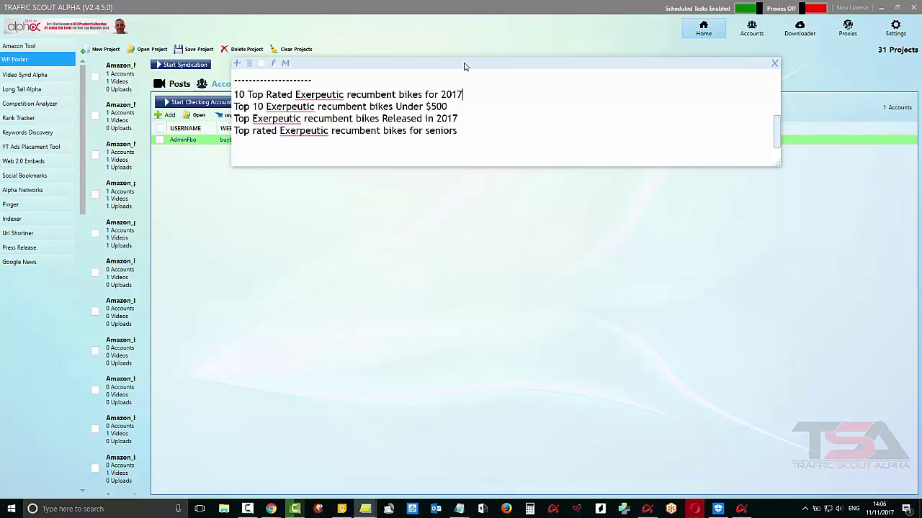
{"action": "left_click_drag", "start_coordinate": [469, 65], "coordinate": [473, 70]}
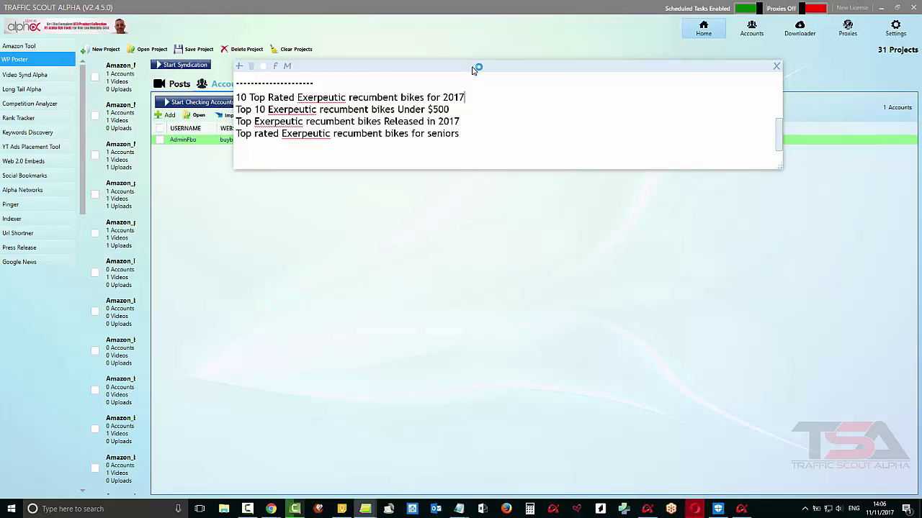
{"action": "left_click_drag", "start_coordinate": [473, 68], "coordinate": [472, 66]}
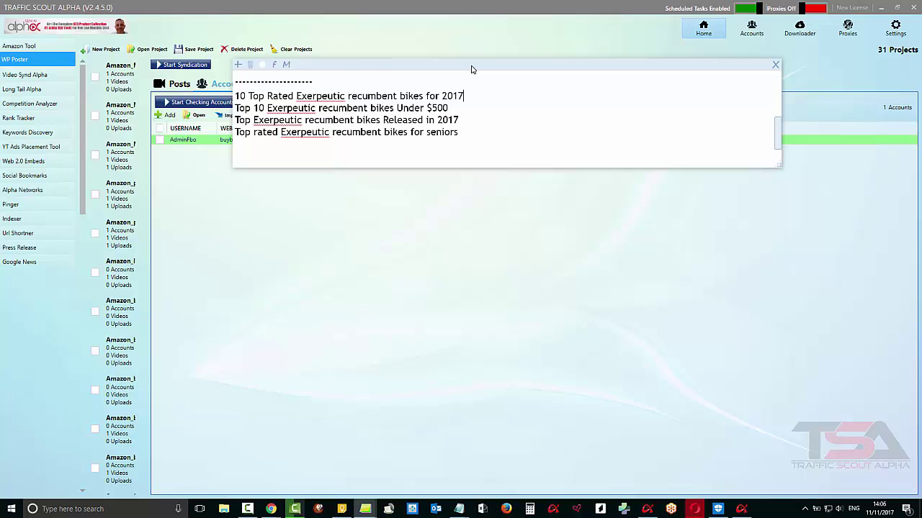
{"action": "left_click_drag", "start_coordinate": [471, 68], "coordinate": [921, 82]}
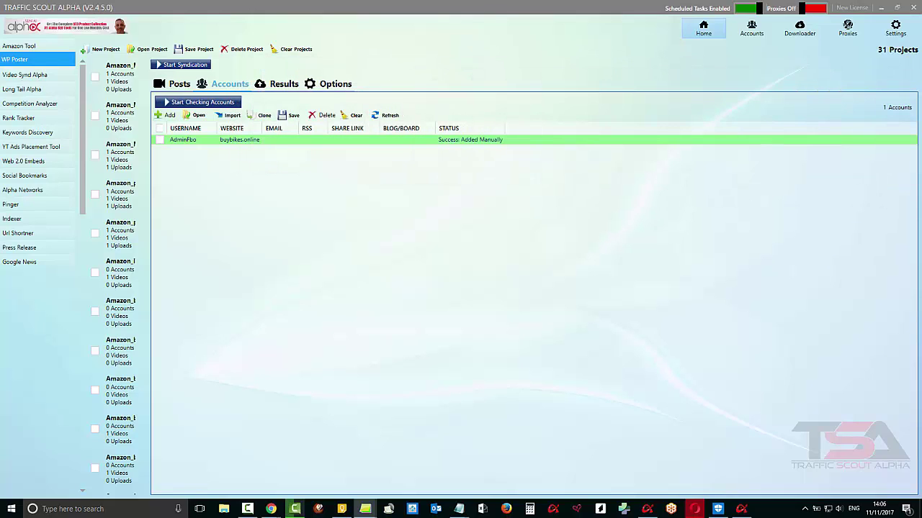
Open the posting options of the WP Poster project
{"action": "left_click", "coordinate": [216, 140]}
{"action": "left_click", "coordinate": [325, 86]}
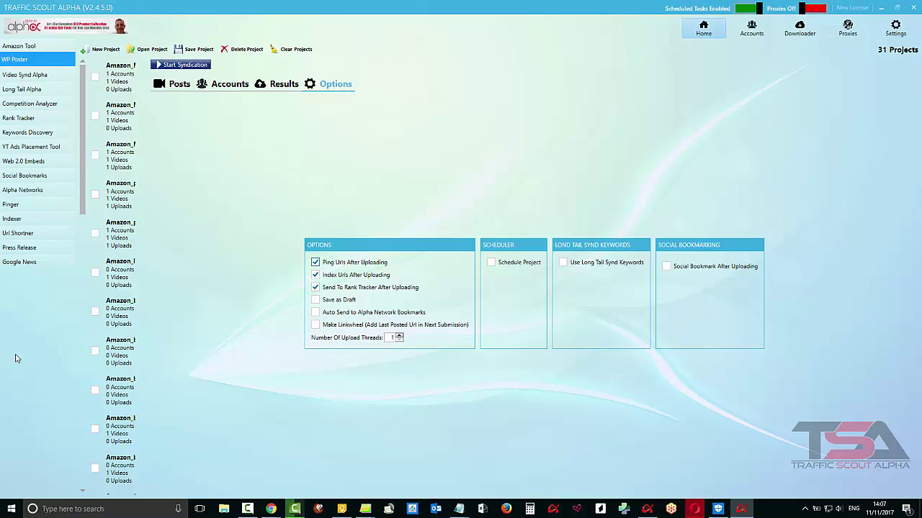
Switch to Chrome, close the LastPass Edit Site tab, and show the Keyword Planner 2017-11-11 spreadsheet
{"action": "mouse_move", "coordinate": [270, 510]}
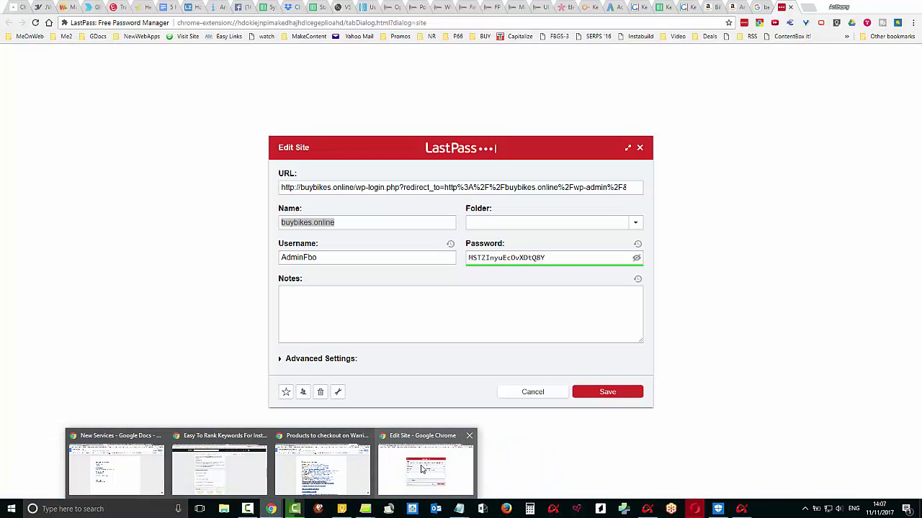
{"action": "left_click", "coordinate": [424, 468]}
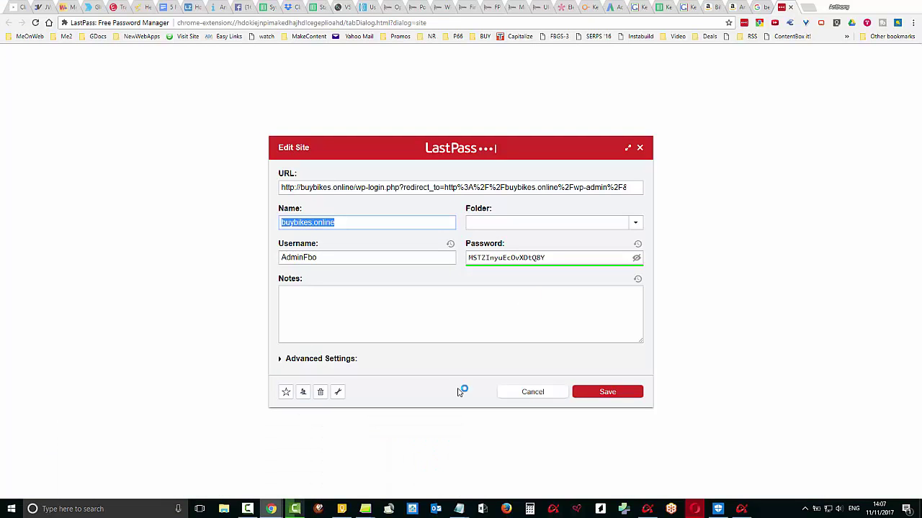
{"action": "left_click", "coordinate": [790, 7]}
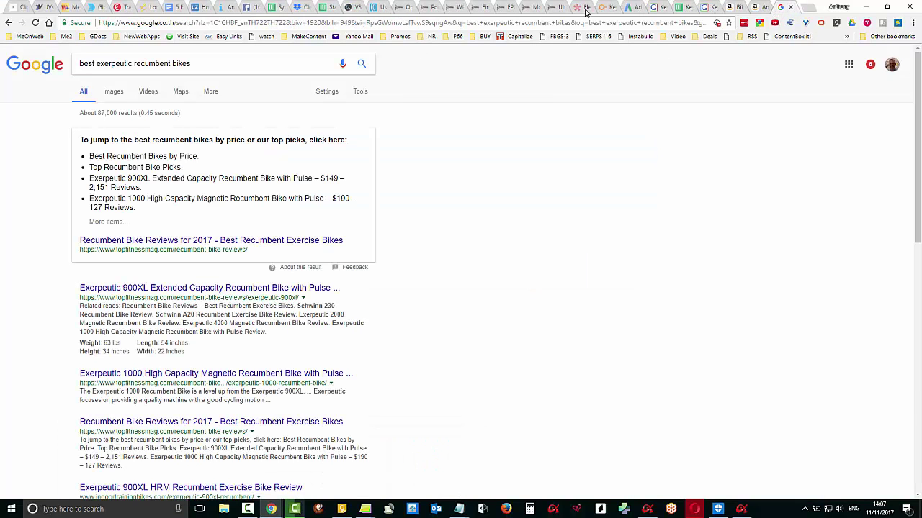
{"action": "left_click", "coordinate": [676, 9]}
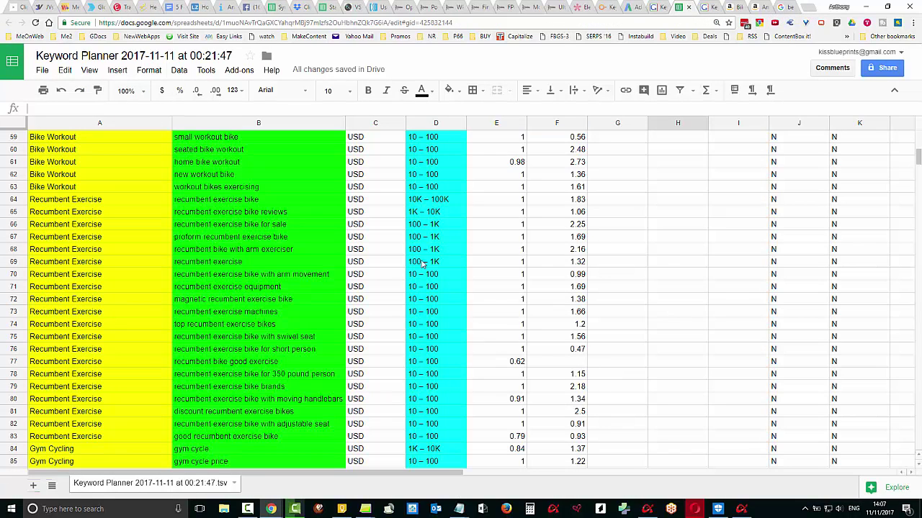
Identify where the Recumbent Exercise group starts and ends in column A
{"action": "left_click", "coordinate": [75, 204]}
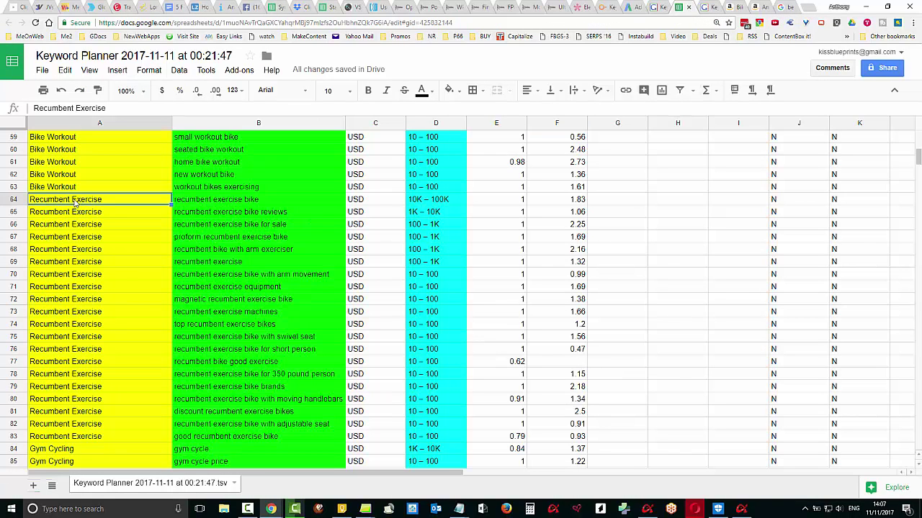
{"action": "left_click", "coordinate": [112, 437]}
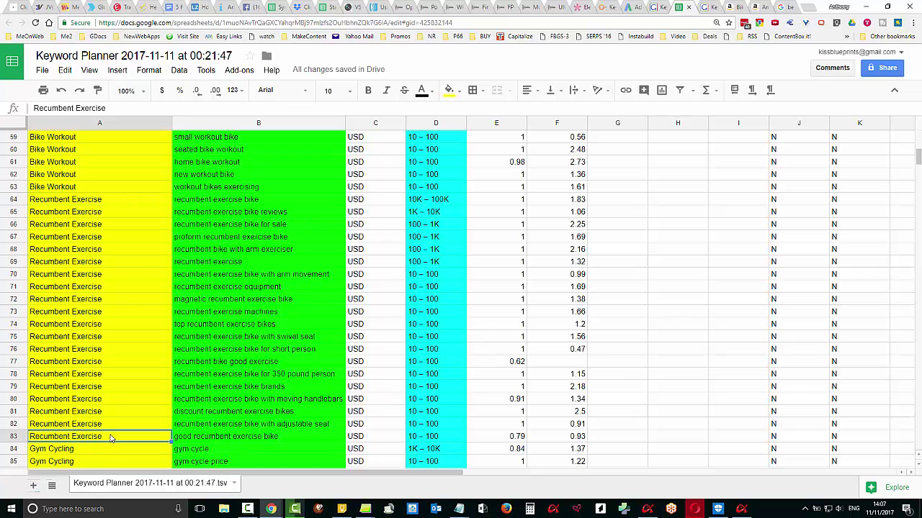
{"action": "left_click", "coordinate": [110, 206]}
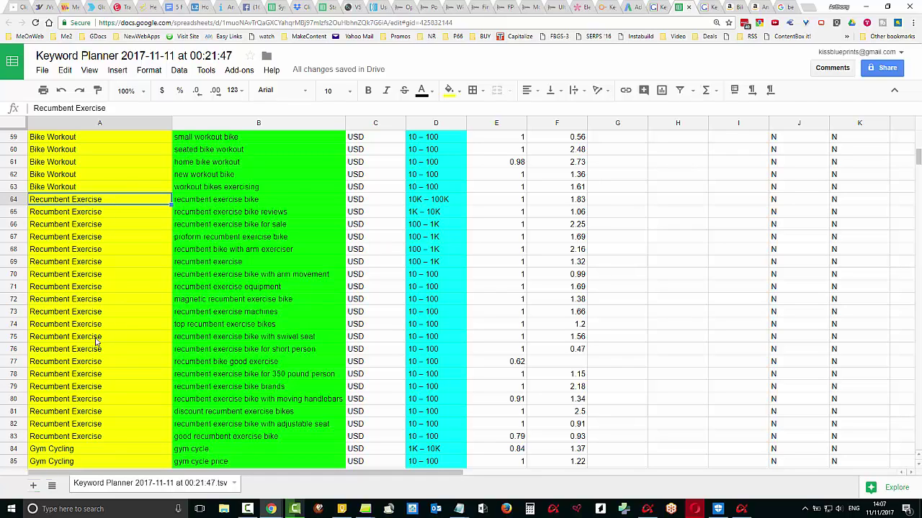
Copy the Recumbent Exercise keywords in B64:B83
{"action": "left_click", "coordinate": [226, 205]}
{"action": "left_click_drag", "start_coordinate": [227, 207], "coordinate": [238, 438]}
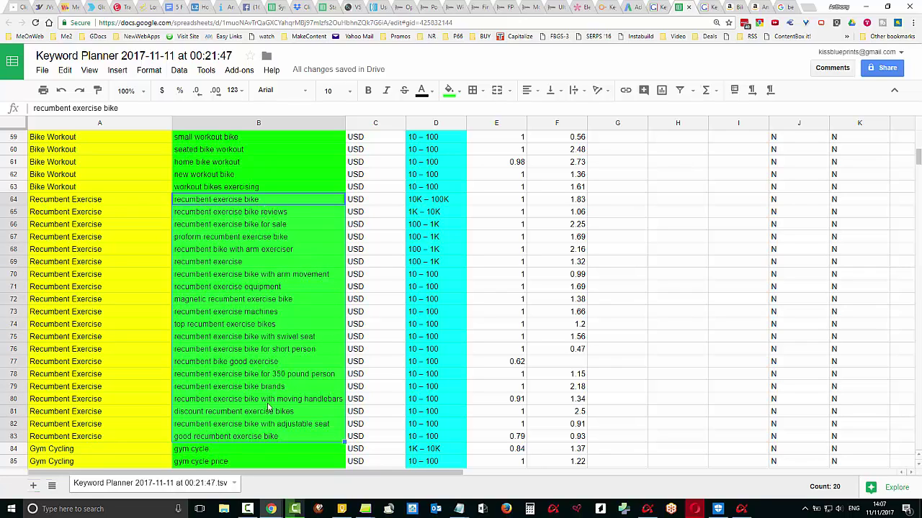
{"action": "right_click", "coordinate": [306, 230]}
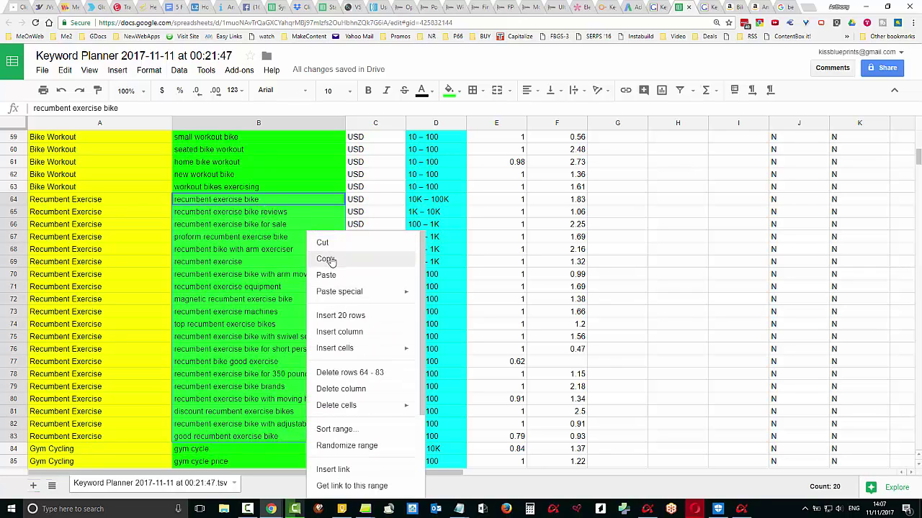
{"action": "left_click", "coordinate": [328, 260]}
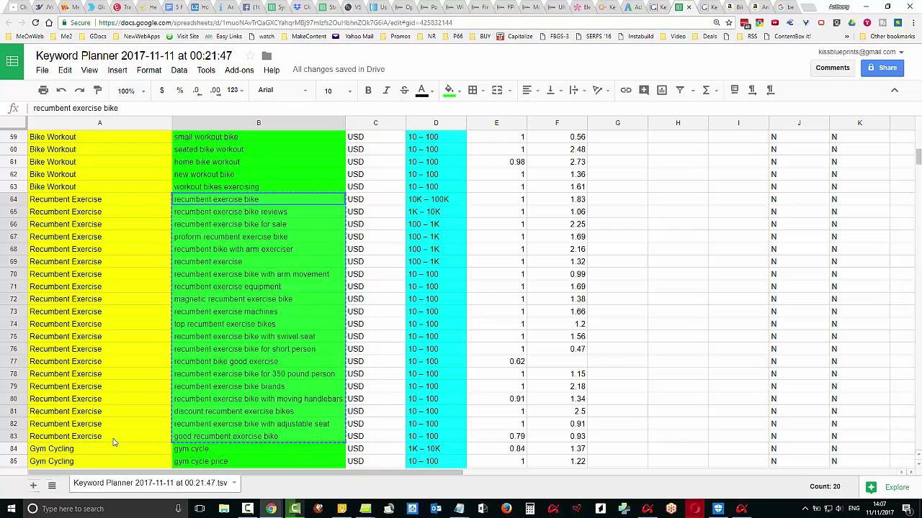
Copy the Recumbent Exercise keywords from "recumbent exercise bike" to "recumbent exercise bike with adjustable seat" in B64:B82
{"action": "left_click", "coordinate": [103, 200]}
{"action": "left_click_drag", "start_coordinate": [103, 200], "coordinate": [124, 439]}
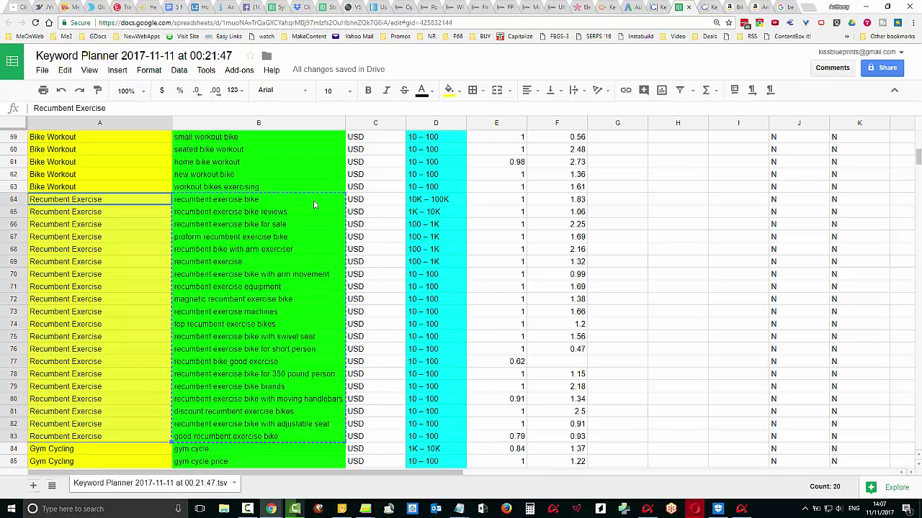
{"action": "left_click_drag", "start_coordinate": [313, 199], "coordinate": [313, 437]}
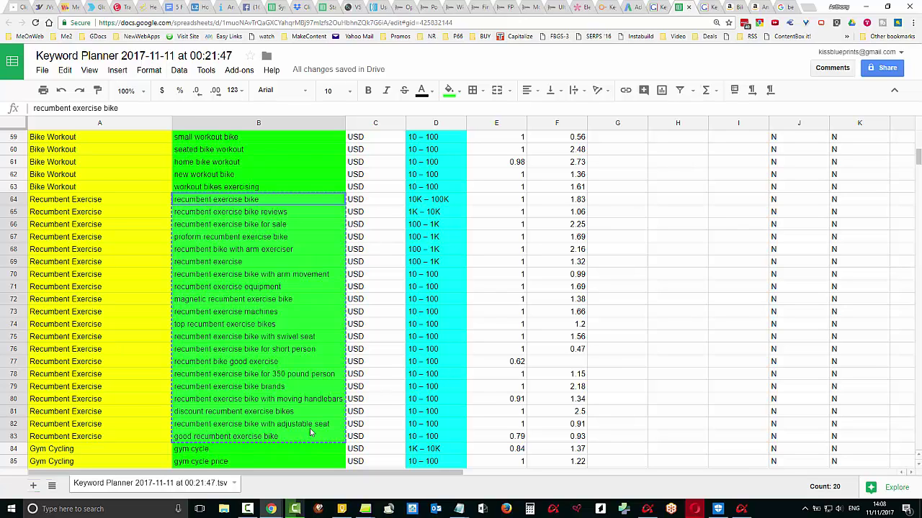
{"action": "key", "text": "shift+Up"}
{"action": "right_click", "coordinate": [290, 209]}
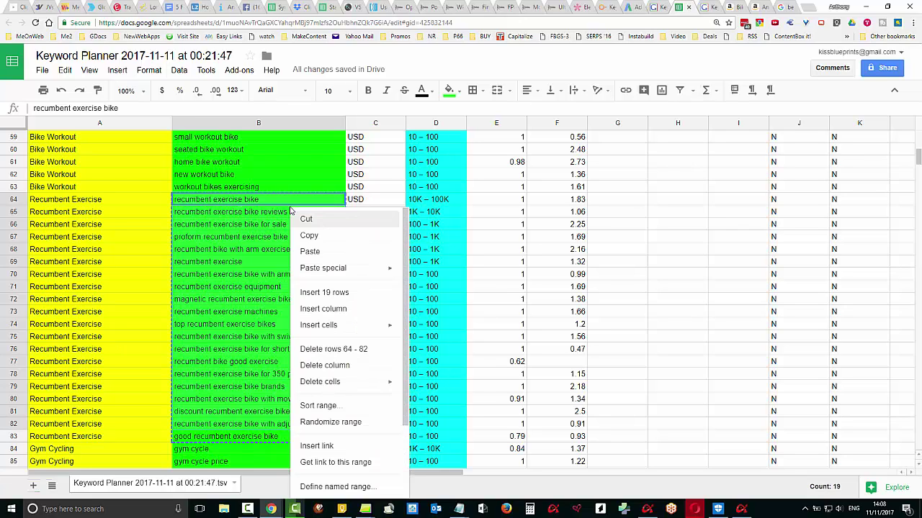
{"action": "left_click", "coordinate": [314, 235]}
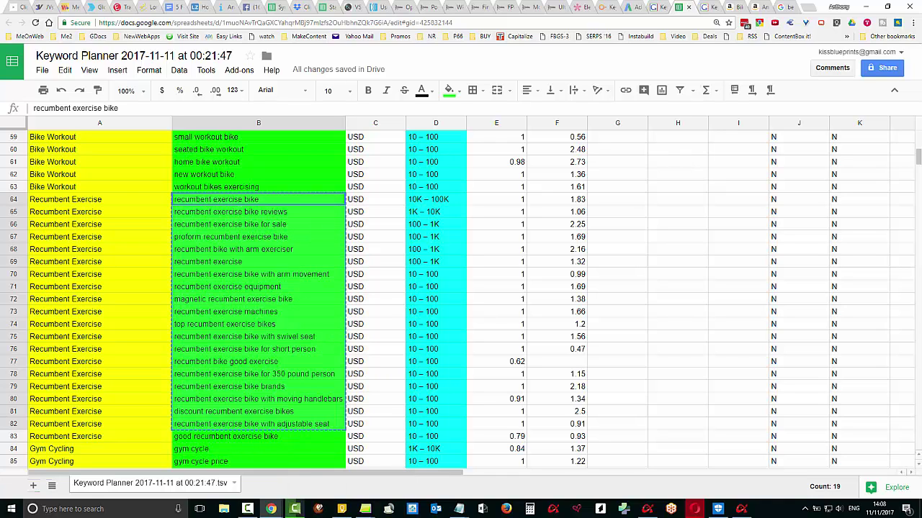
Switch to the sticky note and paste the copied keywords below the recumbent bike titles
{"action": "key", "text": "alt+Tab"}
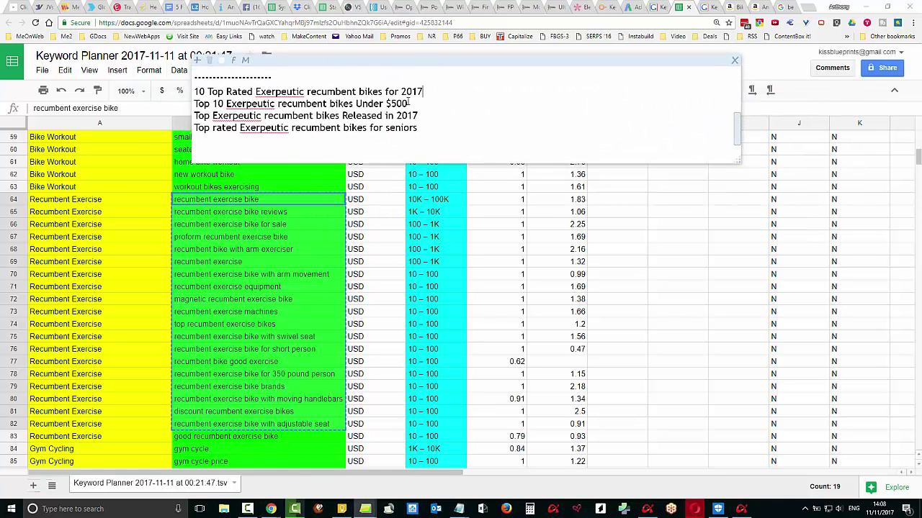
{"action": "key", "text": "Return"}
{"action": "key", "text": "Return"}
{"action": "key", "text": "ctrl+v"}
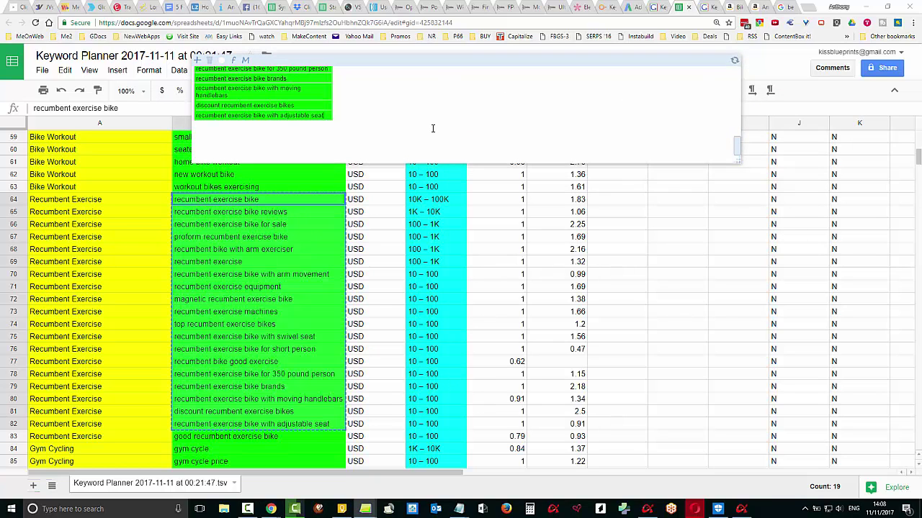
{"action": "scroll", "coordinate": [439, 128], "scroll_direction": "up", "scroll_amount": 5}
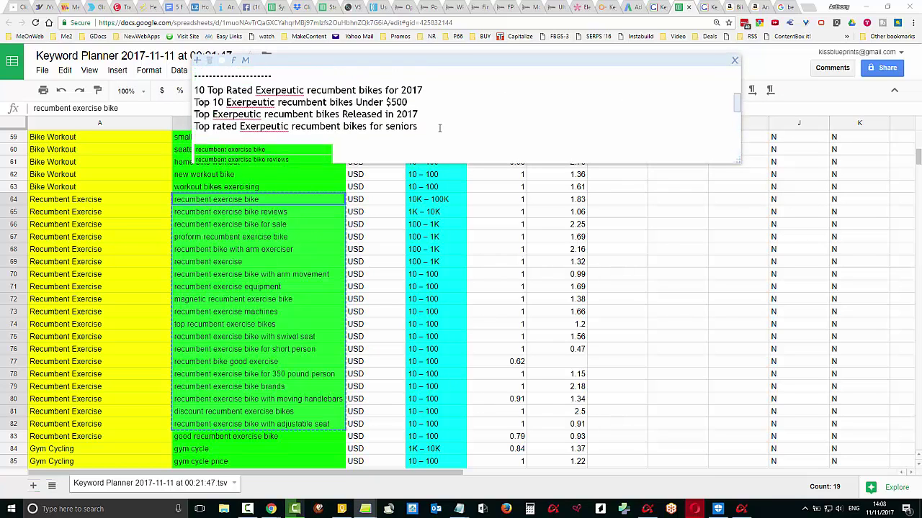
{"action": "scroll", "coordinate": [439, 128], "scroll_direction": "down", "scroll_amount": 5}
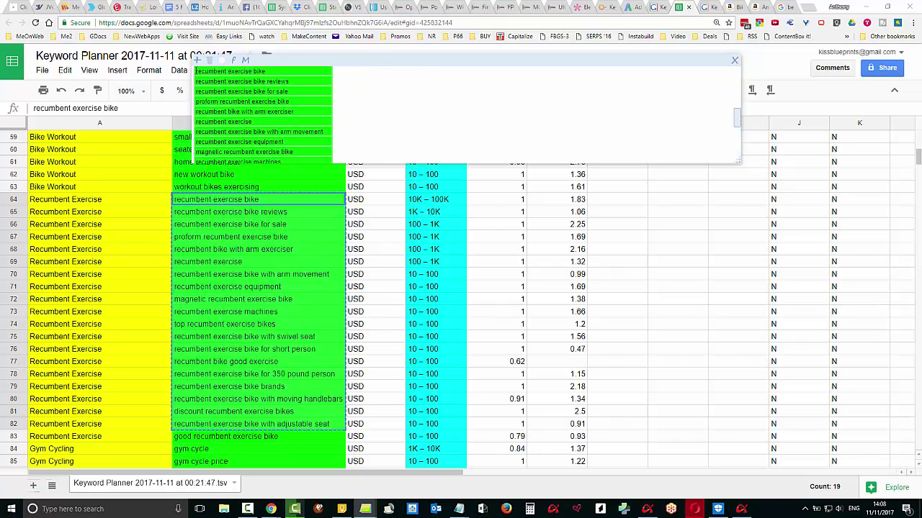
Copy the whole recumbent exercise keyword list inside the sticky note
{"action": "left_click_drag", "start_coordinate": [196, 71], "coordinate": [314, 76]}
{"action": "right_click", "coordinate": [314, 77]}
{"action": "left_click", "coordinate": [339, 117]}
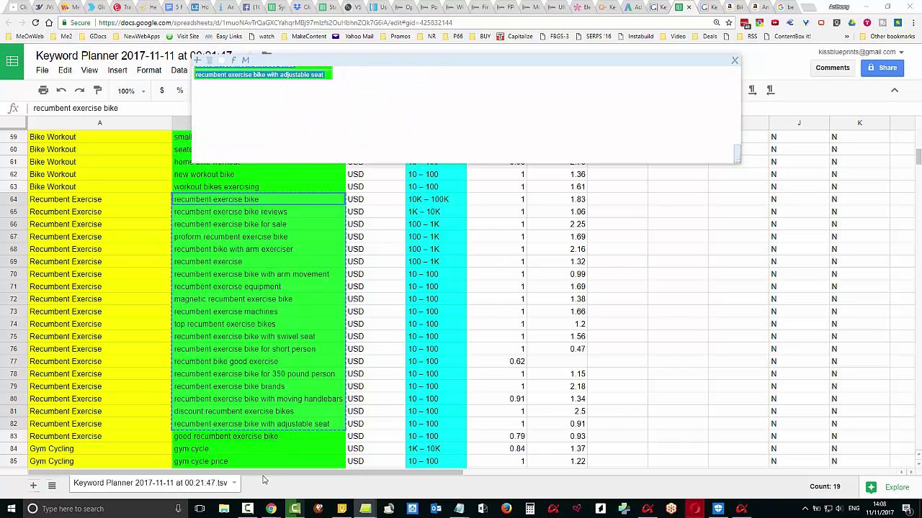
Open a new Notepad document, move the sticky note off the screen, and paste the keyword list into Notepad
{"action": "right_click", "coordinate": [459, 514]}
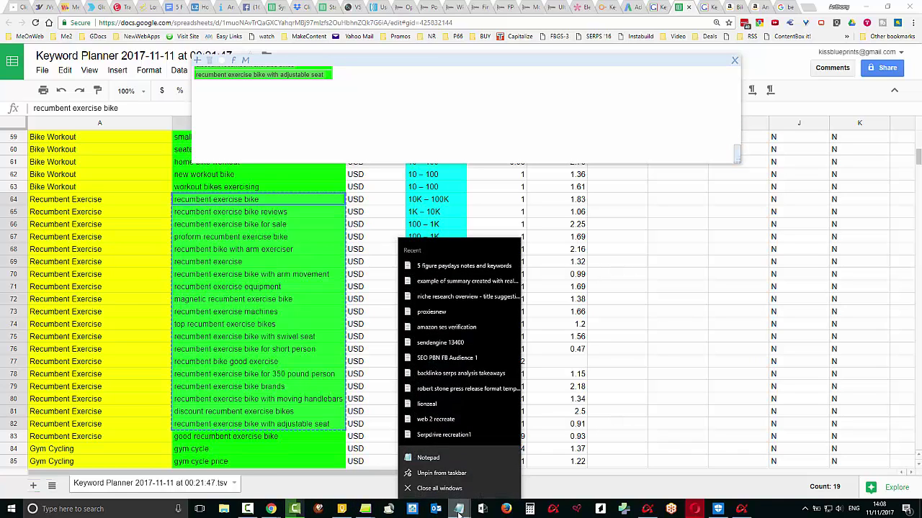
{"action": "left_click", "coordinate": [432, 457]}
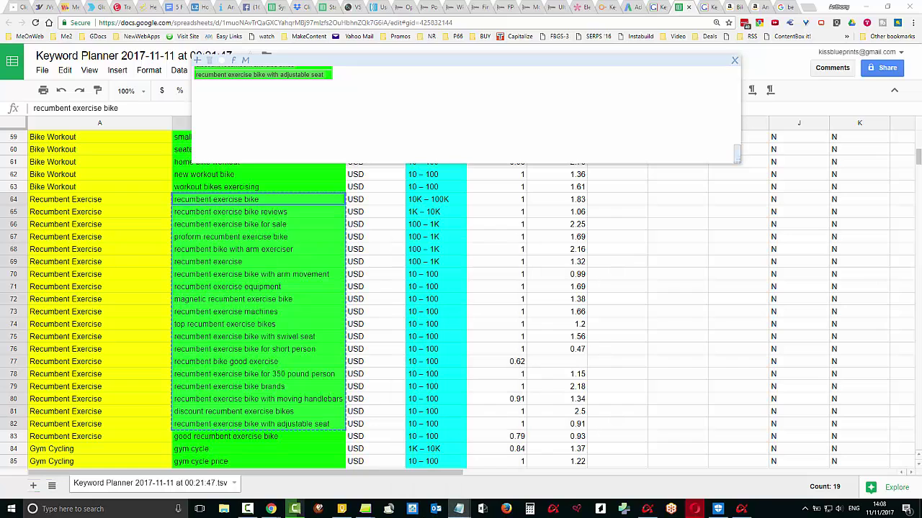
{"action": "left_click_drag", "start_coordinate": [333, 206], "coordinate": [552, 115]}
{"action": "left_click", "coordinate": [630, 62]}
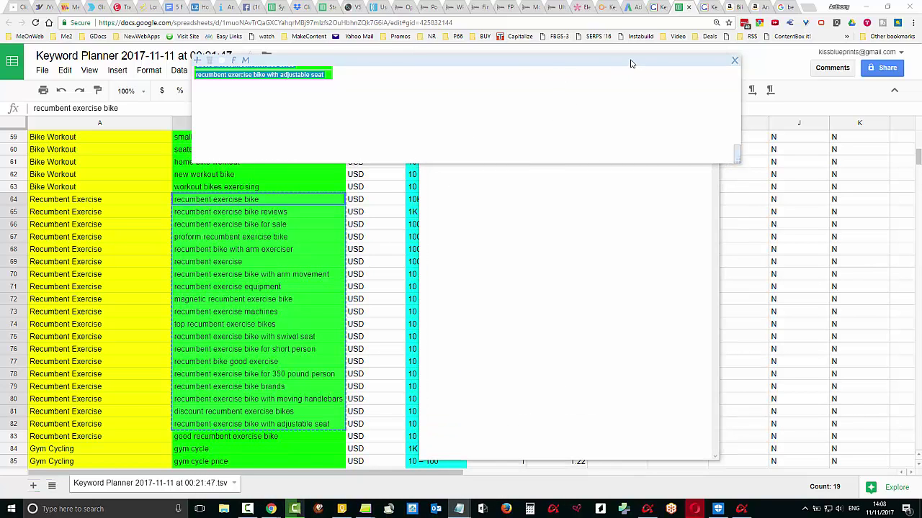
{"action": "left_click_drag", "start_coordinate": [631, 63], "coordinate": [921, 53]}
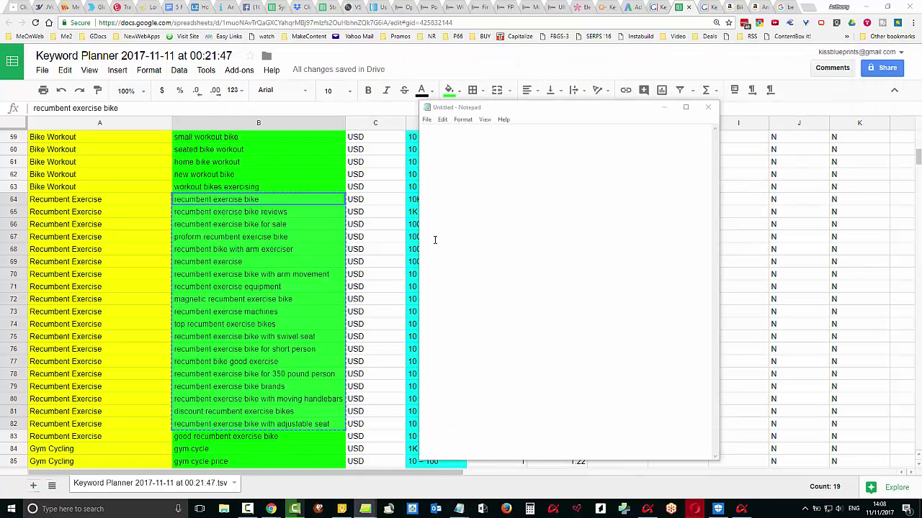
{"action": "right_click", "coordinate": [514, 157]}
{"action": "left_click", "coordinate": [545, 201]}
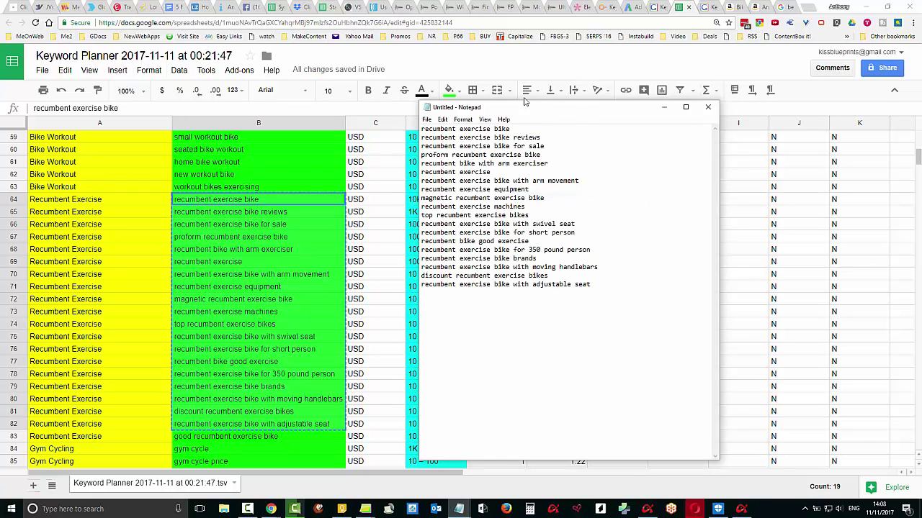
Move the Notepad keyword list off the screen and switch to Traffic Scout Alpha
{"action": "left_click_drag", "start_coordinate": [582, 110], "coordinate": [582, 0]}
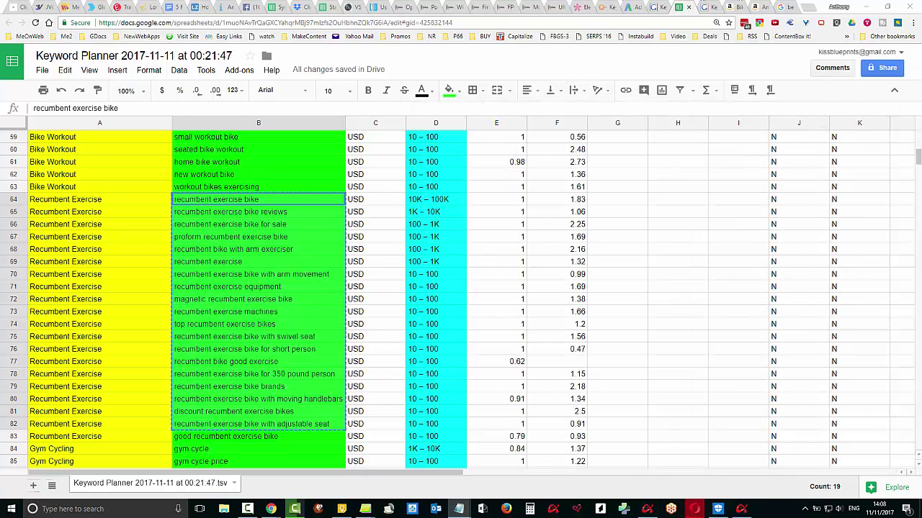
{"action": "left_click", "coordinate": [742, 509]}
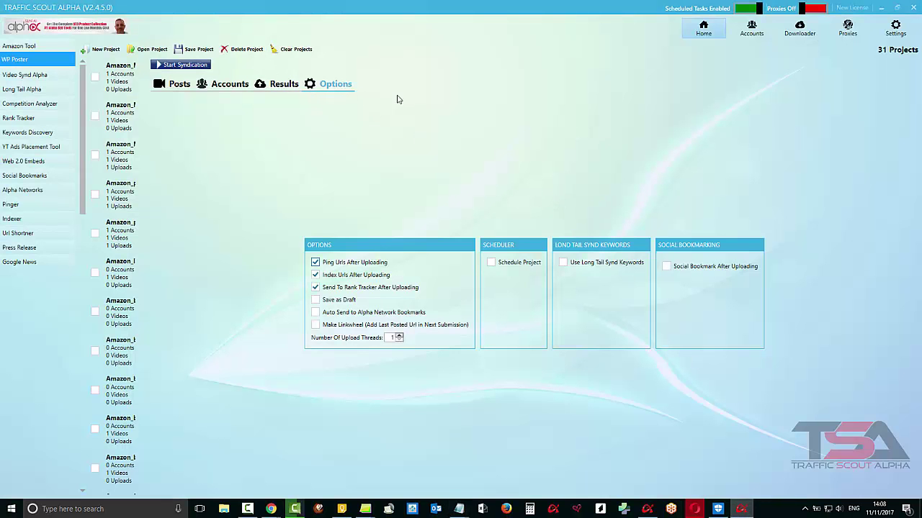
Open the post "10 Top Rated Exerpeutic recumbent bikes for 2017" from the project's posts and examine its product table and bike descriptions
{"action": "left_click", "coordinate": [160, 84]}
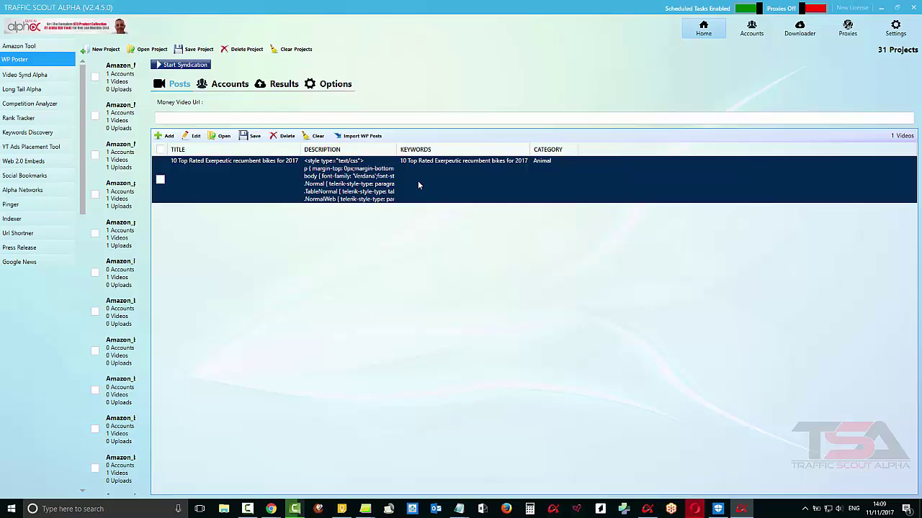
{"action": "double_click", "coordinate": [457, 164]}
{"action": "scroll", "coordinate": [556, 277], "scroll_direction": "down", "scroll_amount": 3}
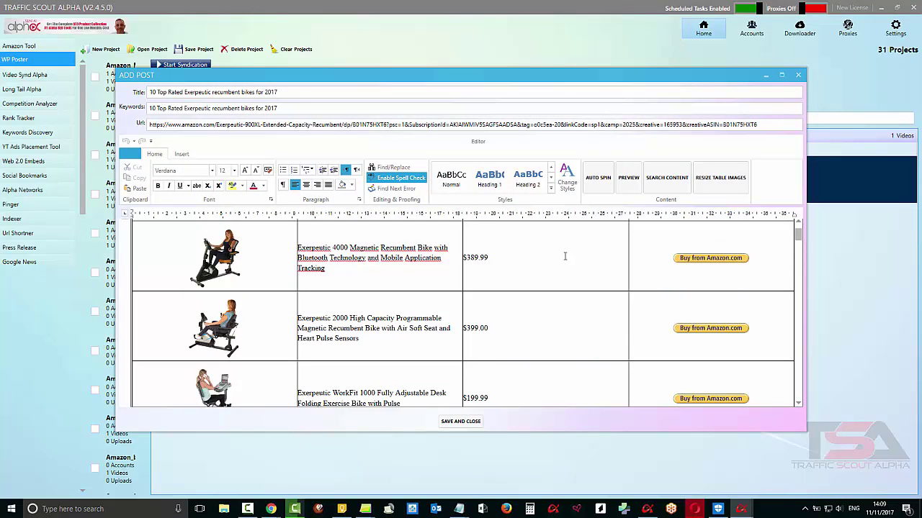
{"action": "scroll", "coordinate": [556, 277], "scroll_direction": "down", "scroll_amount": 10}
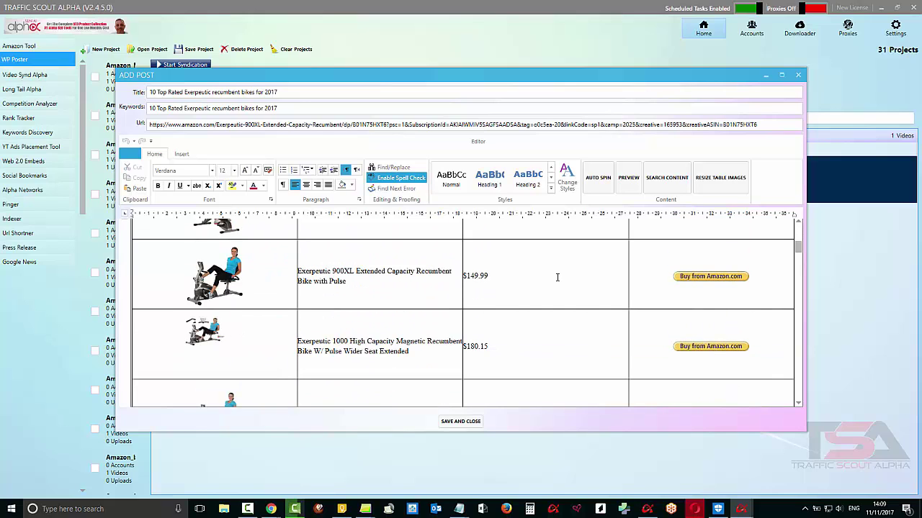
{"action": "scroll", "coordinate": [556, 277], "scroll_direction": "down", "scroll_amount": 10}
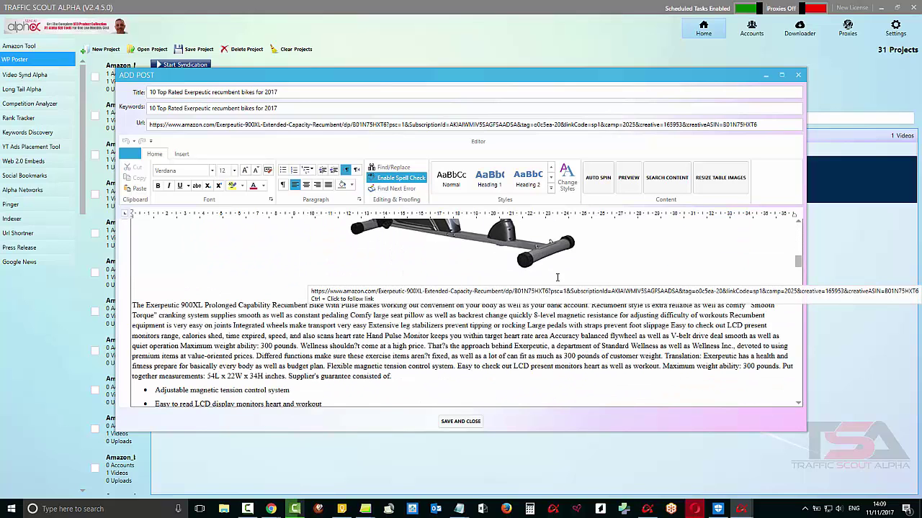
{"action": "scroll", "coordinate": [557, 277], "scroll_direction": "down", "scroll_amount": 10}
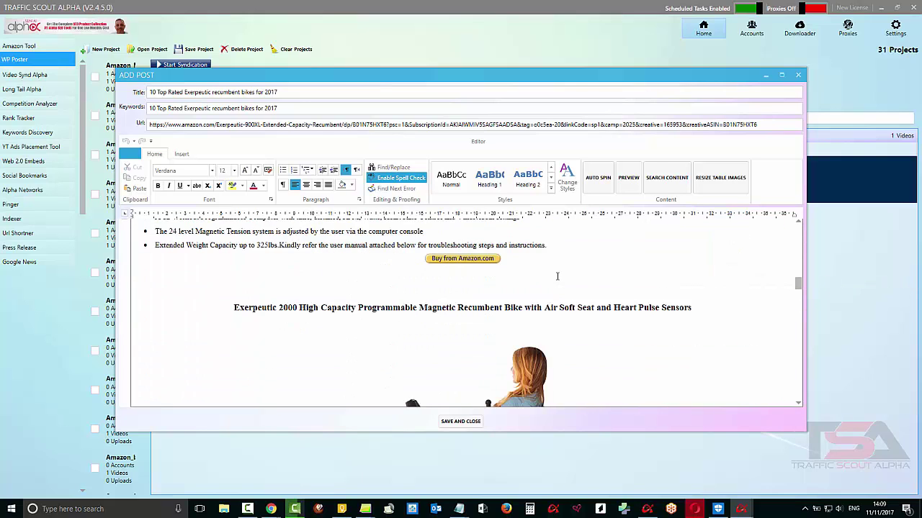
{"action": "scroll", "coordinate": [557, 281], "scroll_direction": "down", "scroll_amount": 10}
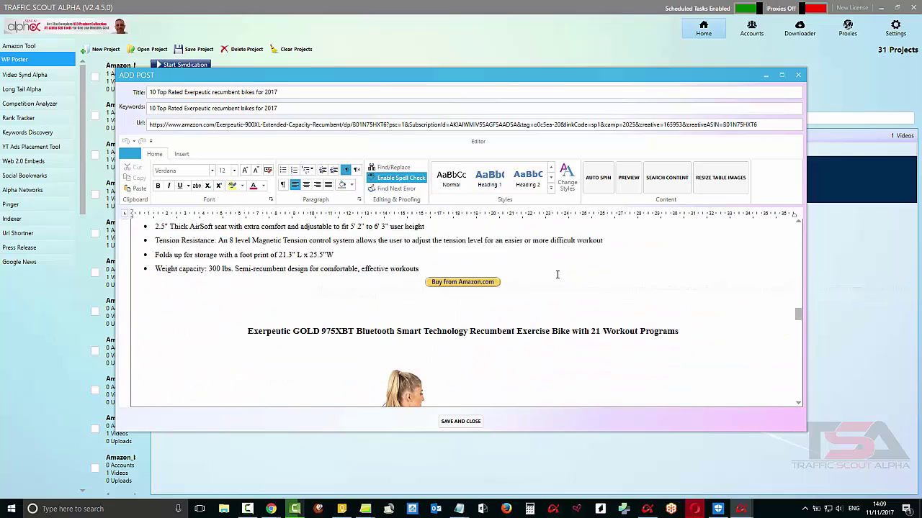
{"action": "scroll", "coordinate": [556, 277], "scroll_direction": "down", "scroll_amount": 10}
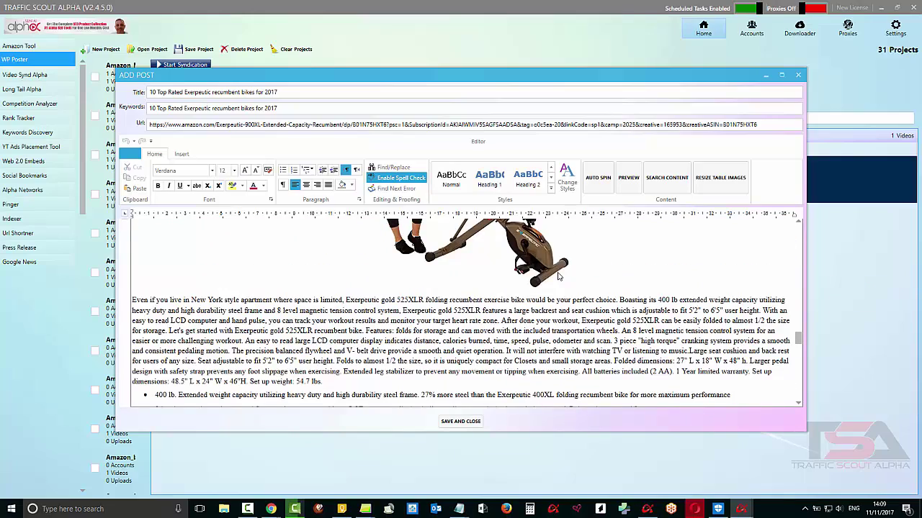
{"action": "scroll", "coordinate": [558, 273], "scroll_direction": "down", "scroll_amount": 10}
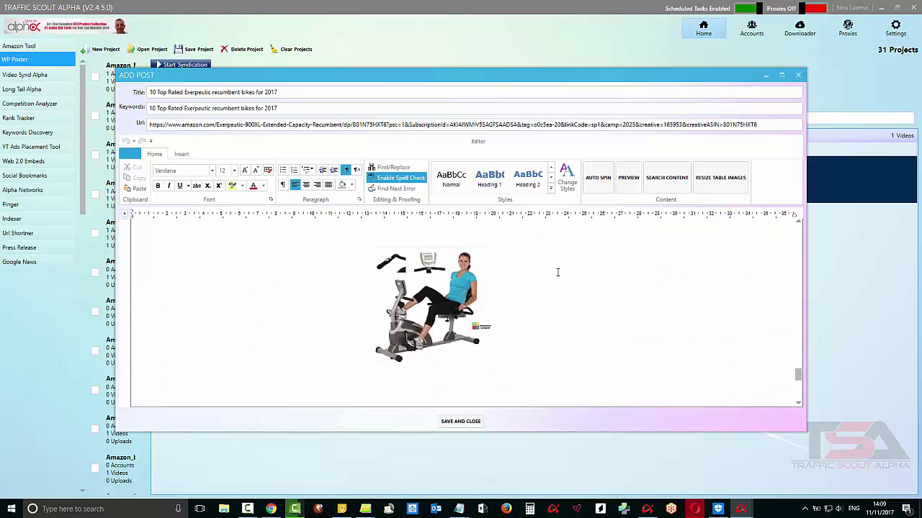
{"action": "scroll", "coordinate": [557, 274], "scroll_direction": "down", "scroll_amount": 8}
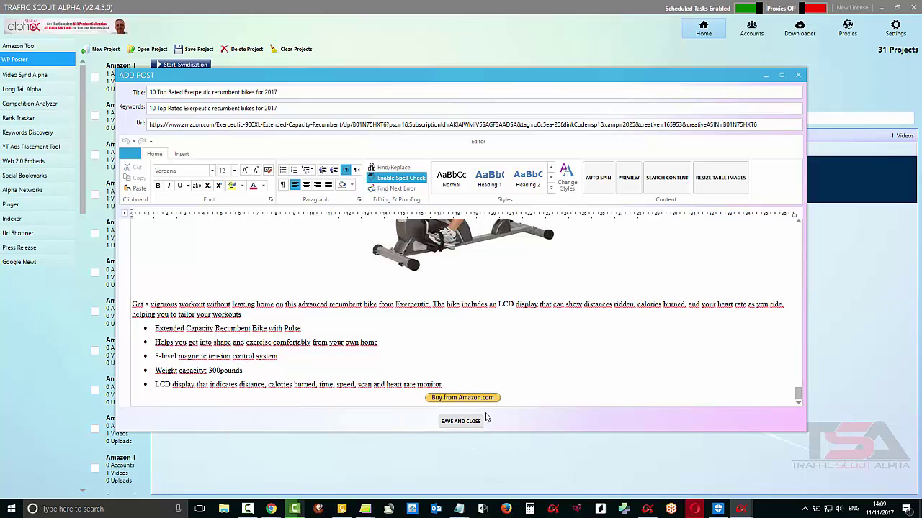
{"action": "scroll", "coordinate": [432, 339], "scroll_direction": "up", "scroll_amount": 15}
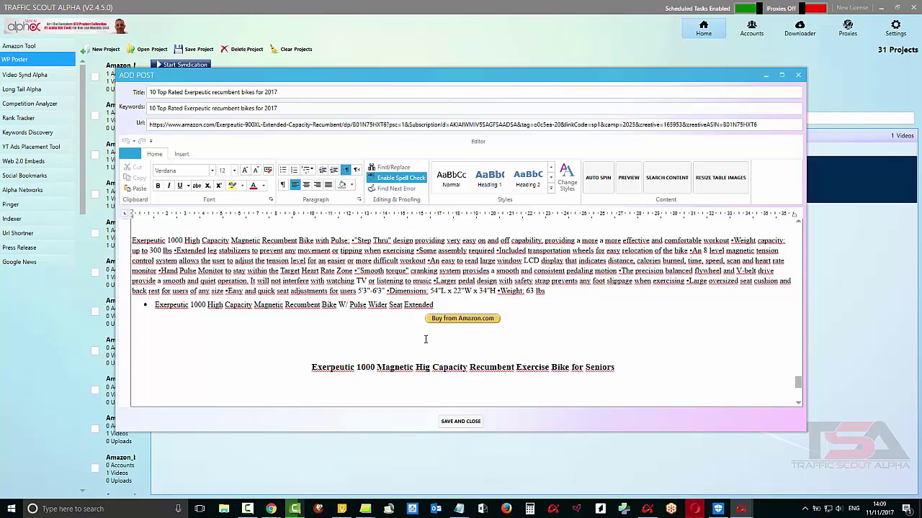
{"action": "scroll", "coordinate": [424, 337], "scroll_direction": "up", "scroll_amount": 15}
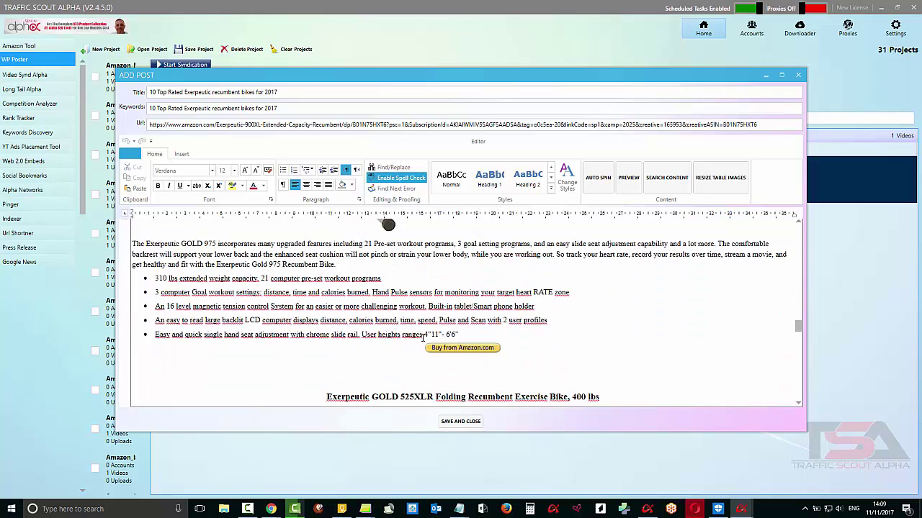
{"action": "scroll", "coordinate": [426, 334], "scroll_direction": "up", "scroll_amount": 15}
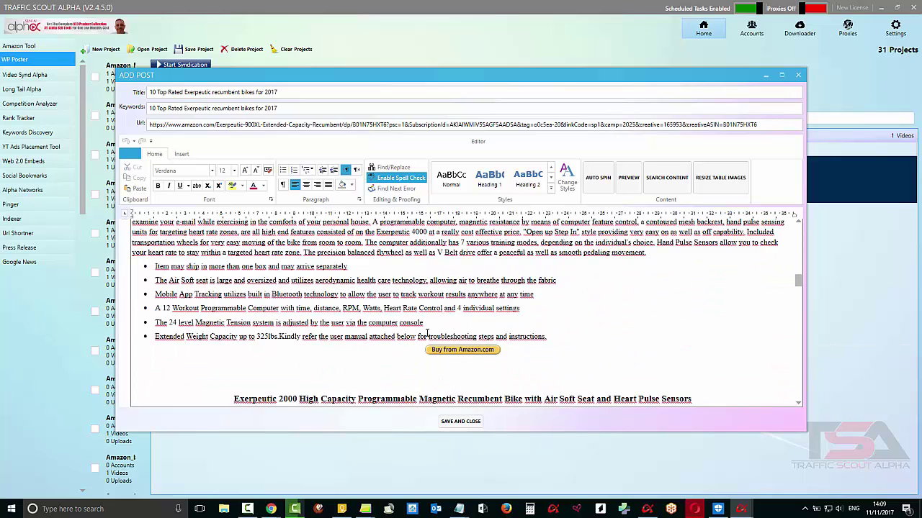
{"action": "scroll", "coordinate": [427, 327], "scroll_direction": "up", "scroll_amount": 10}
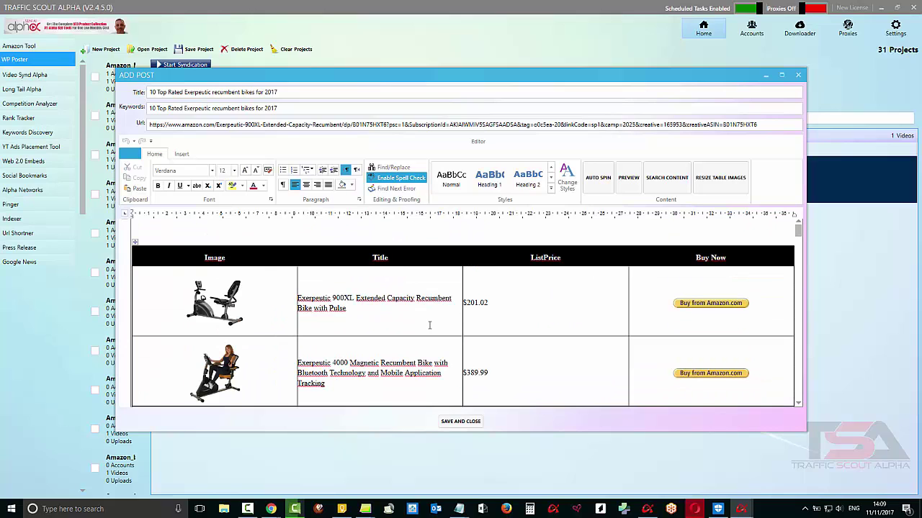
Save and close the recumbent bikes post and start its syndication
{"action": "left_click", "coordinate": [460, 421]}
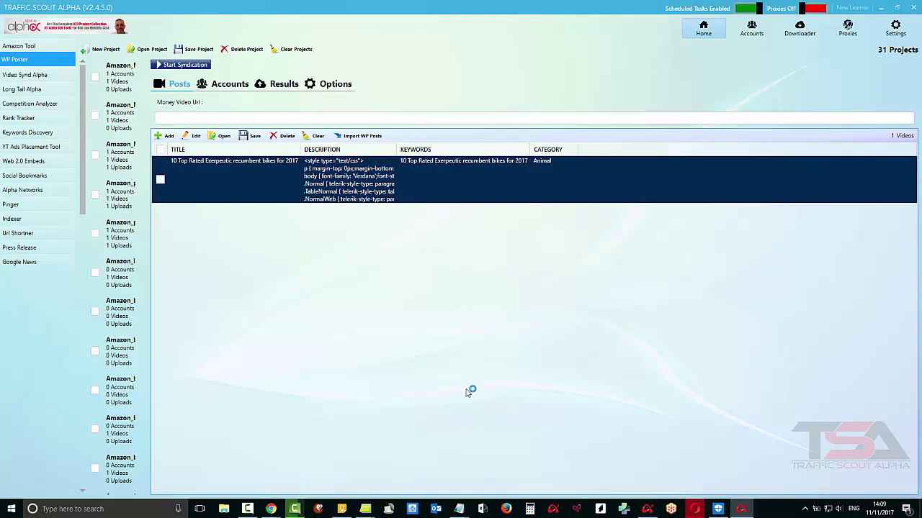
{"action": "left_click", "coordinate": [181, 65]}
{"action": "left_click", "coordinate": [184, 66]}
{"action": "left_click", "coordinate": [180, 67]}
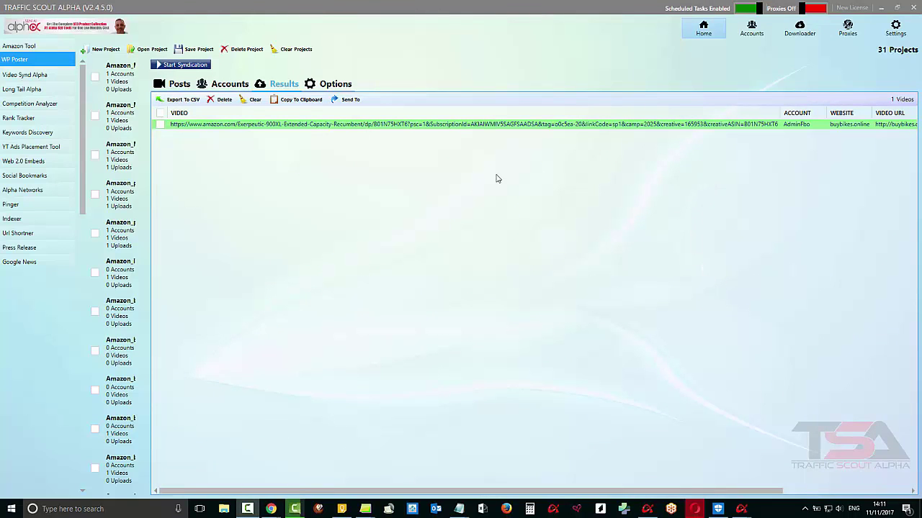
Open the posted page on buybikes.online from the syndication results and examine the published product table with its Amazon buy links
{"action": "left_click", "coordinate": [387, 494]}
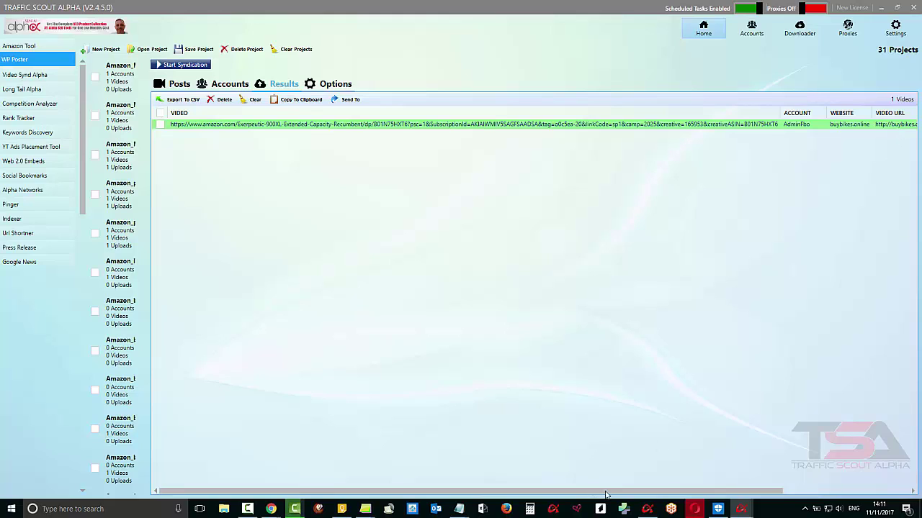
{"action": "left_click", "coordinate": [900, 127]}
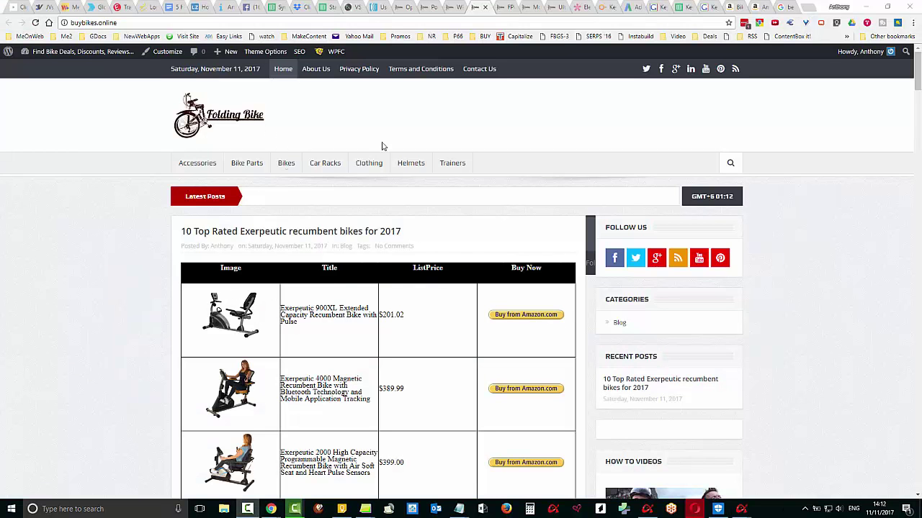
{"action": "scroll", "coordinate": [772, 324], "scroll_direction": "down", "scroll_amount": 1}
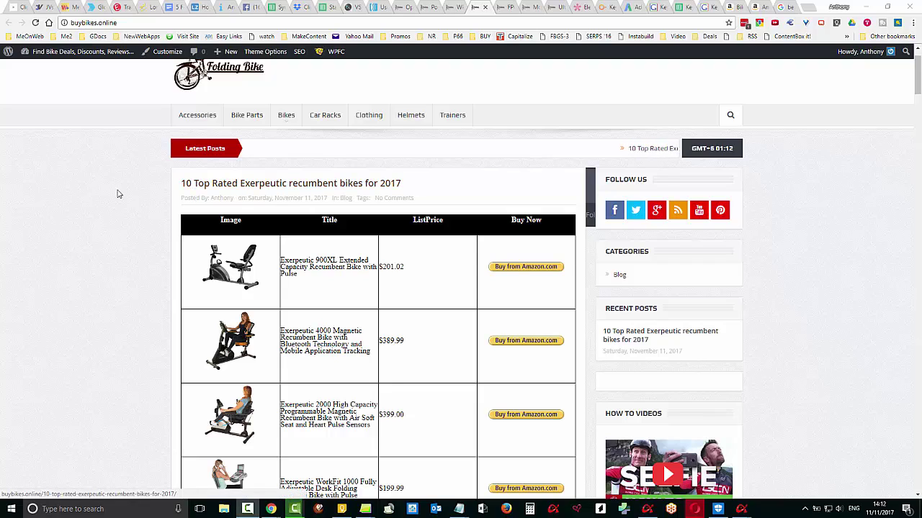
{"action": "scroll", "coordinate": [452, 249], "scroll_direction": "down", "scroll_amount": 1}
{"action": "scroll", "coordinate": [452, 249], "scroll_direction": "down", "scroll_amount": 7}
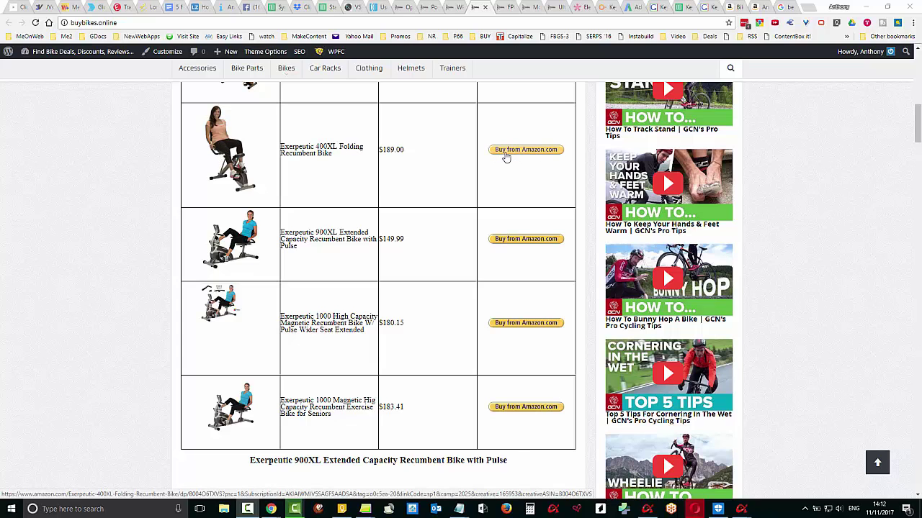
Examine the images, descriptions, feature lists and Amazon buy links of the individual bikes throughout the published post
{"action": "scroll", "coordinate": [506, 157], "scroll_direction": "down", "scroll_amount": 3}
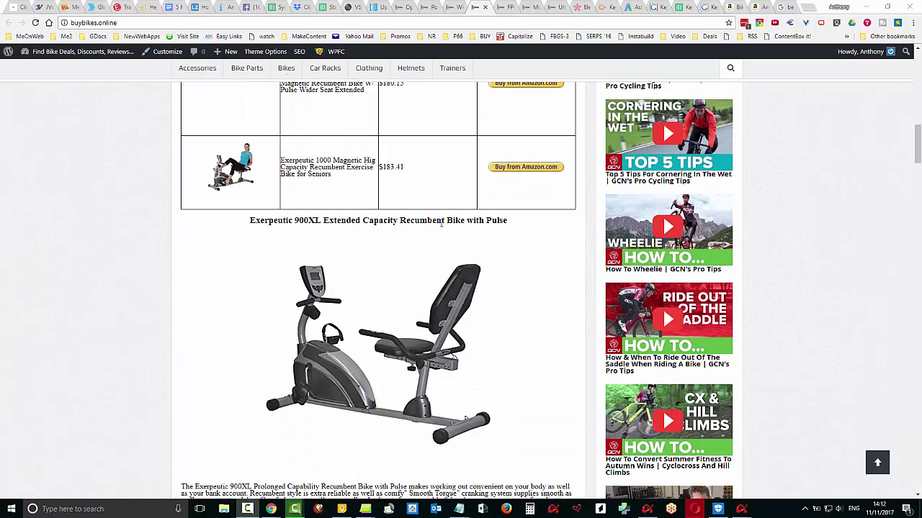
{"action": "scroll", "coordinate": [510, 295], "scroll_direction": "down", "scroll_amount": 2}
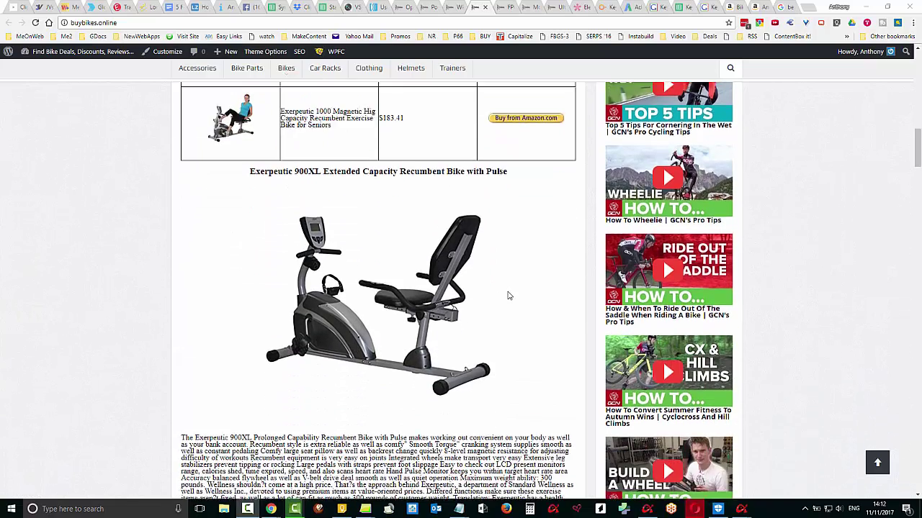
{"action": "scroll", "coordinate": [509, 295], "scroll_direction": "down", "scroll_amount": 1}
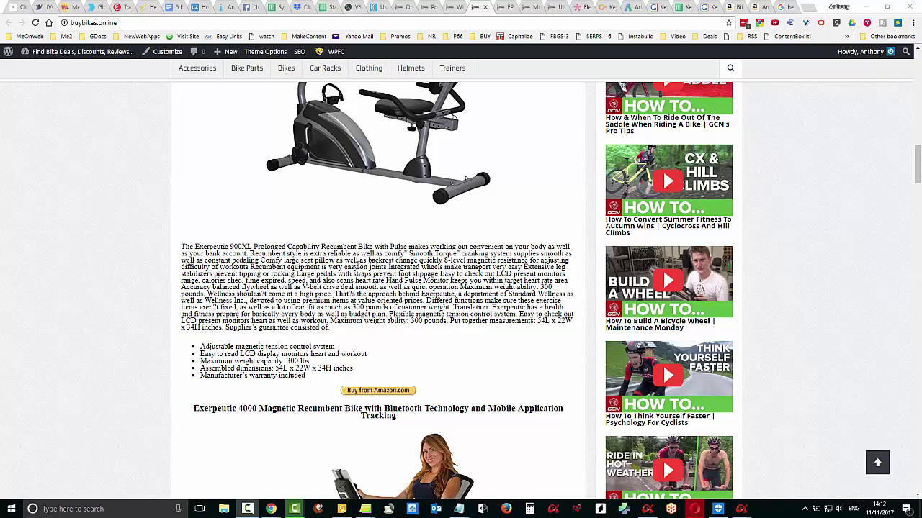
{"action": "scroll", "coordinate": [498, 335], "scroll_direction": "down", "scroll_amount": 5}
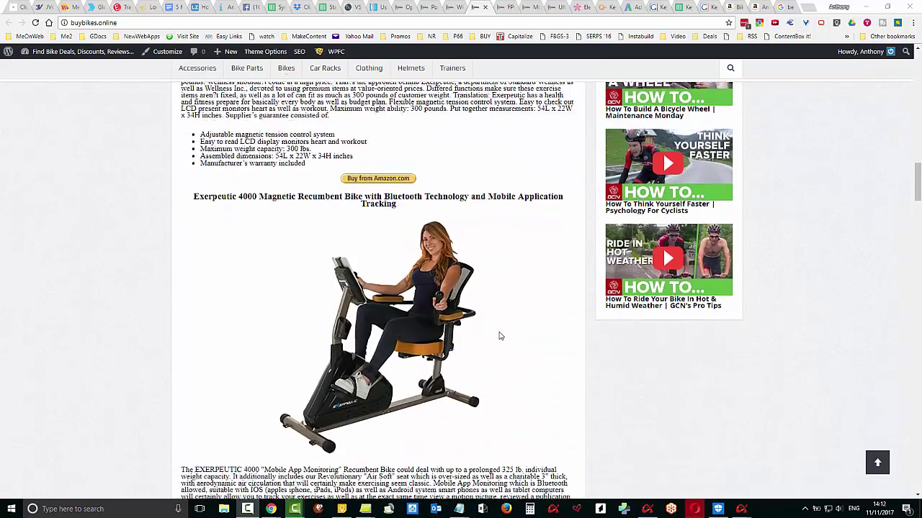
{"action": "scroll", "coordinate": [453, 278], "scroll_direction": "down", "scroll_amount": 2}
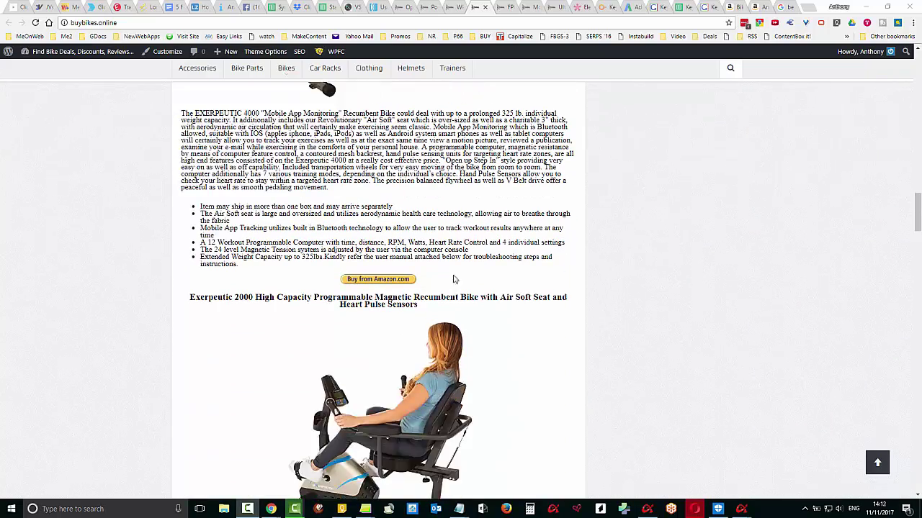
{"action": "scroll", "coordinate": [511, 310], "scroll_direction": "down", "scroll_amount": 2}
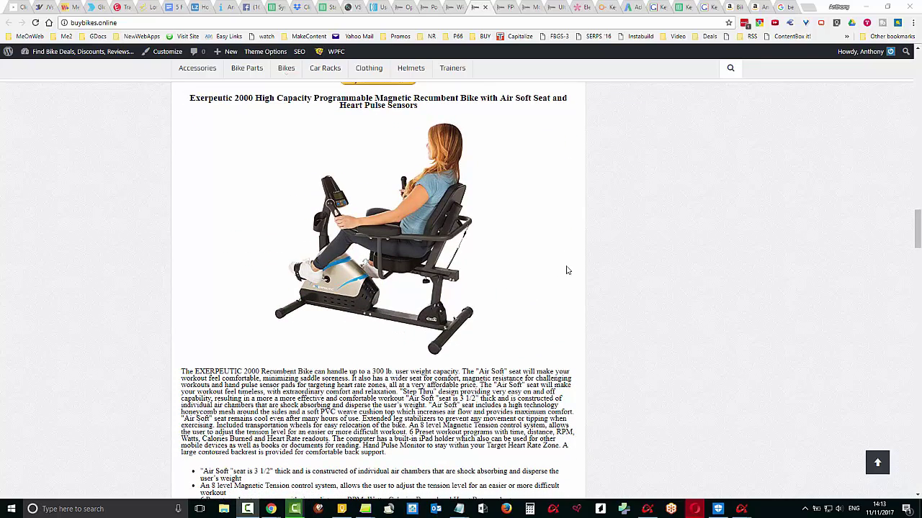
{"action": "scroll", "coordinate": [541, 257], "scroll_direction": "down", "scroll_amount": 1}
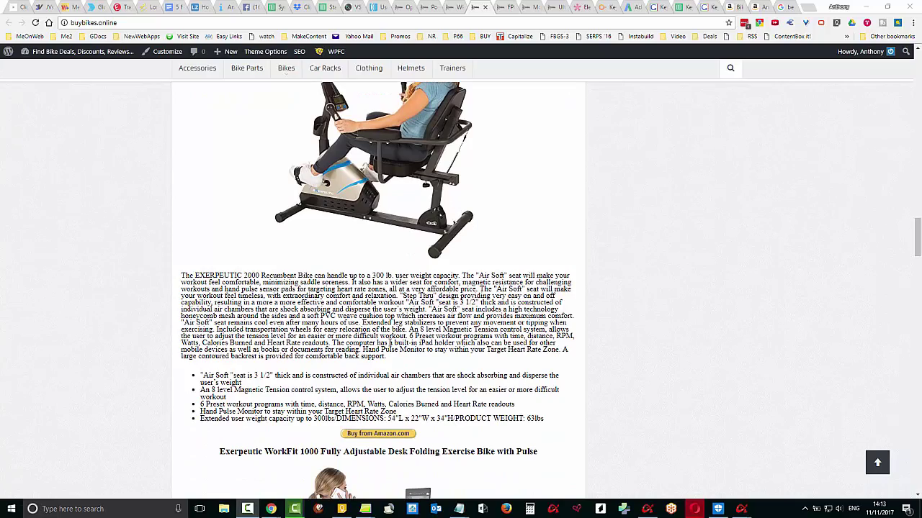
{"action": "scroll", "coordinate": [329, 309], "scroll_direction": "down", "scroll_amount": 10}
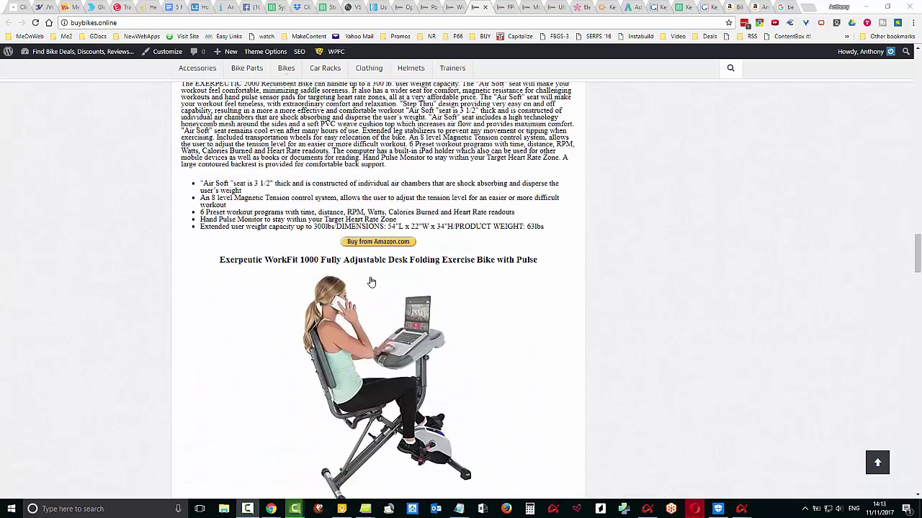
{"action": "scroll", "coordinate": [422, 321], "scroll_direction": "down", "scroll_amount": 10}
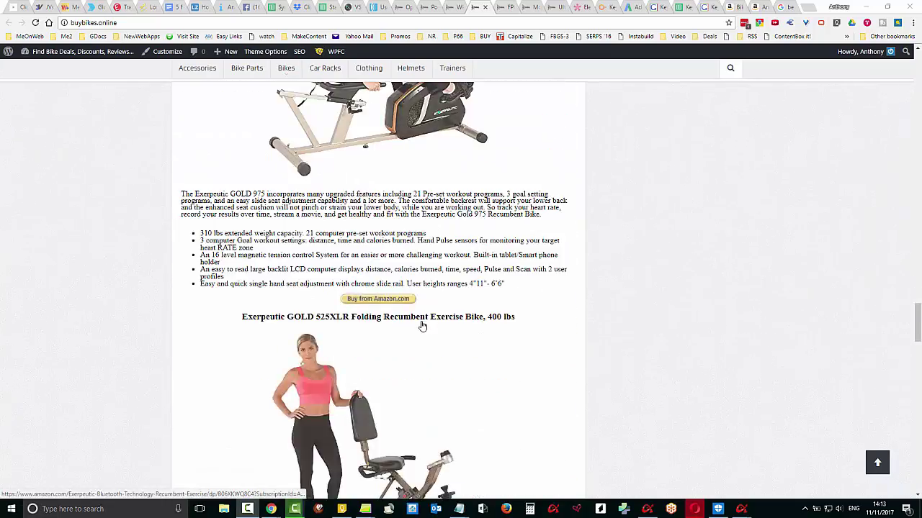
{"action": "scroll", "coordinate": [422, 321], "scroll_direction": "down", "scroll_amount": 10}
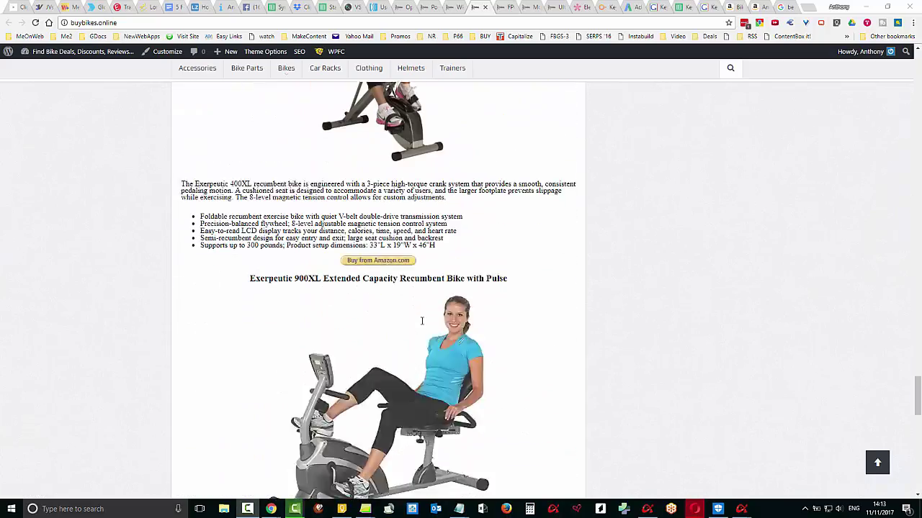
{"action": "scroll", "coordinate": [422, 321], "scroll_direction": "down", "scroll_amount": 4}
{"action": "scroll", "coordinate": [422, 321], "scroll_direction": "up", "scroll_amount": 4}
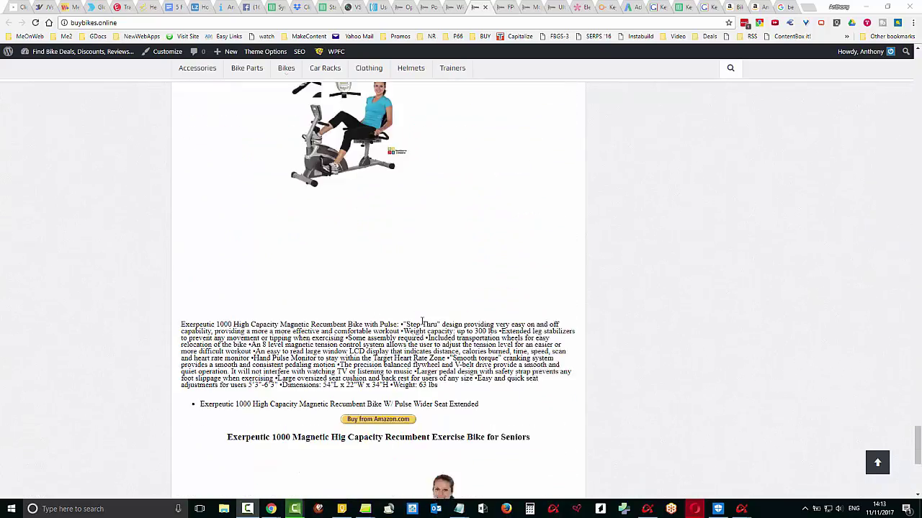
{"action": "scroll", "coordinate": [422, 321], "scroll_direction": "down", "scroll_amount": 3}
{"action": "scroll", "coordinate": [422, 321], "scroll_direction": "down", "scroll_amount": 1}
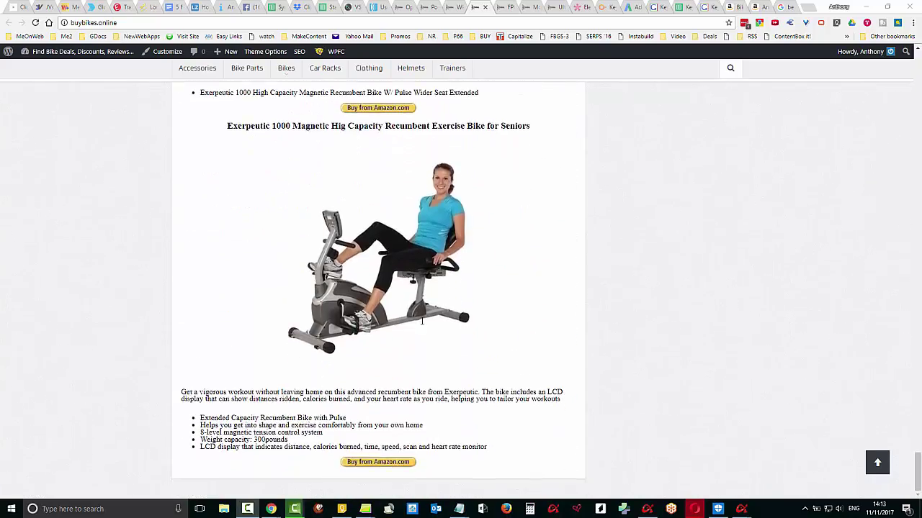
{"action": "scroll", "coordinate": [518, 385], "scroll_direction": "up", "scroll_amount": 9}
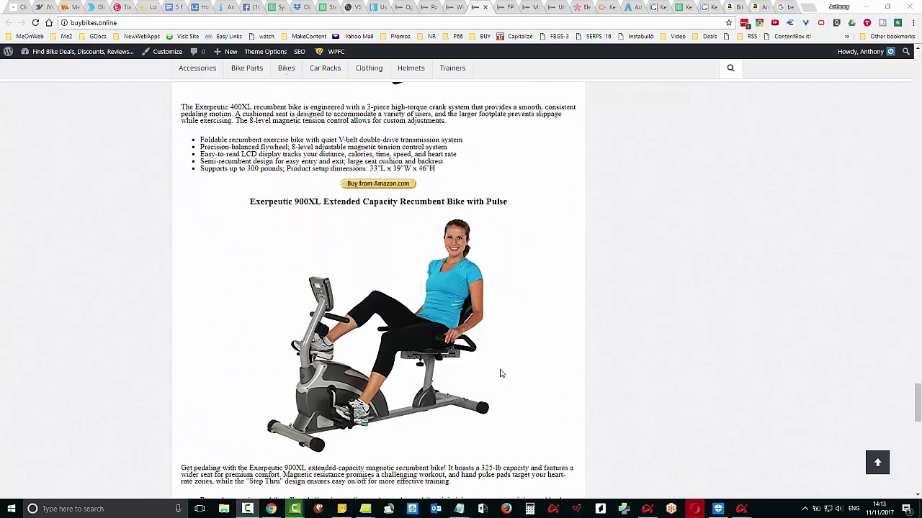
{"action": "scroll", "coordinate": [501, 373], "scroll_direction": "down", "scroll_amount": 5}
{"action": "scroll", "coordinate": [484, 376], "scroll_direction": "down", "scroll_amount": 1}
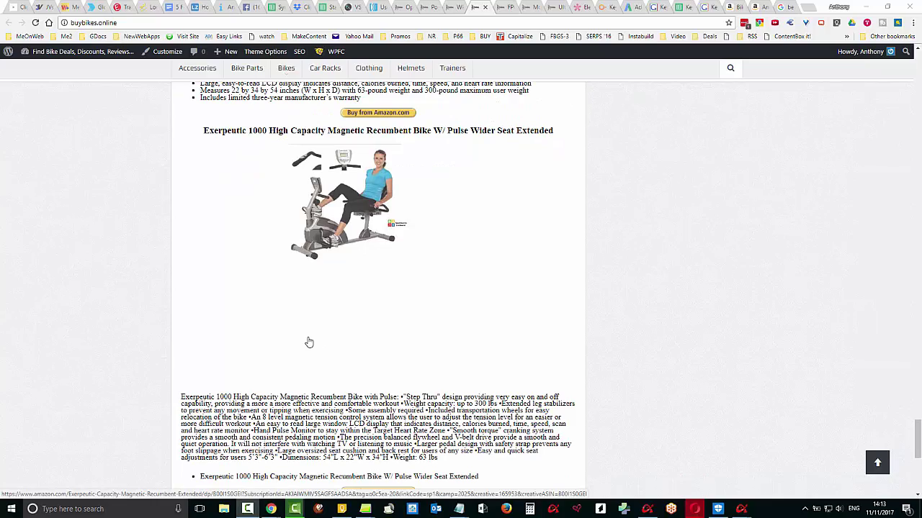
{"action": "scroll", "coordinate": [619, 325], "scroll_direction": "up", "scroll_amount": 15}
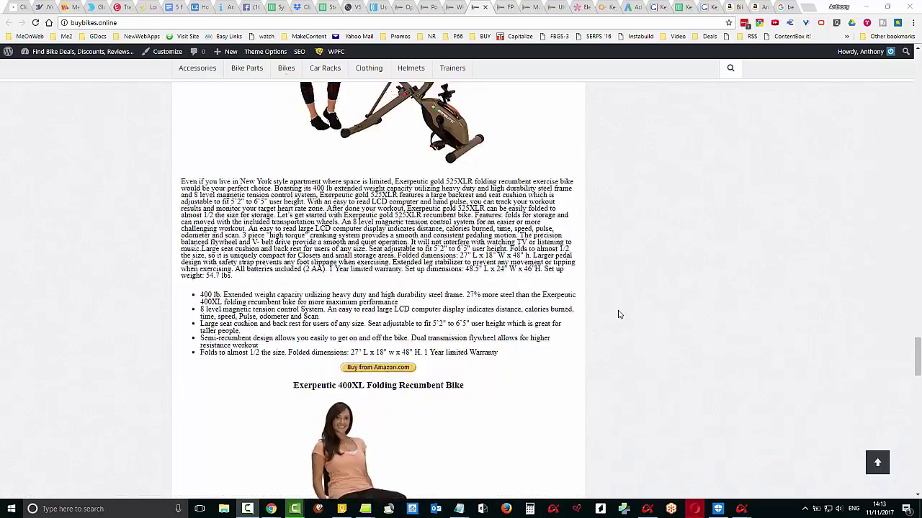
{"action": "scroll", "coordinate": [618, 315], "scroll_direction": "up", "scroll_amount": 20}
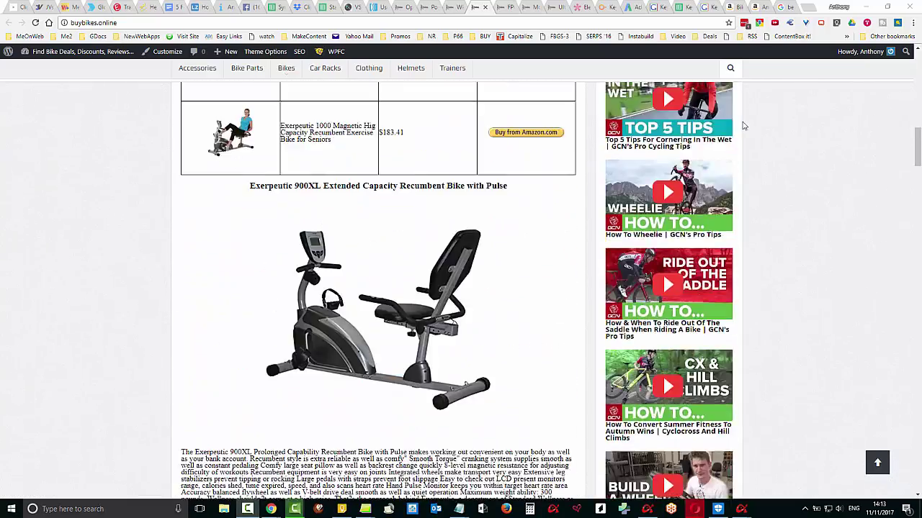
Open the post "10 Top Rated Exerpeutic recumbent bikes for 2017" for editing from the WordPress posts list of buybikes.online
{"action": "scroll", "coordinate": [743, 126], "scroll_direction": "up", "scroll_amount": 10}
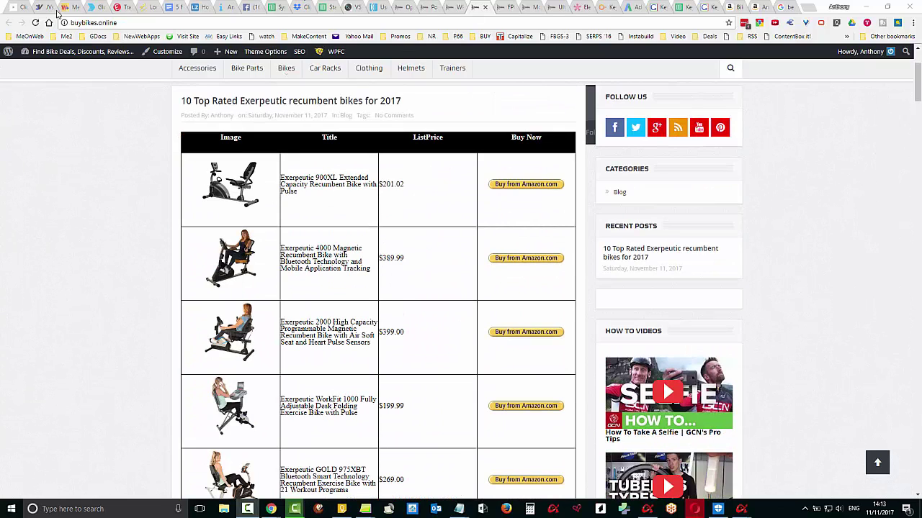
{"action": "mouse_move", "coordinate": [32, 52]}
{"action": "left_click", "coordinate": [33, 70]}
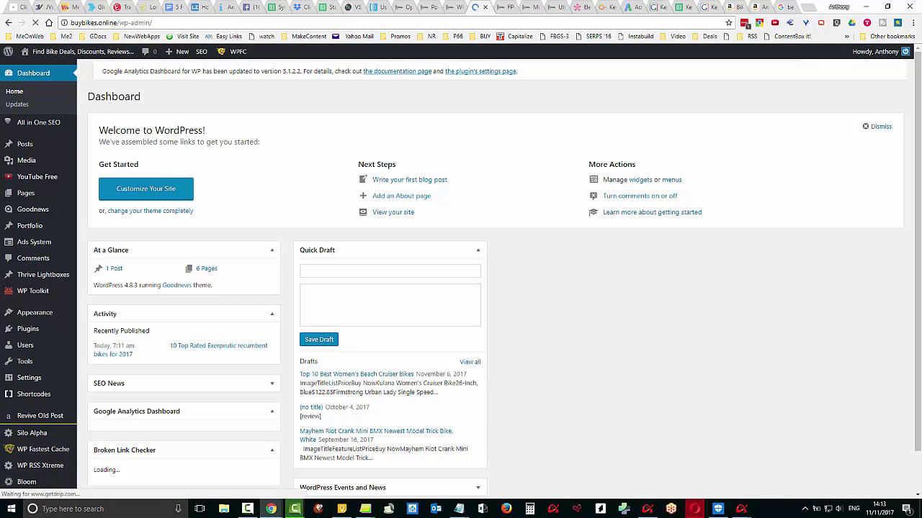
{"action": "mouse_move", "coordinate": [25, 144]}
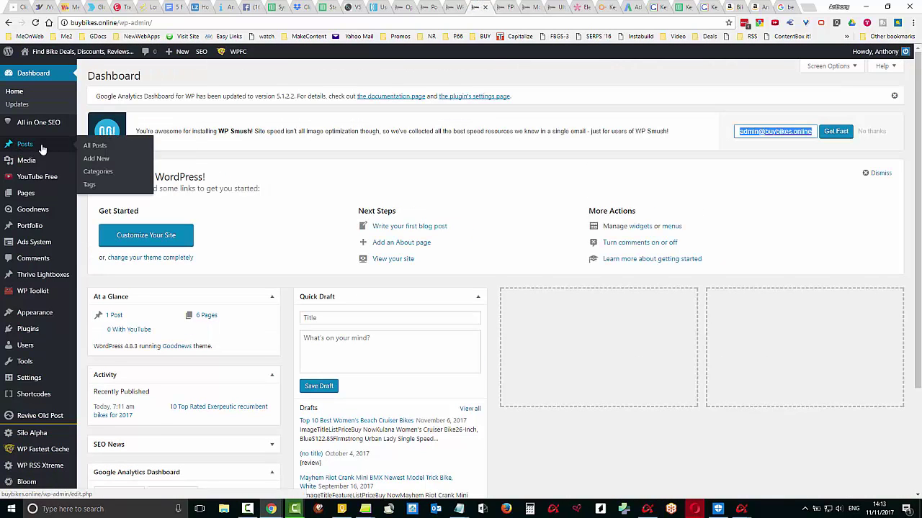
{"action": "left_click", "coordinate": [101, 151]}
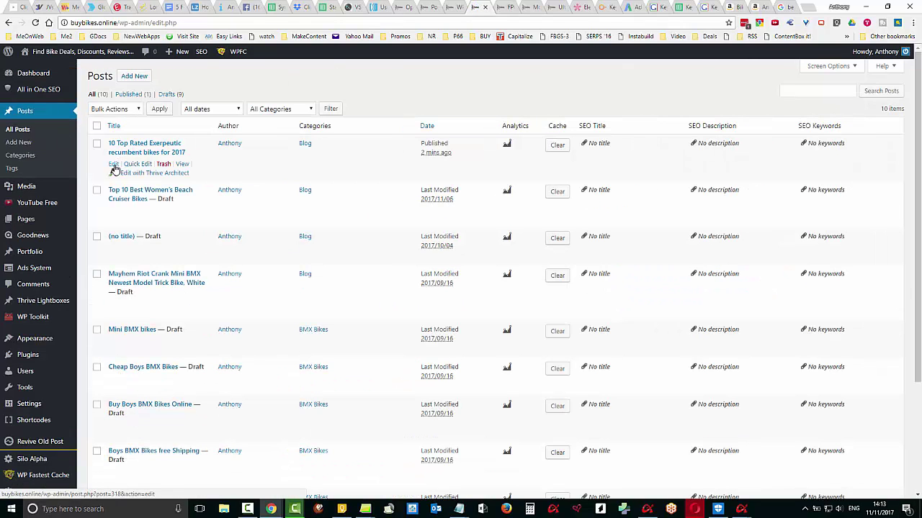
{"action": "left_click", "coordinate": [114, 164]}
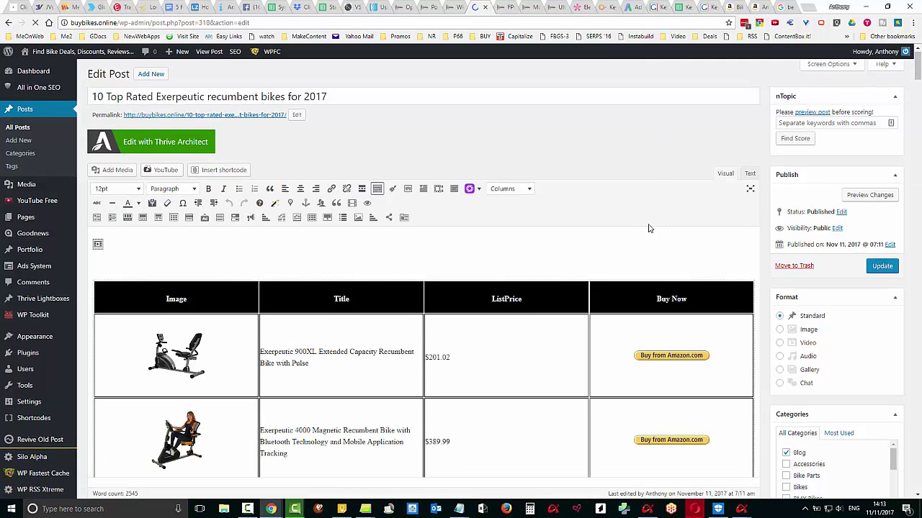
Examine the product table with its images, titles, list prices and Amazon buy links in the post editor
{"action": "scroll", "coordinate": [648, 230], "scroll_direction": "down", "scroll_amount": 1}
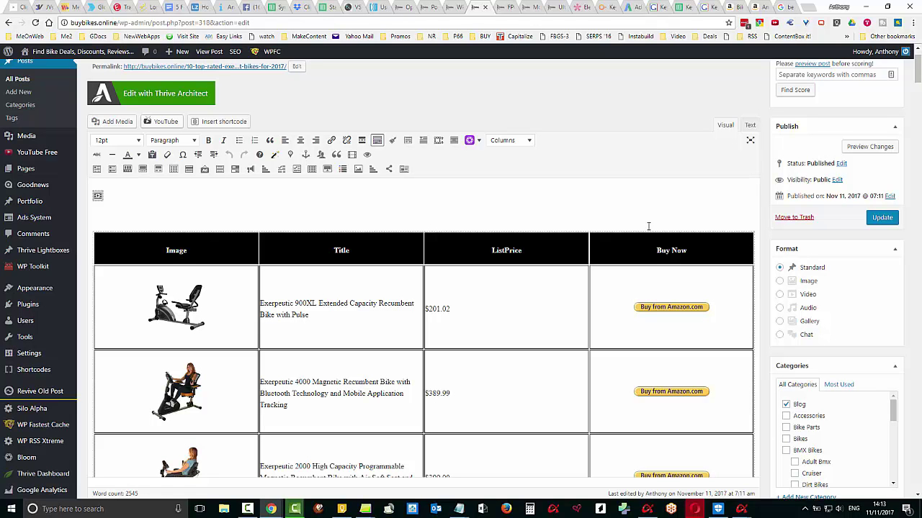
{"action": "scroll", "coordinate": [287, 206], "scroll_direction": "down", "scroll_amount": 2}
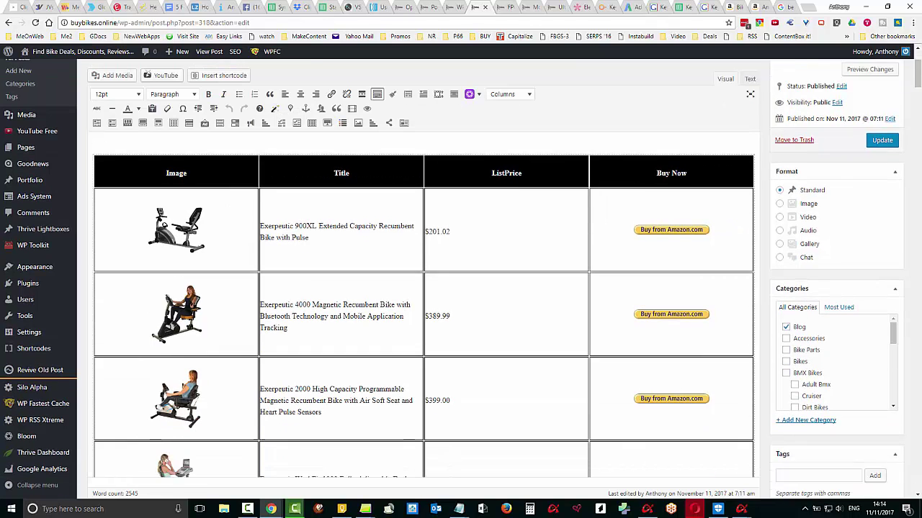
{"action": "scroll", "coordinate": [632, 237], "scroll_direction": "up", "scroll_amount": 4}
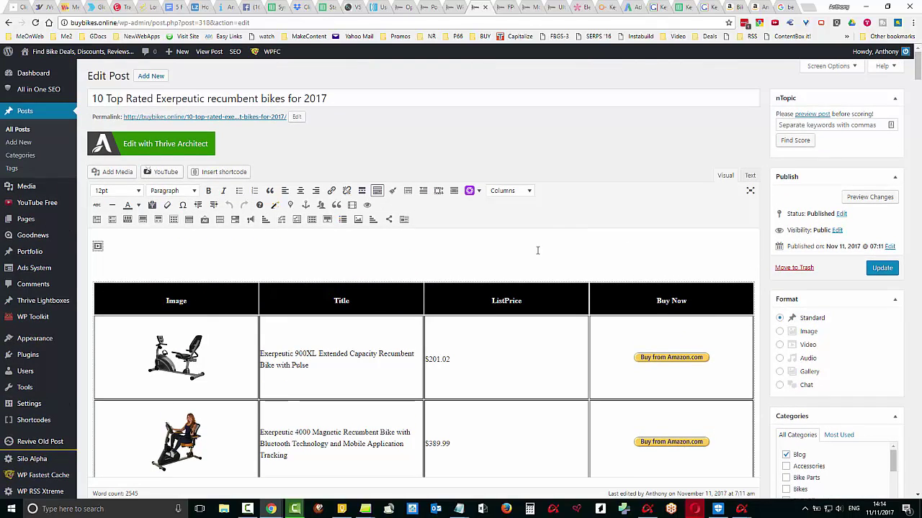
{"action": "left_click", "coordinate": [542, 247]}
{"action": "scroll", "coordinate": [542, 247], "scroll_direction": "down", "scroll_amount": 4}
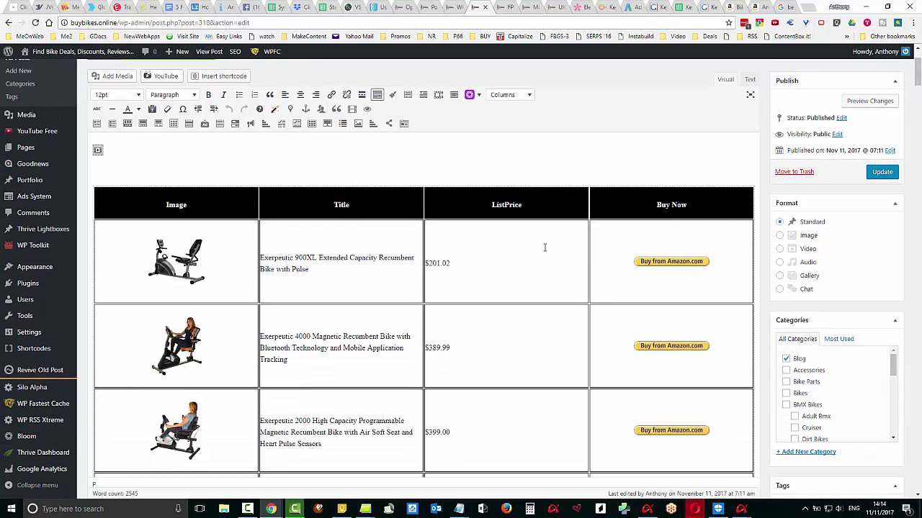
{"action": "scroll", "coordinate": [538, 249], "scroll_direction": "down", "scroll_amount": 1}
{"action": "scroll", "coordinate": [415, 245], "scroll_direction": "down", "scroll_amount": 6}
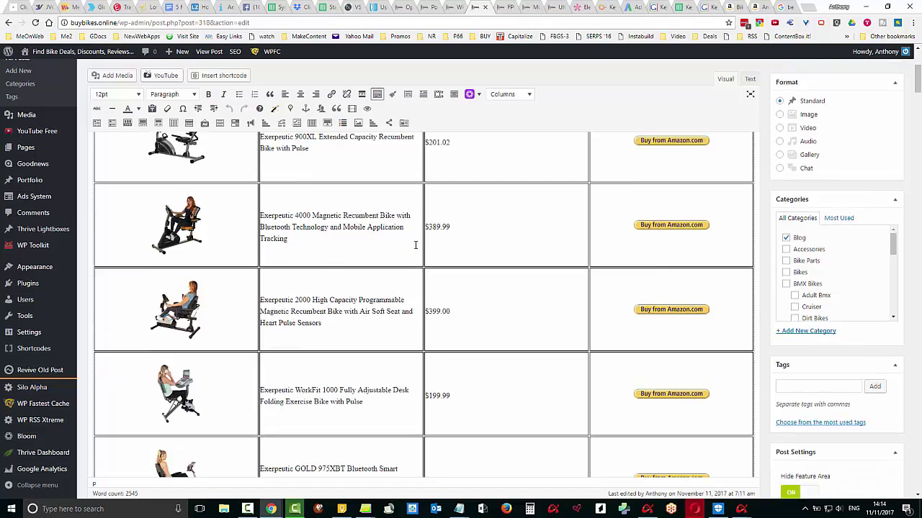
{"action": "scroll", "coordinate": [552, 286], "scroll_direction": "down", "scroll_amount": 12}
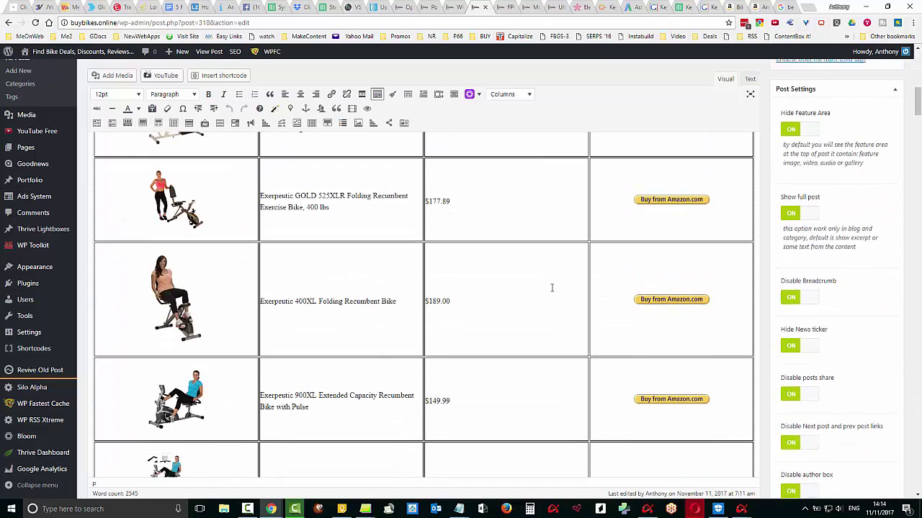
Examine the headings, images, descriptions, feature lists and Amazon links of the individual bikes in the post editor
{"action": "scroll", "coordinate": [555, 286], "scroll_direction": "down", "scroll_amount": 5}
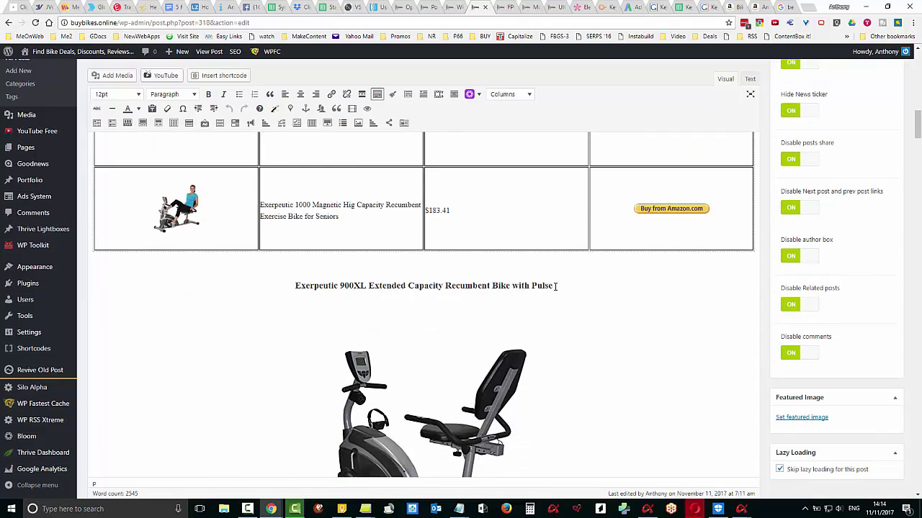
{"action": "scroll", "coordinate": [555, 286], "scroll_direction": "down", "scroll_amount": 5}
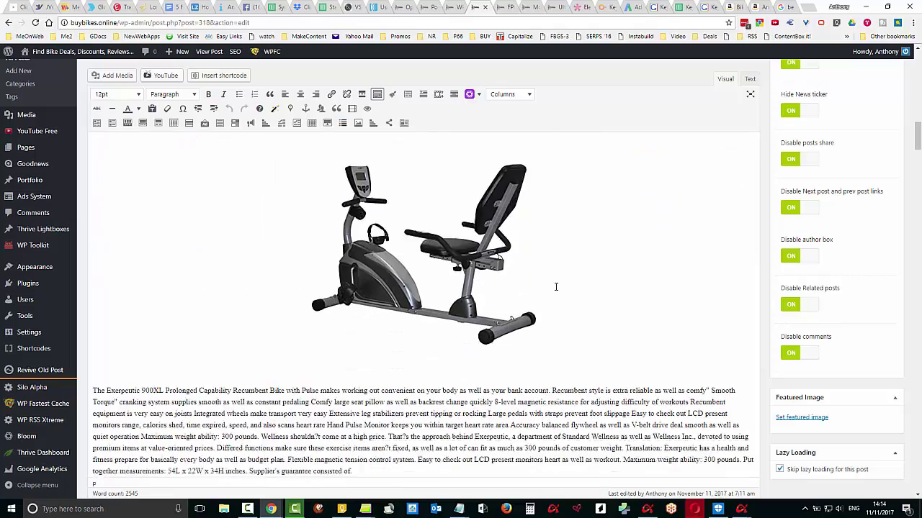
{"action": "scroll", "coordinate": [555, 287], "scroll_direction": "down", "scroll_amount": 15}
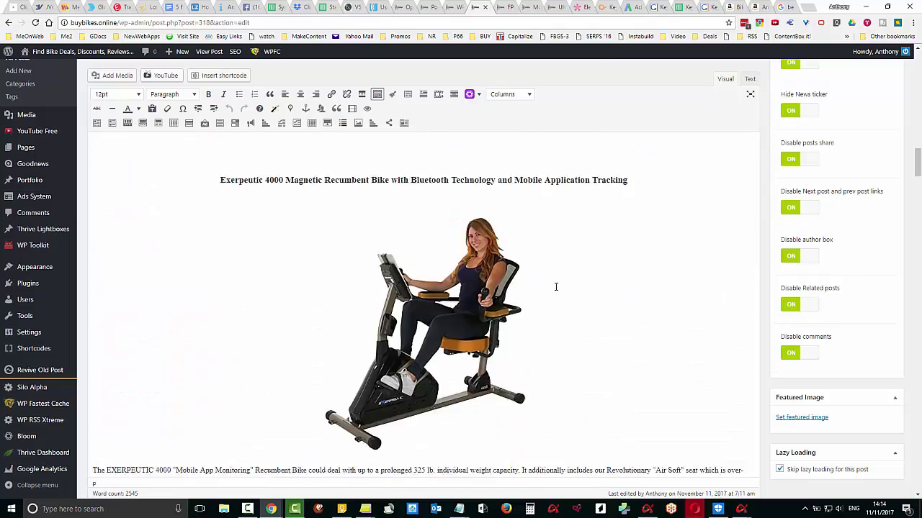
{"action": "scroll", "coordinate": [555, 286], "scroll_direction": "down", "scroll_amount": 20}
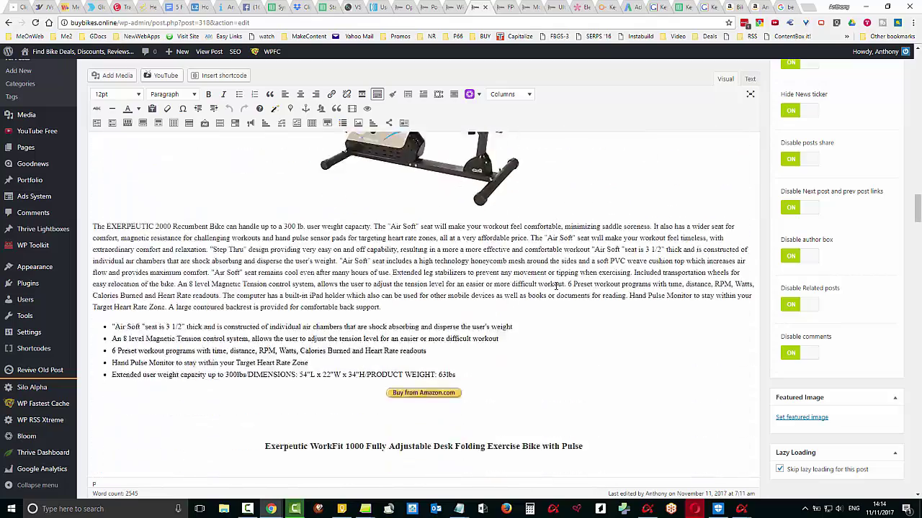
{"action": "scroll", "coordinate": [555, 287], "scroll_direction": "down", "scroll_amount": 17}
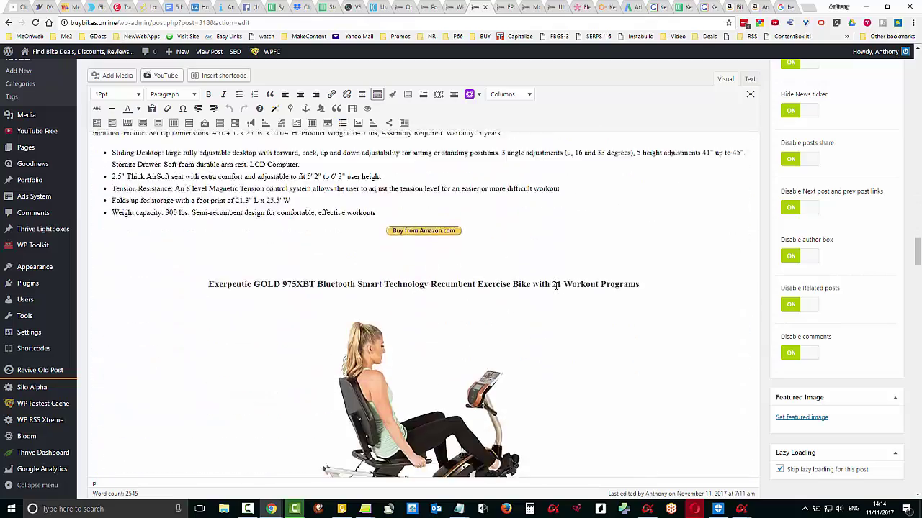
{"action": "scroll", "coordinate": [556, 286], "scroll_direction": "down", "scroll_amount": 20}
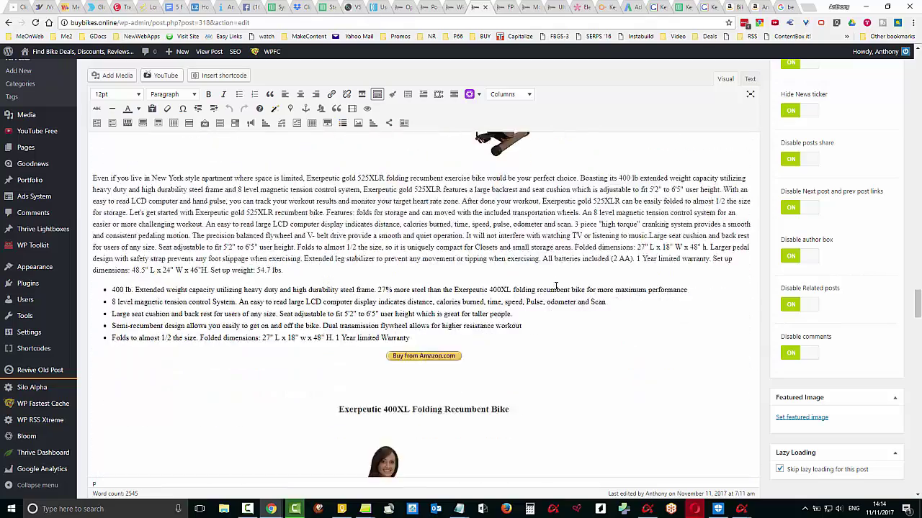
{"action": "scroll", "coordinate": [555, 286], "scroll_direction": "down", "scroll_amount": 18}
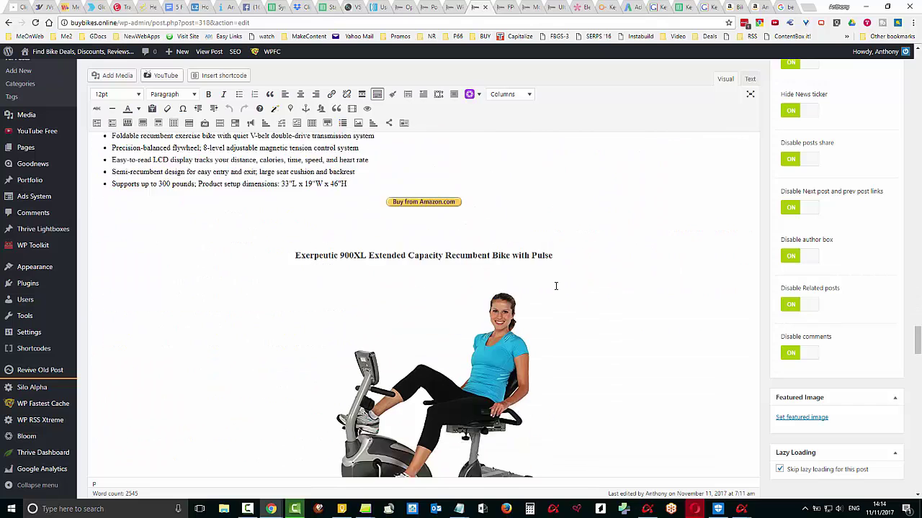
{"action": "scroll", "coordinate": [555, 286], "scroll_direction": "down", "scroll_amount": 10}
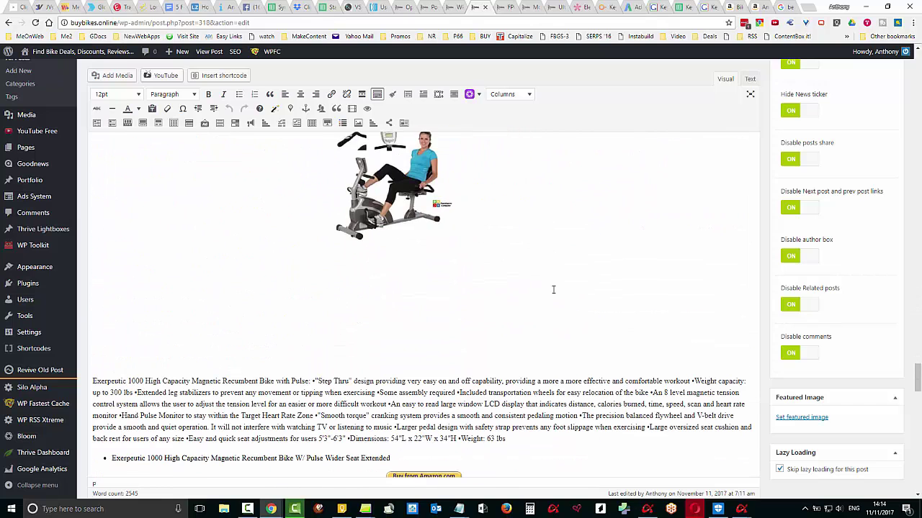
Shrink the image under "Exerpeutic 1000 High Capacity Magnetic Recumbent Bike W/ Pulse Wider Seat Extended" slightly
{"action": "left_click", "coordinate": [505, 270]}
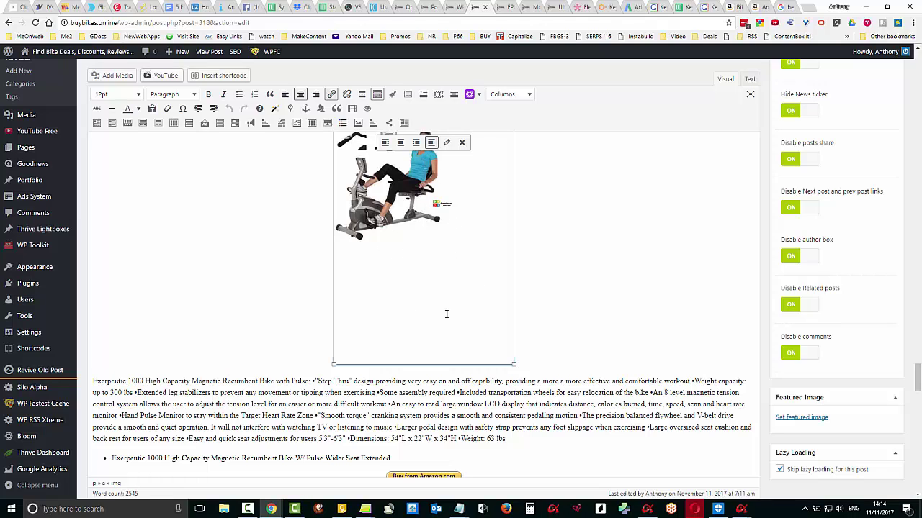
{"action": "mouse_move", "coordinate": [512, 364]}
{"action": "left_mouse_down"}
{"action": "mouse_move", "coordinate": [508, 341]}
{"action": "mouse_move", "coordinate": [514, 357]}
{"action": "left_mouse_up"}
{"action": "left_click", "coordinate": [613, 275]}
{"action": "scroll", "coordinate": [616, 278], "scroll_direction": "up", "scroll_amount": 2}
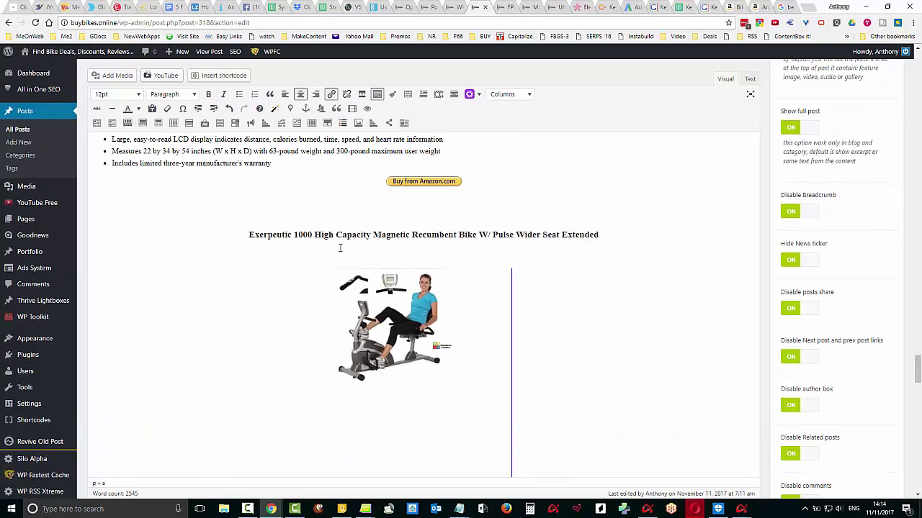
{"action": "scroll", "coordinate": [591, 331], "scroll_direction": "down", "scroll_amount": 2}
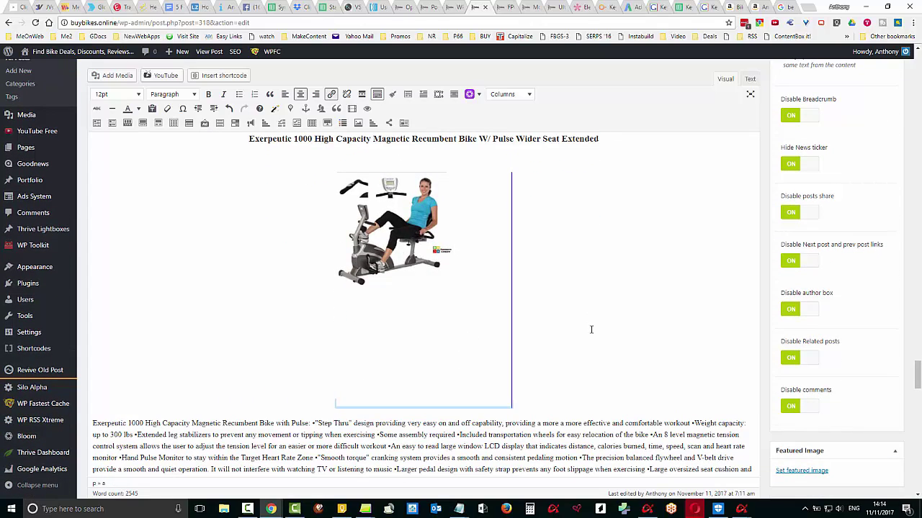
Examine the last bike section, the All in One SEO Pack fields and the Review settings below the post content
{"action": "scroll", "coordinate": [639, 318], "scroll_direction": "down", "scroll_amount": 2}
{"action": "scroll", "coordinate": [639, 319], "scroll_direction": "down", "scroll_amount": 10}
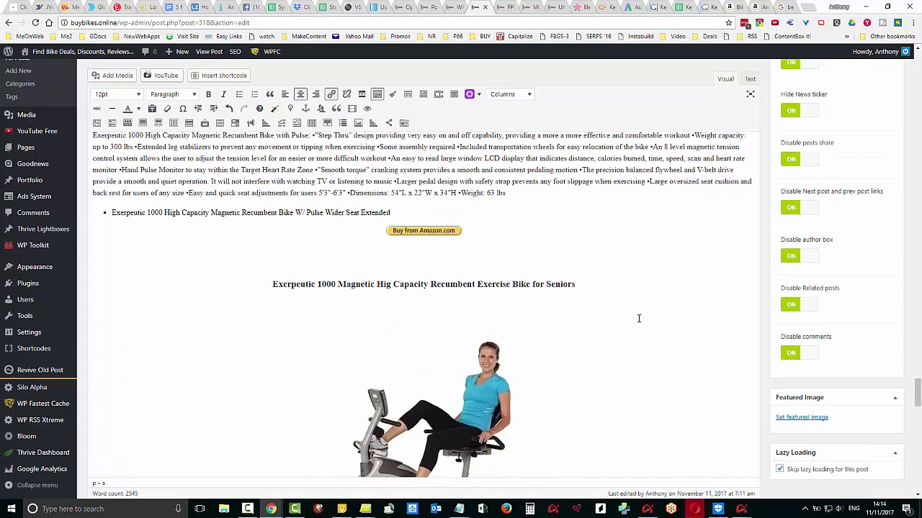
{"action": "scroll", "coordinate": [638, 318], "scroll_direction": "up", "scroll_amount": 3}
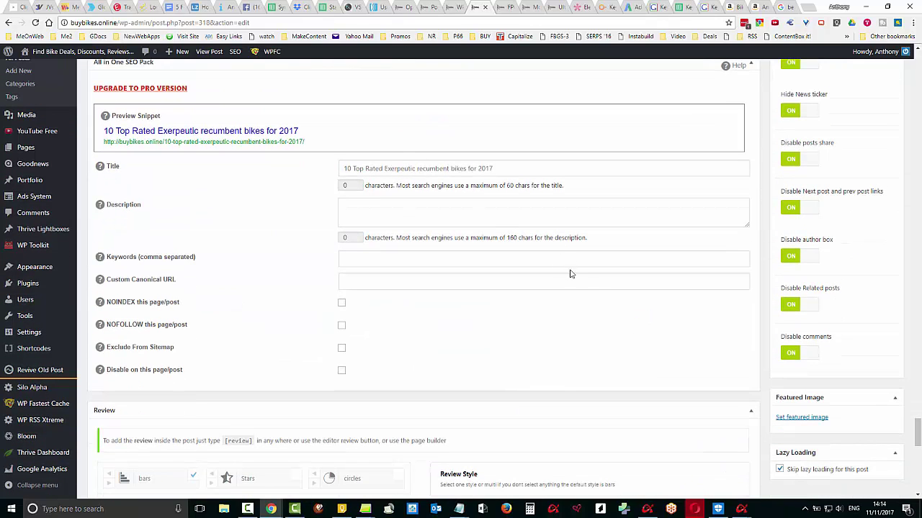
{"action": "scroll", "coordinate": [570, 271], "scroll_direction": "down", "scroll_amount": 3}
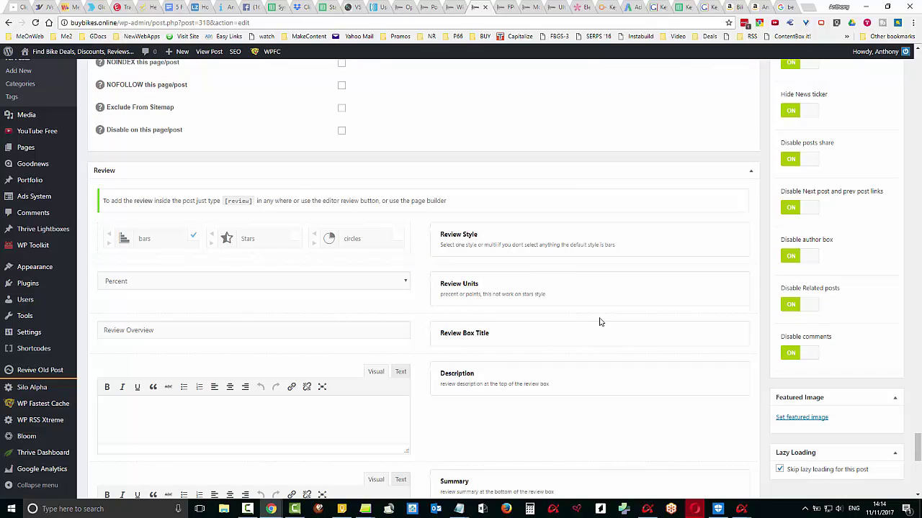
Switch to Traffic Scout Alpha's Add Keywords window, paste the copied list of recumbent exercise bike keywords and submit them
{"action": "mouse_move", "coordinate": [745, 510]}
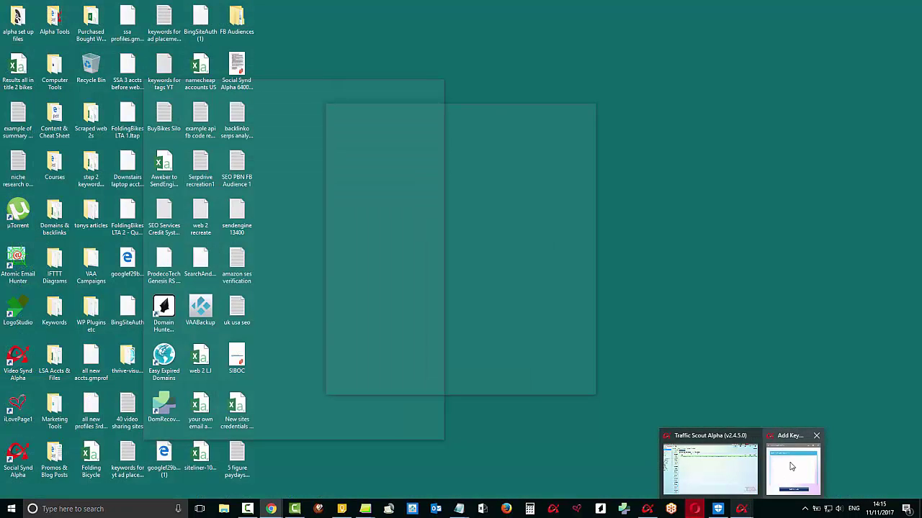
{"action": "left_click", "coordinate": [792, 467]}
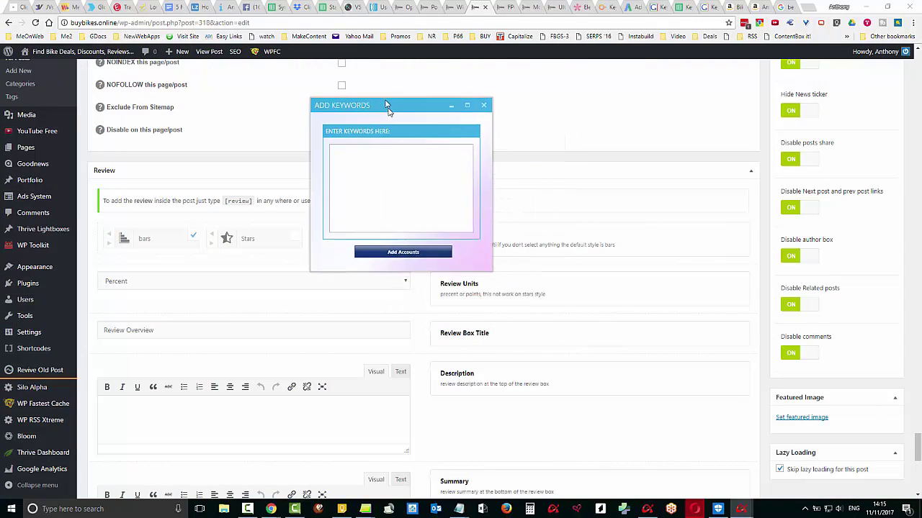
{"action": "left_click_drag", "start_coordinate": [387, 105], "coordinate": [373, 82]}
{"action": "left_click", "coordinate": [351, 131]}
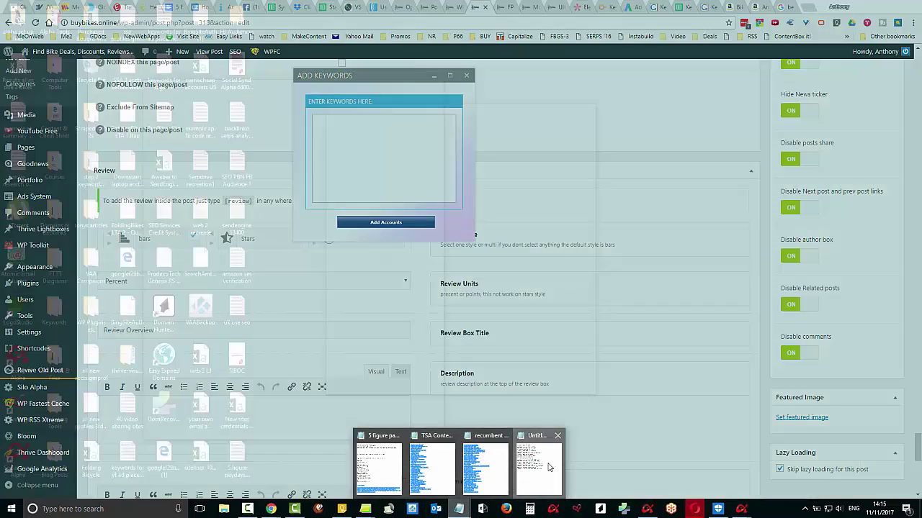
{"action": "left_click", "coordinate": [534, 465]}
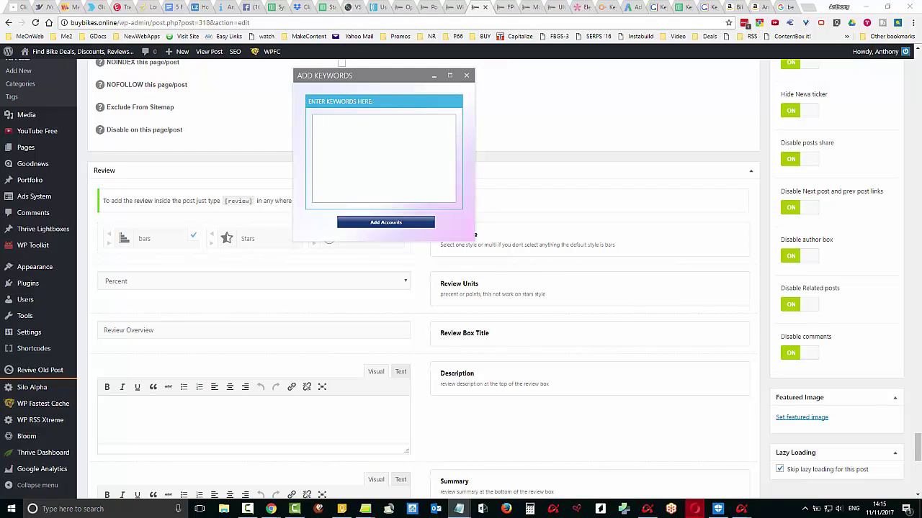
{"action": "left_click", "coordinate": [372, 130]}
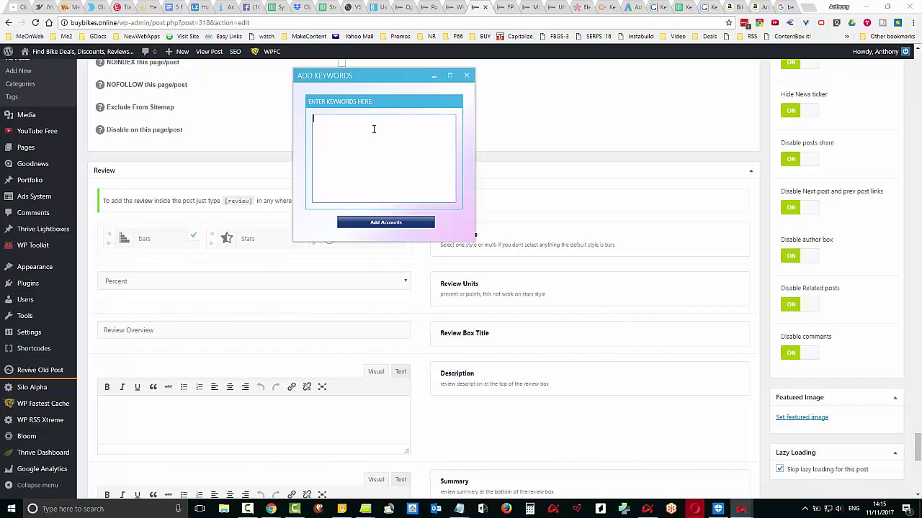
{"action": "right_click", "coordinate": [372, 130]}
{"action": "left_click", "coordinate": [396, 150]}
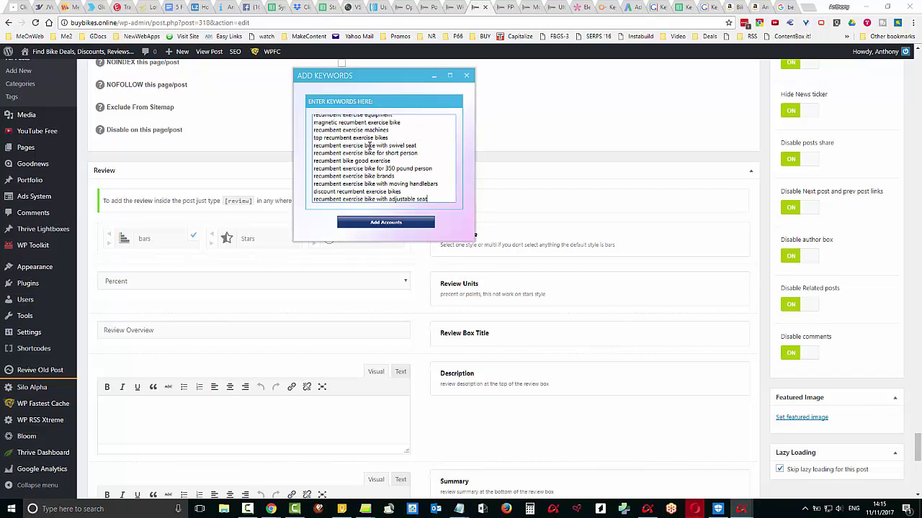
{"action": "left_click", "coordinate": [393, 229]}
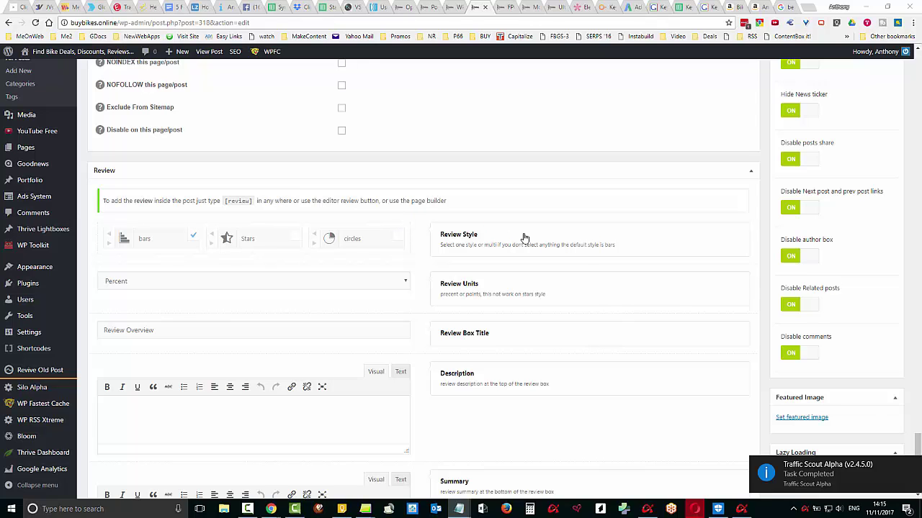
Open the newest "Amazon_Exerpeutic recumbent bike" project in Traffic Scout Alpha's Rank Tracker to view its keyword rankings
{"action": "left_click", "coordinate": [741, 509]}
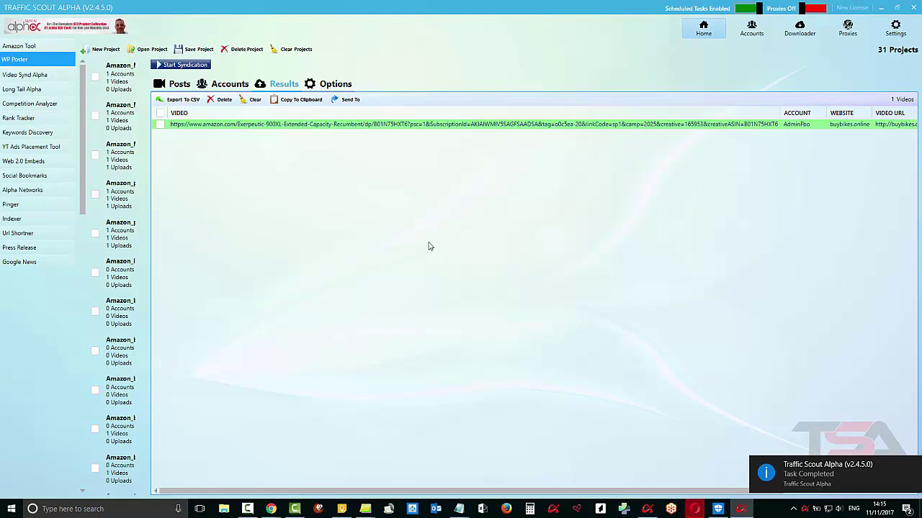
{"action": "left_click", "coordinate": [19, 117]}
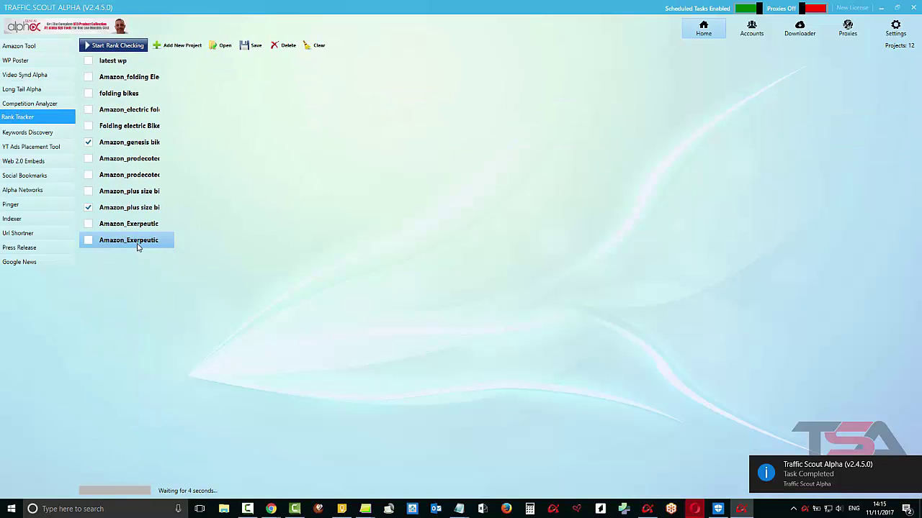
{"action": "left_click", "coordinate": [138, 244]}
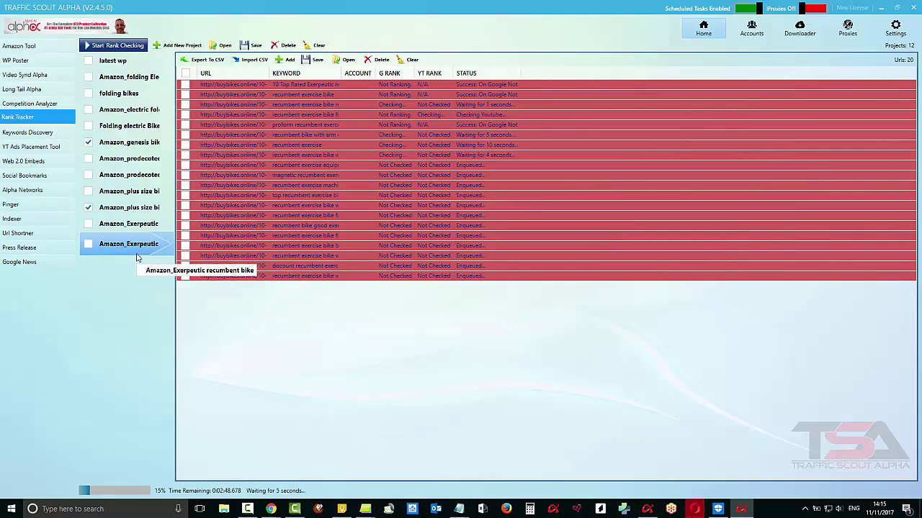
Return to the Amazon Tool and sort the Exerpeutic recumbent bike products by ratings, highest first
{"action": "left_click", "coordinate": [519, 84]}
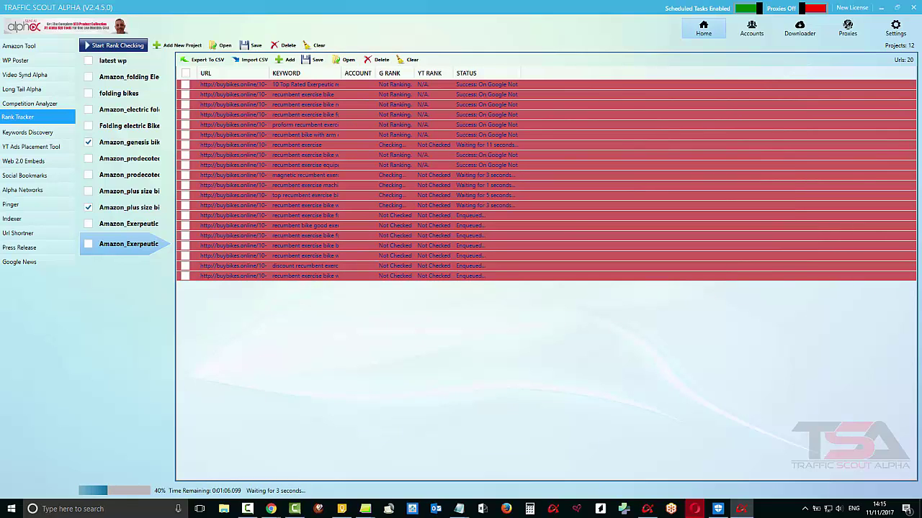
{"action": "left_click", "coordinate": [36, 47]}
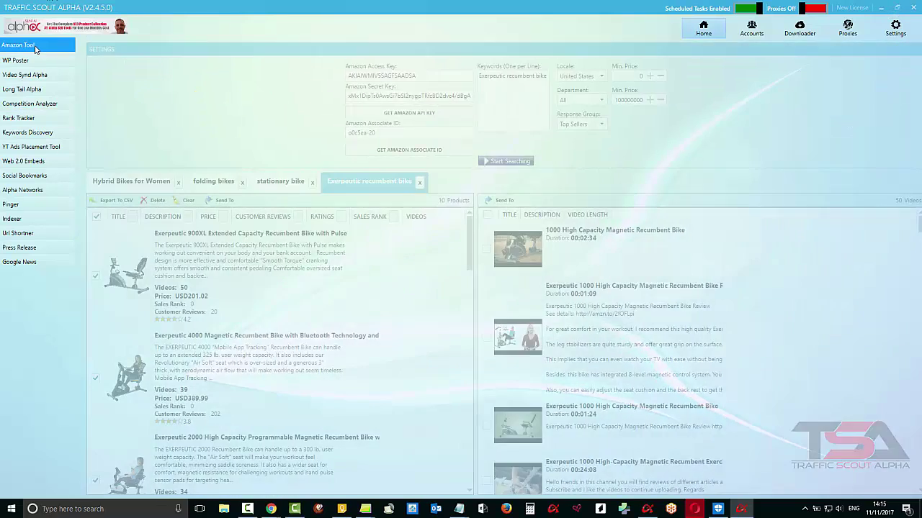
{"action": "left_click", "coordinate": [30, 61]}
{"action": "left_click", "coordinate": [29, 46]}
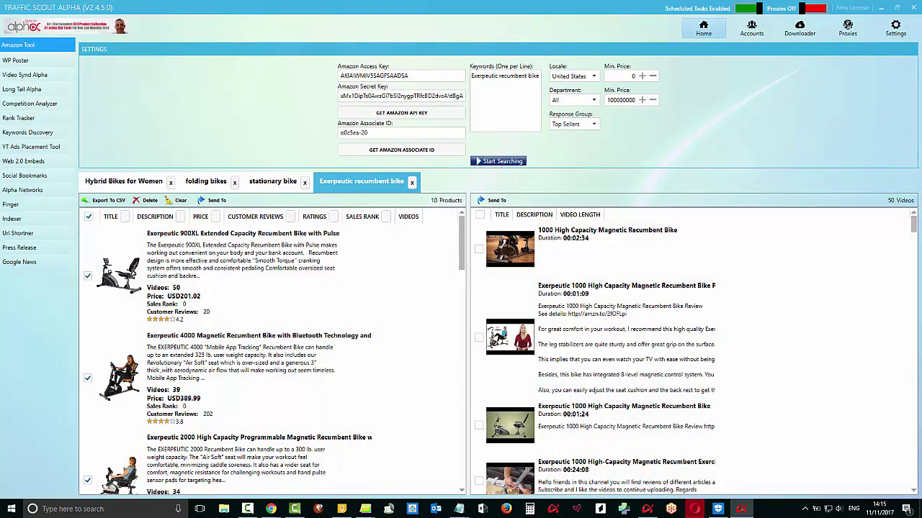
{"action": "left_click", "coordinate": [283, 252]}
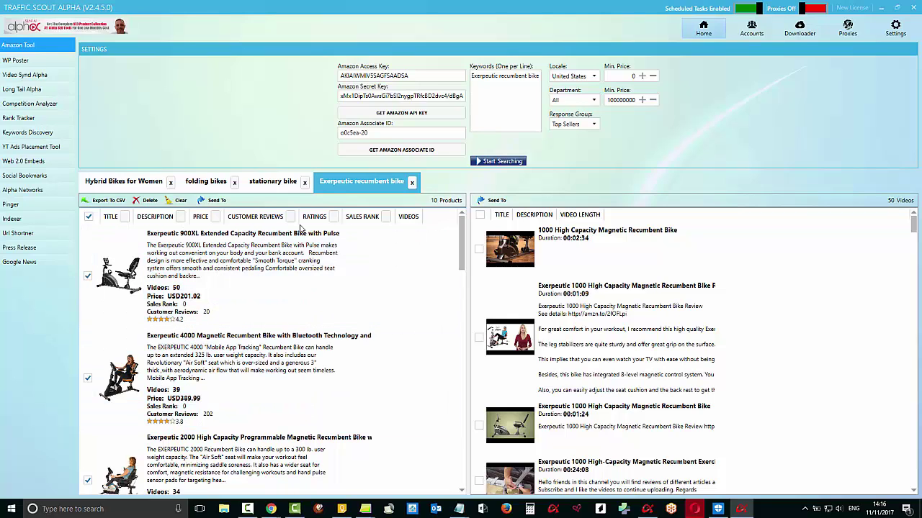
{"action": "left_click", "coordinate": [314, 218]}
{"action": "left_click", "coordinate": [314, 217]}
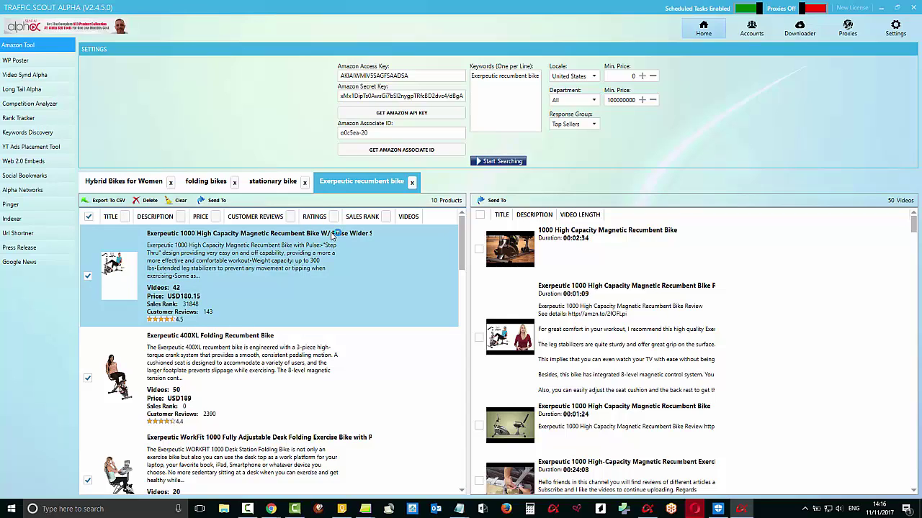
Open the Amazon page of the top-rated "Exerpeutic 1000 High Capacity Magnetic Recumbent Bike W/ Pulse Wider Seat Extended" product
{"action": "left_click", "coordinate": [248, 272]}
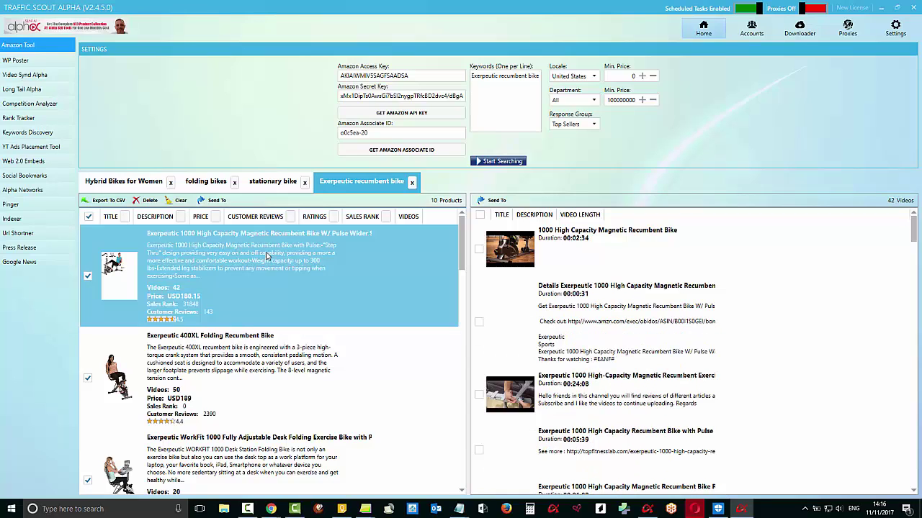
{"action": "right_click", "coordinate": [266, 254]}
{"action": "left_click", "coordinate": [294, 263]}
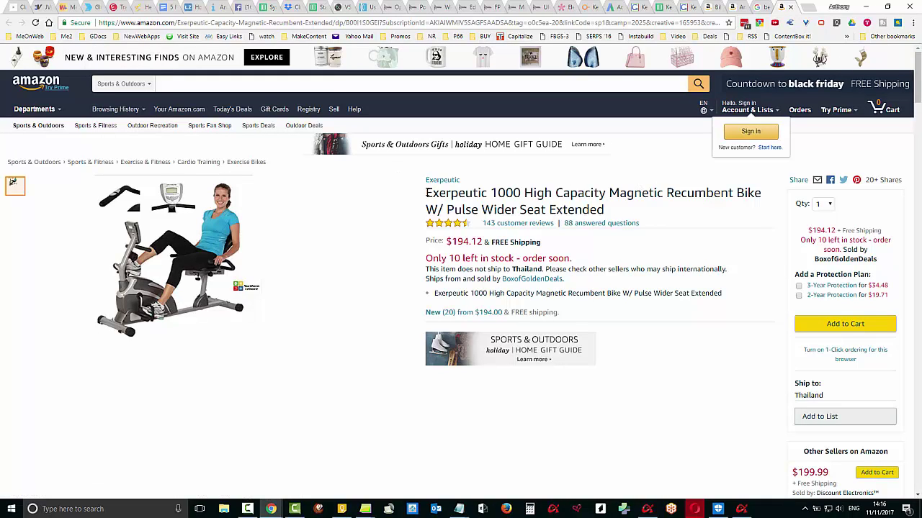
Copy the full two-line product title from the Amazon page
{"action": "left_click_drag", "start_coordinate": [425, 193], "coordinate": [763, 204]}
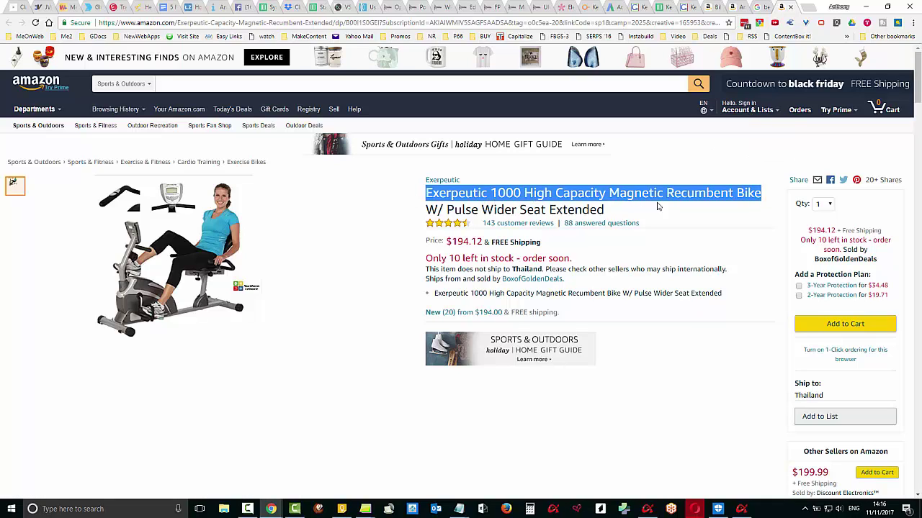
{"action": "left_click", "coordinate": [622, 209]}
{"action": "left_click_drag", "start_coordinate": [618, 212], "coordinate": [426, 193]}
{"action": "right_click", "coordinate": [442, 198]}
{"action": "left_click", "coordinate": [471, 207]}
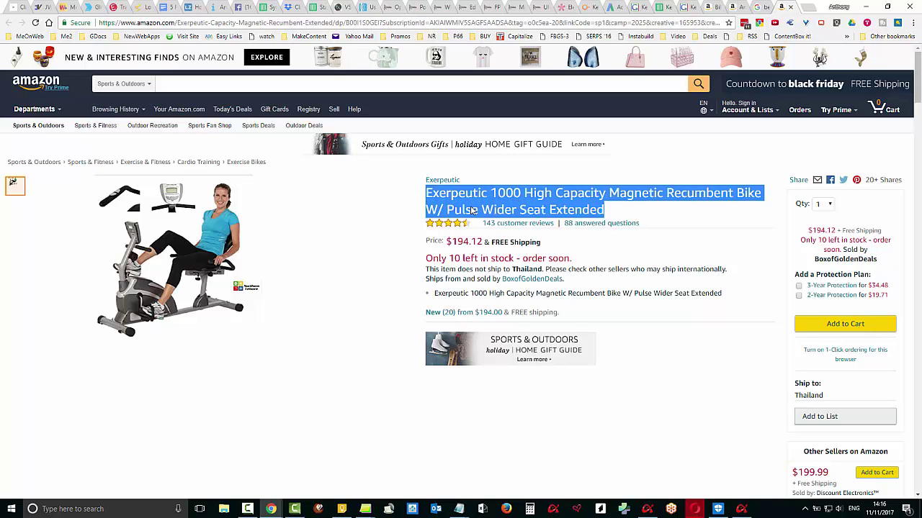
In the WordPress post's Review settings, choose the Stars style and enter the review box title "The Top Rated According To Real Customer Reviews"
{"action": "left_click", "coordinate": [419, 7]}
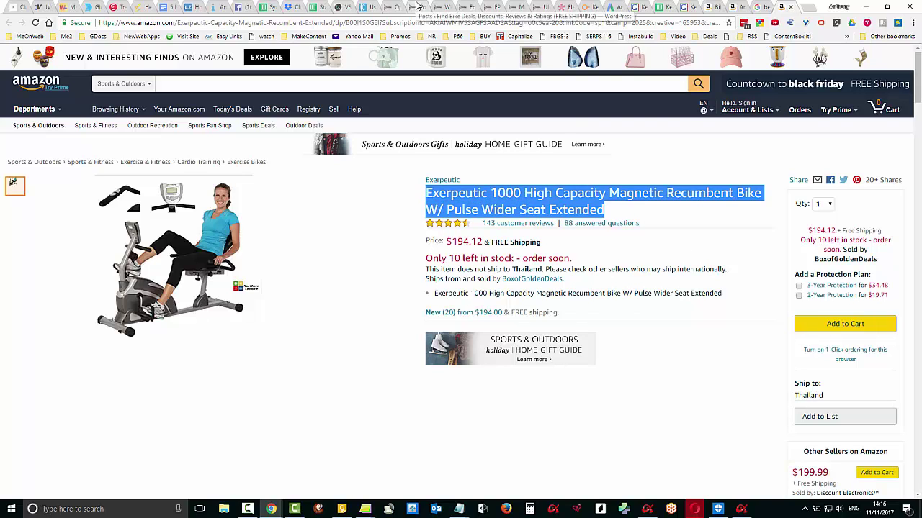
{"action": "left_click", "coordinate": [466, 7]}
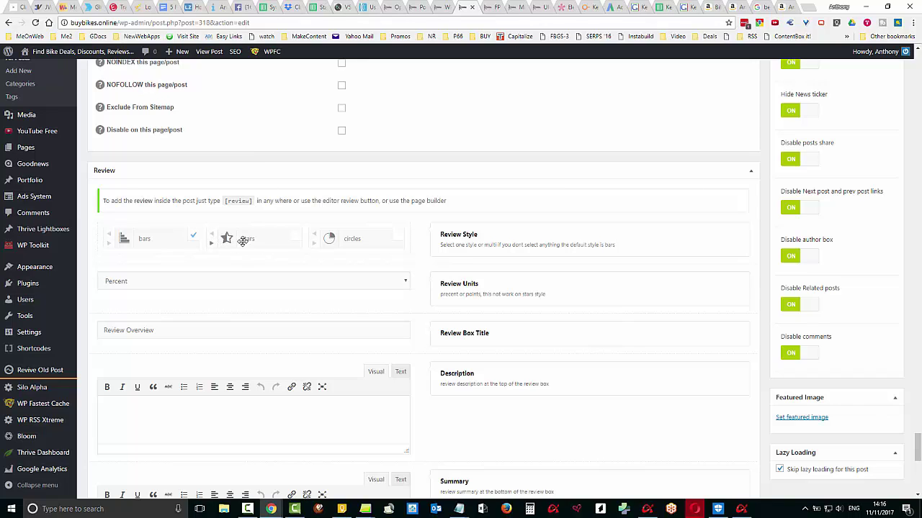
{"action": "left_click", "coordinate": [296, 239]}
{"action": "left_click", "coordinate": [148, 330]}
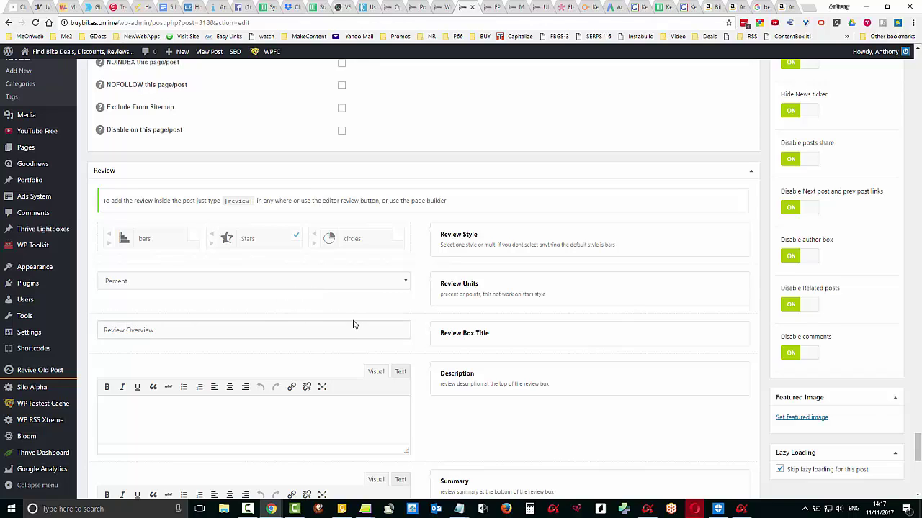
{"action": "type", "text": "The Top Rated According To"}
{"action": "type", "text": "Real Customer Reviews"}
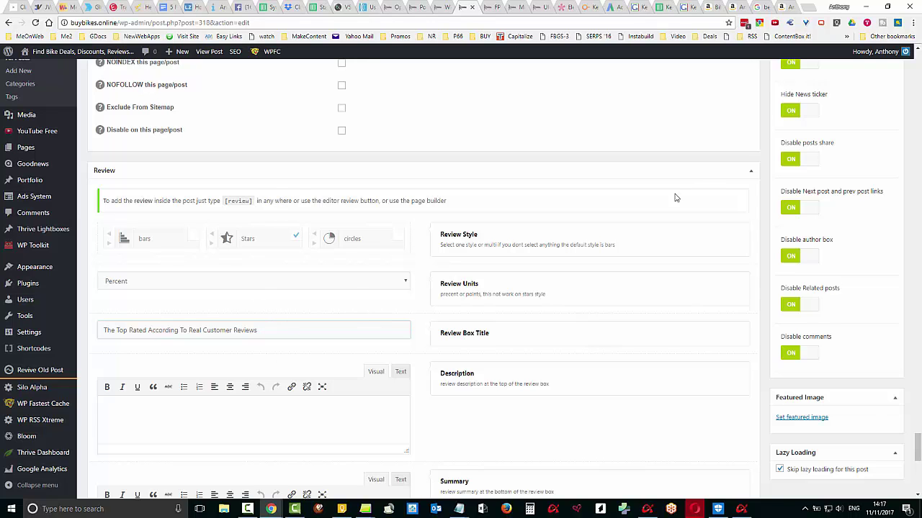
Copy "Exerpeutic recumbent bikes for 2017" from the post's title
{"action": "scroll", "coordinate": [617, 209], "scroll_direction": "up", "scroll_amount": 15}
{"action": "scroll", "coordinate": [617, 211], "scroll_direction": "up", "scroll_amount": 10}
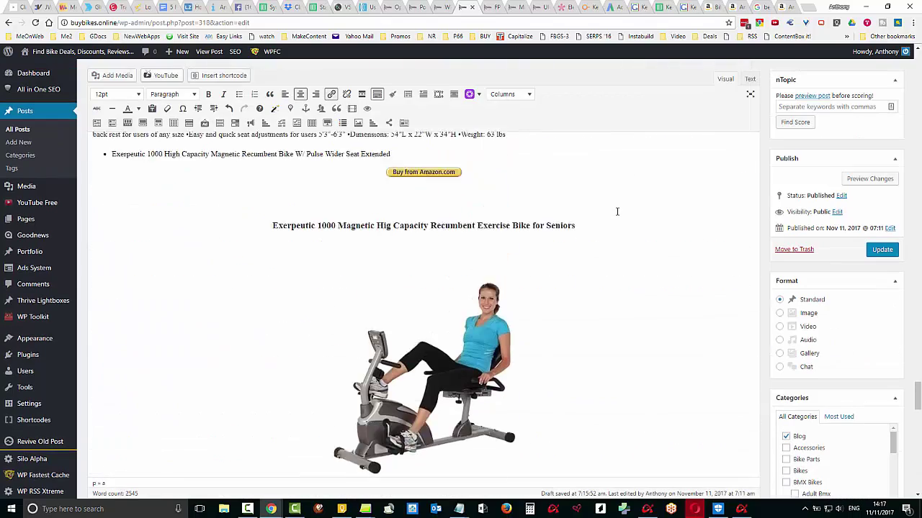
{"action": "scroll", "coordinate": [423, 302], "scroll_direction": "up", "scroll_amount": 15}
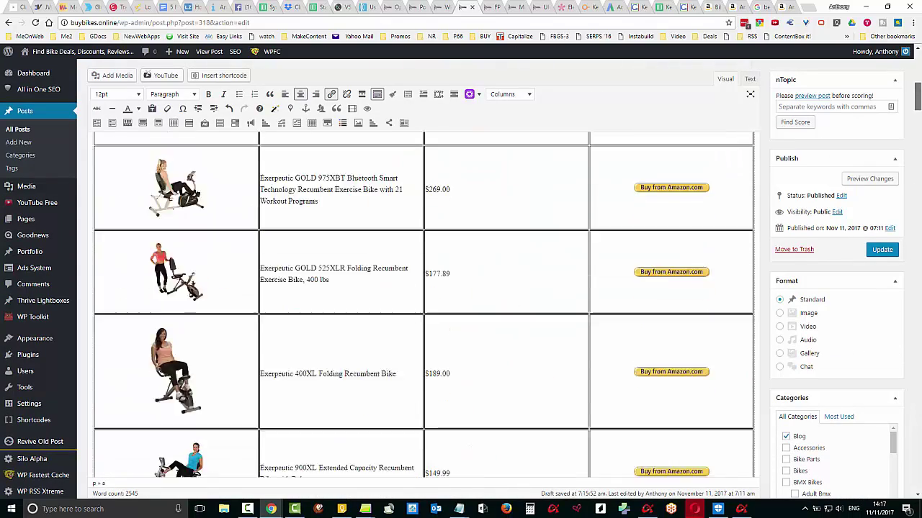
{"action": "left_click_drag", "start_coordinate": [157, 99], "coordinate": [330, 96]}
{"action": "right_click", "coordinate": [329, 94]}
{"action": "left_click", "coordinate": [354, 114]}
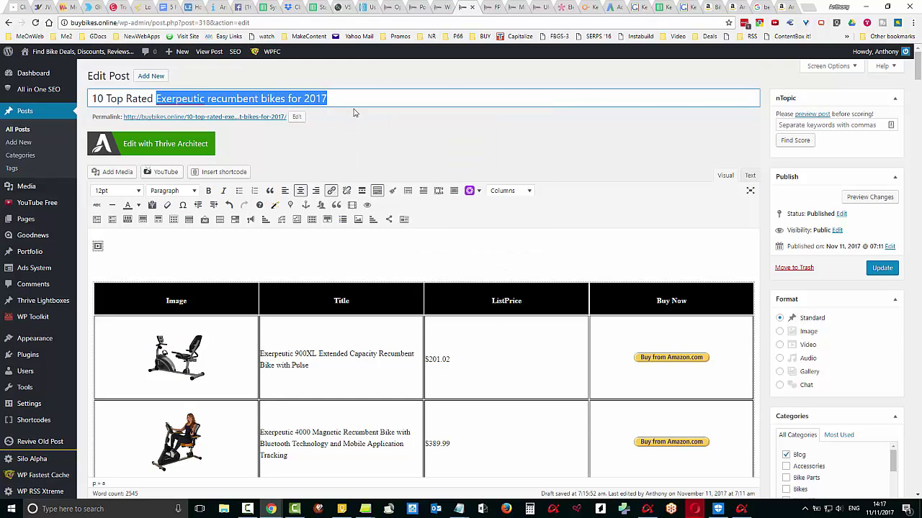
Paste the copied phrase into the review box title directly after "The Top Rated"
{"action": "scroll", "coordinate": [618, 398], "scroll_direction": "down", "scroll_amount": 4}
{"action": "scroll", "coordinate": [618, 398], "scroll_direction": "down", "scroll_amount": 15}
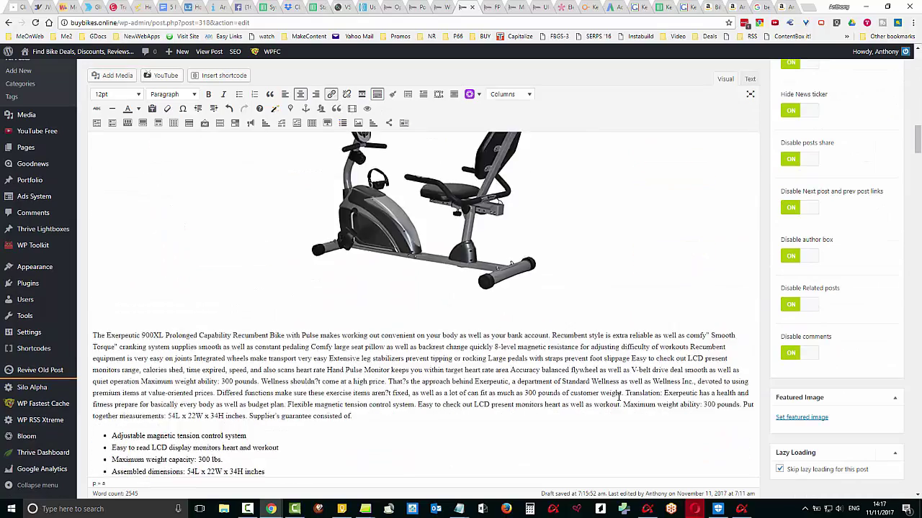
{"action": "scroll", "coordinate": [611, 401], "scroll_direction": "down", "scroll_amount": 6}
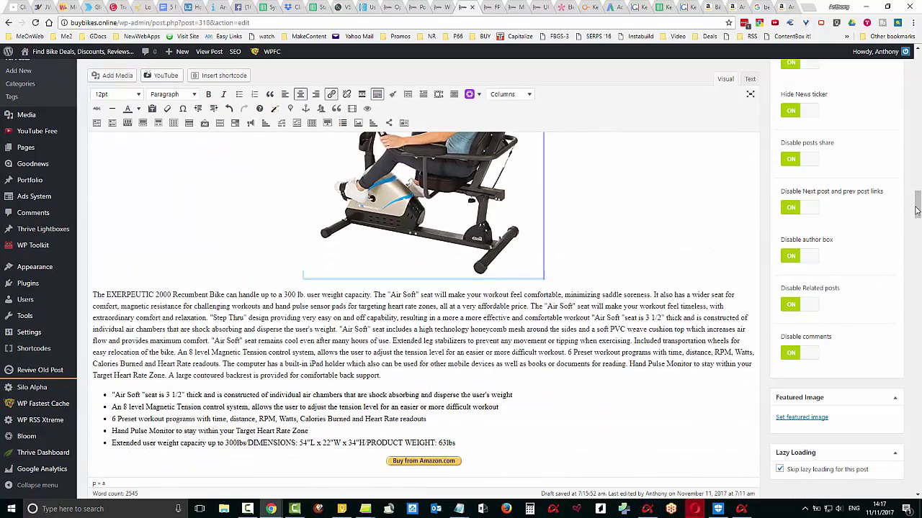
{"action": "left_click", "coordinate": [912, 316]}
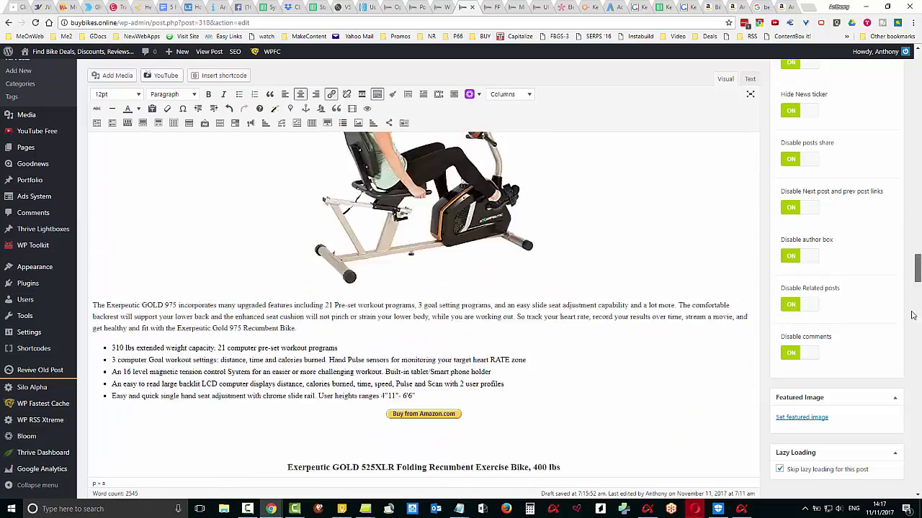
{"action": "left_click_drag", "start_coordinate": [913, 316], "coordinate": [910, 446]}
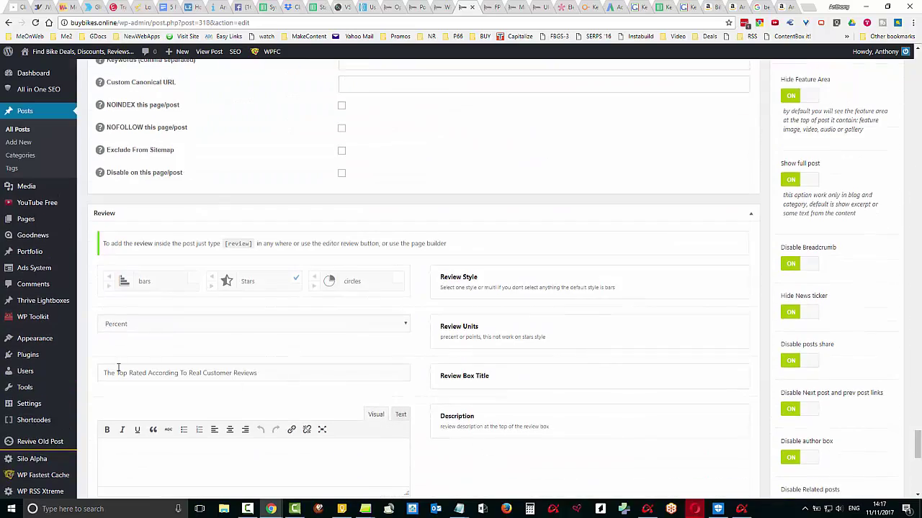
{"action": "left_click", "coordinate": [148, 374]}
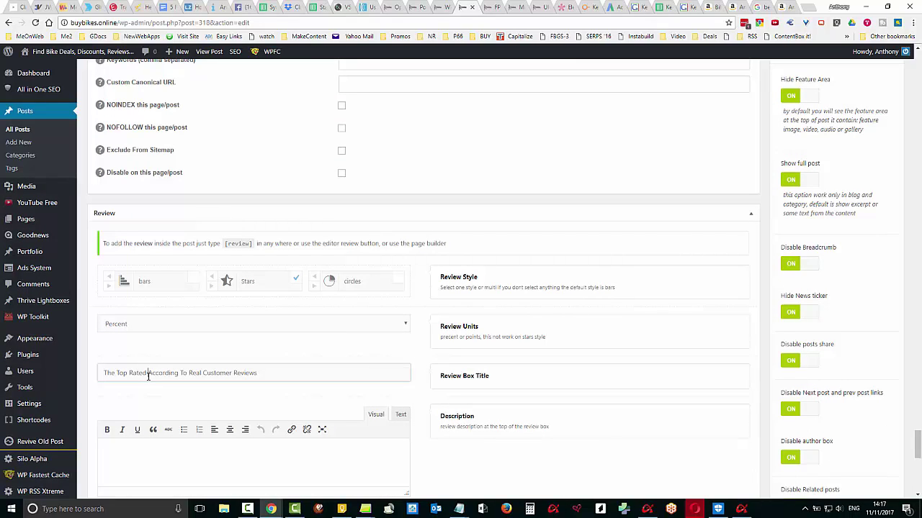
{"action": "key", "text": "ctrl+v"}
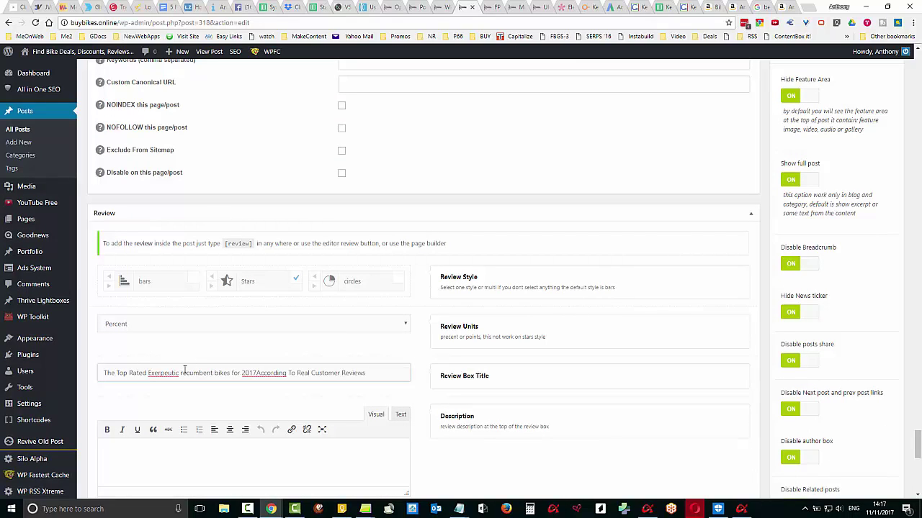
Correct the review box title to "The Top Rated Exerpeutic Recumbent Bike for 2017 (According To Real Customer Reviews)"
{"action": "key", "text": "Delete"}
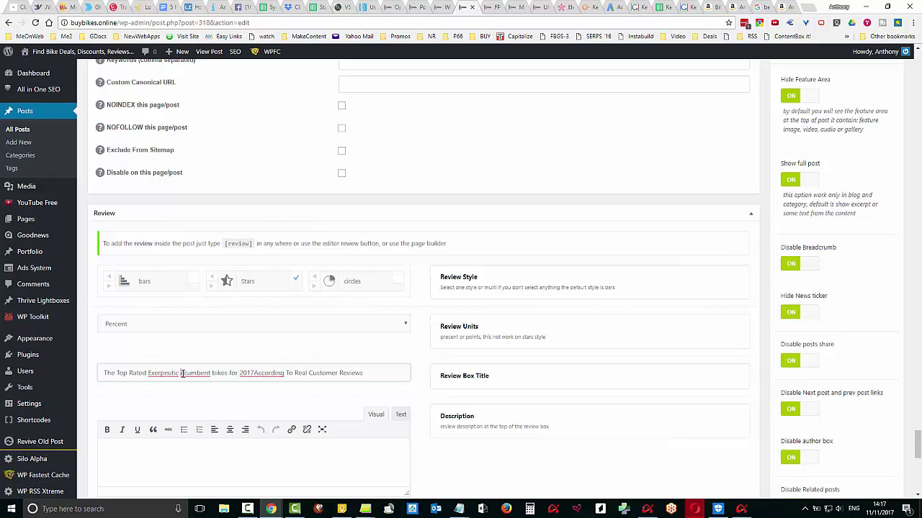
{"action": "type", "text": "Re"}
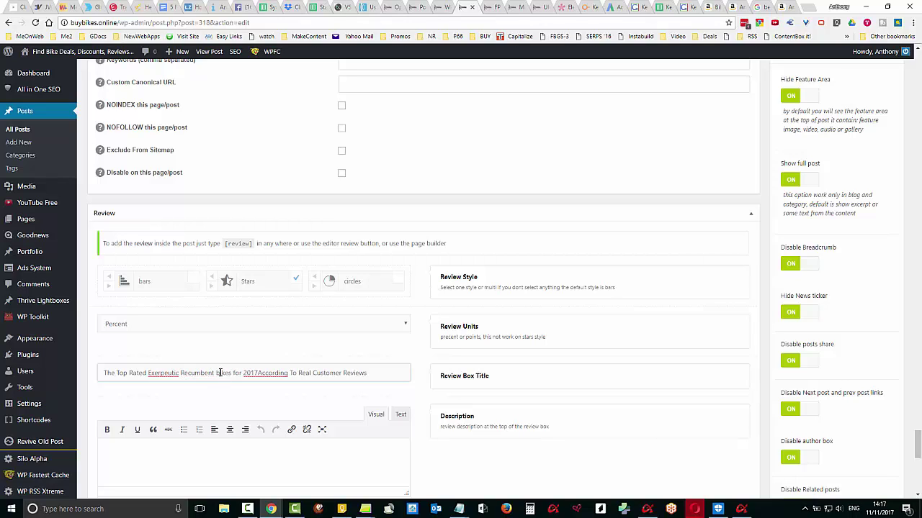
{"action": "left_click", "coordinate": [216, 373]}
{"action": "key", "text": "Delete"}
{"action": "type", "text": "B"}
{"action": "key", "text": "BackSpace"}
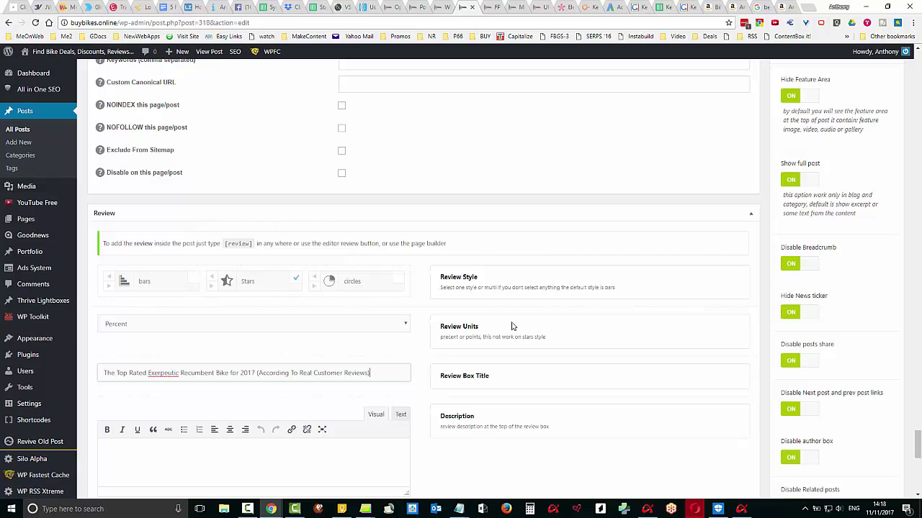
Copy "According To Real Customer Reviews" from the review box title into the review Description and add "The" after it
{"action": "scroll", "coordinate": [695, 403], "scroll_direction": "down", "scroll_amount": 2}
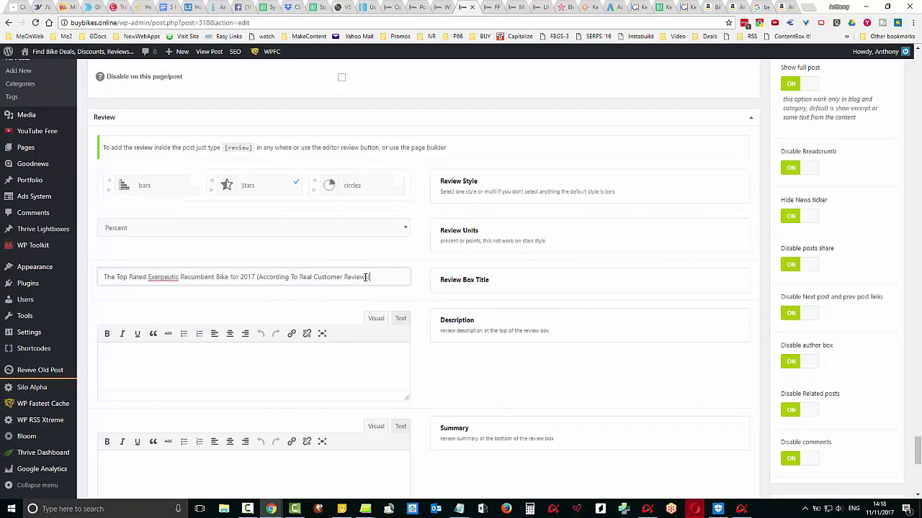
{"action": "left_click_drag", "start_coordinate": [369, 277], "coordinate": [260, 277]}
{"action": "right_click", "coordinate": [260, 277]}
{"action": "left_click", "coordinate": [286, 294]}
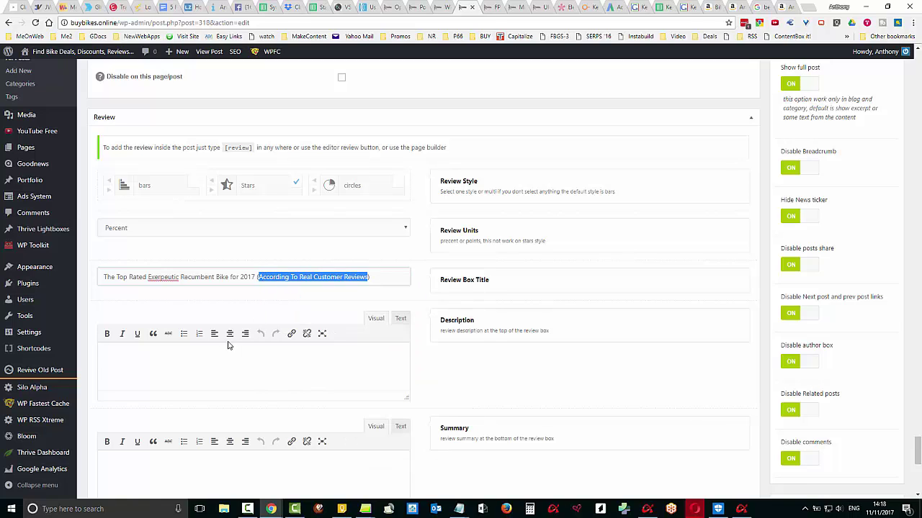
{"action": "left_click", "coordinate": [216, 353]}
{"action": "key", "text": "ctrl+v"}
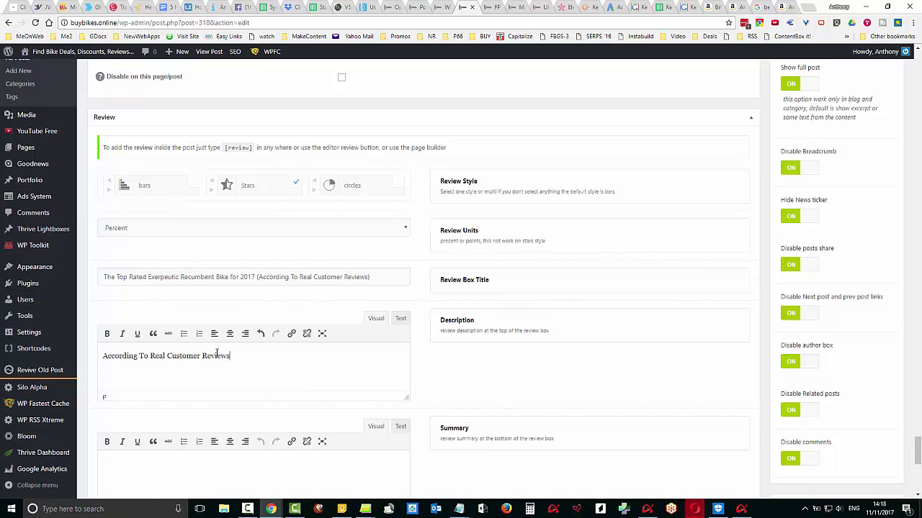
{"action": "type", "text": "The"}
Switch back to the Amazon product page and copy the selected product title again
{"action": "left_click", "coordinate": [782, 7]}
{"action": "right_click", "coordinate": [521, 195]}
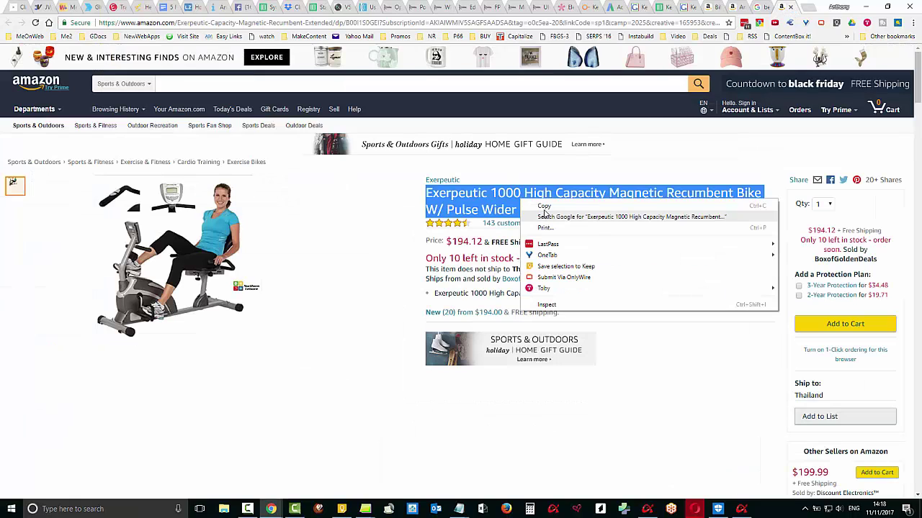
{"action": "left_click", "coordinate": [533, 204]}
Try to paste the copied product title after "The" in the review Description
{"action": "left_click", "coordinate": [478, 9]}
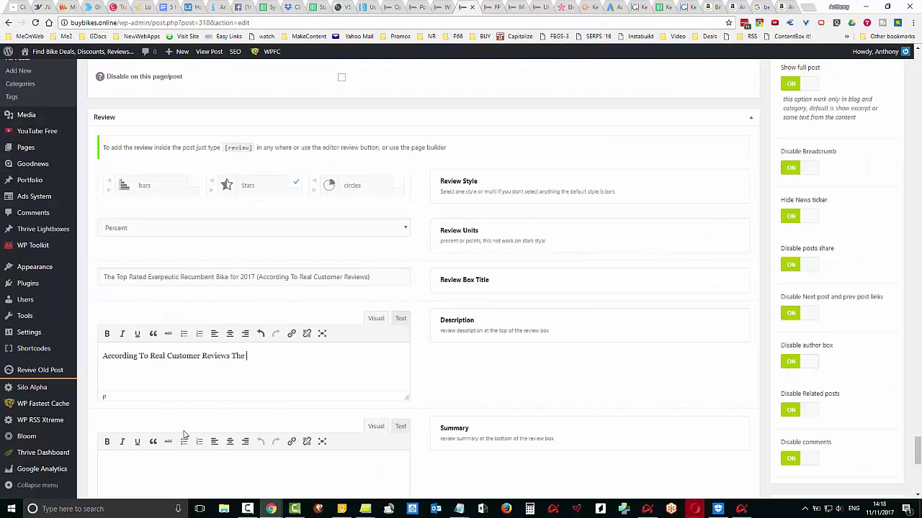
{"action": "key", "text": "ctrl+v"}
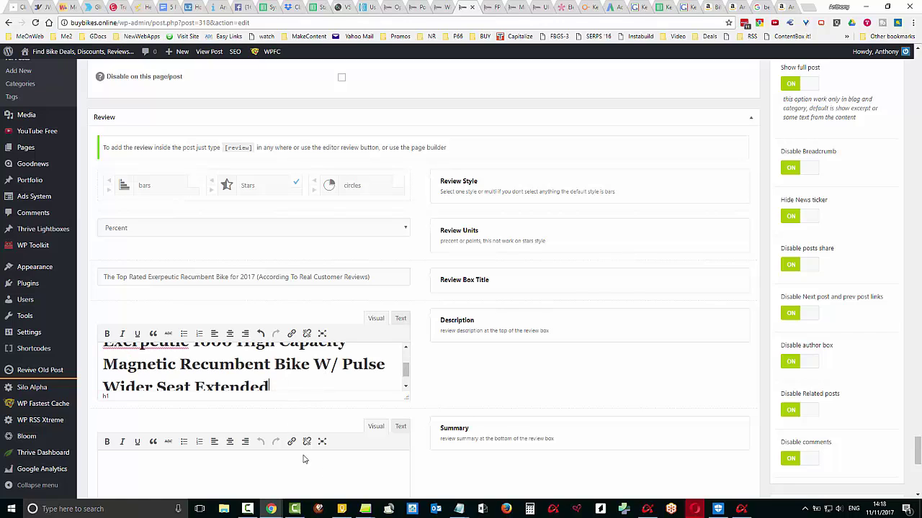
{"action": "left_click", "coordinate": [261, 333]}
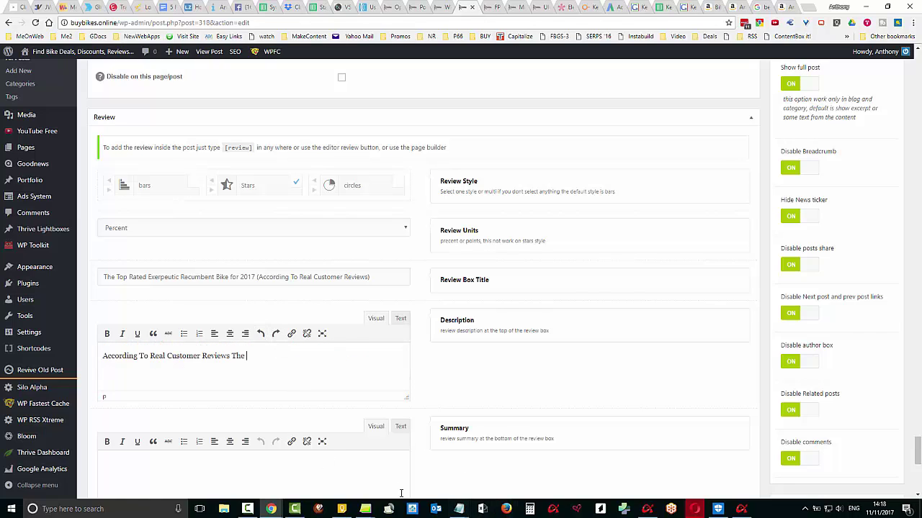
Switch to the untitled Notepad keyword list and paste the copied product title below the last keyword, leaving a blank line between them
{"action": "mouse_move", "coordinate": [459, 509]}
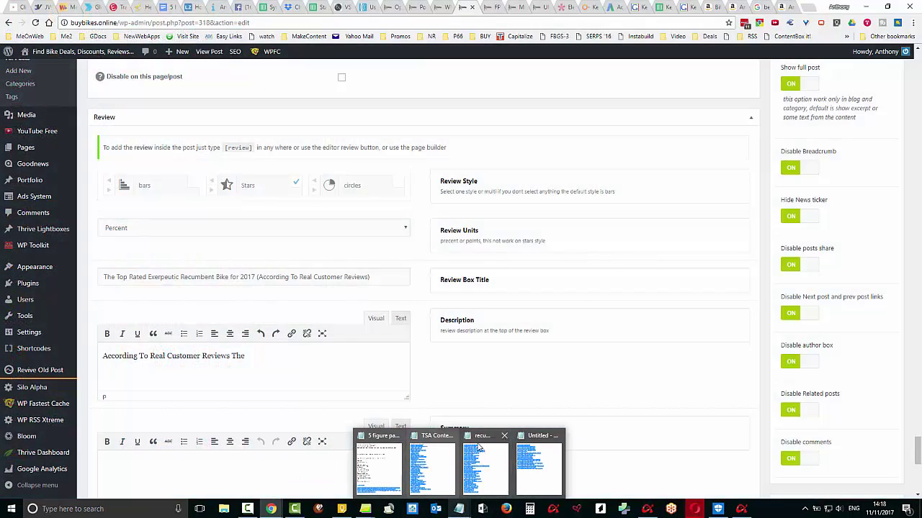
{"action": "mouse_move", "coordinate": [554, 468]}
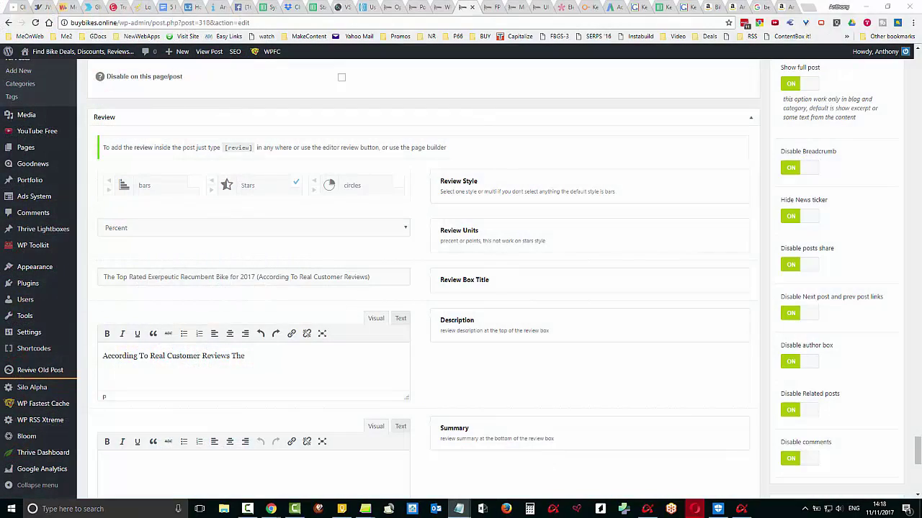
{"action": "left_click", "coordinate": [459, 509]}
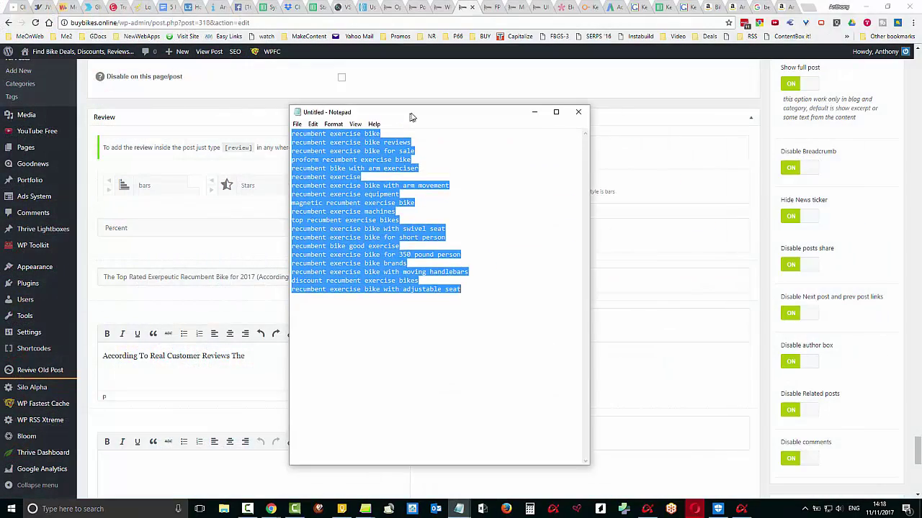
{"action": "left_click", "coordinate": [481, 286]}
{"action": "key", "text": "Return"}
{"action": "key", "text": "Return"}
{"action": "key", "text": "ctrl+v"}
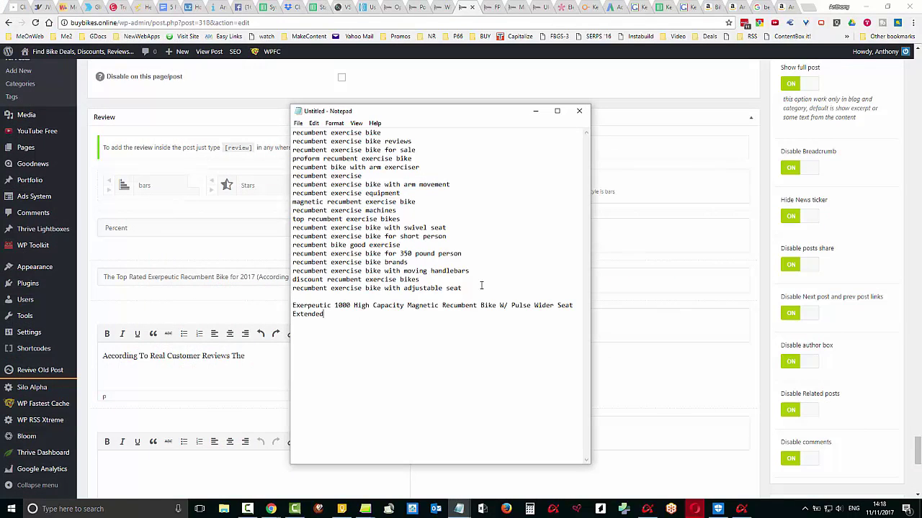
Copy the full Exerpeutic 1000 product title as plain text from the Notepad list, then return to the post editor
{"action": "left_click_drag", "start_coordinate": [334, 306], "coordinate": [283, 306]}
{"action": "left_click_drag", "start_coordinate": [347, 319], "coordinate": [274, 305]}
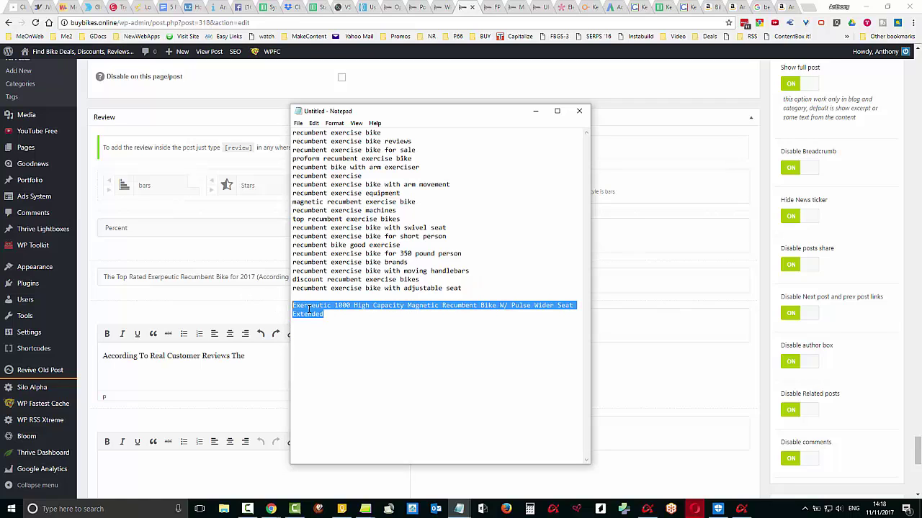
{"action": "right_click", "coordinate": [310, 308]}
{"action": "left_click", "coordinate": [343, 341]}
{"action": "left_click", "coordinate": [534, 112]}
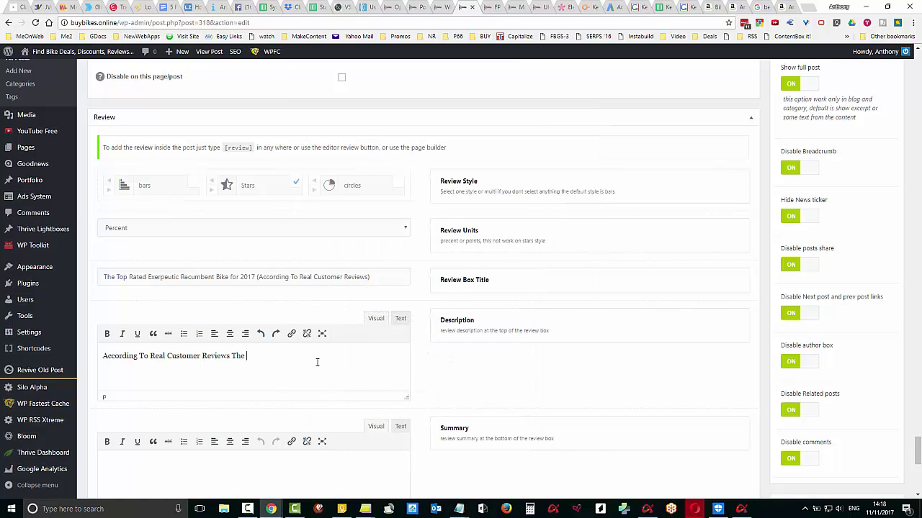
Insert the copied product title in quotation marks after "The" in the review Description, with "W/ Pulse Wider Seat Extended" in parentheses
{"action": "type", "text": "\""}
{"action": "key", "text": "ctrl+v"}
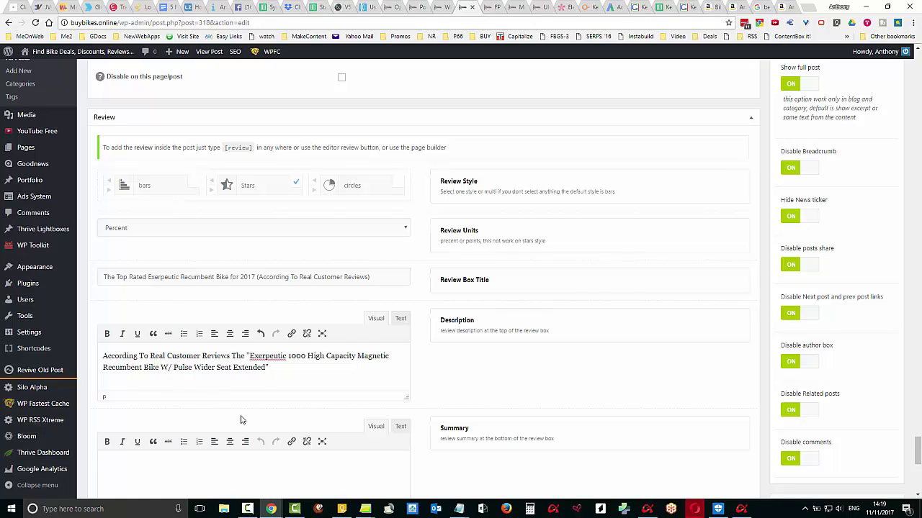
{"action": "type", "text": "("}
{"action": "left_click", "coordinate": [271, 367]}
{"action": "type", "text": "\""}
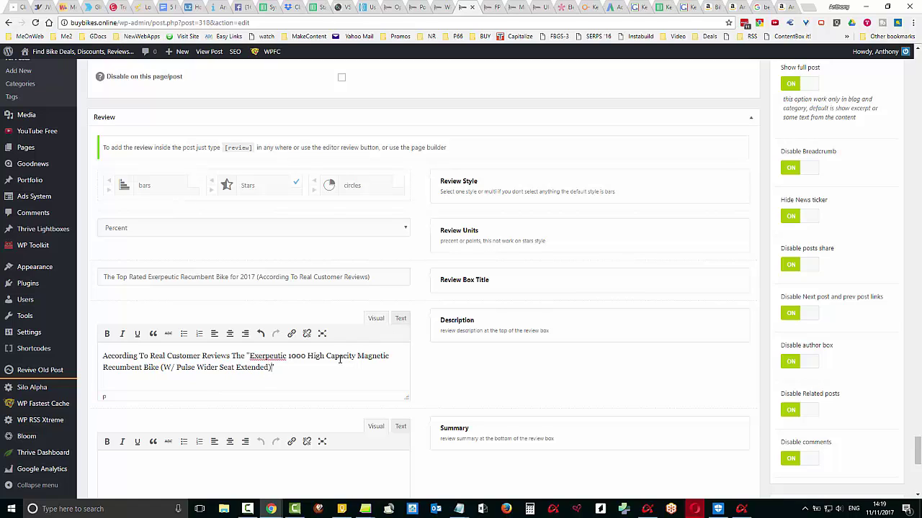
Continue the review Description with "is rated with 4.5 stars making it the most popular for customer satisfaction"
{"action": "type", "text": " is rated at th 4.5 stars making"}
{"action": "type", "text": "the most"}
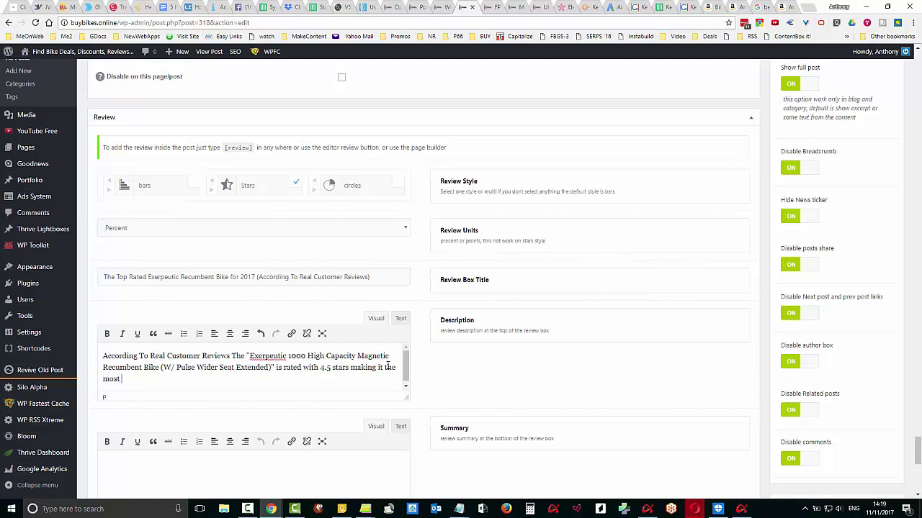
{"action": "type", "text": " [popula"}
{"action": "type", "text": "r wioth"}
{"action": "key", "text": "BackSpace"}
{"action": "key", "text": "BackSpace"}
{"action": "key", "text": "BackSpace"}
{"action": "key", "text": "BackSpace"}
{"action": "key", "text": "BackSpace"}
{"action": "key", "text": "BackSpace"}
{"action": "key", "text": "BackSpace"}
{"action": "key", "text": "BackSpace"}
{"action": "key", "text": "BackSpace"}
{"action": "key", "text": "BackSpace"}
{"action": "key", "text": "BackSpace"}
{"action": "key", "text": "BackSpace"}
{"action": "key", "text": "BackSpace"}
{"action": "type", "text": "popular for customer "}
{"action": "type", "text": "satisfactio"}
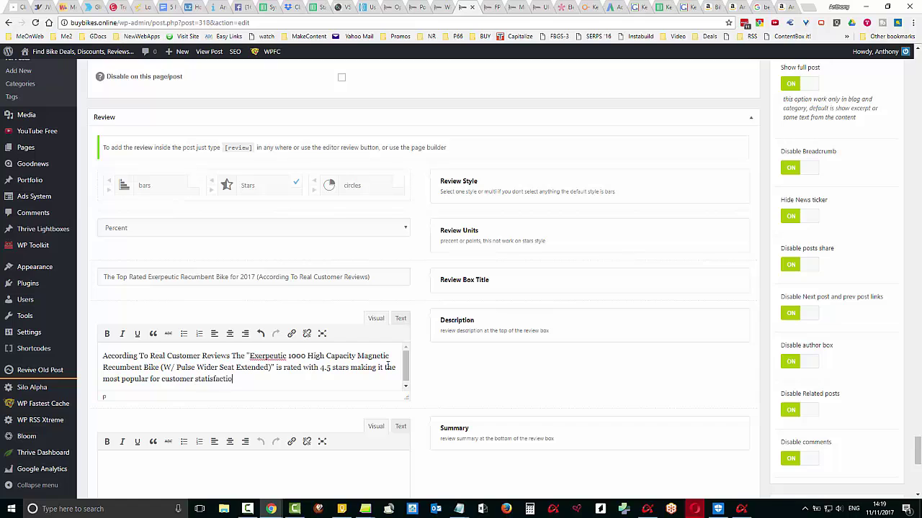
Finish the Description sentence with "from real buyers of the product." and correct the spelling of "satisfaction"
{"action": "type", "text": "n"}
{"action": "key", "text": "BackSpace"}
{"action": "key", "text": "BackSpace"}
{"action": "type", "text": "on from real buyers of the product."}
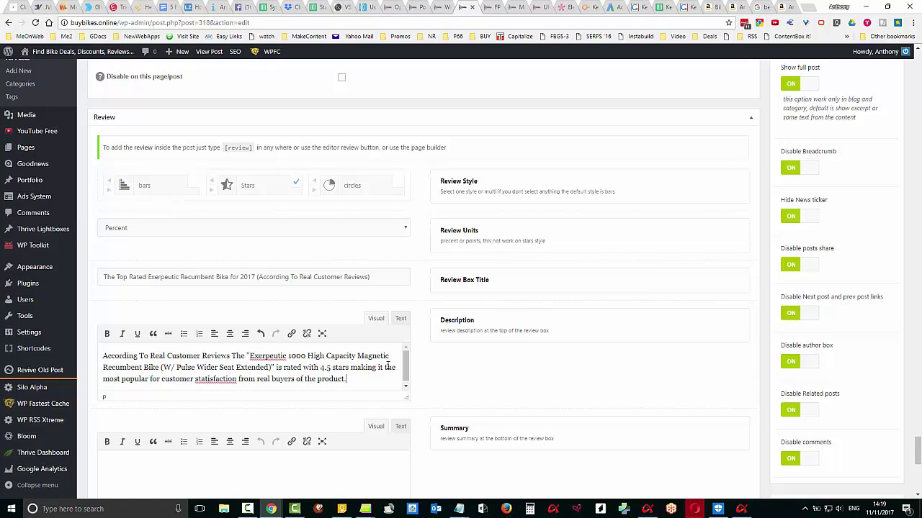
{"action": "right_click", "coordinate": [215, 385]}
{"action": "left_click", "coordinate": [283, 201]}
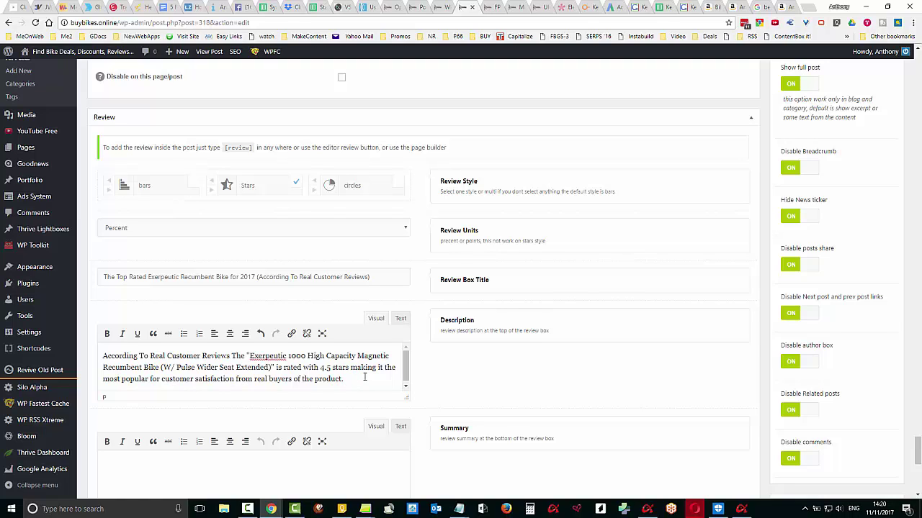
Add a new paragraph in bold to the review Description reading "We have done the research to save you time!"
{"action": "key", "text": "Return"}
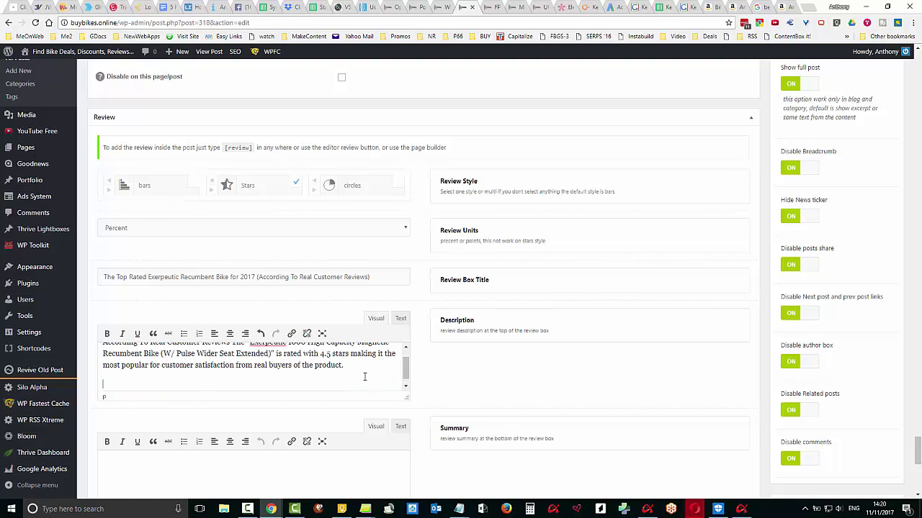
{"action": "type", "text": "We have done the research to save you time"}
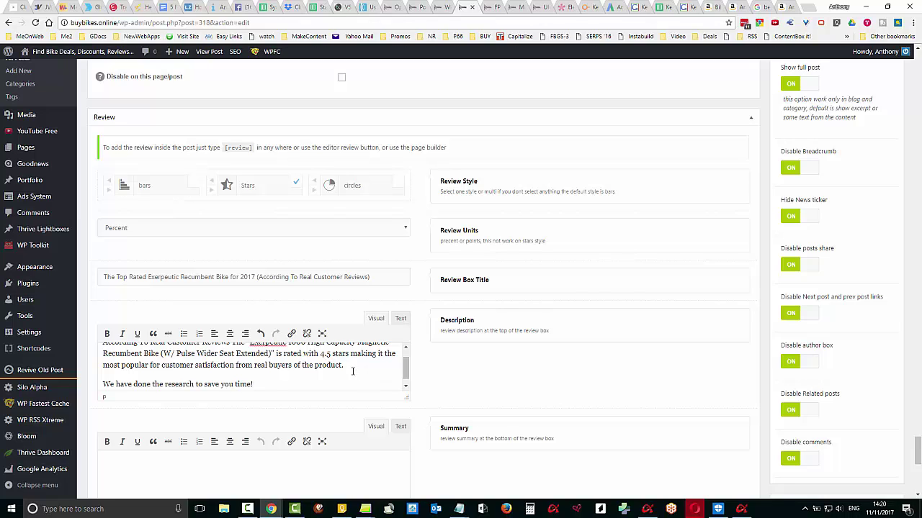
{"action": "type", "text": "!"}
{"action": "left_click_drag", "start_coordinate": [253, 382], "coordinate": [102, 371]}
{"action": "left_click", "coordinate": [107, 333]}
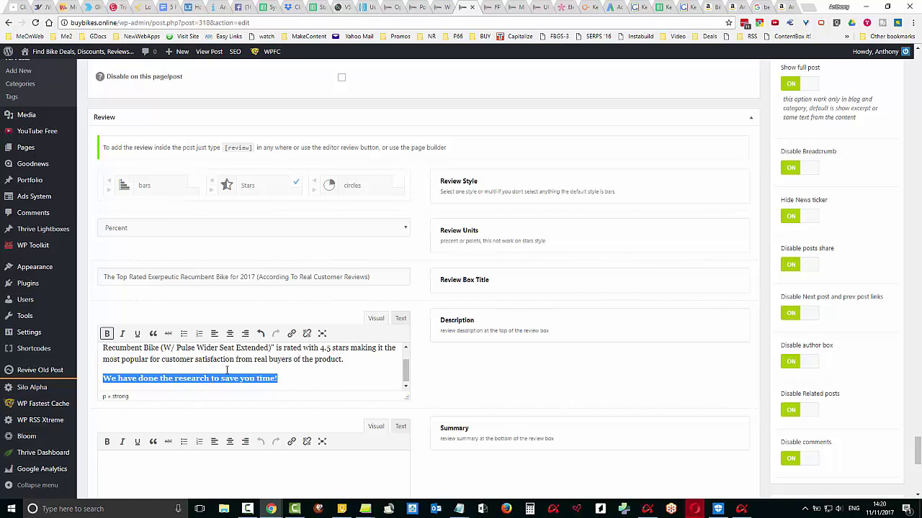
{"action": "left_click", "coordinate": [297, 376]}
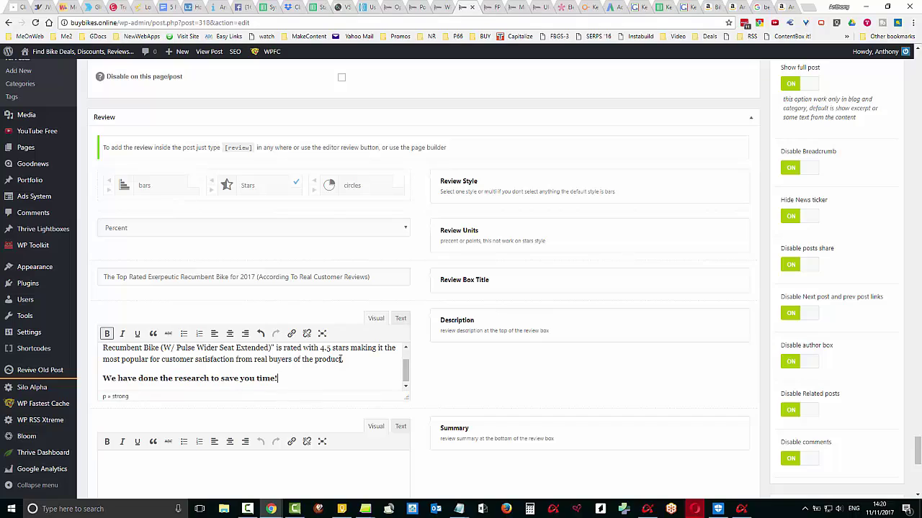
Switch to the Amazon product page and examine the bike's customer questions, answers and review ratings
{"action": "left_click", "coordinate": [782, 7]}
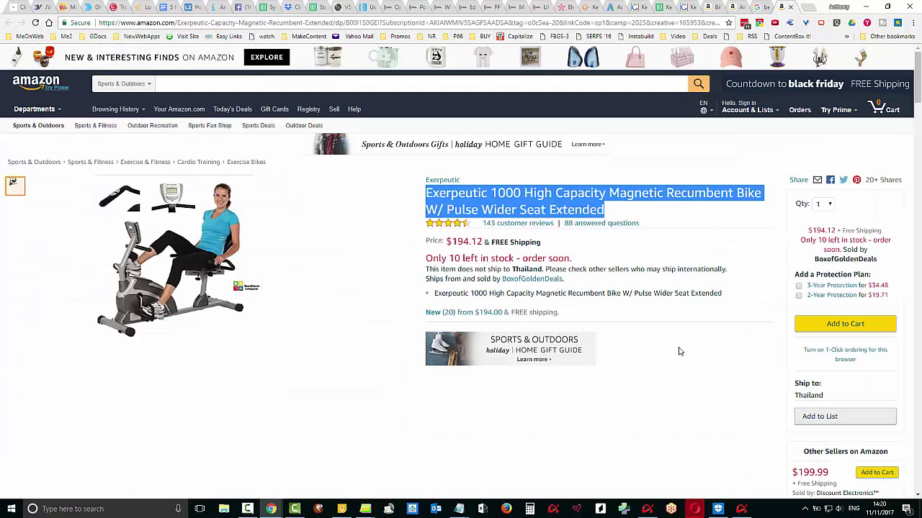
{"action": "left_click", "coordinate": [693, 249]}
{"action": "scroll", "coordinate": [648, 364], "scroll_direction": "down", "scroll_amount": 7}
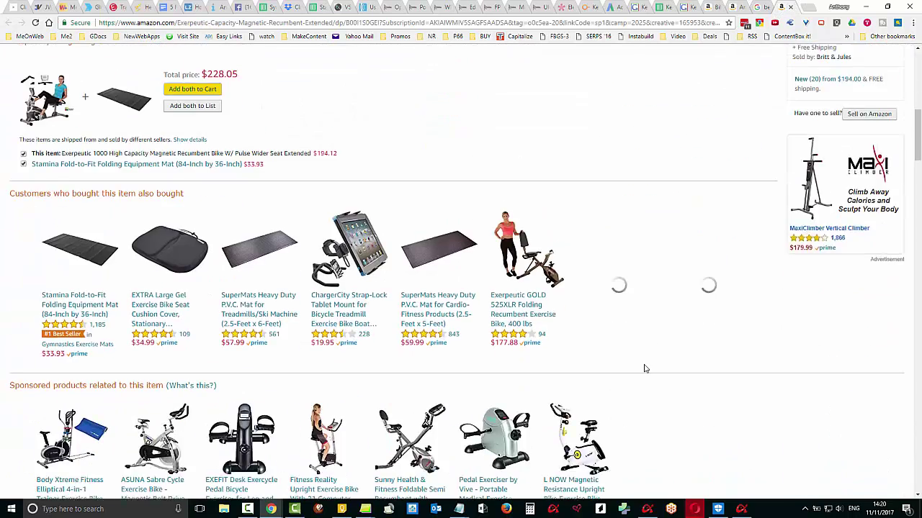
{"action": "scroll", "coordinate": [645, 367], "scroll_direction": "down", "scroll_amount": 15}
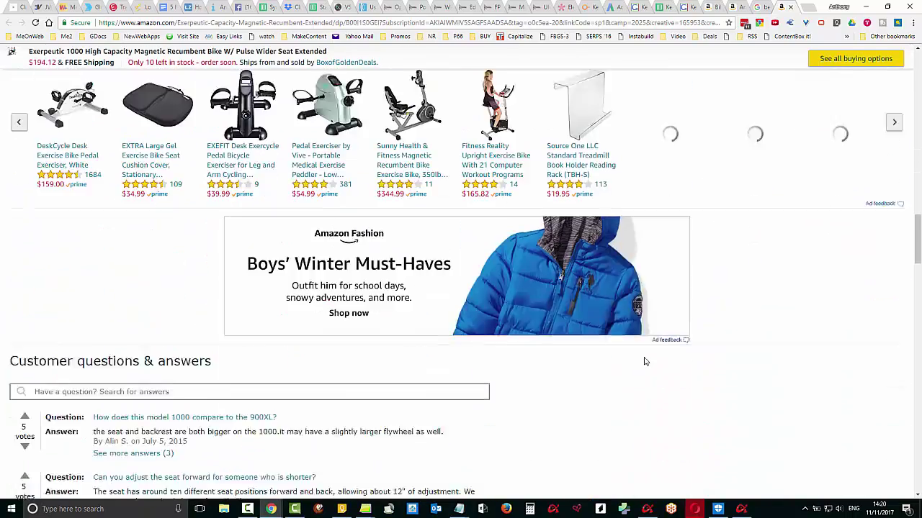
{"action": "scroll", "coordinate": [644, 362], "scroll_direction": "down", "scroll_amount": 5}
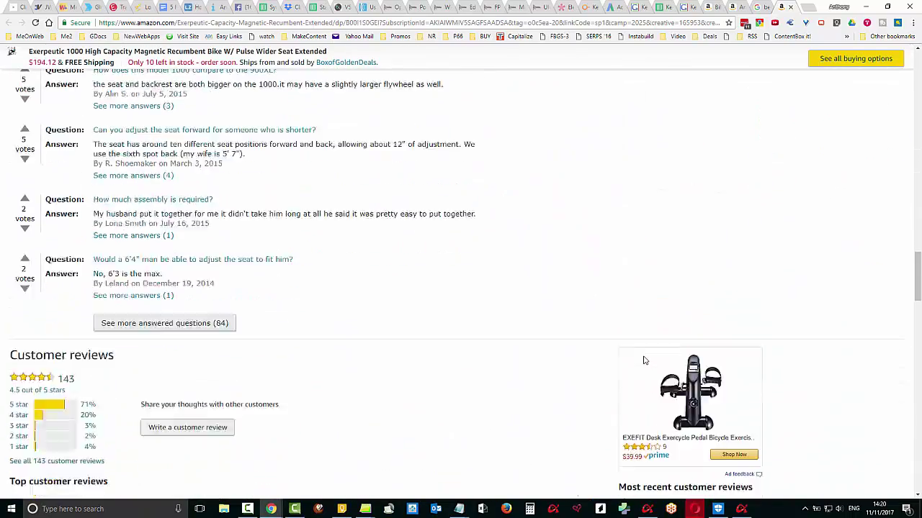
{"action": "scroll", "coordinate": [644, 361], "scroll_direction": "down", "scroll_amount": 5}
{"action": "scroll", "coordinate": [644, 361], "scroll_direction": "up", "scroll_amount": 6}
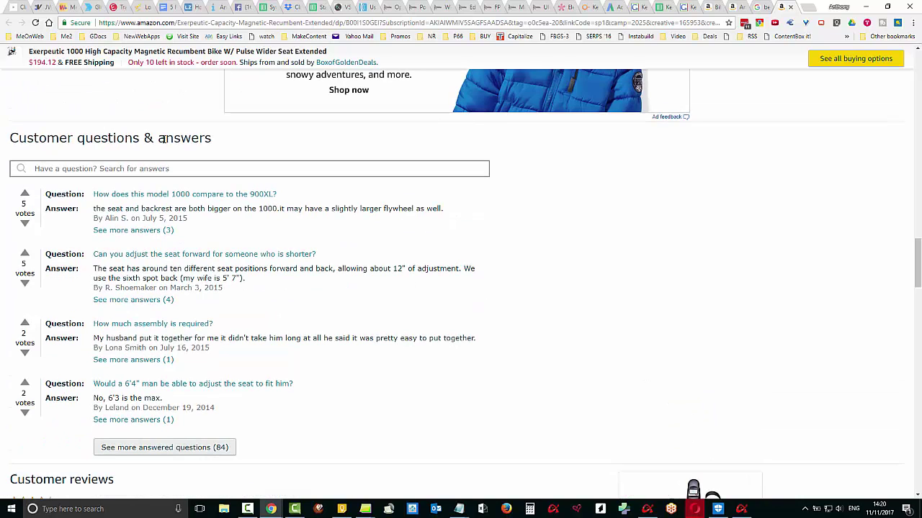
{"action": "scroll", "coordinate": [502, 263], "scroll_direction": "down", "scroll_amount": 1}
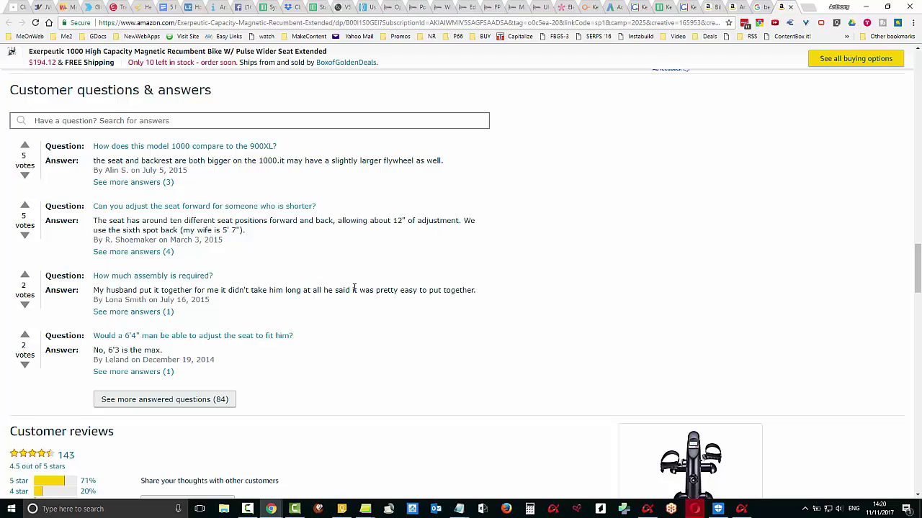
{"action": "scroll", "coordinate": [353, 290], "scroll_direction": "down", "scroll_amount": 1}
{"action": "scroll", "coordinate": [353, 290], "scroll_direction": "down", "scroll_amount": 1}
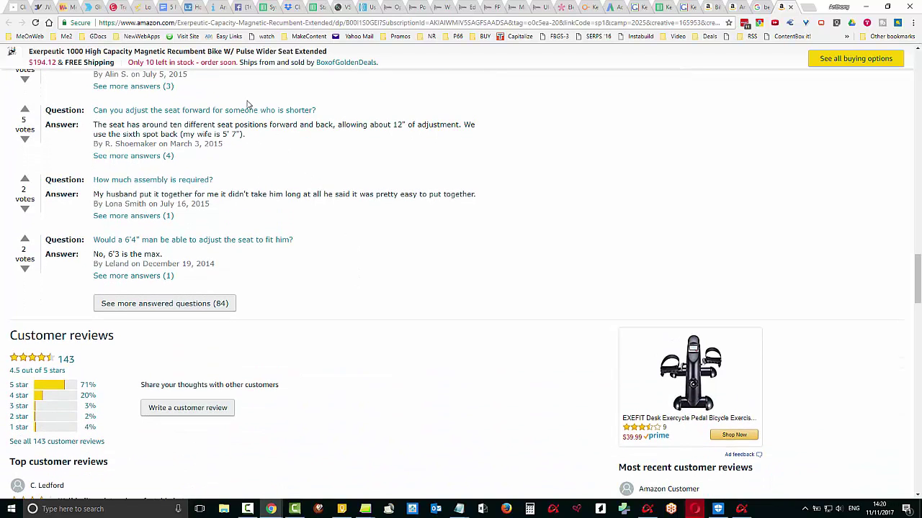
{"action": "scroll", "coordinate": [249, 107], "scroll_direction": "up", "scroll_amount": 2}
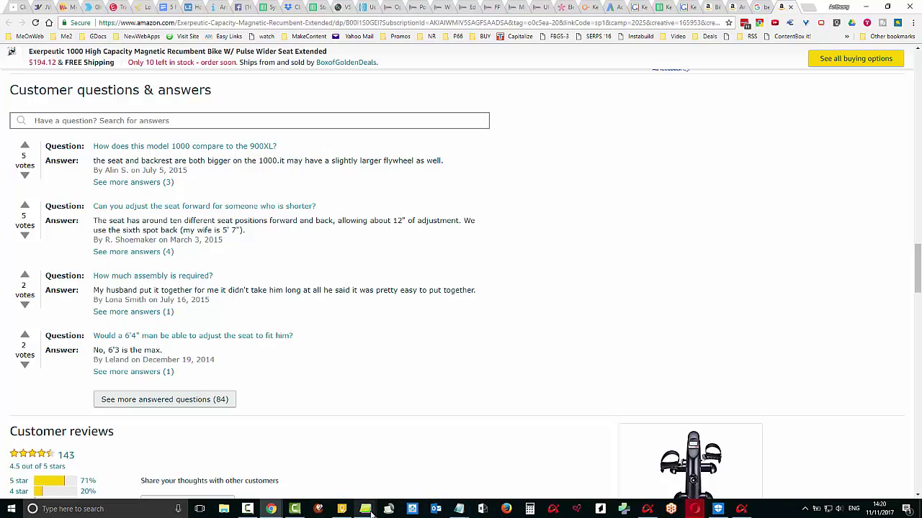
Create a new sticky note in Sticky Notes, widen it, make it white and place it beside the customer questions
{"action": "mouse_move", "coordinate": [365, 509]}
{"action": "left_click", "coordinate": [313, 483]}
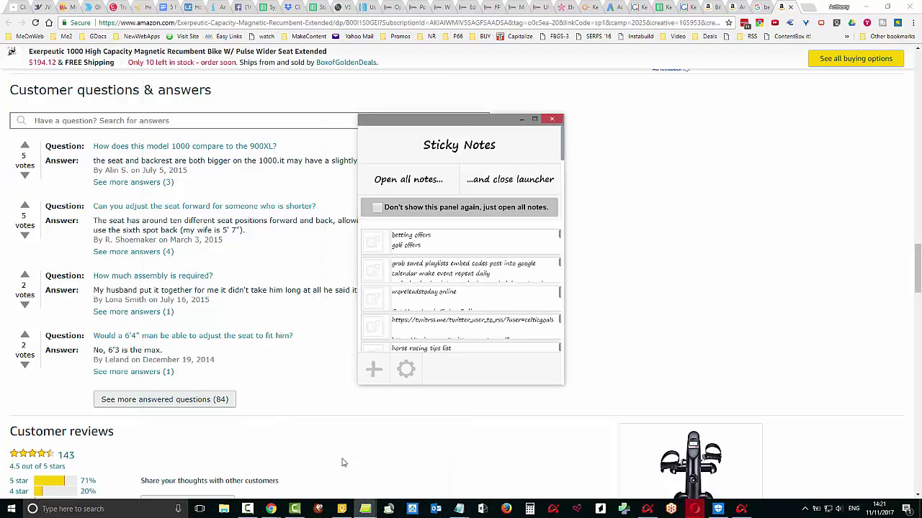
{"action": "left_click", "coordinate": [372, 369]}
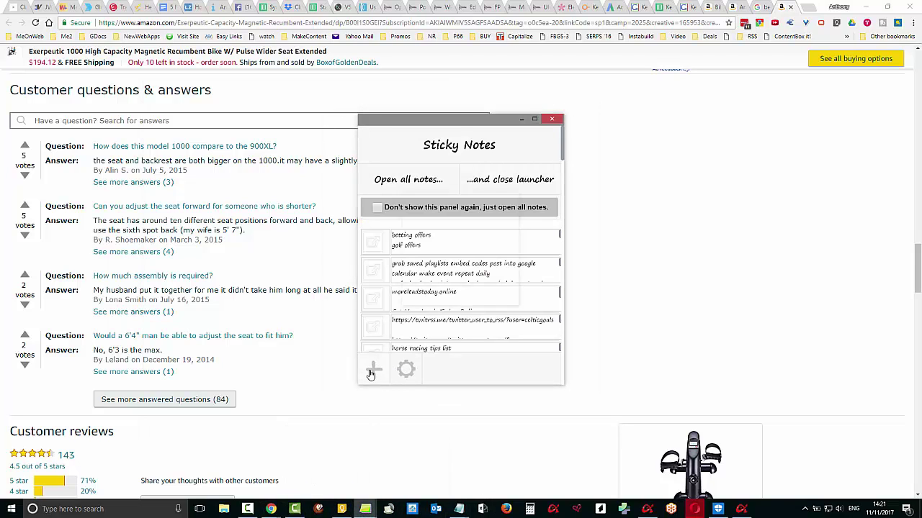
{"action": "left_click", "coordinate": [521, 119]}
{"action": "left_click_drag", "start_coordinate": [519, 232], "coordinate": [890, 232]}
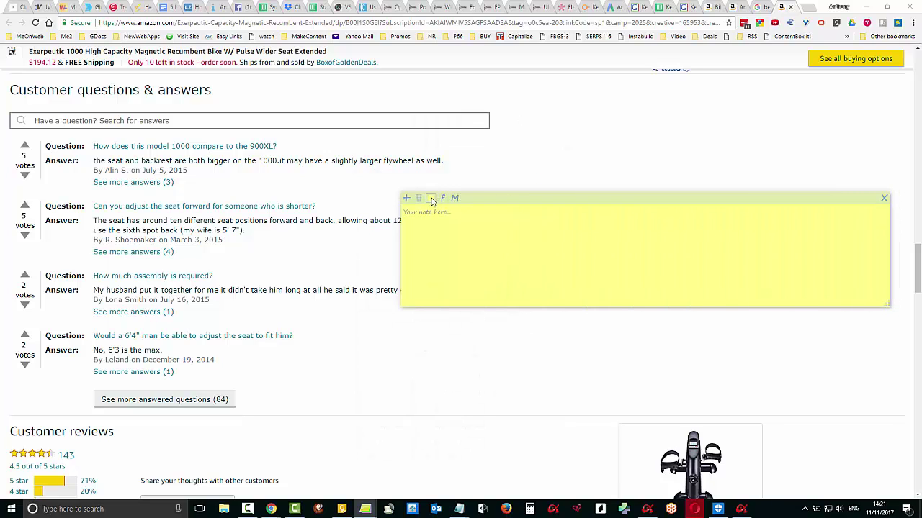
{"action": "left_click", "coordinate": [406, 210]}
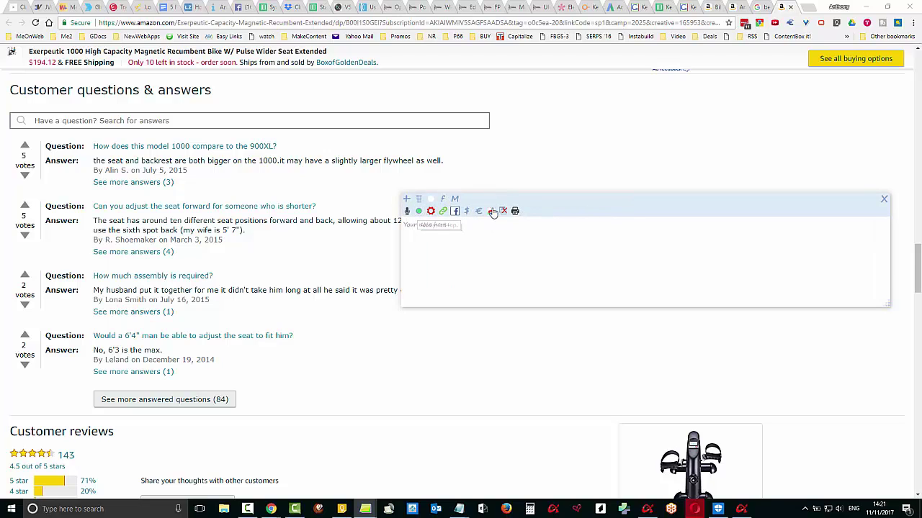
{"action": "left_click_drag", "start_coordinate": [578, 203], "coordinate": [607, 119]}
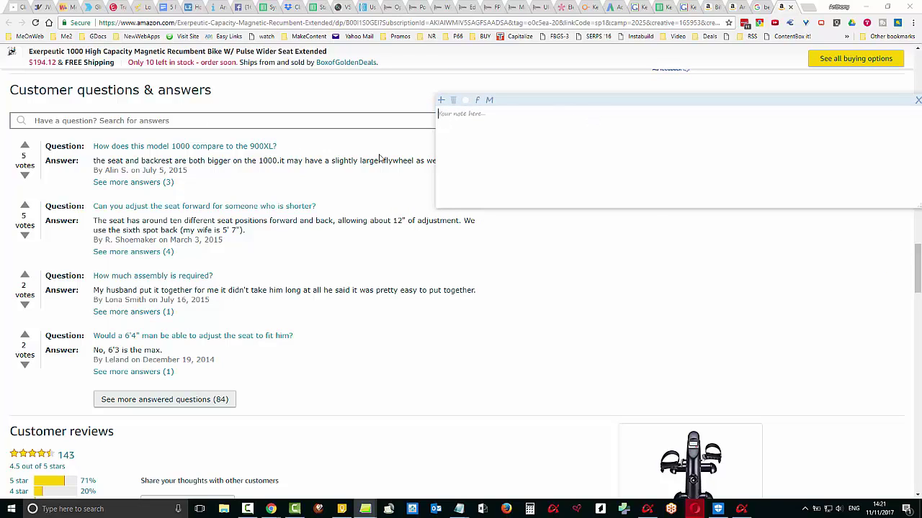
{"action": "left_click_drag", "start_coordinate": [580, 101], "coordinate": [534, 189]}
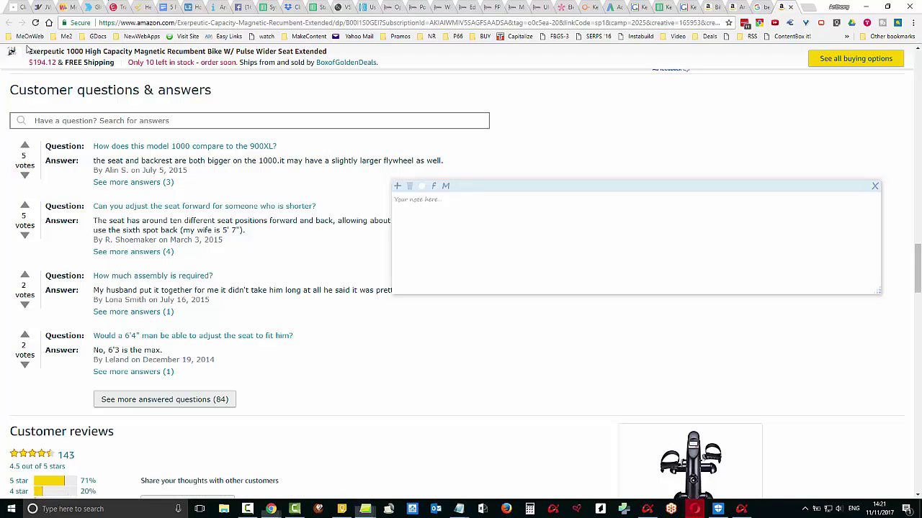
Write in the note "The", the copied product name up to "Bike", "is oftyen compared to the popular 900XL from Experpuetic and the main difference is that"
{"action": "left_click_drag", "start_coordinate": [26, 50], "coordinate": [223, 57]}
{"action": "right_click", "coordinate": [221, 54]}
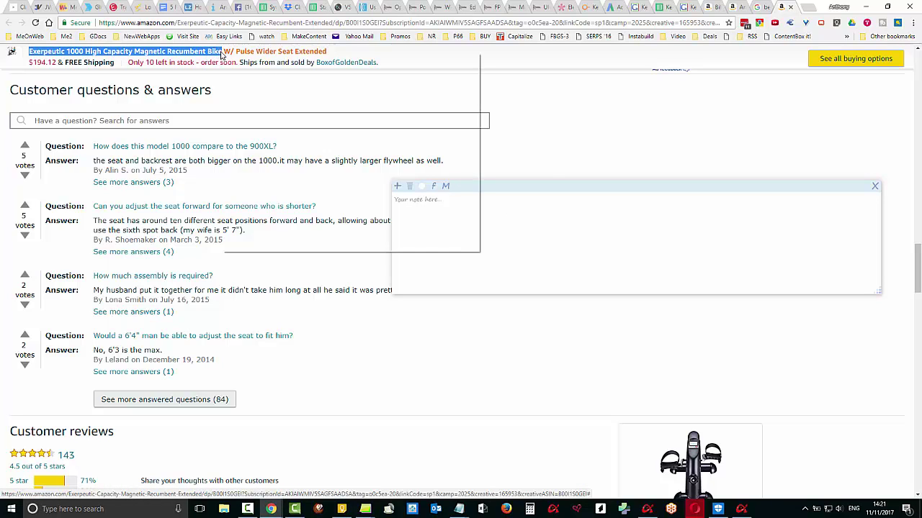
{"action": "left_click", "coordinate": [280, 126]}
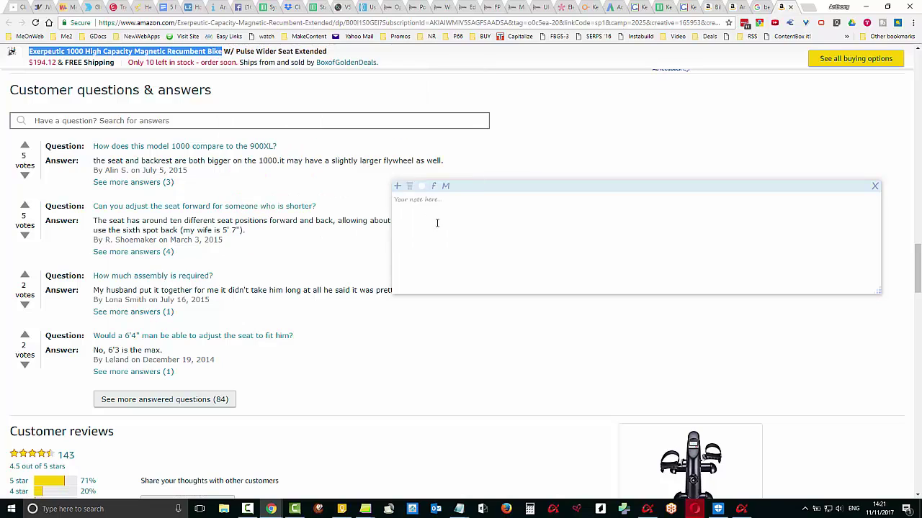
{"action": "type", "text": "The"}
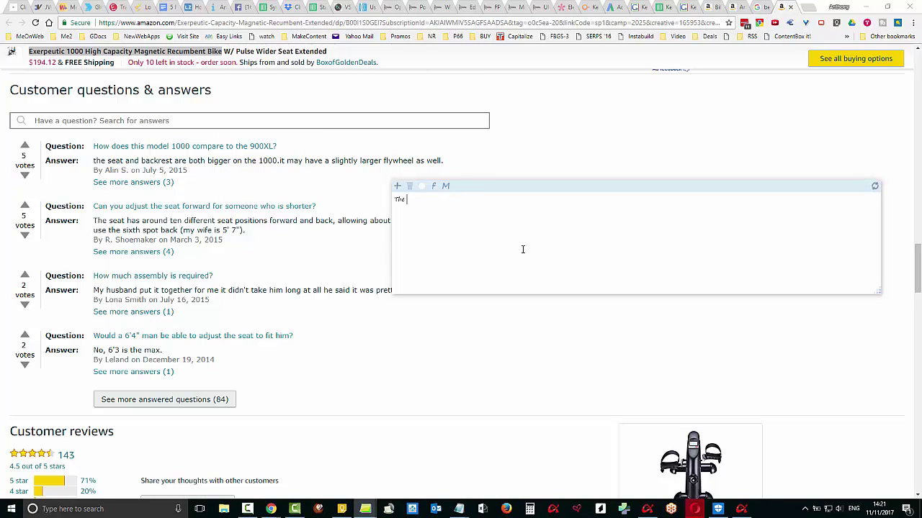
{"action": "key", "text": "ctrl+v"}
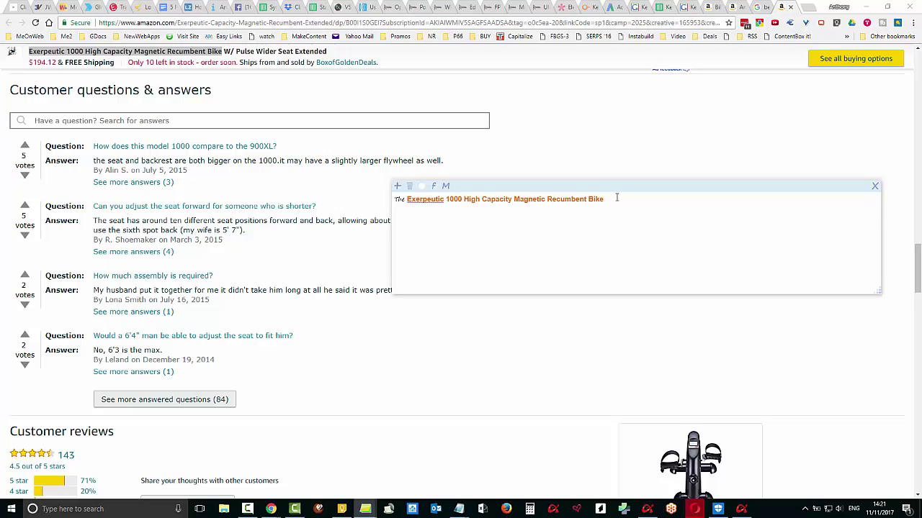
{"action": "type", "text": "is oftyen compared to the popular 900X"}
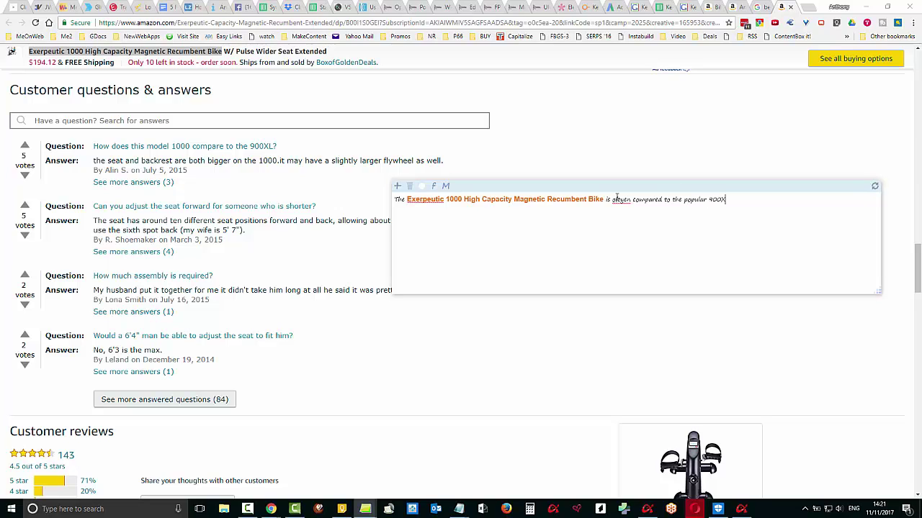
{"action": "type", "text": "L from Experpuetic and the main difference is that"}
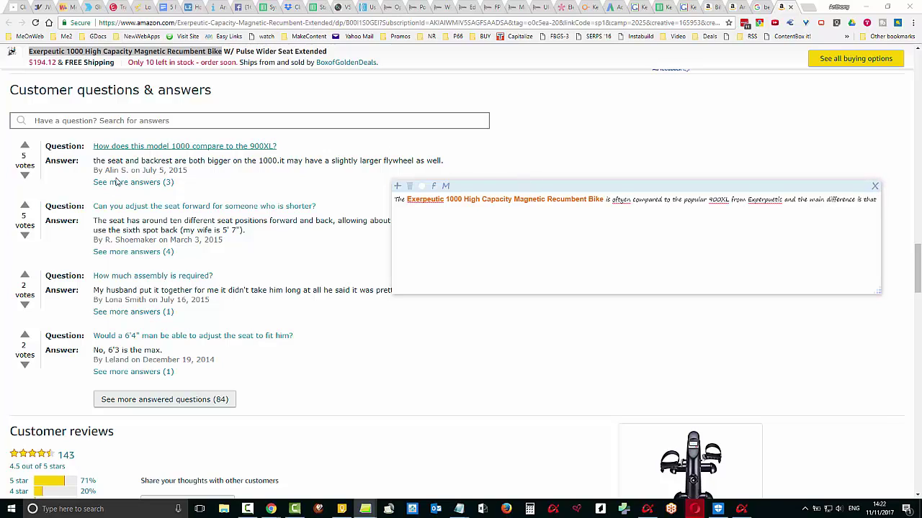
Complete the note's sentence with the copied answer about the bigger seat and backrest compared with the 900XL, without a duplicate "the" or line break
{"action": "left_click_drag", "start_coordinate": [94, 161], "coordinate": [448, 166]}
{"action": "right_click", "coordinate": [447, 165]}
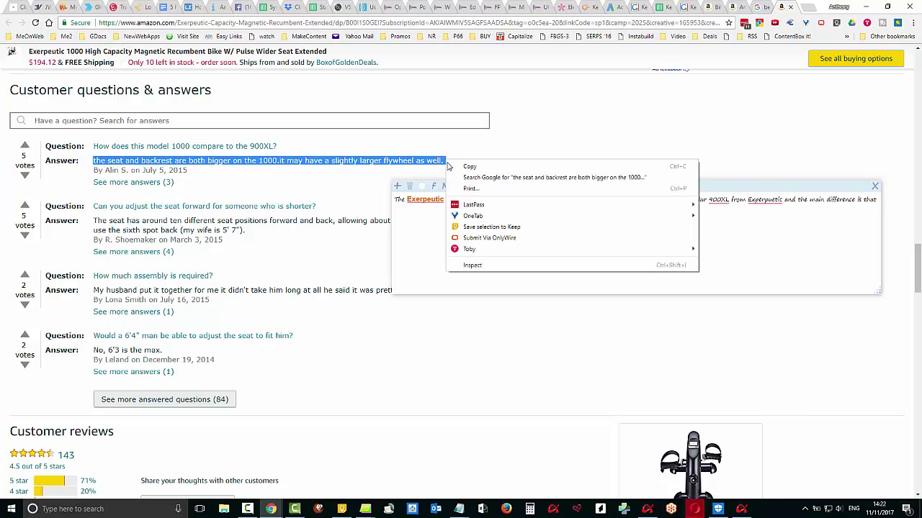
{"action": "left_click", "coordinate": [467, 165]}
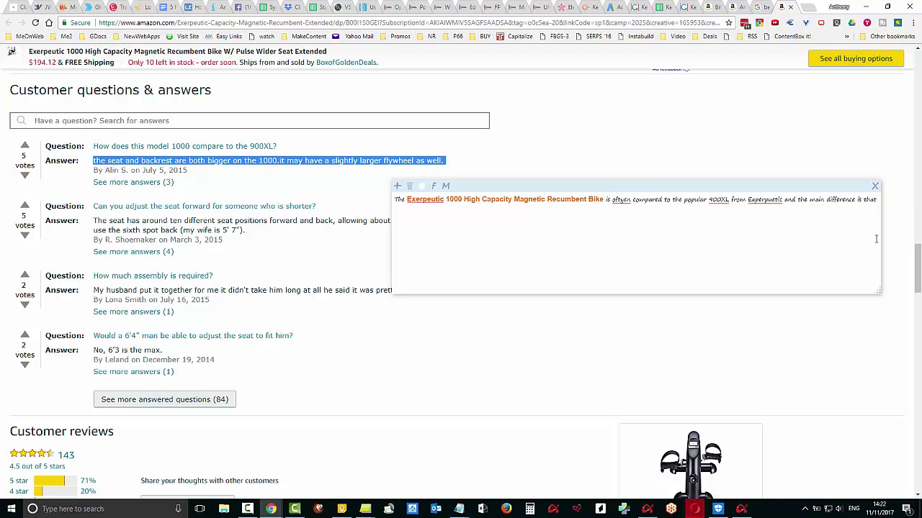
{"action": "left_click", "coordinate": [878, 199]}
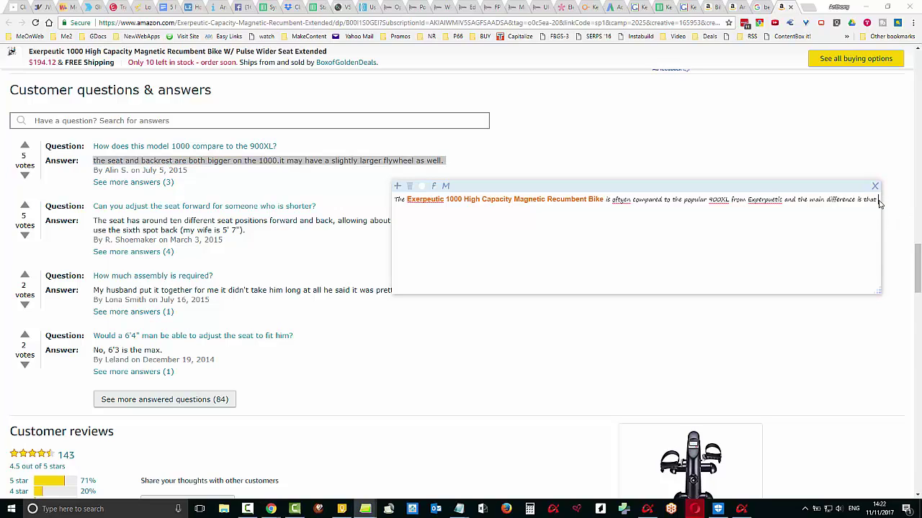
{"action": "type", "text": "the"}
{"action": "key", "text": "Return"}
{"action": "key", "text": "ctrl+v"}
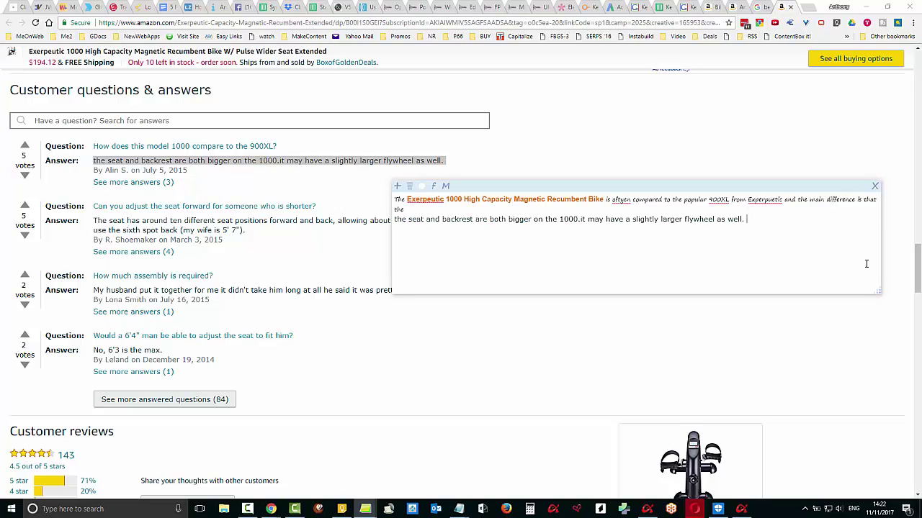
{"action": "left_click", "coordinate": [395, 219]}
{"action": "key", "text": "BackSpace"}
{"action": "key", "text": "BackSpace"}
{"action": "key", "text": "BackSpace"}
{"action": "key", "text": "BackSpace"}
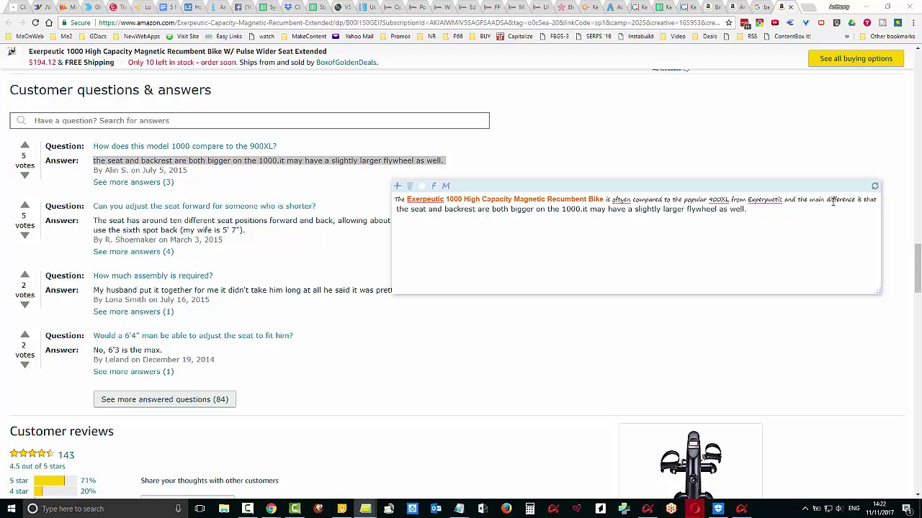
{"action": "left_click", "coordinate": [782, 208]}
{"action": "key", "text": "Return"}
Move the note clear of the answers and add the copied answer about the ten seat positions as a new paragraph
{"action": "left_click_drag", "start_coordinate": [651, 186], "coordinate": [699, 139]}
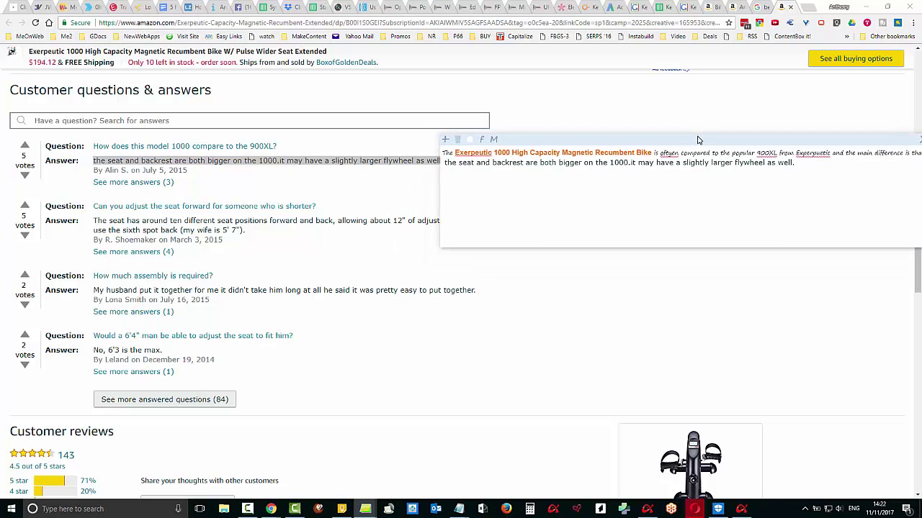
{"action": "left_click_drag", "start_coordinate": [638, 141], "coordinate": [681, 100]}
{"action": "left_click_drag", "start_coordinate": [93, 223], "coordinate": [272, 232]}
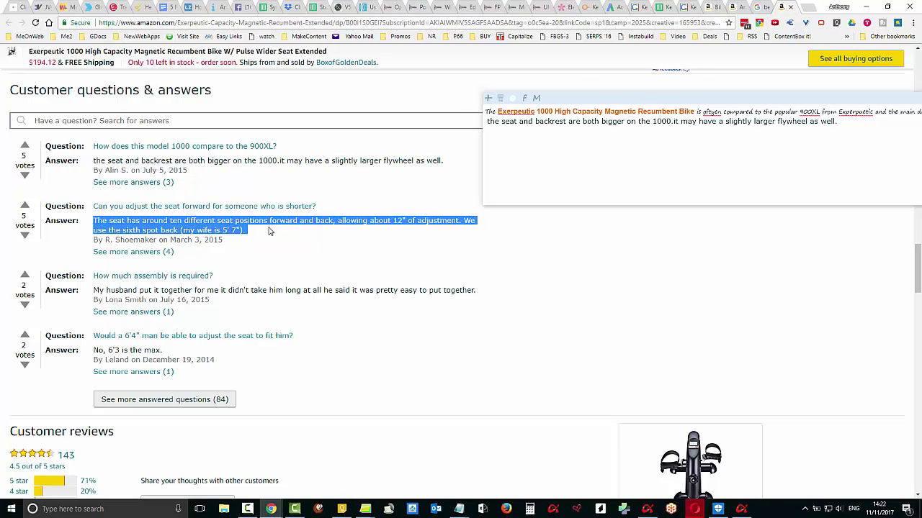
{"action": "right_click", "coordinate": [270, 231]}
{"action": "left_click", "coordinate": [291, 234]}
{"action": "left_click", "coordinate": [536, 136]}
{"action": "key", "text": "Return"}
{"action": "key", "text": "ctrl+v"}
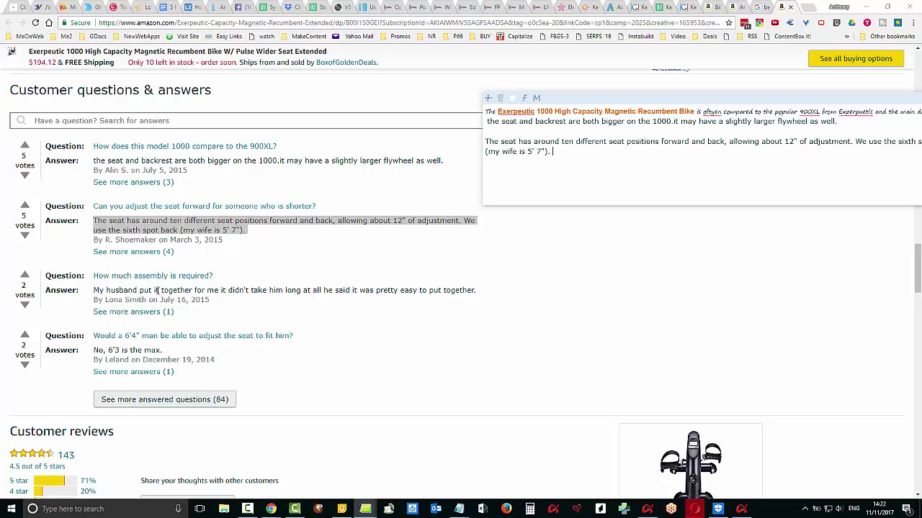
Add the heading "What Real Customers Are saying" and, below it, the first top review's sentence beginning "The machine is comfortable, stable and very quiet"
{"action": "scroll", "coordinate": [400, 378], "scroll_direction": "down", "scroll_amount": 3}
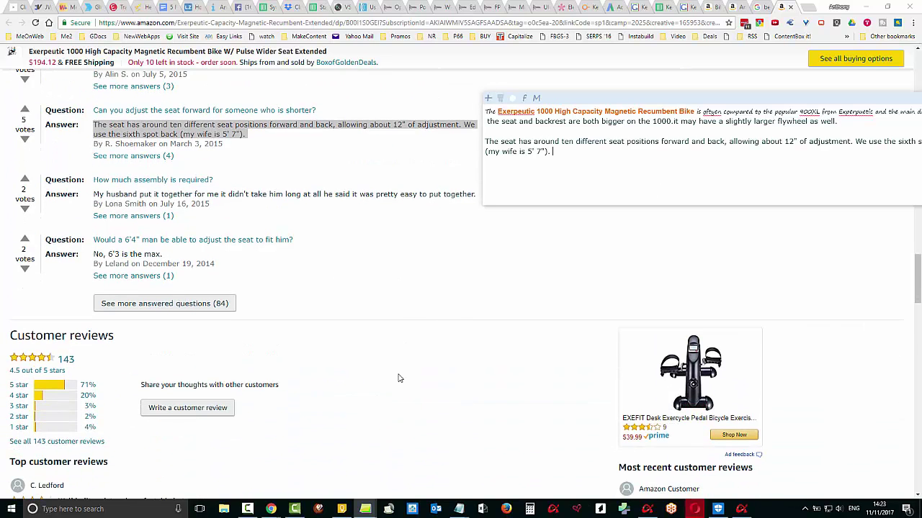
{"action": "scroll", "coordinate": [400, 378], "scroll_direction": "down", "scroll_amount": 3}
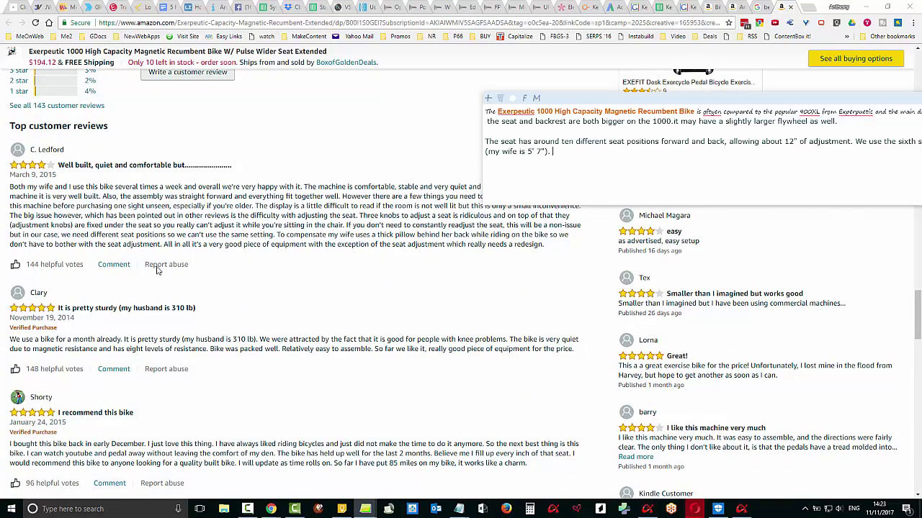
{"action": "scroll", "coordinate": [508, 263], "scroll_direction": "up", "scroll_amount": 1}
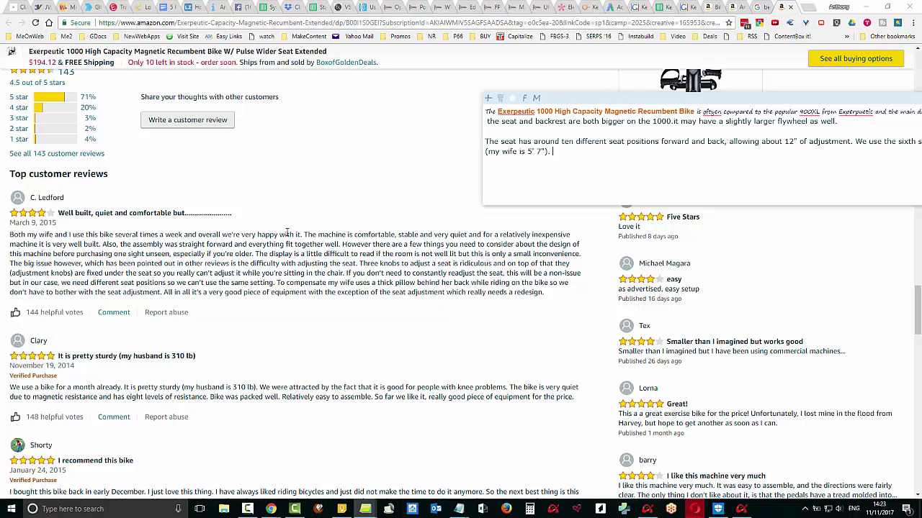
{"action": "left_click", "coordinate": [308, 234]}
{"action": "left_click_drag", "start_coordinate": [302, 235], "coordinate": [101, 244]}
{"action": "right_click", "coordinate": [96, 243]}
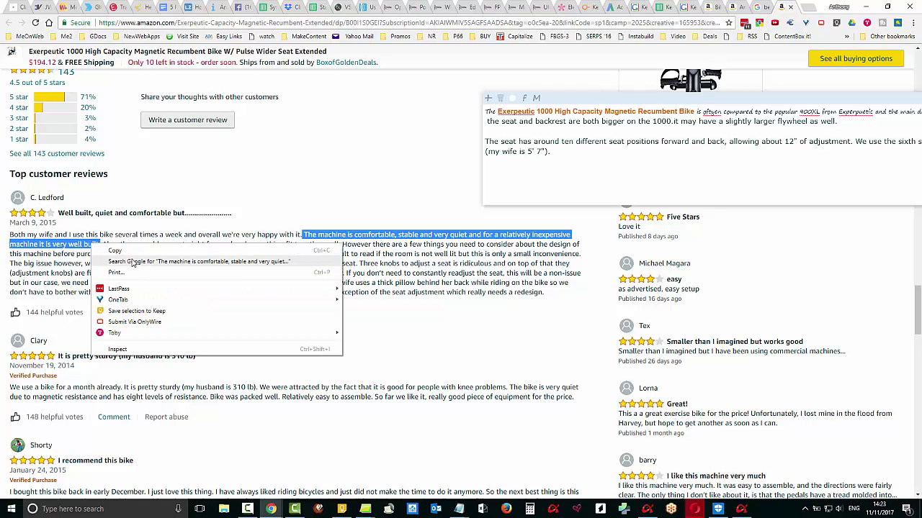
{"action": "left_click", "coordinate": [131, 247]}
{"action": "left_click", "coordinate": [576, 153]}
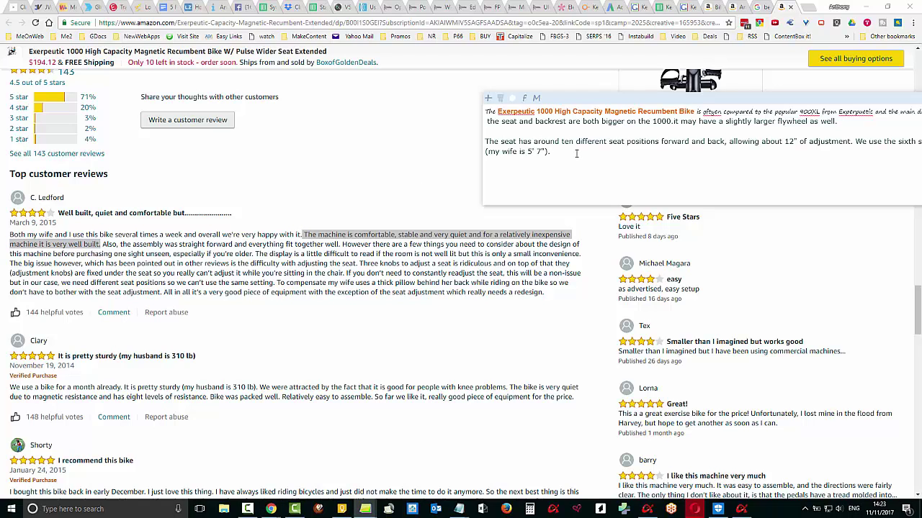
{"action": "key", "text": "Return"}
{"action": "key", "text": "Return"}
{"action": "type", "text": "What Real Customers Are saying"}
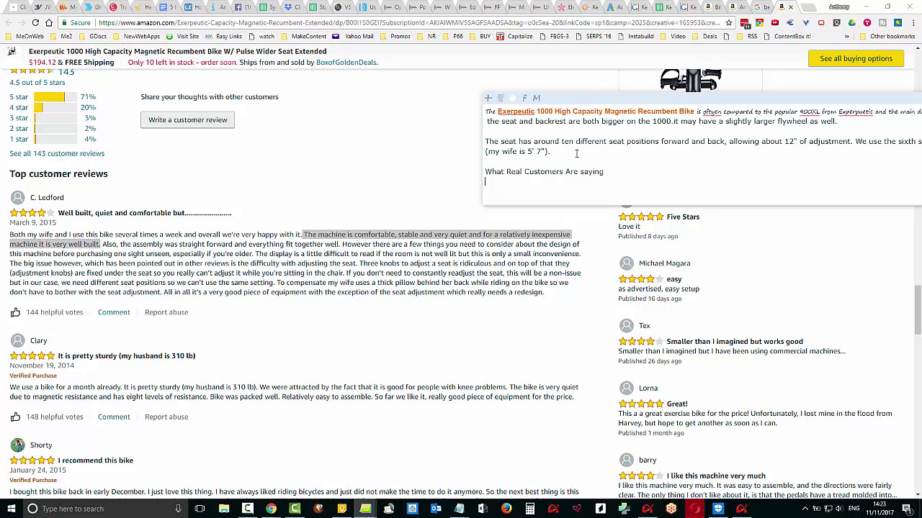
{"action": "key", "text": "ctrl+v"}
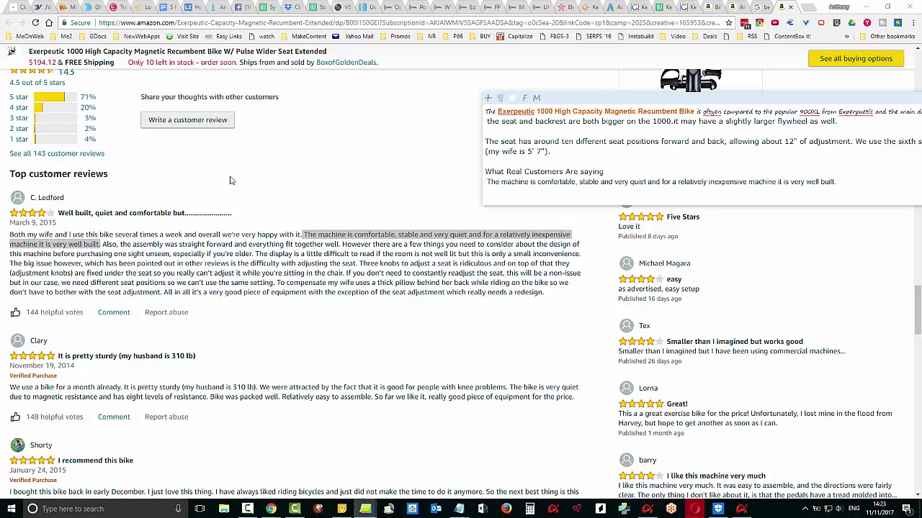
Copy "the assembly was straight forward" from the first top review into the note as a new line
{"action": "left_click", "coordinate": [159, 265]}
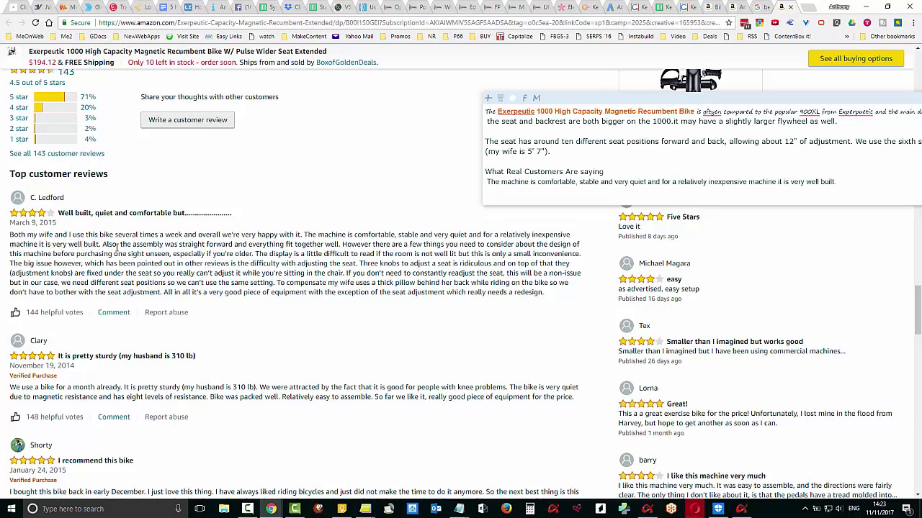
{"action": "left_click_drag", "start_coordinate": [124, 243], "coordinate": [340, 244]}
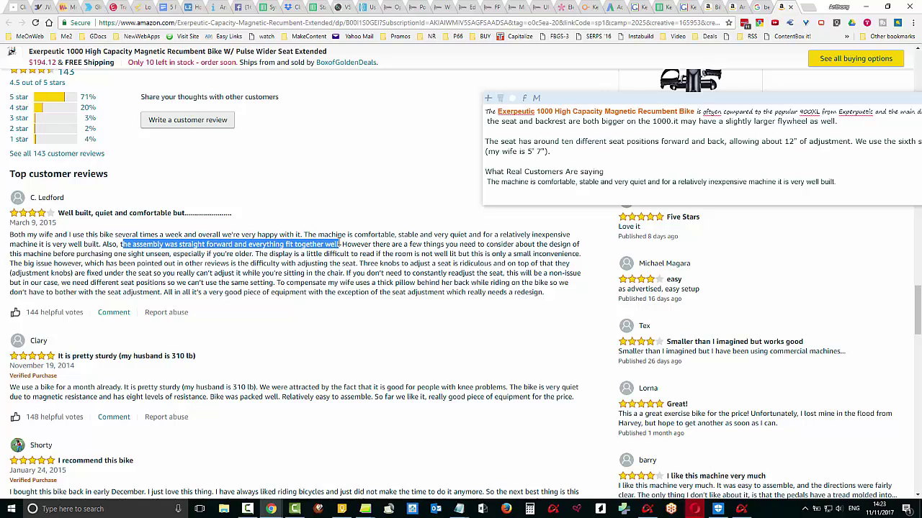
{"action": "left_click", "coordinate": [252, 246]}
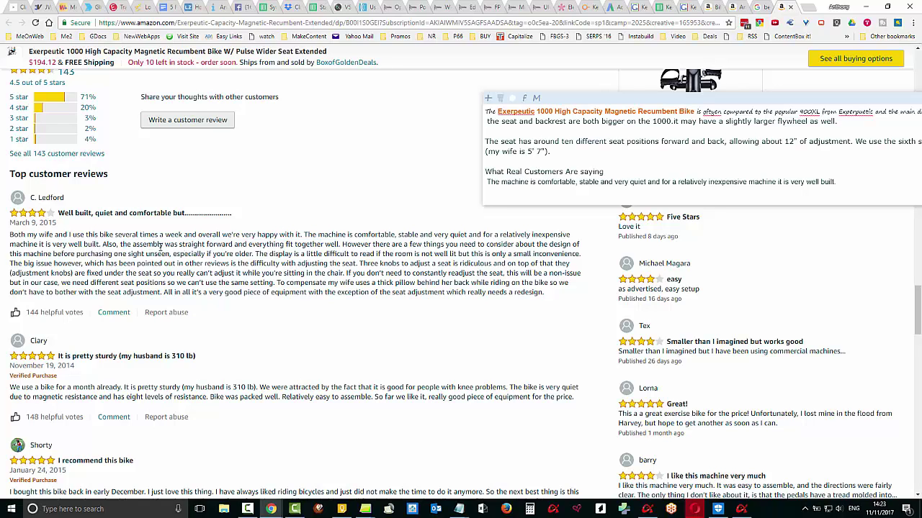
{"action": "left_click_drag", "start_coordinate": [123, 245], "coordinate": [236, 245]}
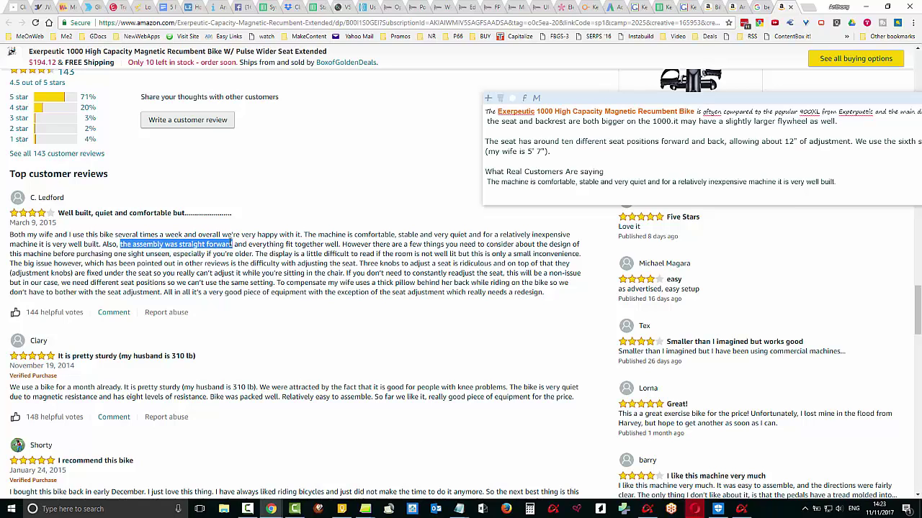
{"action": "right_click", "coordinate": [232, 243]}
{"action": "left_click", "coordinate": [249, 249]}
{"action": "left_click", "coordinate": [532, 183]}
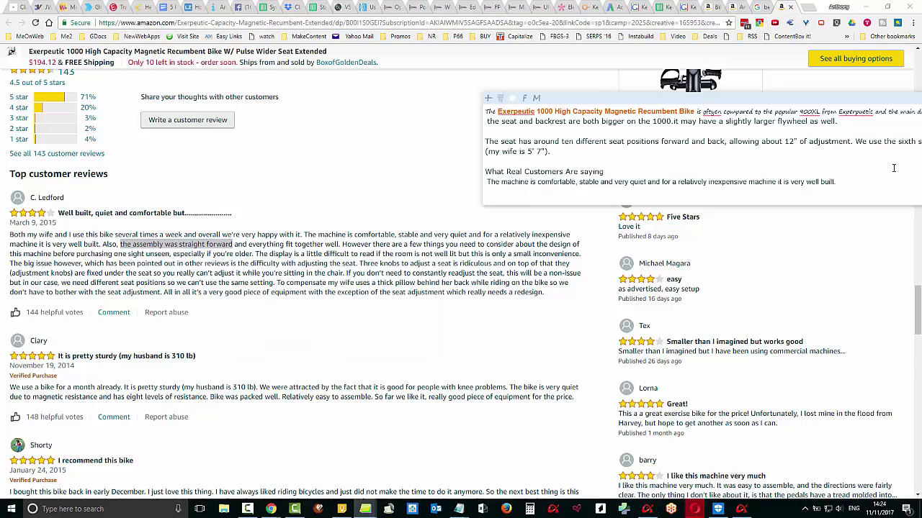
{"action": "key", "text": "ctrl+v"}
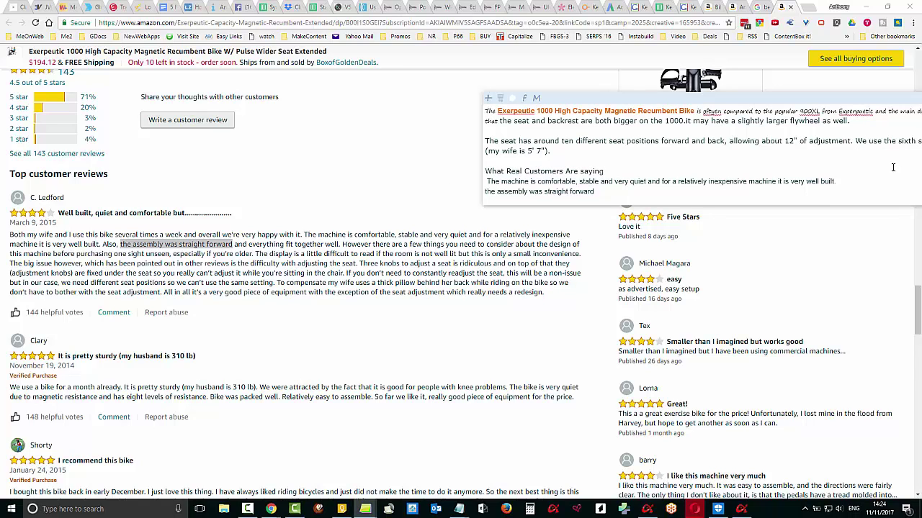
{"action": "key", "text": "Return"}
Add the full text of the "It is pretty sturdy" review as a new paragraph and remove the leading space before "The machine is comfortable"
{"action": "scroll", "coordinate": [320, 296], "scroll_direction": "down", "scroll_amount": 1}
{"action": "scroll", "coordinate": [320, 296], "scroll_direction": "down", "scroll_amount": 2}
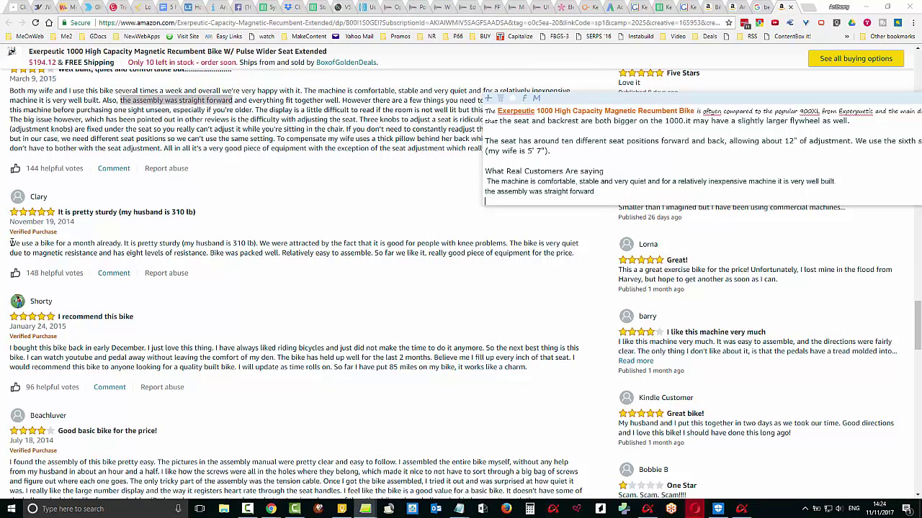
{"action": "left_click_drag", "start_coordinate": [10, 244], "coordinate": [591, 254]}
{"action": "right_click", "coordinate": [593, 256]}
{"action": "left_click", "coordinate": [596, 259]}
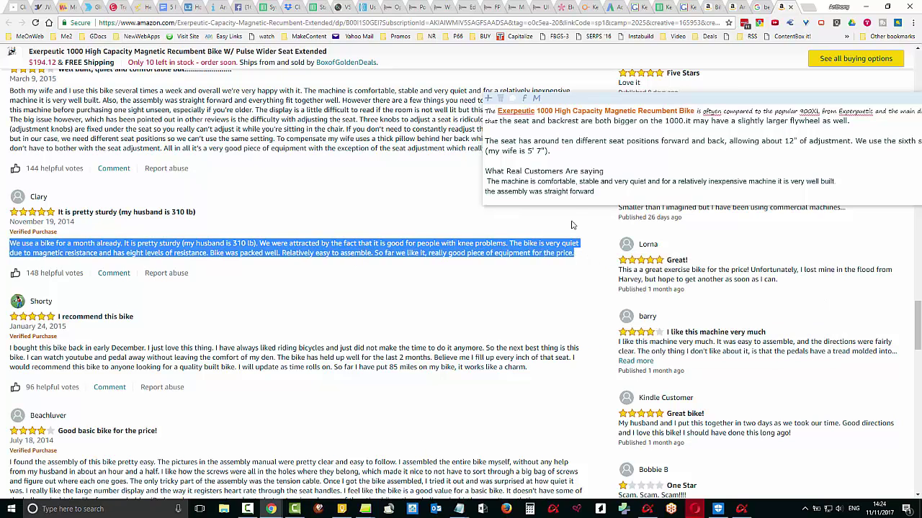
{"action": "left_click", "coordinate": [607, 196]}
{"action": "key", "text": "Return"}
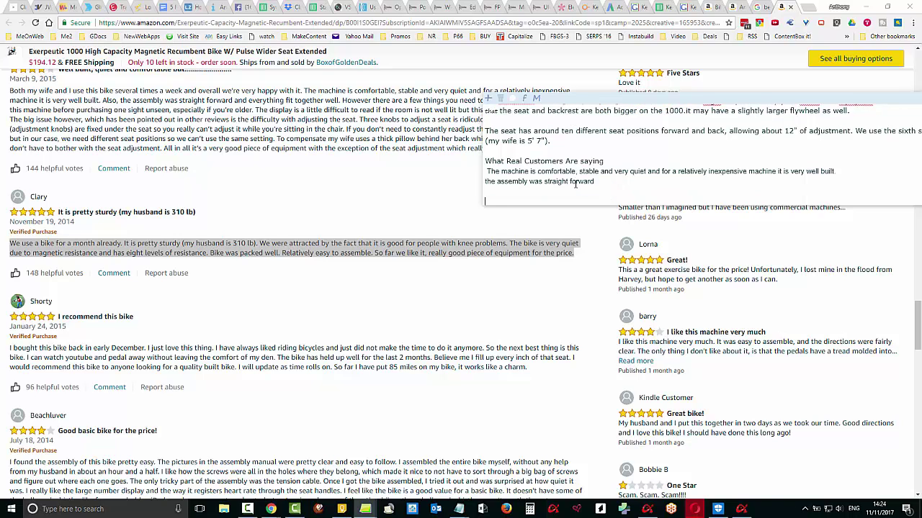
{"action": "key", "text": "ctrl+v"}
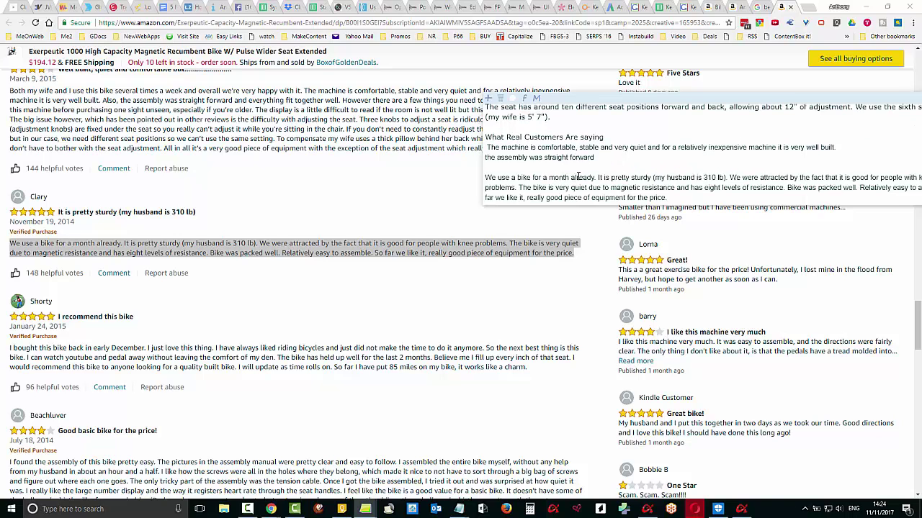
{"action": "scroll", "coordinate": [571, 179], "scroll_direction": "down", "scroll_amount": 2}
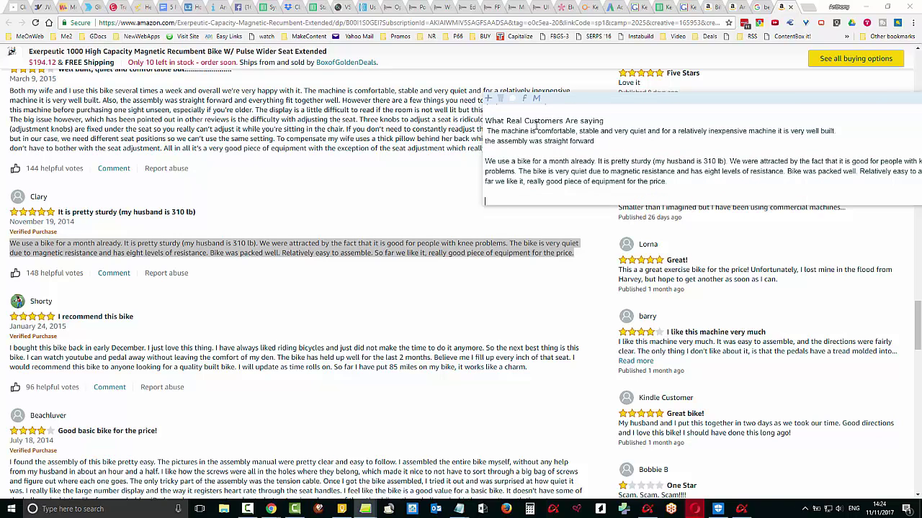
{"action": "left_click", "coordinate": [488, 132]}
{"action": "key", "text": "BackSpace"}
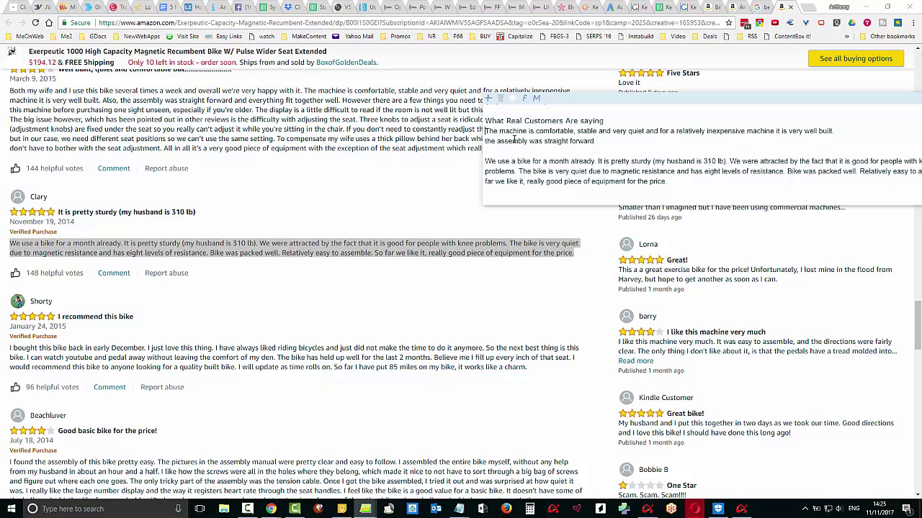
Add the "I recommend this bike" review's text from "I have always liked riding bicycles" through "it works like a charm" to the note's end
{"action": "scroll", "coordinate": [320, 296], "scroll_direction": "down", "scroll_amount": 2}
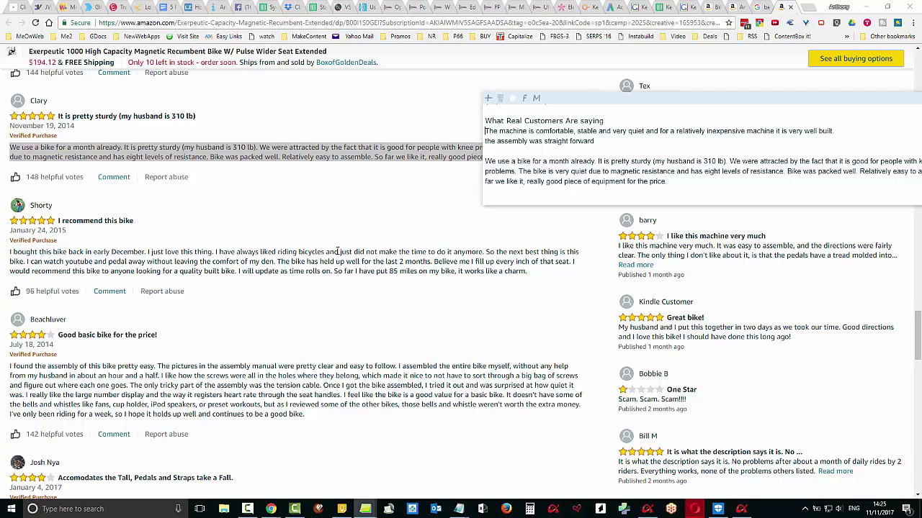
{"action": "left_click_drag", "start_coordinate": [216, 251], "coordinate": [277, 261]}
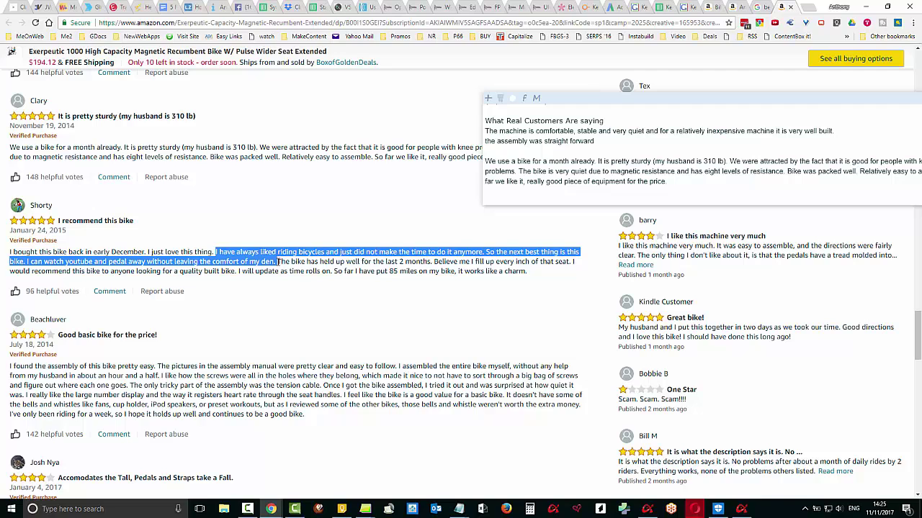
{"action": "left_click_drag", "start_coordinate": [277, 262], "coordinate": [529, 271]}
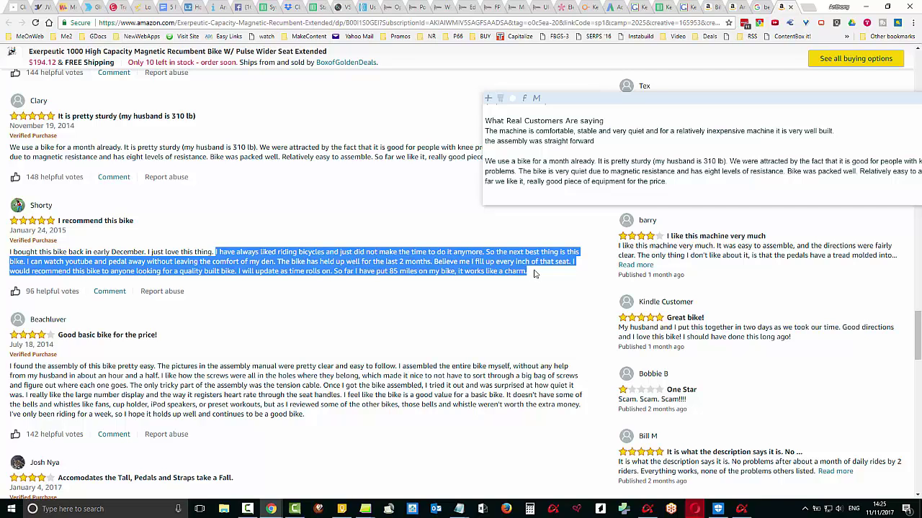
{"action": "right_click", "coordinate": [535, 272]}
{"action": "left_click", "coordinate": [547, 277]}
{"action": "left_click", "coordinate": [530, 195]}
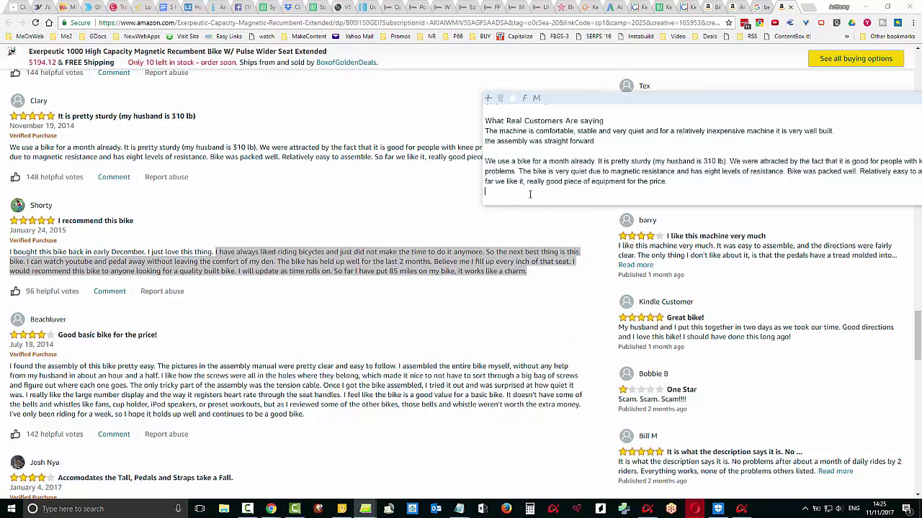
{"action": "key", "text": "ctrl+v"}
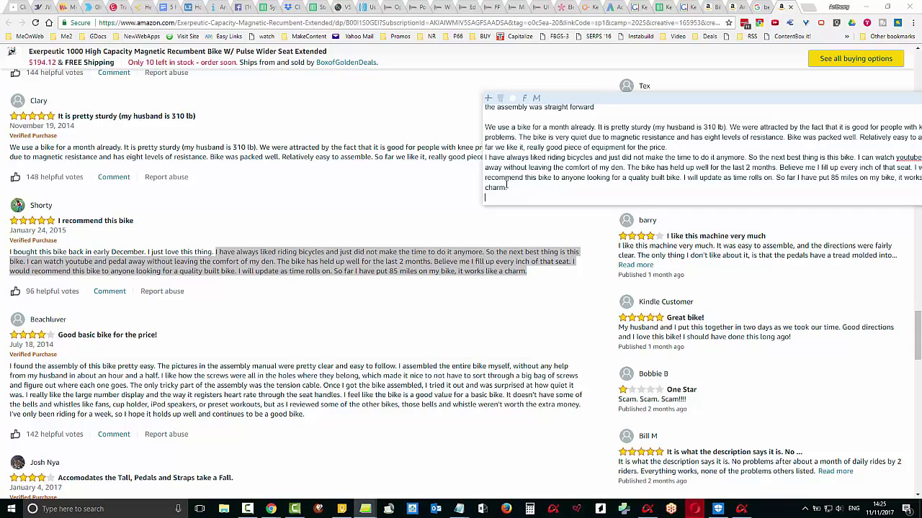
Add the "Good basic bike for the price!" review's passage from "I assembled the entire bike myself" through "tension cable" to the note as a new line
{"action": "scroll", "coordinate": [325, 334], "scroll_direction": "down", "scroll_amount": 3}
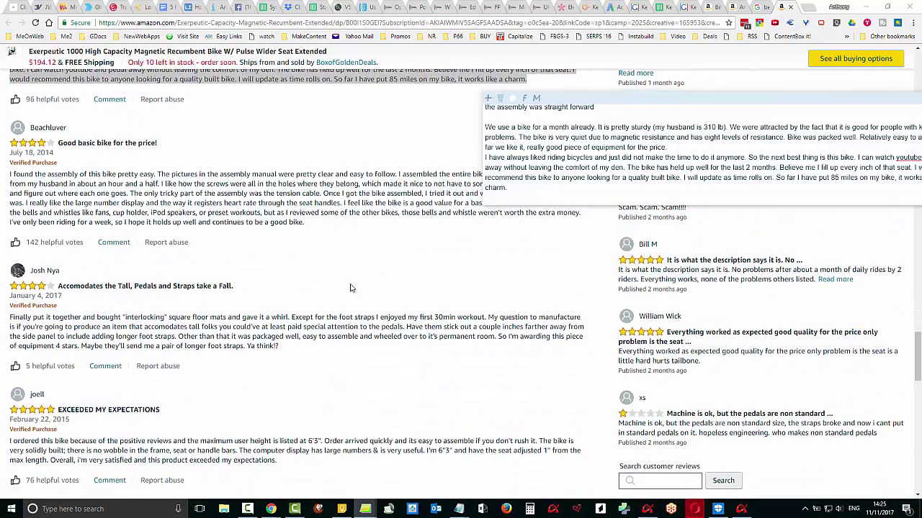
{"action": "scroll", "coordinate": [346, 293], "scroll_direction": "up", "scroll_amount": 1}
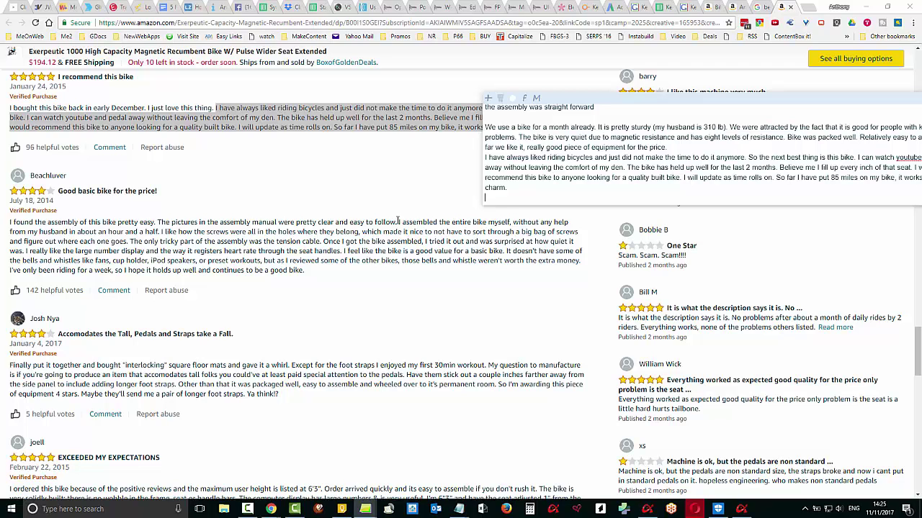
{"action": "left_click_drag", "start_coordinate": [398, 221], "coordinate": [367, 242]}
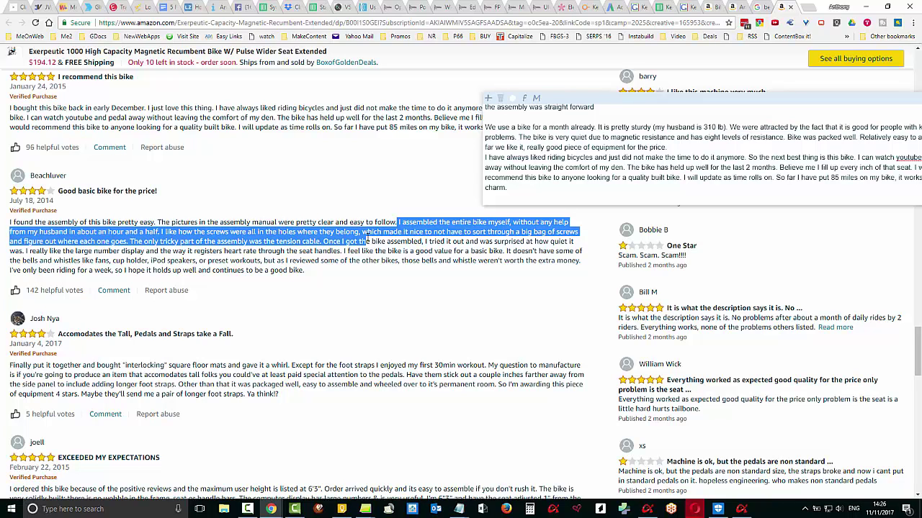
{"action": "left_click_drag", "start_coordinate": [367, 243], "coordinate": [321, 243]}
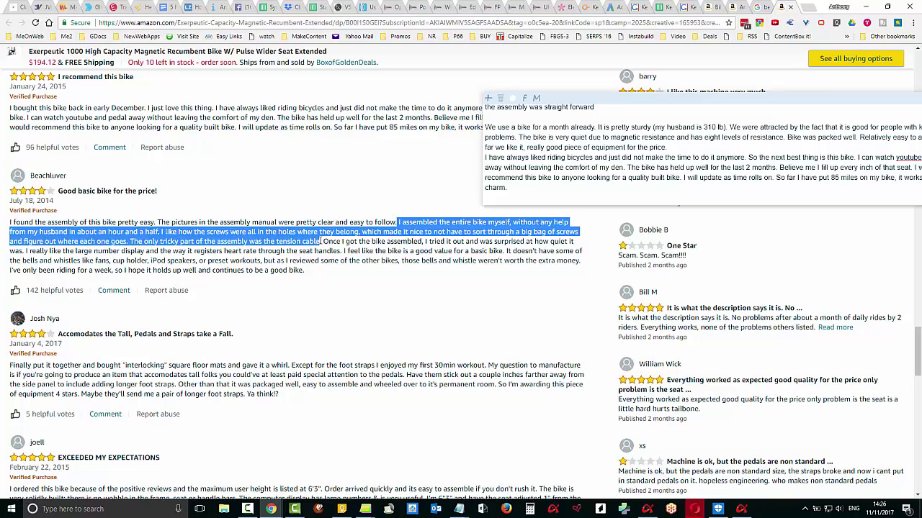
{"action": "right_click", "coordinate": [319, 243]}
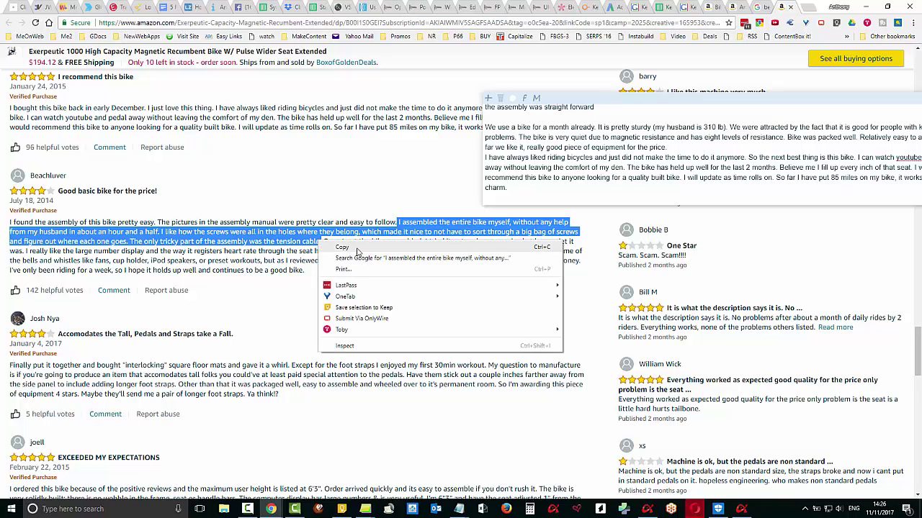
{"action": "left_click", "coordinate": [342, 247]}
{"action": "left_click", "coordinate": [545, 182]}
{"action": "key", "text": "ctrl+v"}
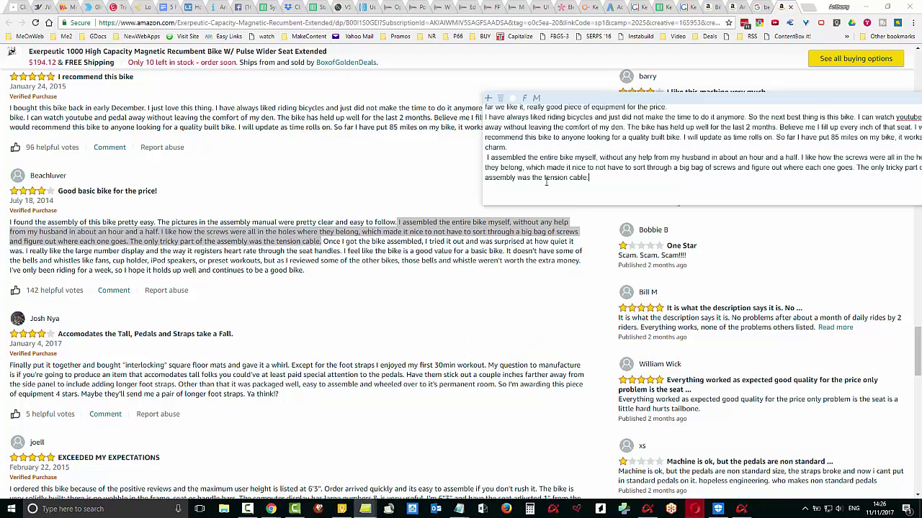
{"action": "key", "text": "Return"}
Copy the full text of the "EXCEEDED MY EXPECTATIONS" review and add it to the end of the note
{"action": "scroll", "coordinate": [576, 296], "scroll_direction": "down", "scroll_amount": 2}
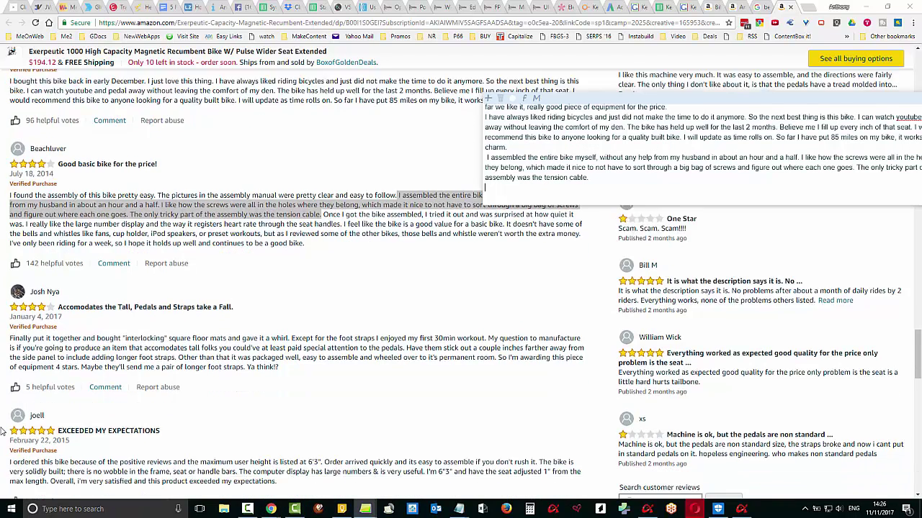
{"action": "scroll", "coordinate": [378, 322], "scroll_direction": "down", "scroll_amount": 2}
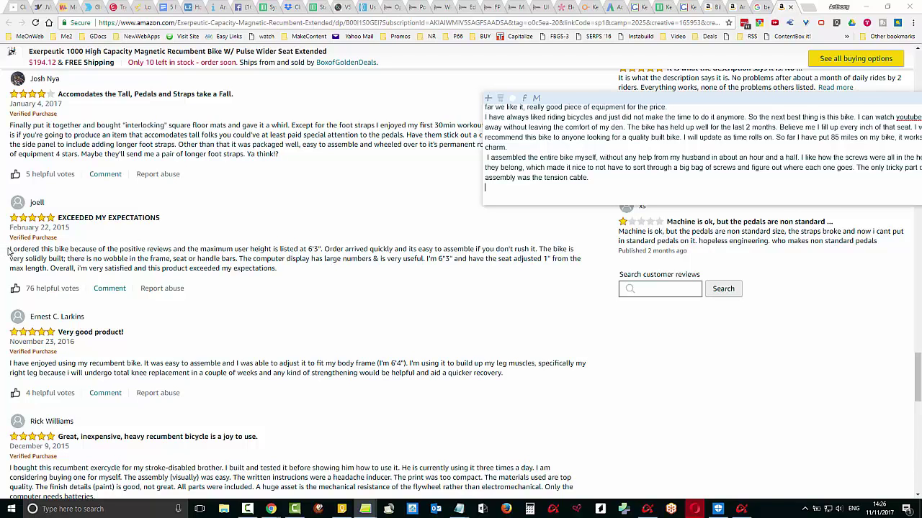
{"action": "left_click_drag", "start_coordinate": [9, 250], "coordinate": [374, 303]}
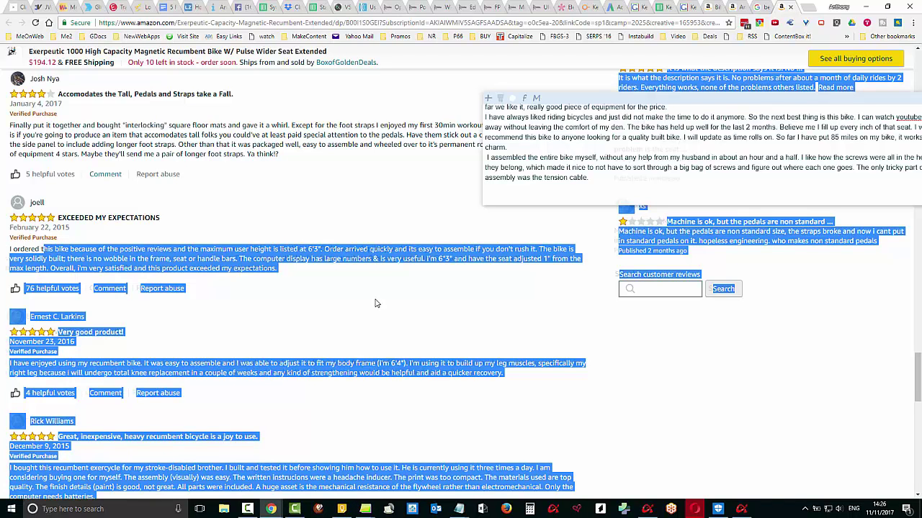
{"action": "left_click", "coordinate": [267, 265]}
{"action": "left_click_drag", "start_coordinate": [275, 265], "coordinate": [11, 250]}
{"action": "right_click", "coordinate": [11, 249]}
{"action": "left_click", "coordinate": [30, 256]}
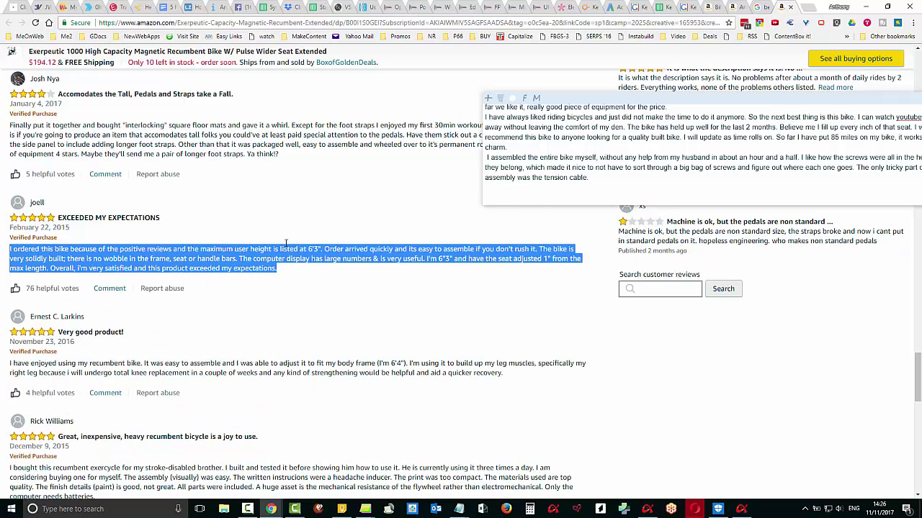
{"action": "left_click", "coordinate": [541, 189]}
{"action": "key", "text": "ctrl+v"}
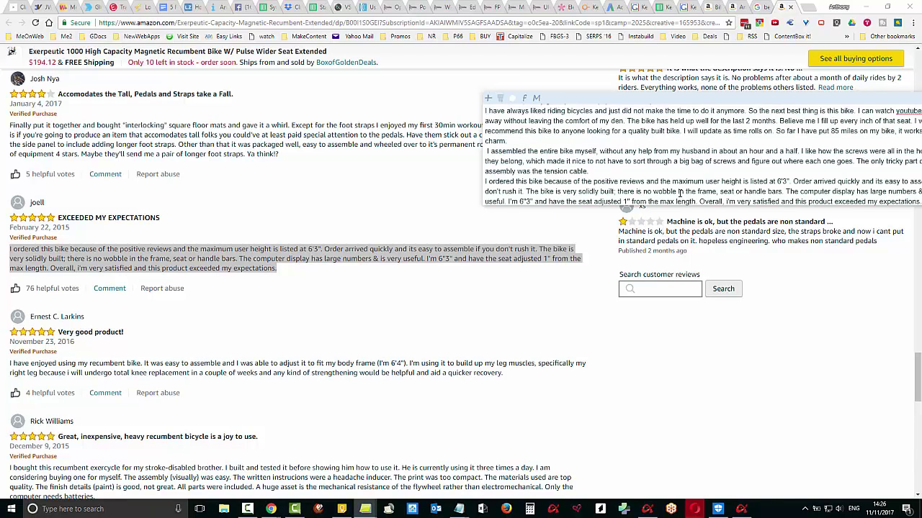
Copy the entire contents of the note
{"action": "key", "text": "ctrl+a"}
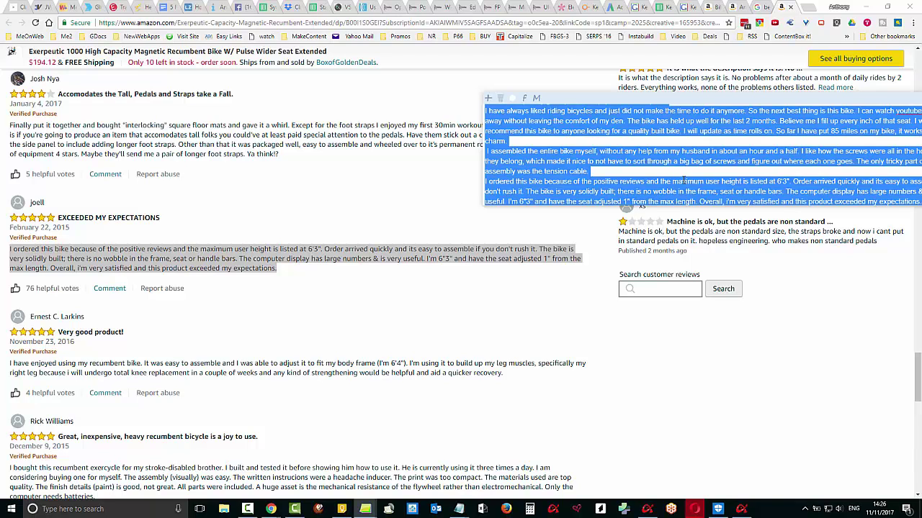
{"action": "right_click", "coordinate": [674, 154]}
{"action": "left_click", "coordinate": [692, 201]}
{"action": "left_click_drag", "start_coordinate": [713, 203], "coordinate": [741, 174]}
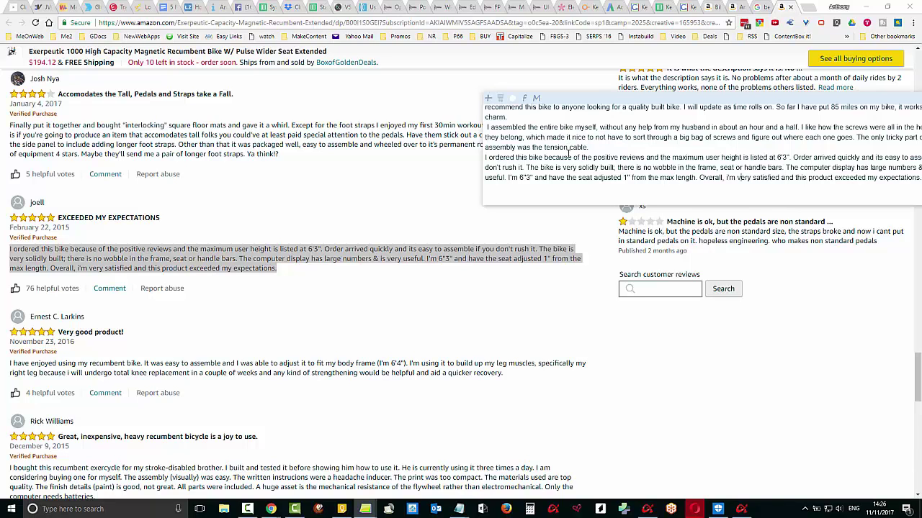
{"action": "scroll", "coordinate": [608, 157], "scroll_direction": "up", "scroll_amount": 5}
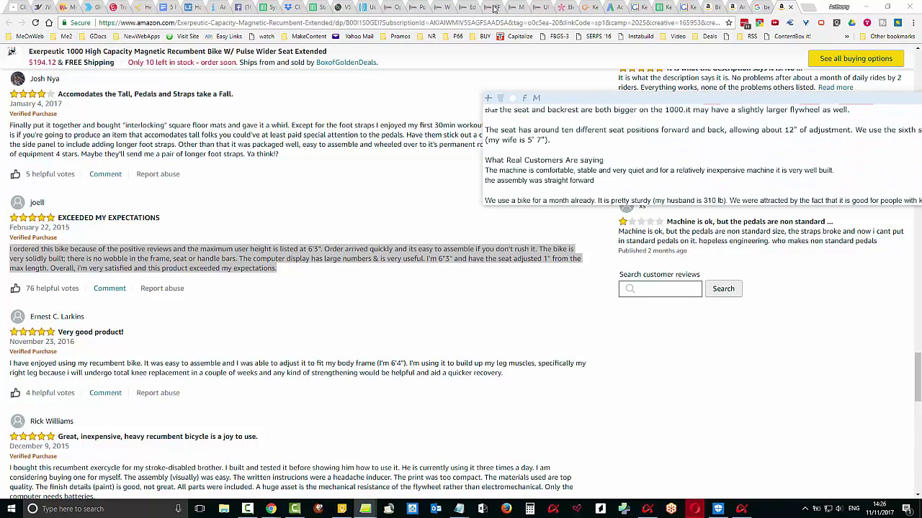
Switch to the post editor and enter "Some Comments From Verified Purchasers Of This Product..." as the review box's summary
{"action": "left_click", "coordinate": [467, 8]}
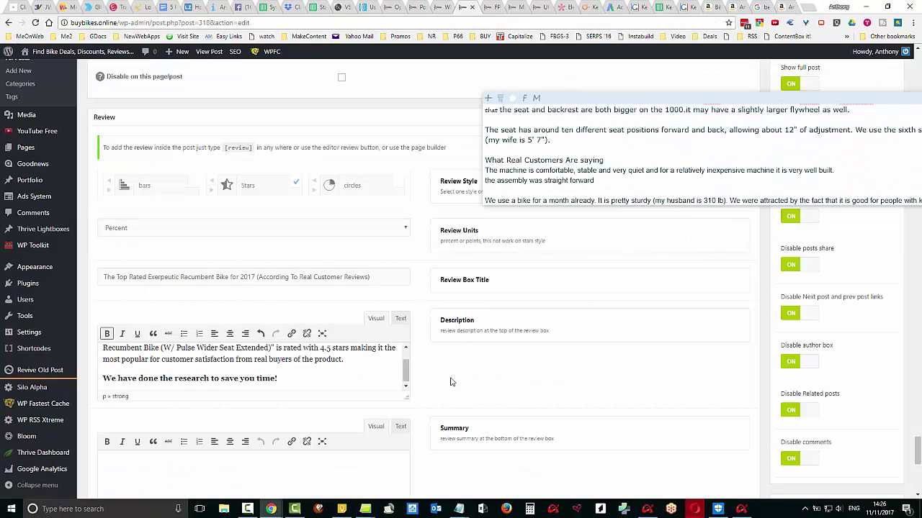
{"action": "scroll", "coordinate": [344, 360], "scroll_direction": "down", "scroll_amount": 1}
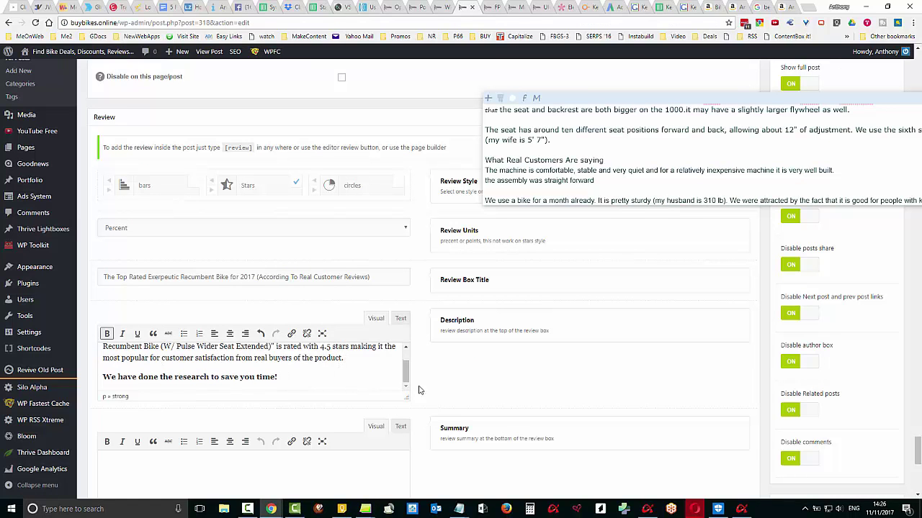
{"action": "scroll", "coordinate": [177, 356], "scroll_direction": "down", "scroll_amount": 3}
{"action": "left_click", "coordinate": [161, 321]}
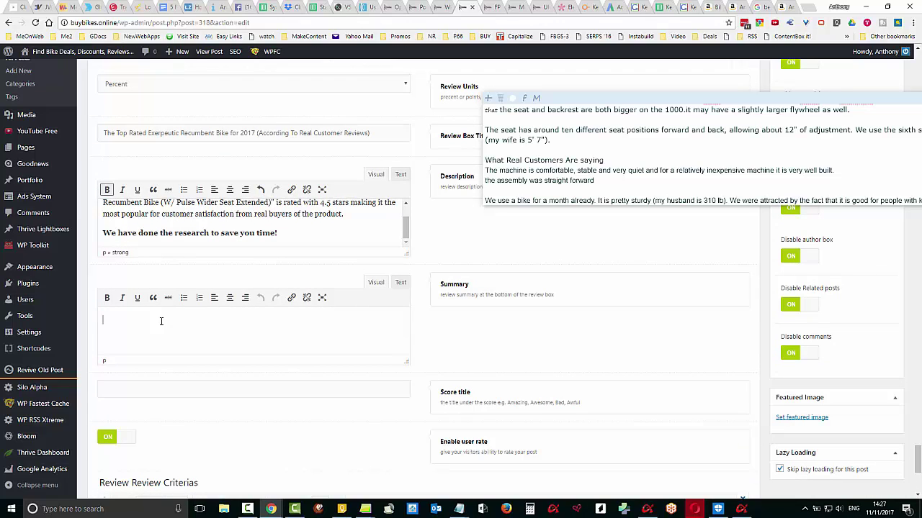
{"action": "type", "text": "Some Comments:Fromk Verified Purchaseers Of T"}
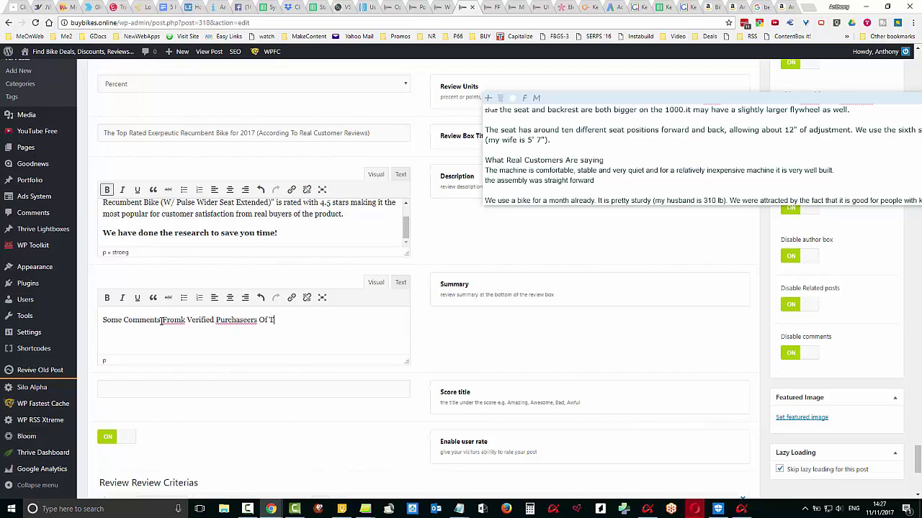
{"action": "type", "text": "his Product..."}
Correct the two misspelled words in the summary line to "From" and "Purchasers"
{"action": "right_click", "coordinate": [175, 314]}
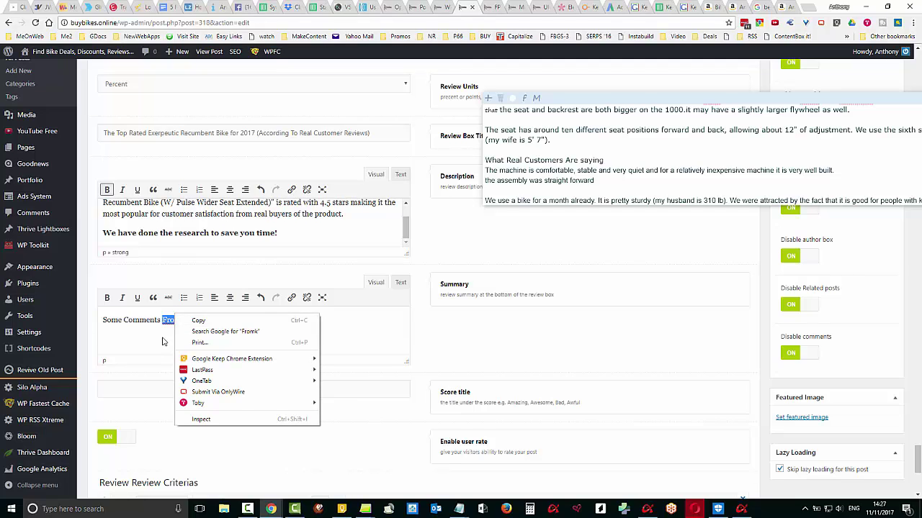
{"action": "key", "text": "Escape"}
{"action": "right_click", "coordinate": [175, 317]}
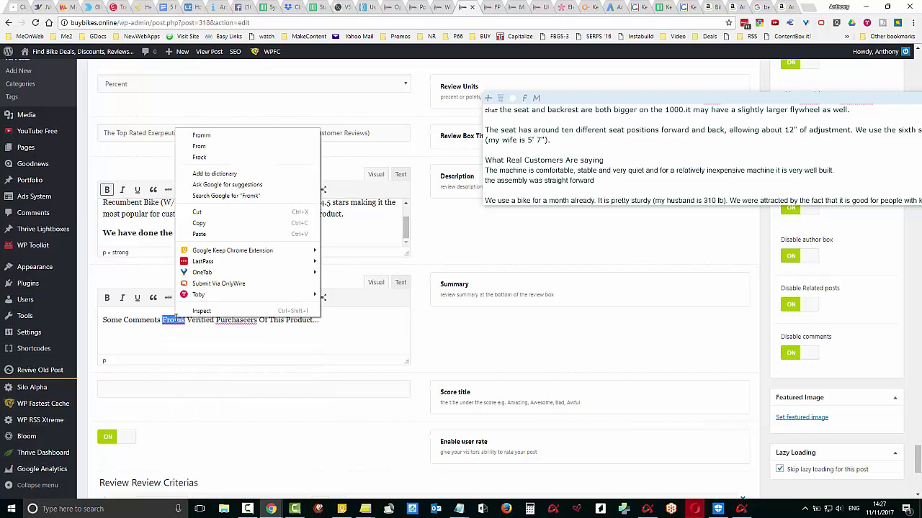
{"action": "left_click", "coordinate": [243, 147]}
{"action": "right_click", "coordinate": [225, 321]}
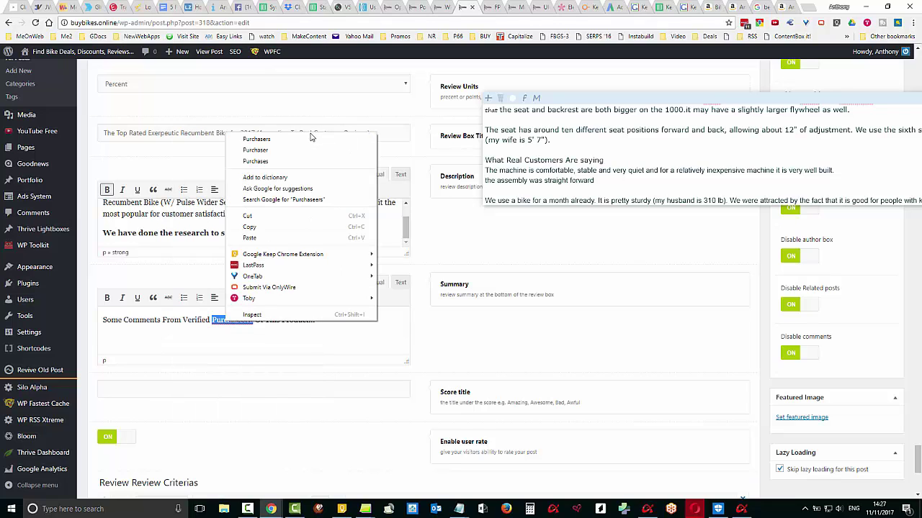
{"action": "left_click", "coordinate": [311, 136]}
Paste the copied note text below the summary's opening line and make the summary editor taller
{"action": "left_click", "coordinate": [346, 322]}
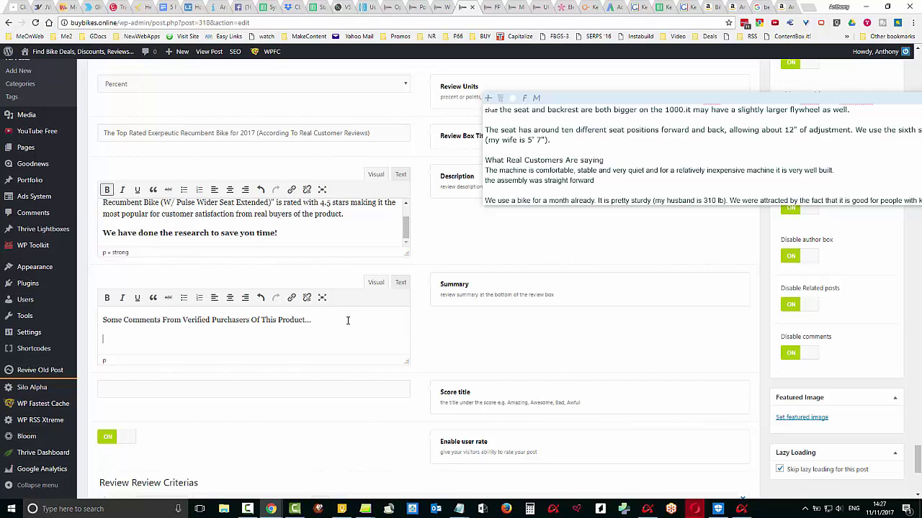
{"action": "key", "text": "ctrl+v"}
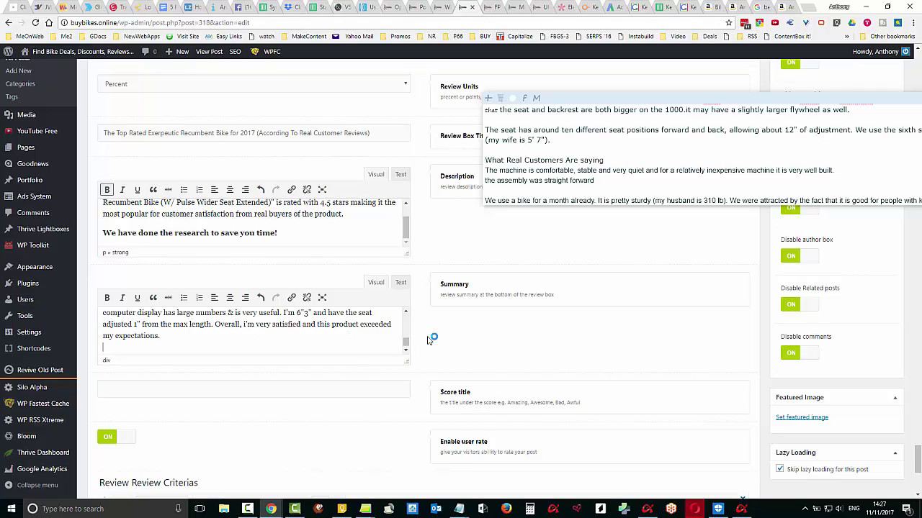
{"action": "left_click_drag", "start_coordinate": [407, 364], "coordinate": [411, 499]}
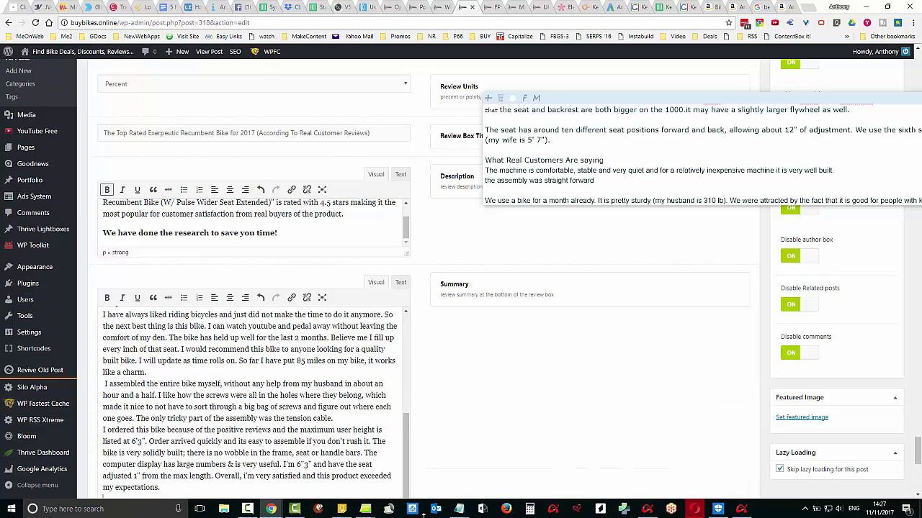
Add a blank line after "What Real Customers Are saying" and format the quote from "The machine is comfortable" through "straight forward" as a blockquote
{"action": "scroll", "coordinate": [355, 350], "scroll_direction": "up", "scroll_amount": 4}
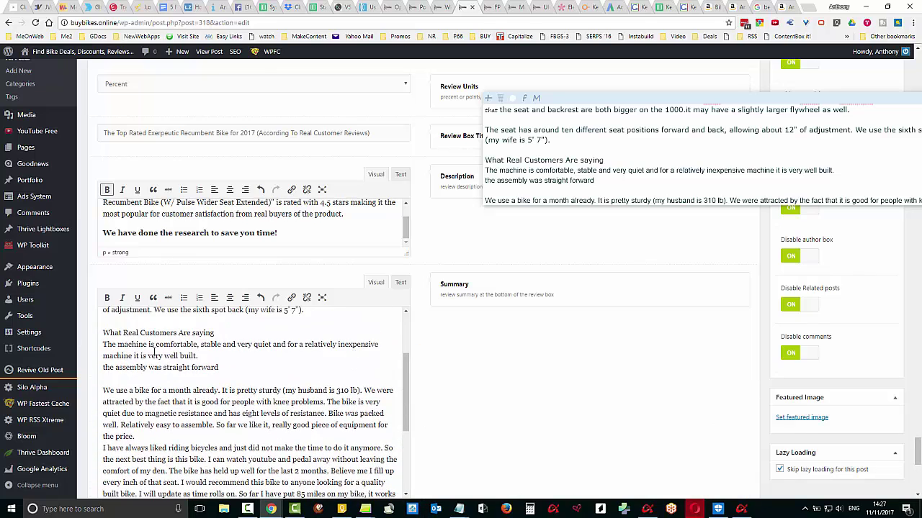
{"action": "left_click", "coordinate": [235, 333]}
{"action": "key", "text": "Return"}
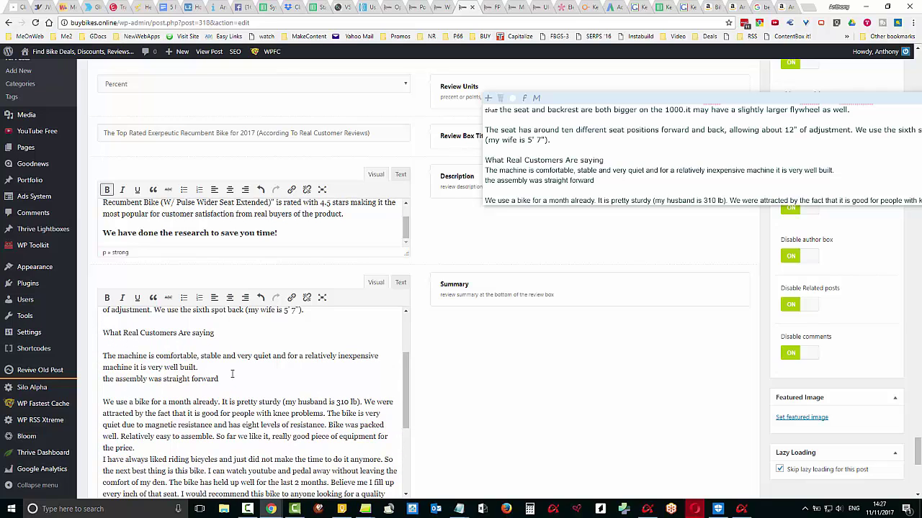
{"action": "left_click_drag", "start_coordinate": [223, 379], "coordinate": [100, 353]}
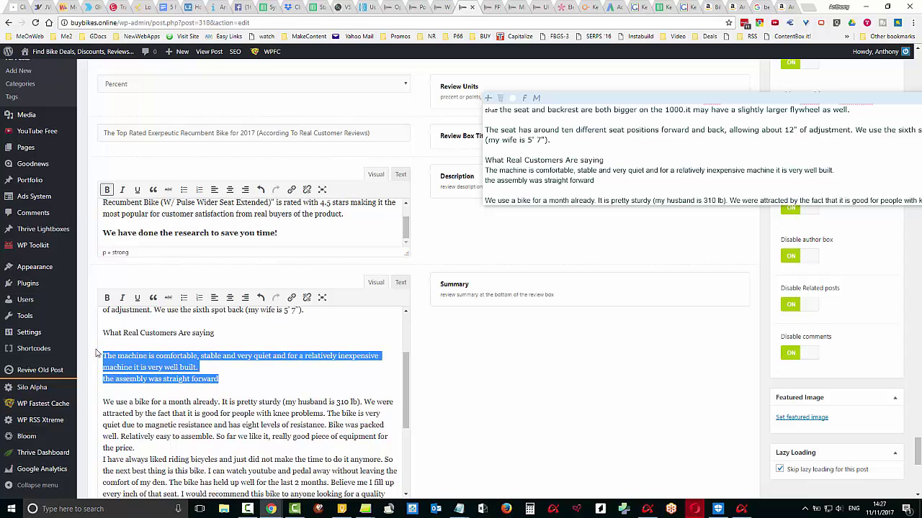
{"action": "left_click", "coordinate": [153, 297]}
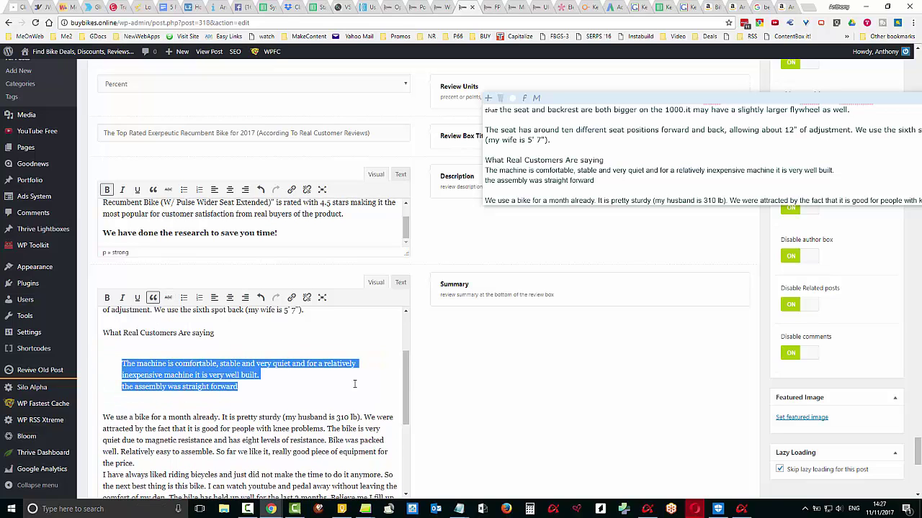
Add a blank line after the comment beginning "We use a bike for a month already" and format that comment as a blockquote
{"action": "left_click", "coordinate": [407, 374]}
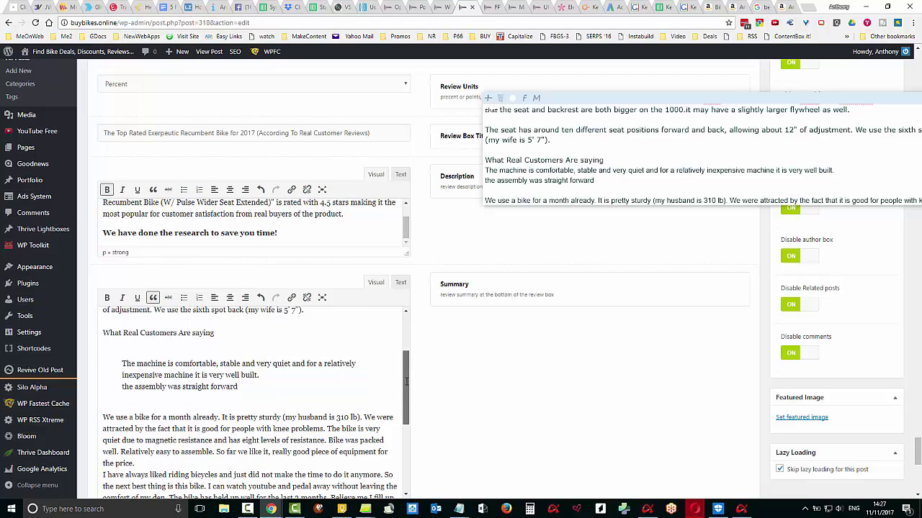
{"action": "left_click_drag", "start_coordinate": [406, 375], "coordinate": [409, 401]}
{"action": "left_click", "coordinate": [144, 406]}
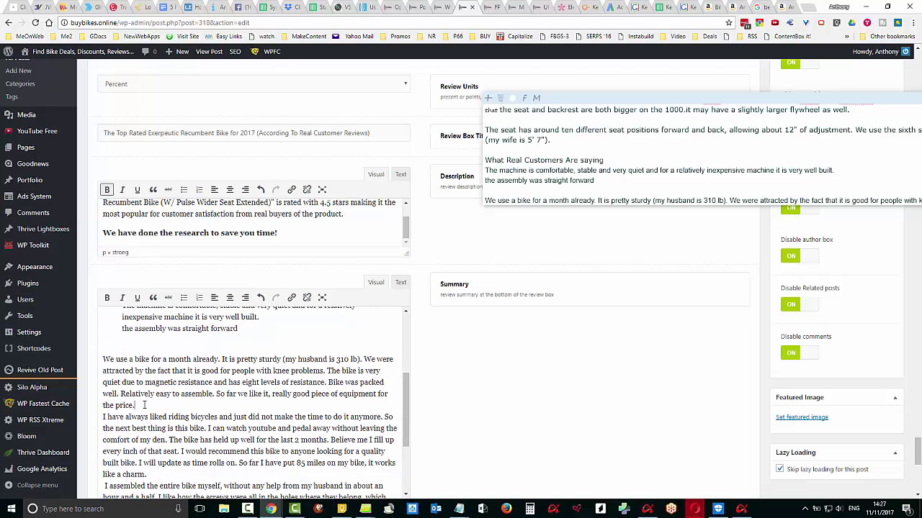
{"action": "key", "text": "Return"}
{"action": "left_click_drag", "start_coordinate": [141, 405], "coordinate": [103, 360]}
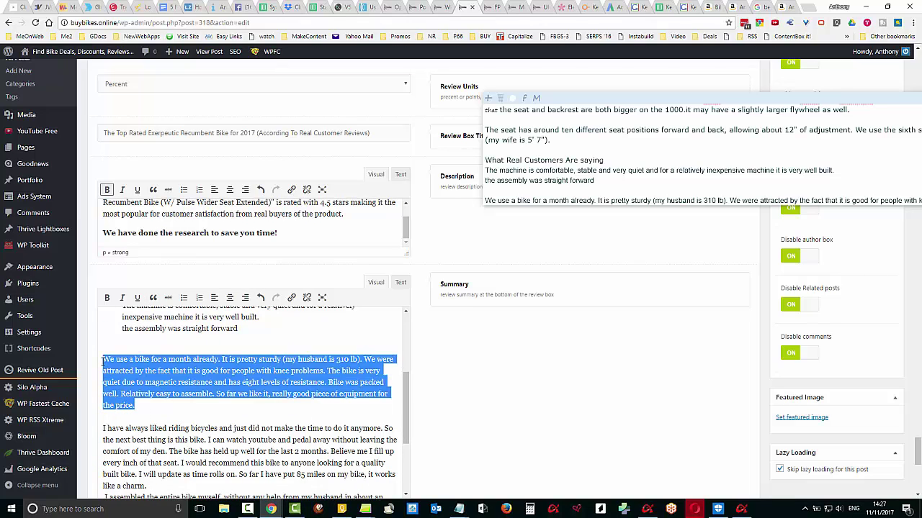
{"action": "left_click", "coordinate": [152, 298]}
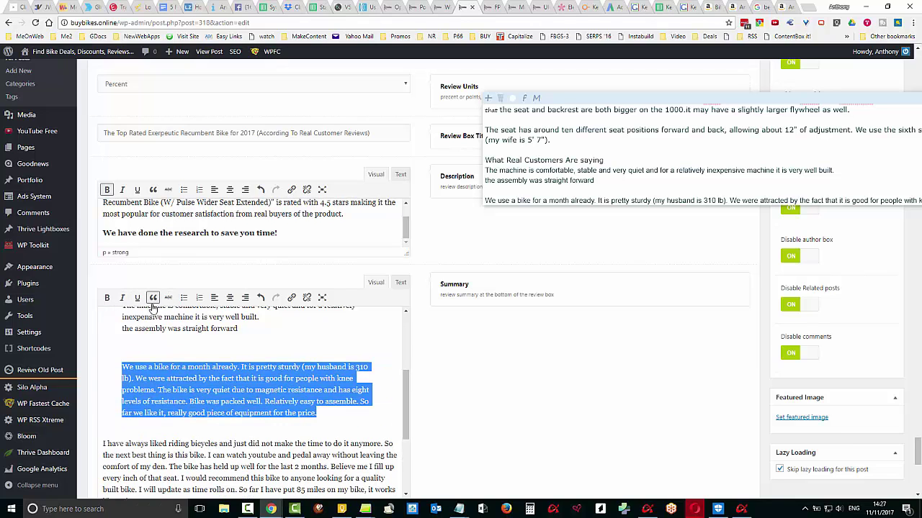
Separate the comment beginning "I have always liked riding bicycles" from the next with a blank line and make it a blockquote
{"action": "scroll", "coordinate": [252, 396], "scroll_direction": "down", "scroll_amount": 2}
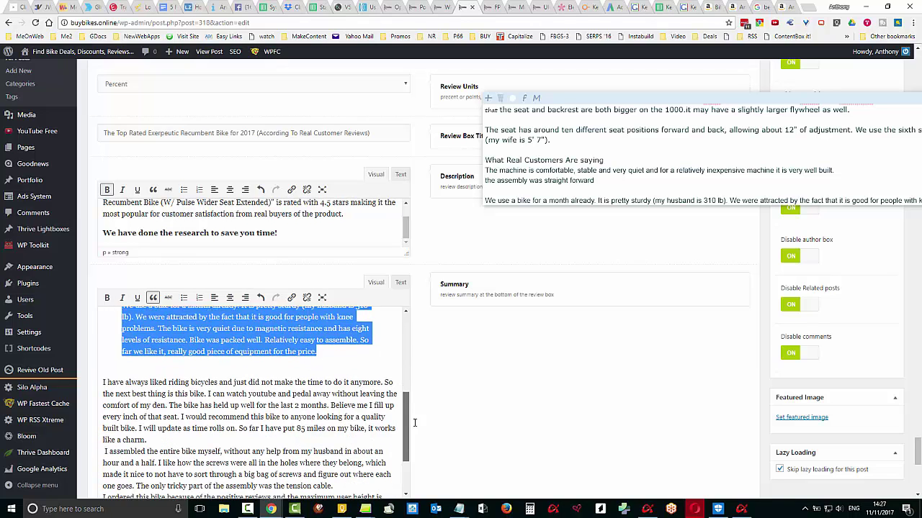
{"action": "left_click", "coordinate": [171, 411]}
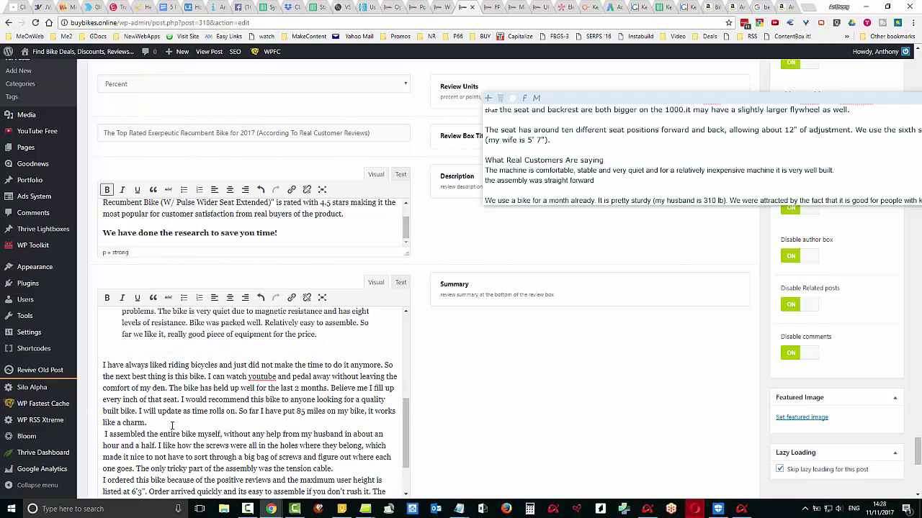
{"action": "key", "text": "Return"}
{"action": "left_click_drag", "start_coordinate": [151, 423], "coordinate": [101, 365]}
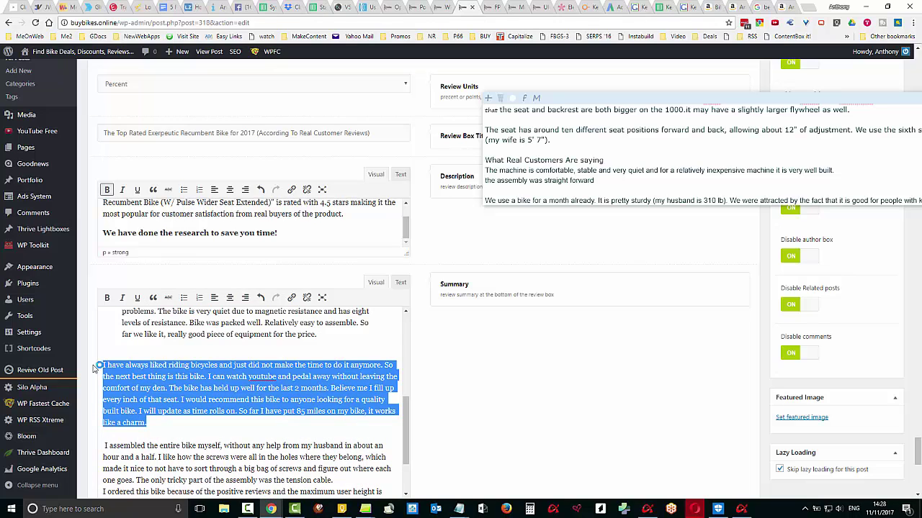
{"action": "left_click", "coordinate": [152, 298]}
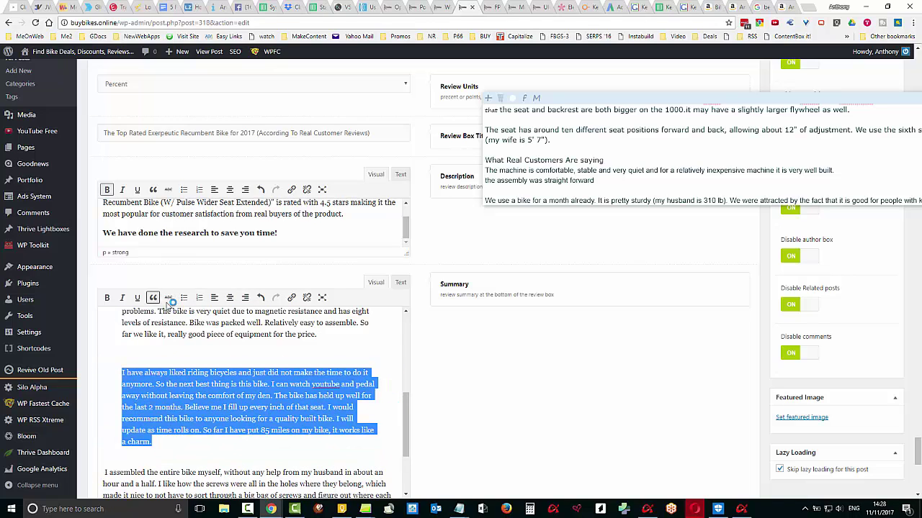
Insert a blank line below the "I assembled the entire bike myself" comment and turn that comment into a blockquote
{"action": "left_click", "coordinate": [382, 396]}
{"action": "scroll", "coordinate": [386, 406], "scroll_direction": "down", "scroll_amount": 3}
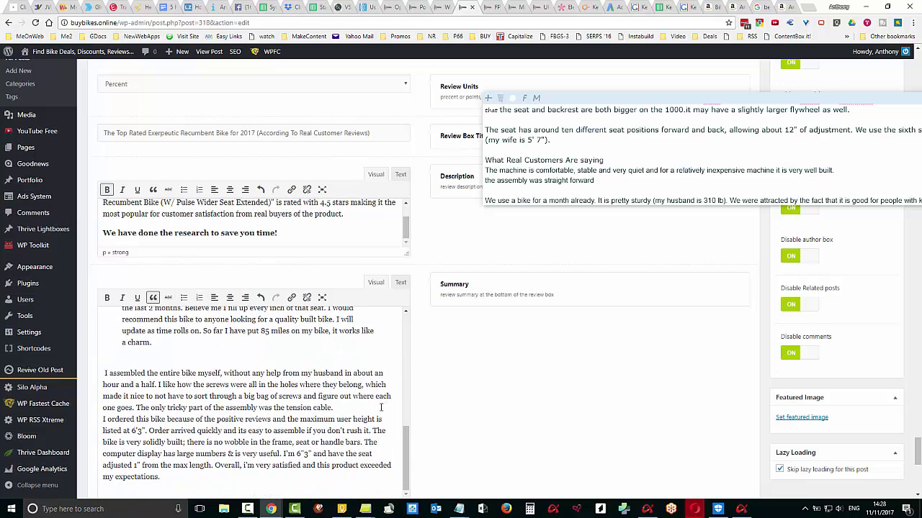
{"action": "left_click", "coordinate": [357, 407]}
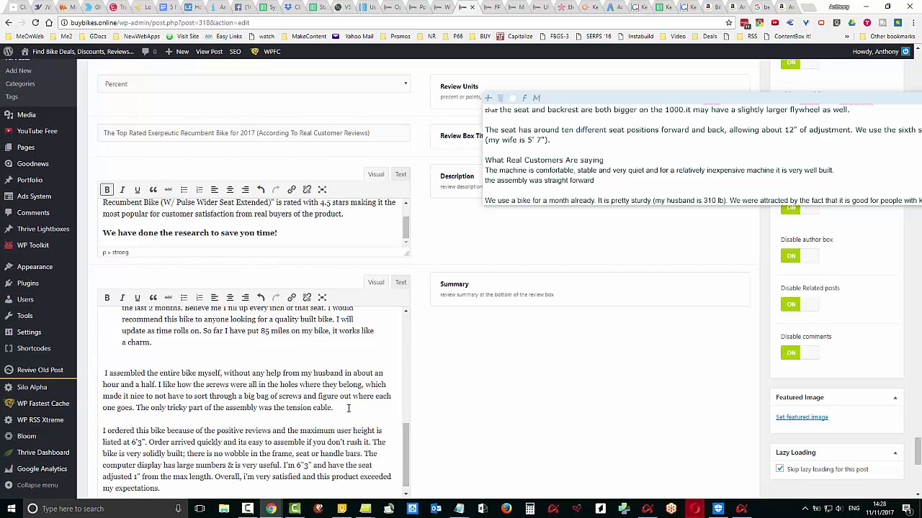
{"action": "left_click_drag", "start_coordinate": [347, 408], "coordinate": [104, 373]}
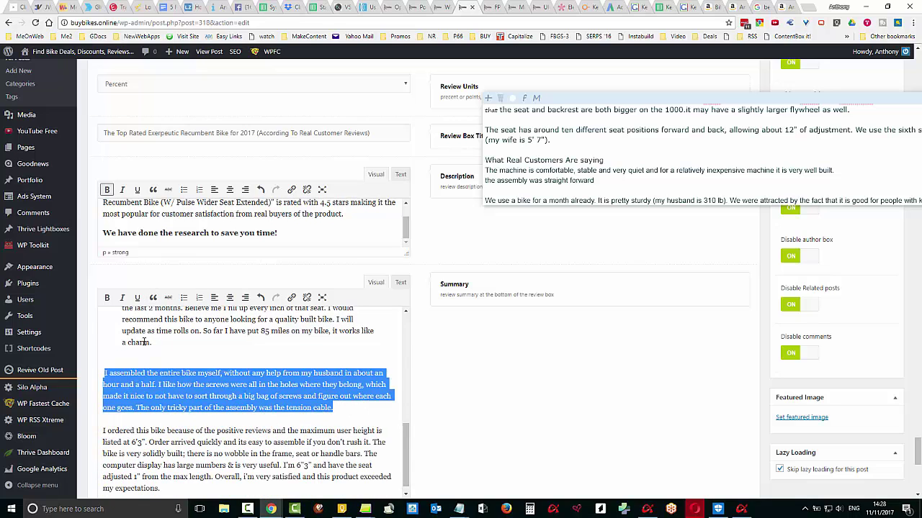
{"action": "left_click", "coordinate": [152, 297]}
Format the final customer comment, beginning "I ordered this bike because of the positive reviews", as a blockquote
{"action": "left_click", "coordinate": [365, 408]}
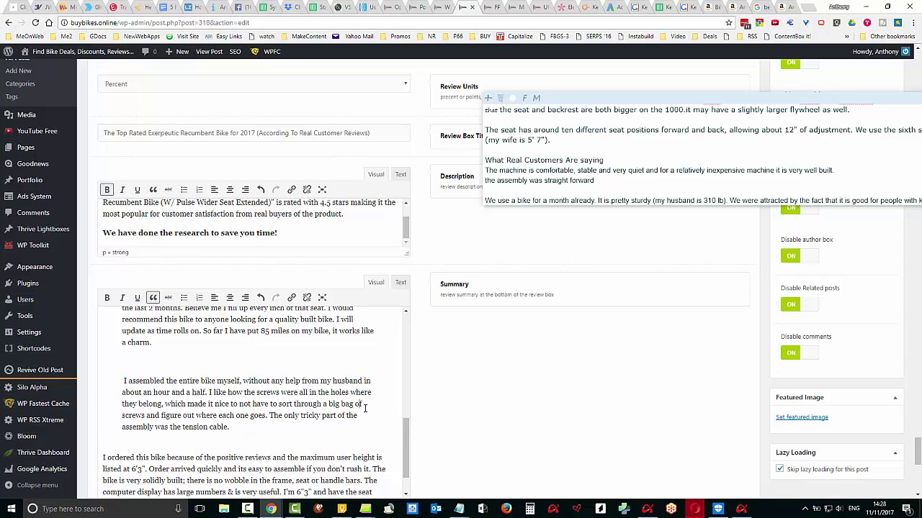
{"action": "scroll", "coordinate": [313, 441], "scroll_direction": "down", "scroll_amount": 1}
{"action": "left_click_drag", "start_coordinate": [171, 477], "coordinate": [95, 422]}
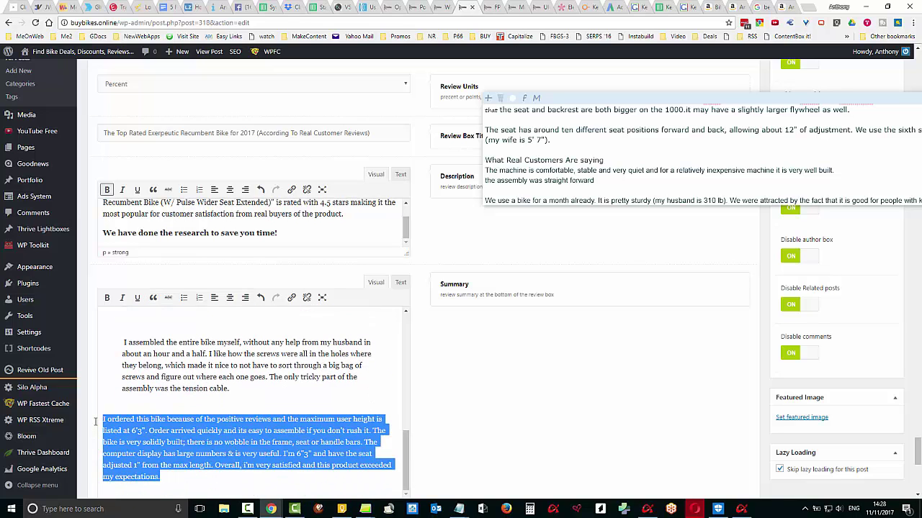
{"action": "left_click", "coordinate": [153, 297]}
{"action": "left_click", "coordinate": [384, 406]}
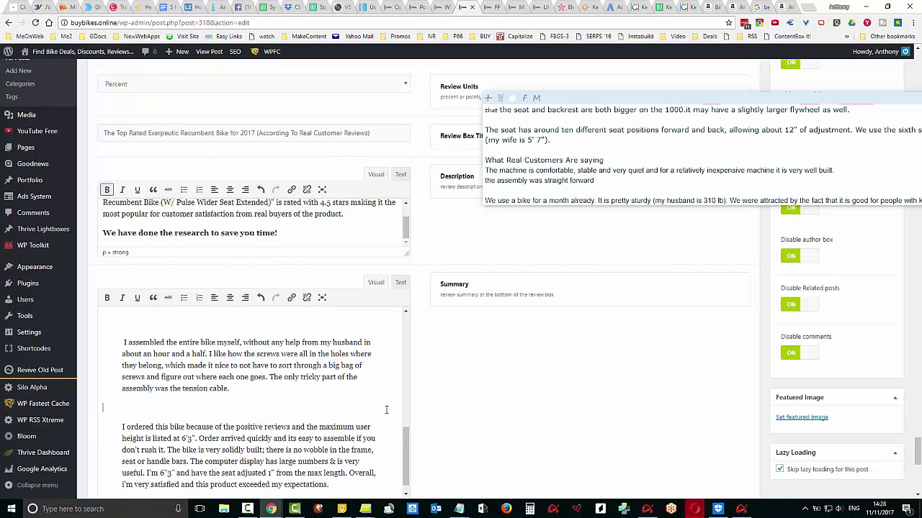
Name the first review criterion "Price"
{"action": "scroll", "coordinate": [468, 401], "scroll_direction": "down", "scroll_amount": 3}
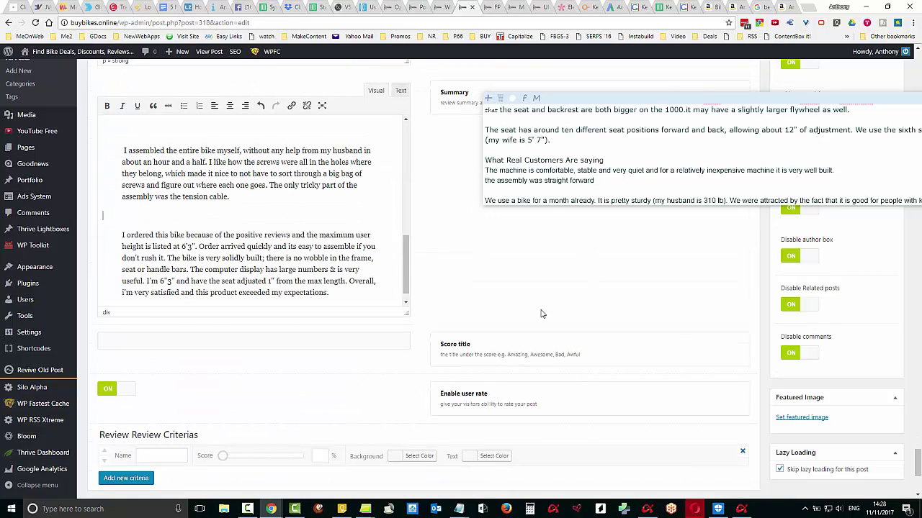
{"action": "scroll", "coordinate": [541, 313], "scroll_direction": "down", "scroll_amount": 3}
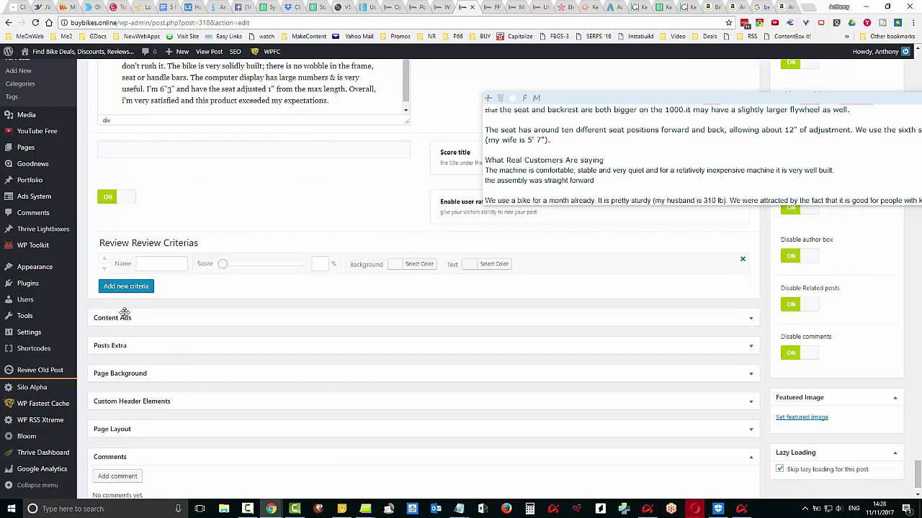
{"action": "left_click", "coordinate": [156, 261]}
{"action": "type", "text": "Pr"}
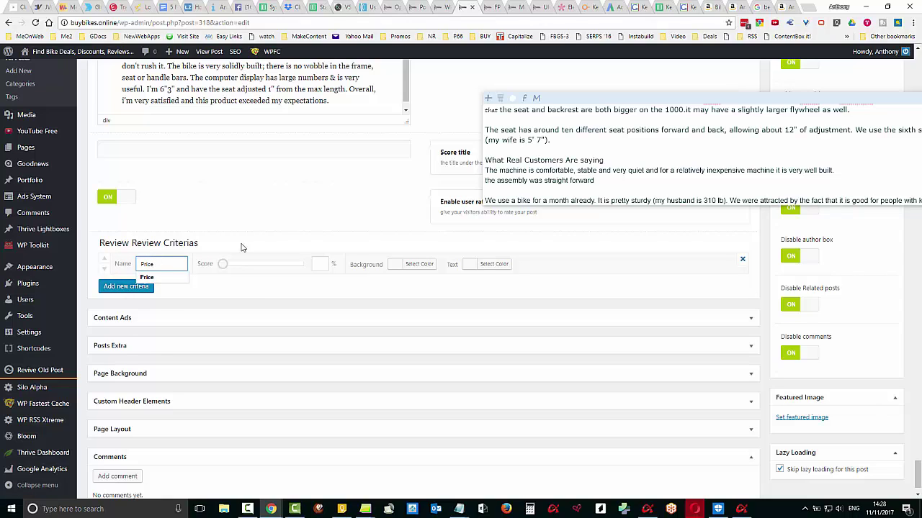
{"action": "type", "text": "ice"}
{"action": "left_click", "coordinate": [147, 277]}
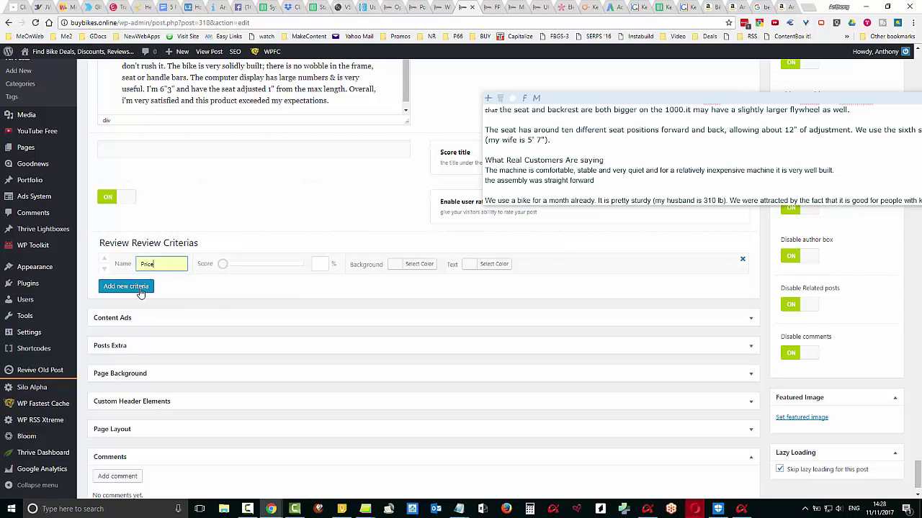
Add two more review criteria named "Delivery Time" and "Easy To Assemble"
{"action": "left_click", "coordinate": [137, 287]}
{"action": "left_click", "coordinate": [152, 290]}
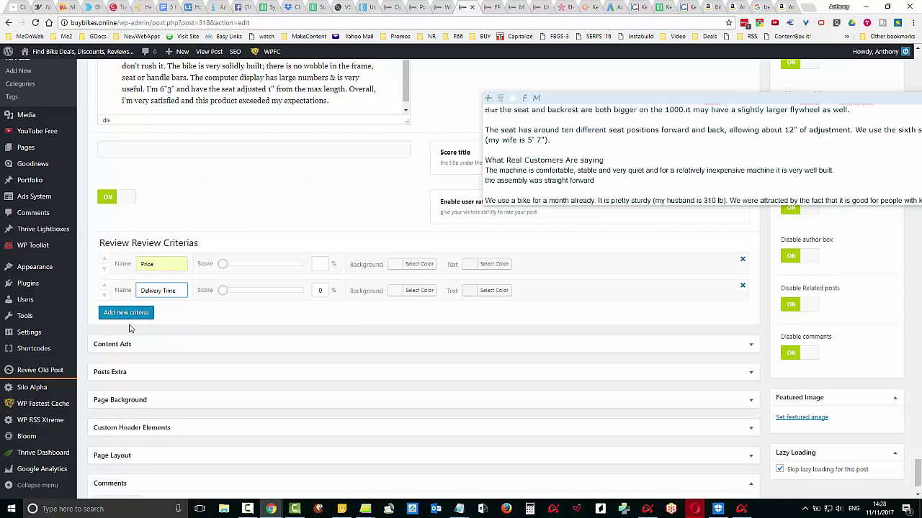
{"action": "left_click", "coordinate": [131, 314]}
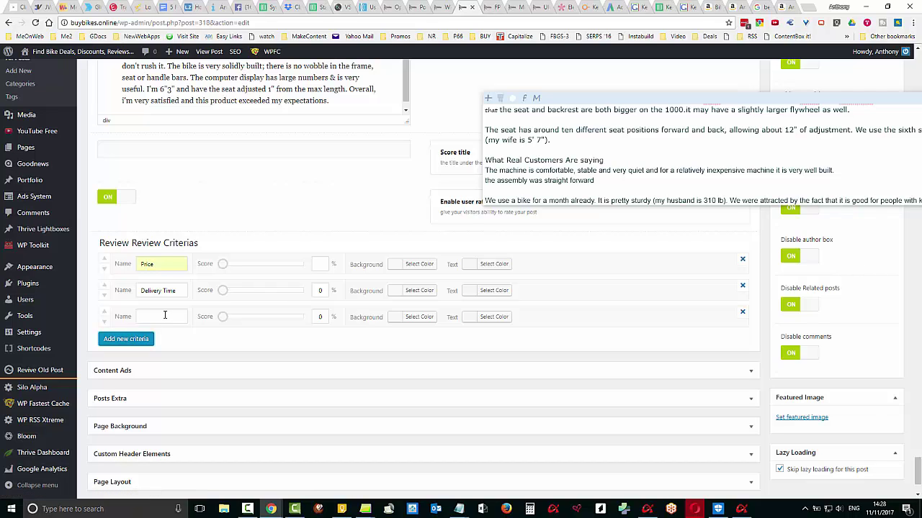
{"action": "left_click", "coordinate": [165, 315]}
{"action": "type", "text": "Easy To Assemble"}
Add a fourth review criterion named "Average Customer Satisfaction", correcting the spelling of its last word
{"action": "left_click", "coordinate": [123, 340]}
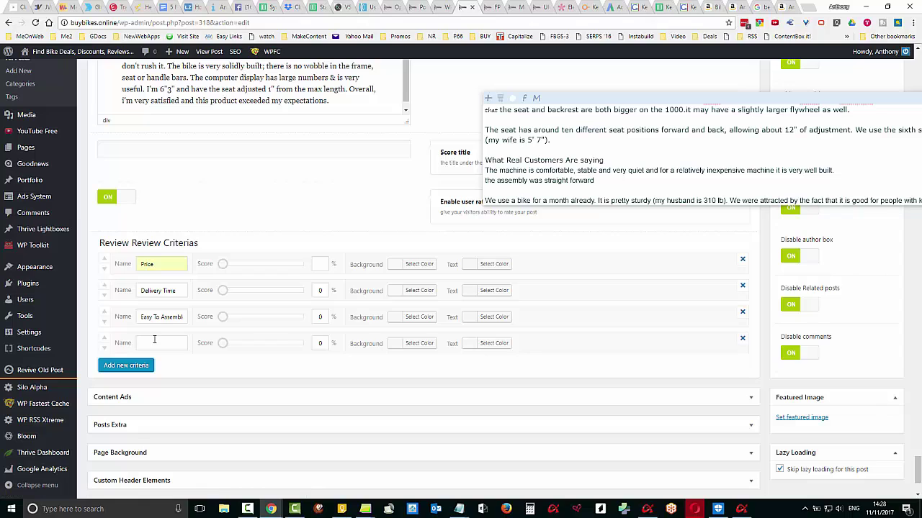
{"action": "left_click", "coordinate": [155, 340]}
{"action": "type", "text": "Average C"}
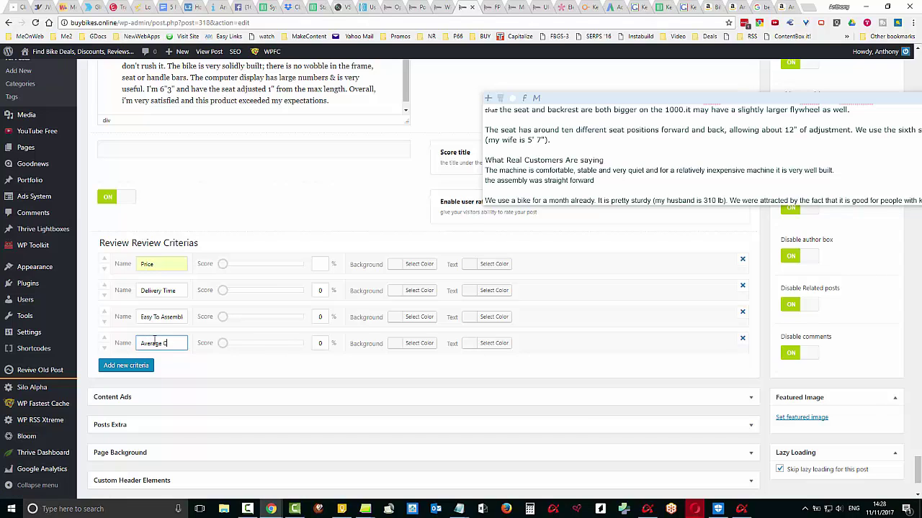
{"action": "type", "text": "ustomer Satuisfaction"}
{"action": "right_click", "coordinate": [166, 343]}
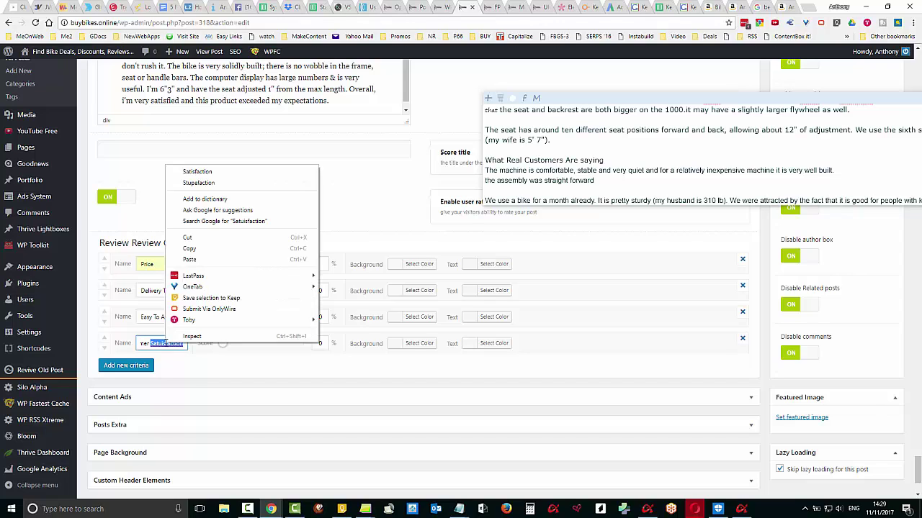
{"action": "left_click", "coordinate": [216, 172]}
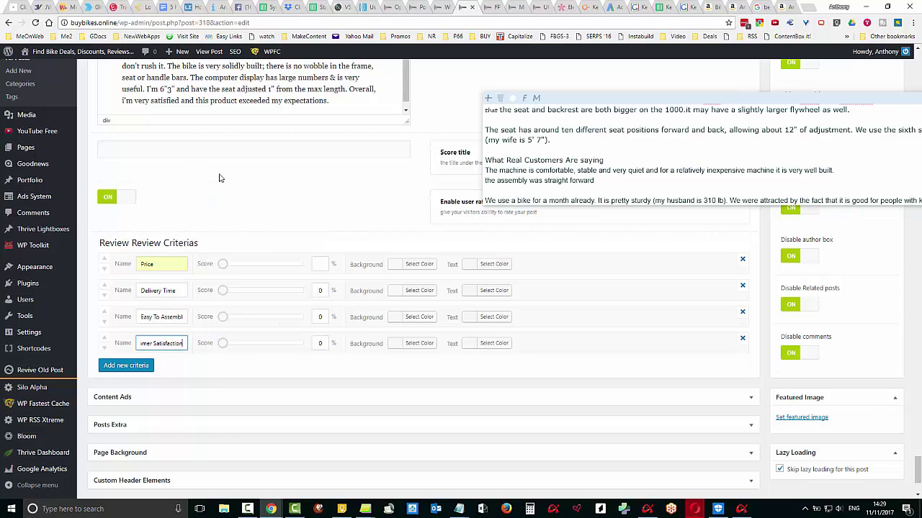
{"action": "left_click", "coordinate": [371, 357]}
Set the scores to 95% for Price, Delivery Time and Average Customer Satisfaction, and 93% for Easy To Assemble
{"action": "left_click_drag", "start_coordinate": [223, 263], "coordinate": [301, 262]}
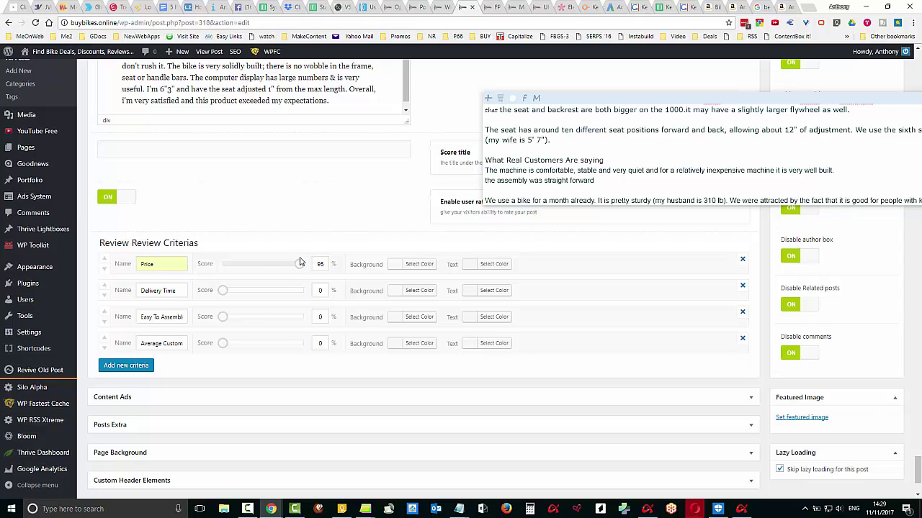
{"action": "left_click_drag", "start_coordinate": [222, 292], "coordinate": [301, 290]}
{"action": "left_click_drag", "start_coordinate": [223, 318], "coordinate": [299, 318]}
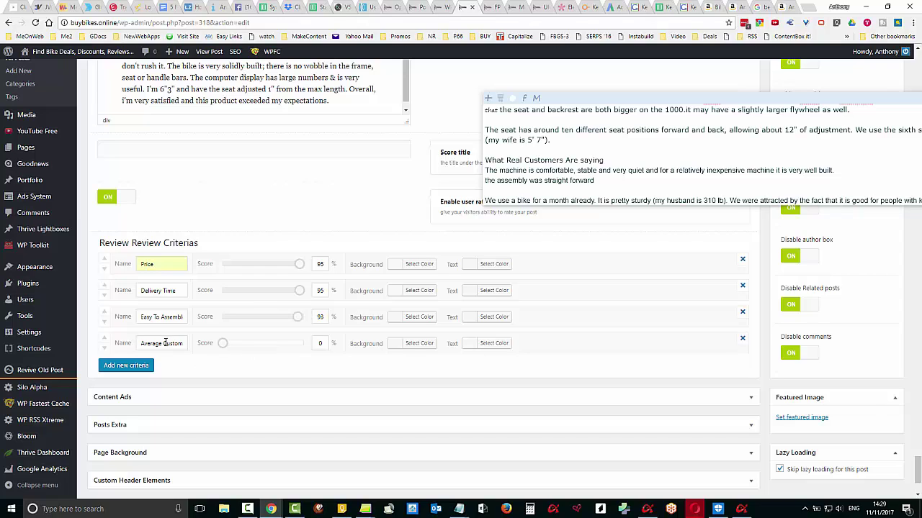
{"action": "left_click_drag", "start_coordinate": [222, 345], "coordinate": [300, 353]}
Copy the headline "EXCEEDED MY EXPECTATIONS" from the five-star Amazon review to use as the review box's score title
{"action": "scroll", "coordinate": [590, 368], "scroll_direction": "up", "scroll_amount": 2}
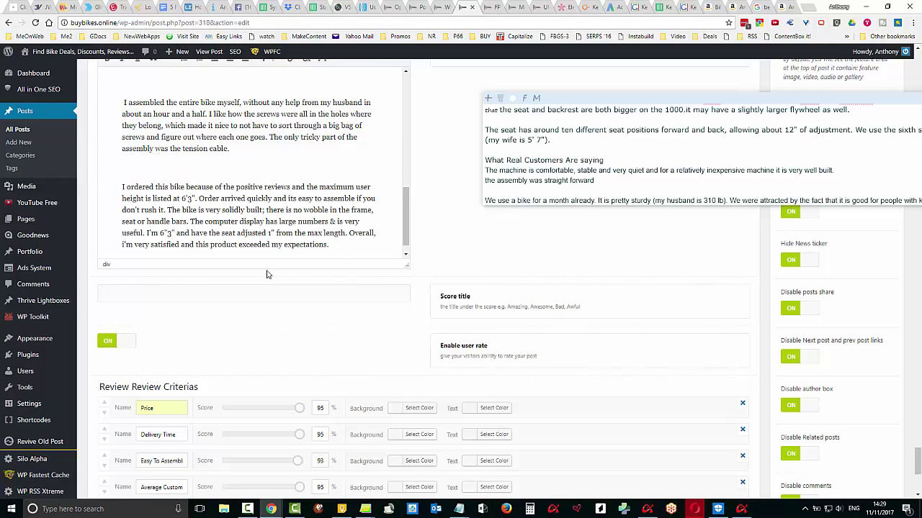
{"action": "left_click", "coordinate": [251, 293]}
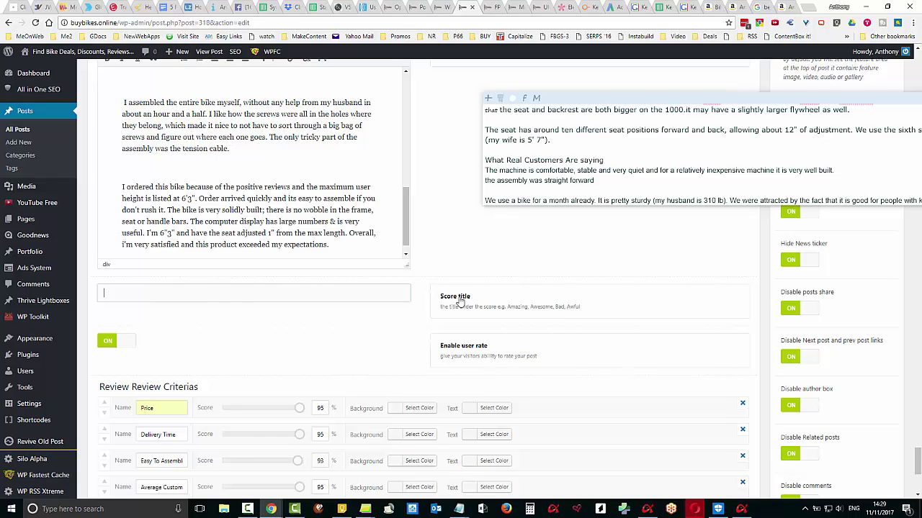
{"action": "left_click", "coordinate": [242, 292]}
{"action": "left_click", "coordinate": [779, 6]}
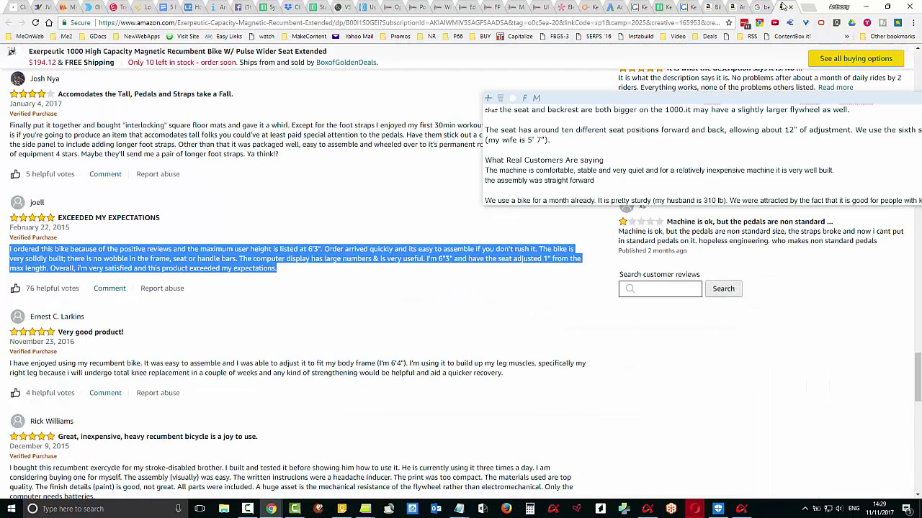
{"action": "left_click", "coordinate": [269, 314]}
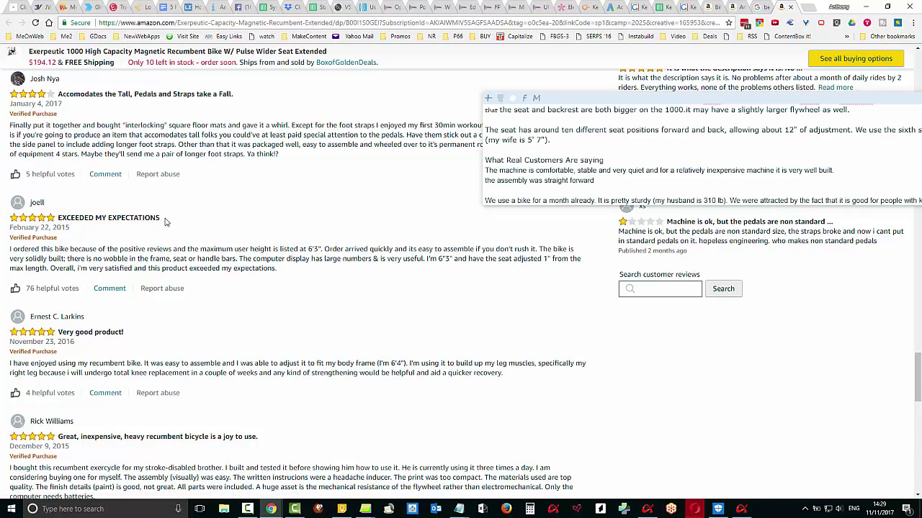
{"action": "left_click_drag", "start_coordinate": [165, 222], "coordinate": [58, 223]}
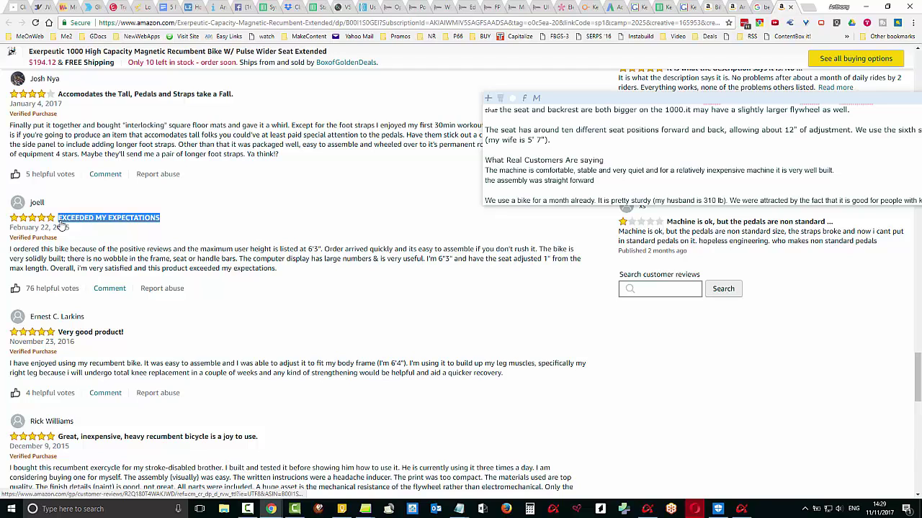
{"action": "right_click", "coordinate": [173, 214]}
{"action": "left_click", "coordinate": [193, 223]}
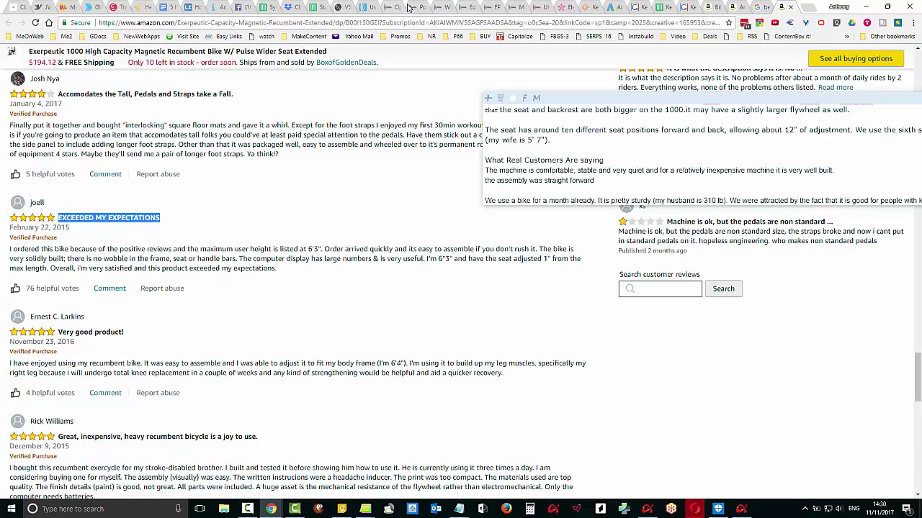
Return to the post editor and enter the copied headline, "EXCEEDED MY EXPECTATIONS", as the score title with an opening quotation mark
{"action": "left_click", "coordinate": [464, 7]}
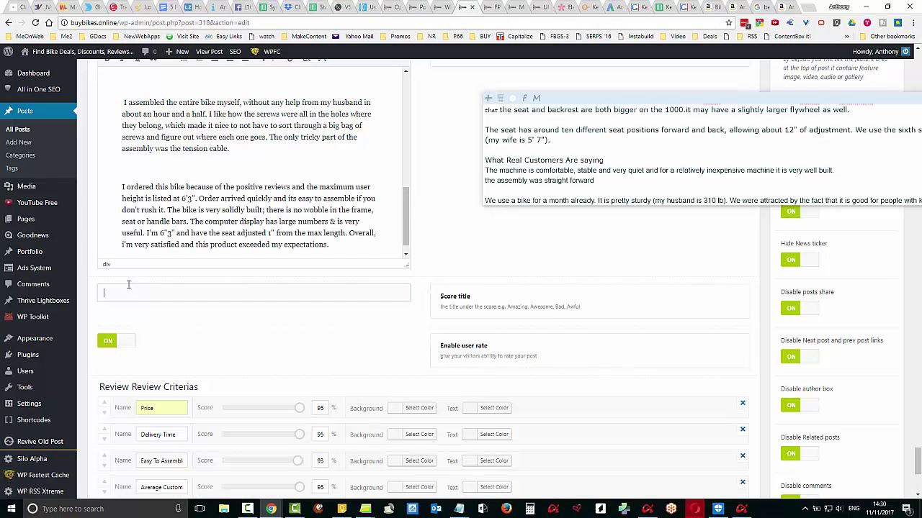
{"action": "right_click", "coordinate": [124, 292]}
{"action": "left_click", "coordinate": [160, 352]}
{"action": "type", "text": "\"EXCEEDED MY EXPECTATIONS"}
Copy the [review] shortcode from the instructions above the review settings
{"action": "scroll", "coordinate": [539, 315], "scroll_direction": "up", "scroll_amount": 6}
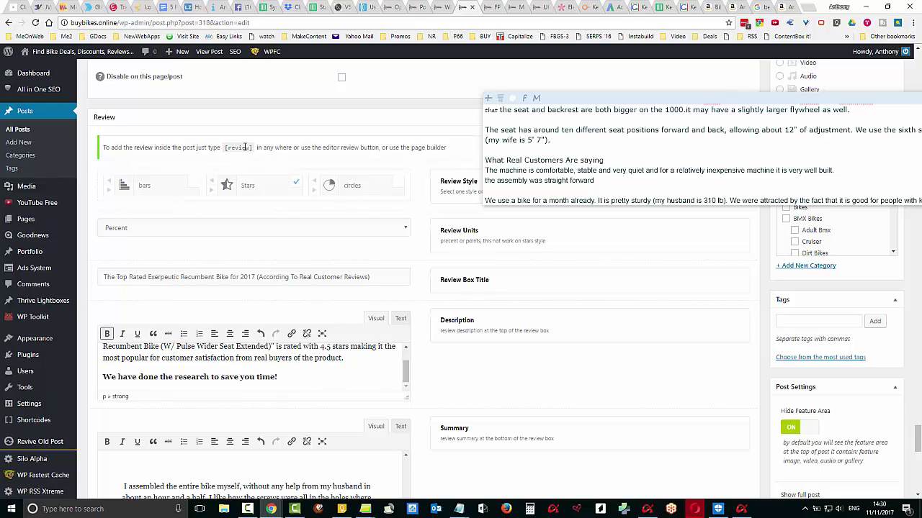
{"action": "left_click_drag", "start_coordinate": [252, 147], "coordinate": [225, 148]}
{"action": "right_click", "coordinate": [240, 148]}
{"action": "left_click", "coordinate": [260, 155]}
{"action": "scroll", "coordinate": [569, 271], "scroll_direction": "up", "scroll_amount": 1}
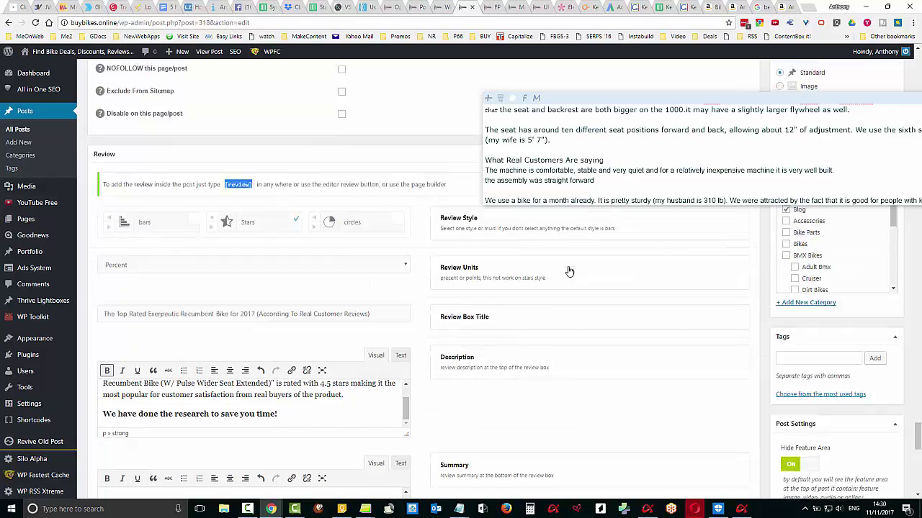
Insert the copied [review] shortcode above the product table in the post body and centre it
{"action": "scroll", "coordinate": [568, 271], "scroll_direction": "up", "scroll_amount": 15}
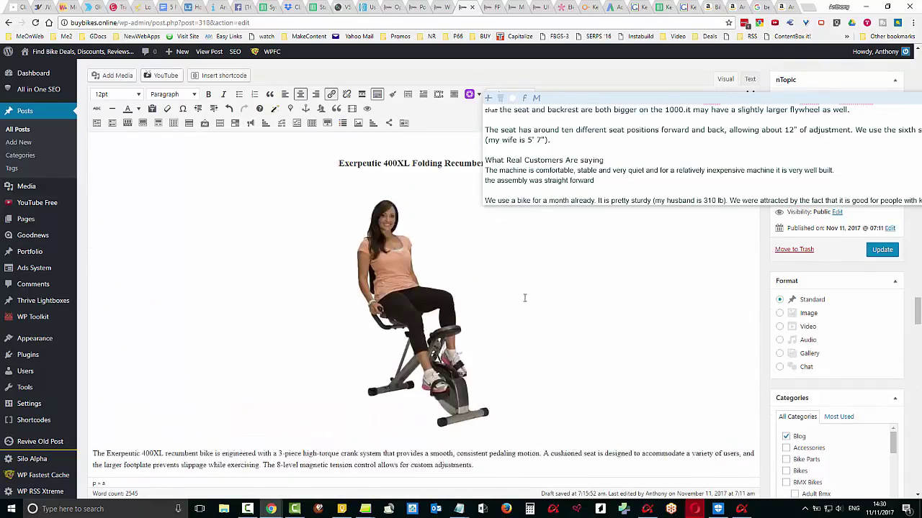
{"action": "scroll", "coordinate": [524, 297], "scroll_direction": "down", "scroll_amount": 20}
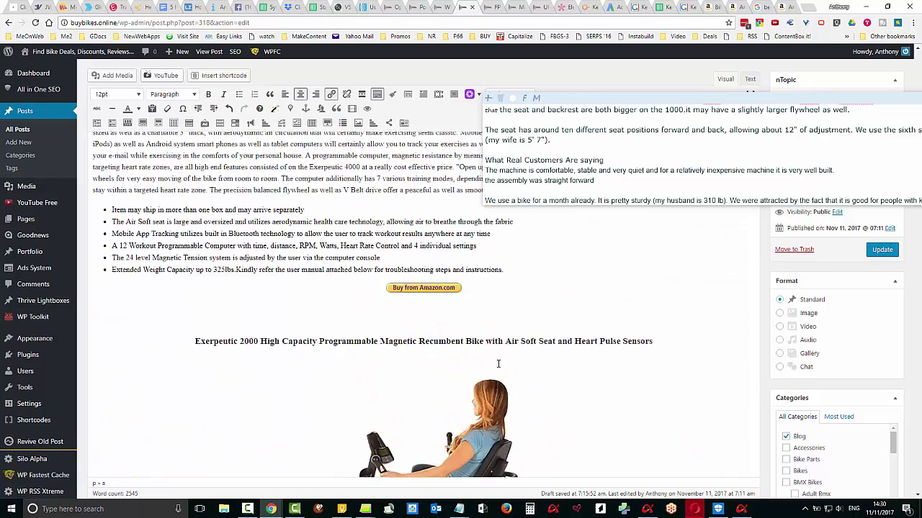
{"action": "scroll", "coordinate": [498, 364], "scroll_direction": "up", "scroll_amount": 15}
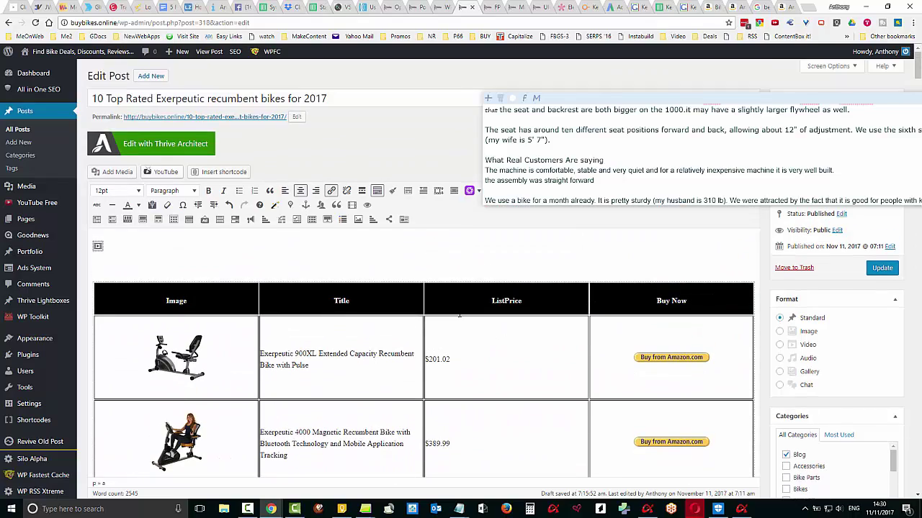
{"action": "left_click", "coordinate": [270, 249]}
{"action": "key", "text": "ctrl+v"}
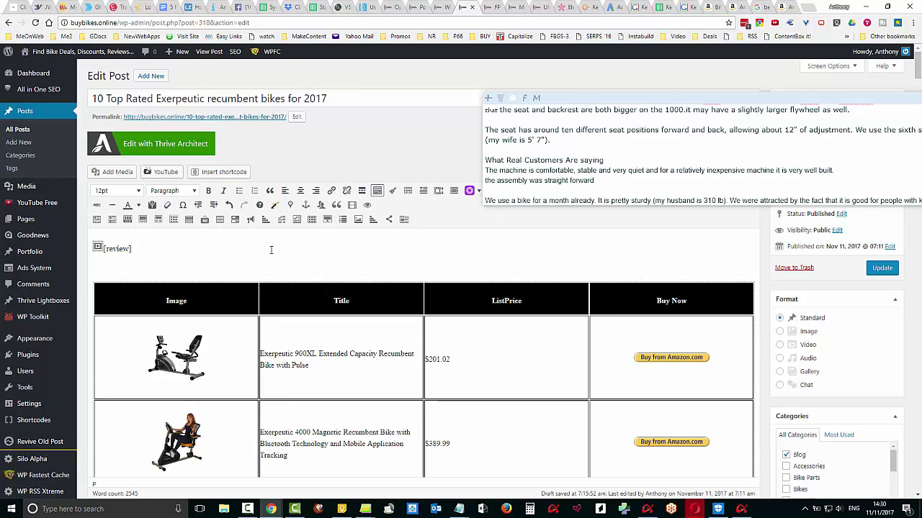
{"action": "left_click", "coordinate": [300, 190]}
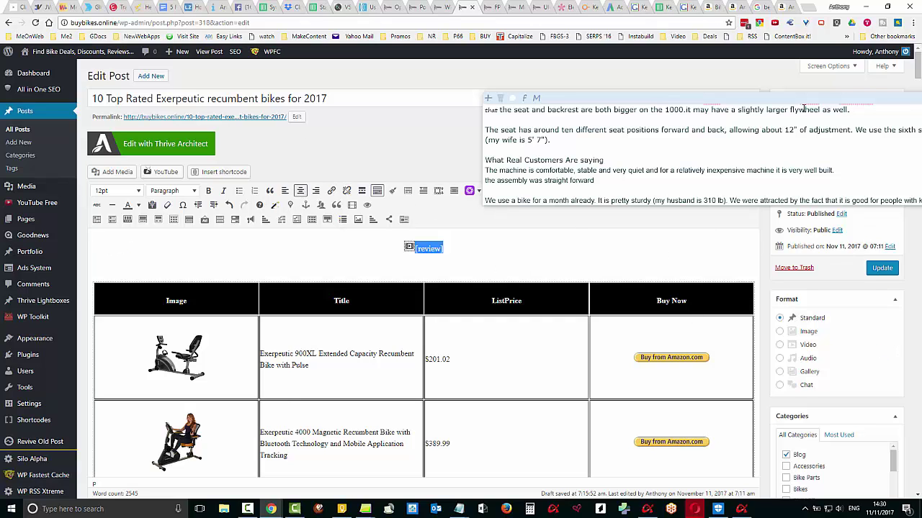
Preview the post changes and examine the review box's description, scores, customer quotes and user rating
{"action": "left_click_drag", "start_coordinate": [801, 103], "coordinate": [421, 113]}
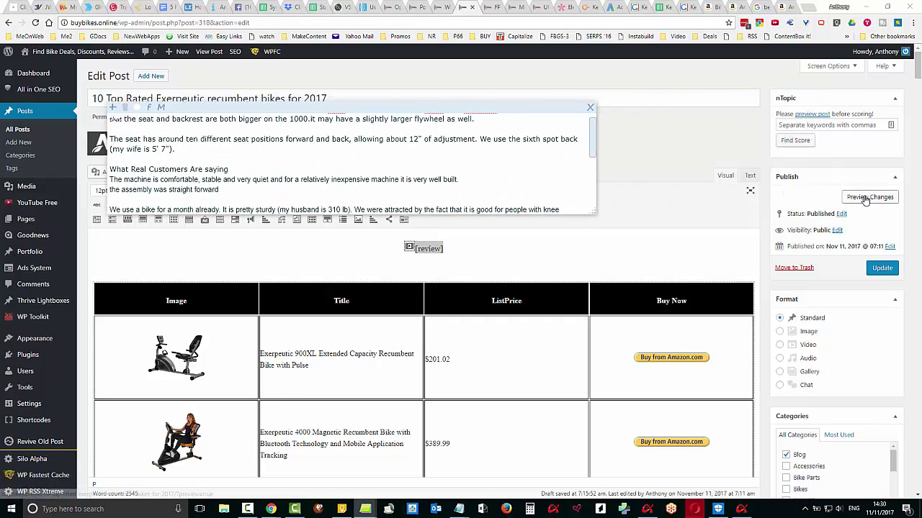
{"action": "left_click", "coordinate": [862, 199]}
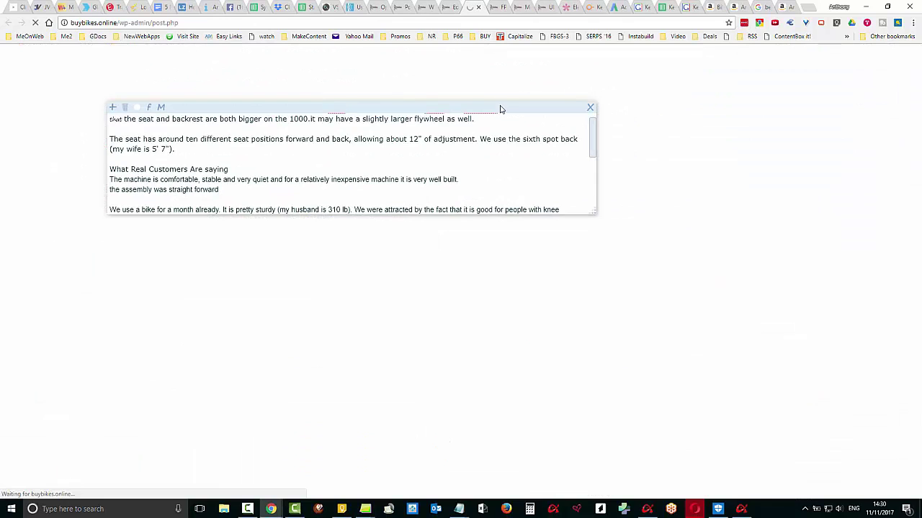
{"action": "left_click_drag", "start_coordinate": [518, 107], "coordinate": [920, 146]}
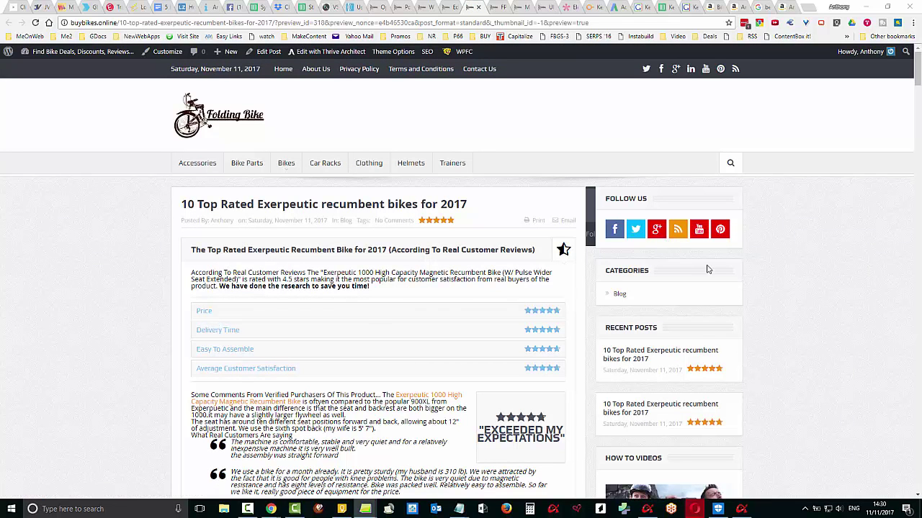
{"action": "scroll", "coordinate": [765, 303], "scroll_direction": "down", "scroll_amount": 3}
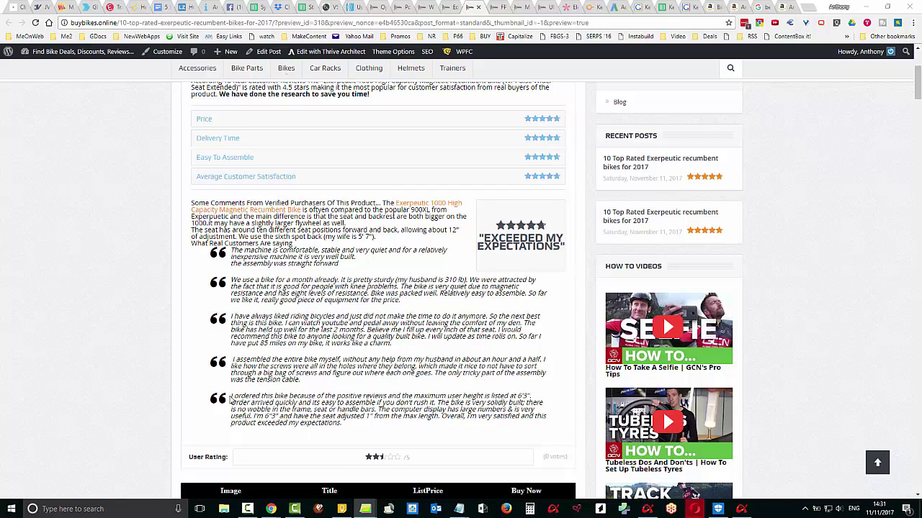
{"action": "scroll", "coordinate": [231, 408], "scroll_direction": "down", "scroll_amount": 1}
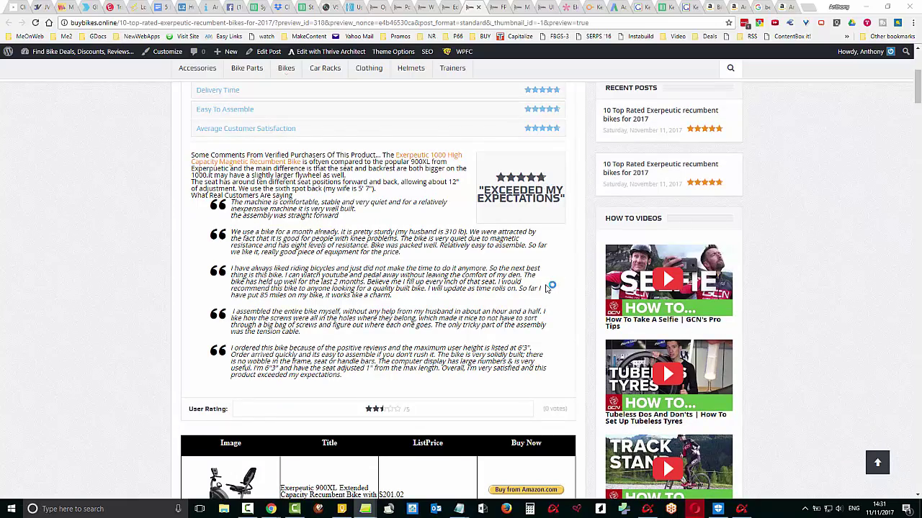
{"action": "scroll", "coordinate": [548, 284], "scroll_direction": "down", "scroll_amount": 3}
{"action": "scroll", "coordinate": [547, 285], "scroll_direction": "up", "scroll_amount": 4}
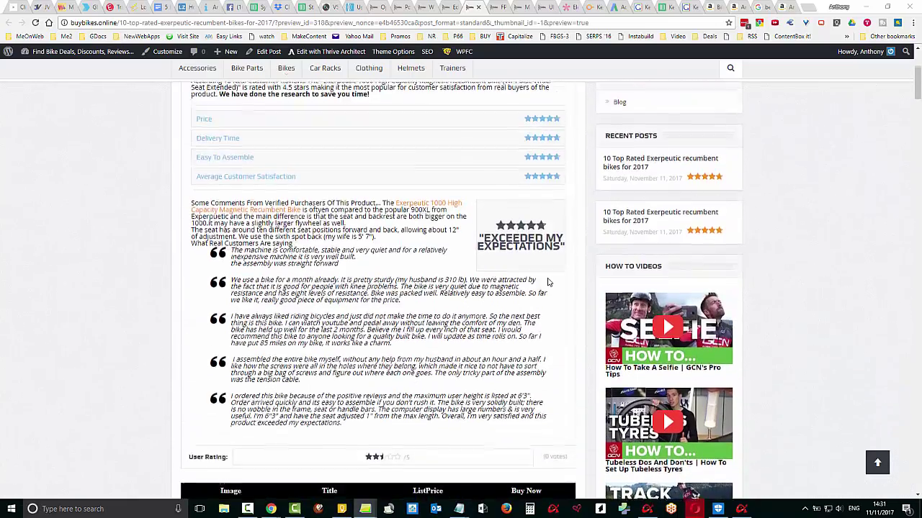
{"action": "scroll", "coordinate": [547, 283], "scroll_direction": "down", "scroll_amount": 1}
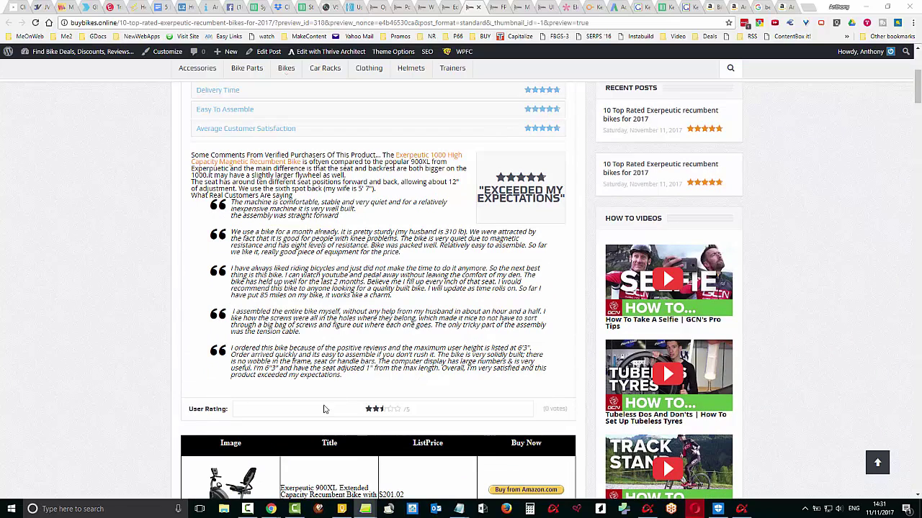
Return to the post editor, enlarge the review description box and add a blank line above its opening paragraph
{"action": "left_click", "coordinate": [446, 9]}
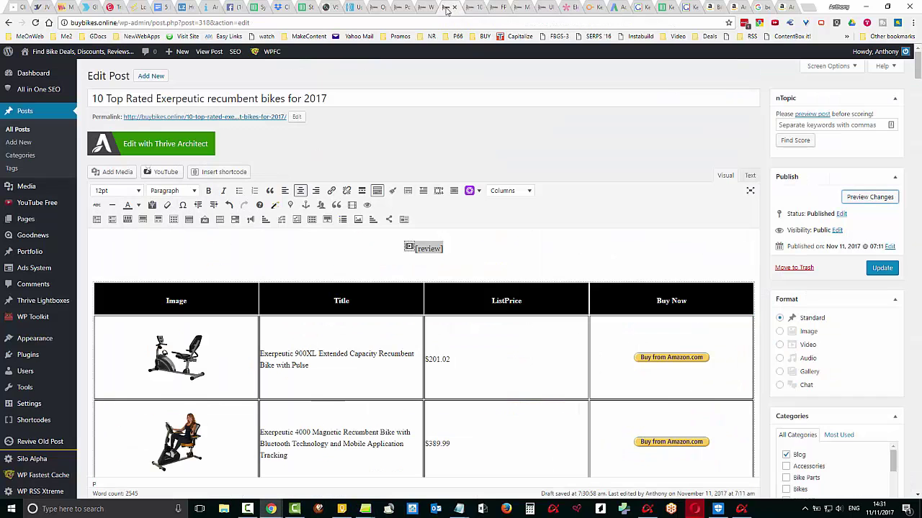
{"action": "scroll", "coordinate": [551, 384], "scroll_direction": "down", "scroll_amount": 10}
{"action": "scroll", "coordinate": [546, 396], "scroll_direction": "down", "scroll_amount": 20}
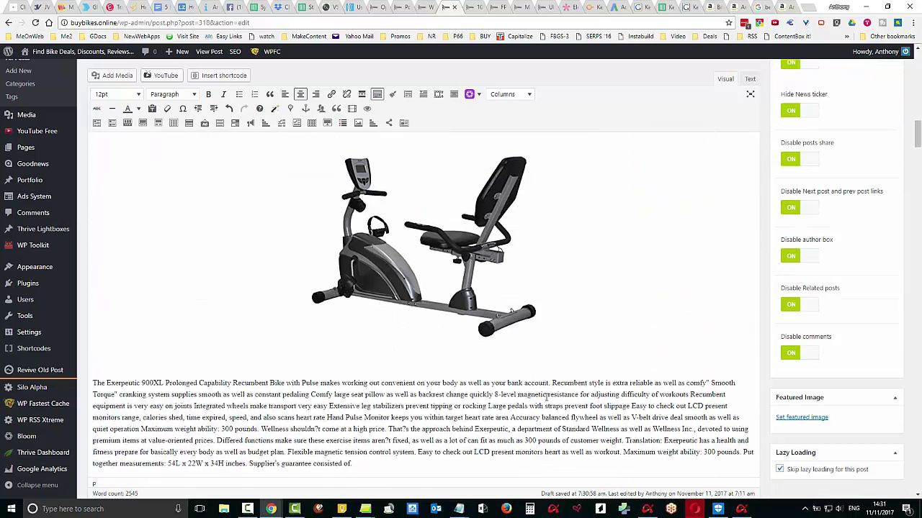
{"action": "scroll", "coordinate": [576, 364], "scroll_direction": "down", "scroll_amount": 20}
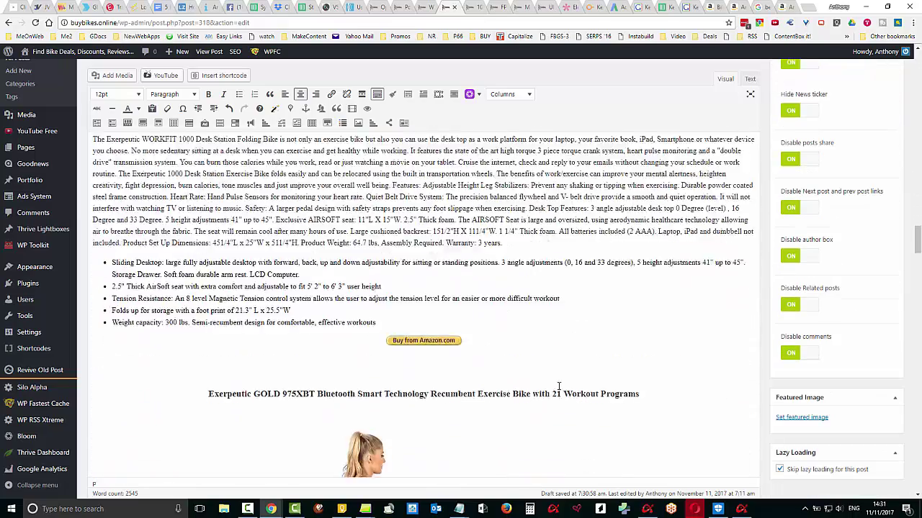
{"action": "scroll", "coordinate": [558, 397], "scroll_direction": "down", "scroll_amount": 20}
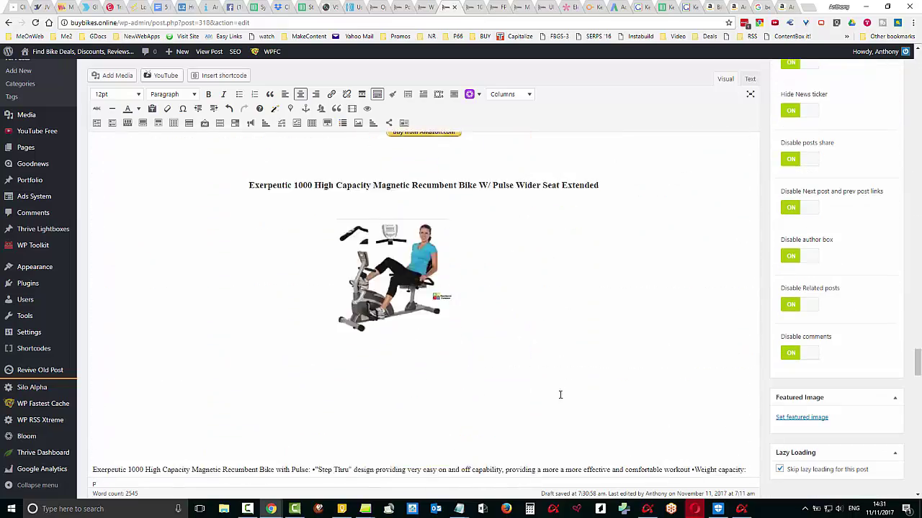
{"action": "scroll", "coordinate": [566, 393], "scroll_direction": "up", "scroll_amount": 10}
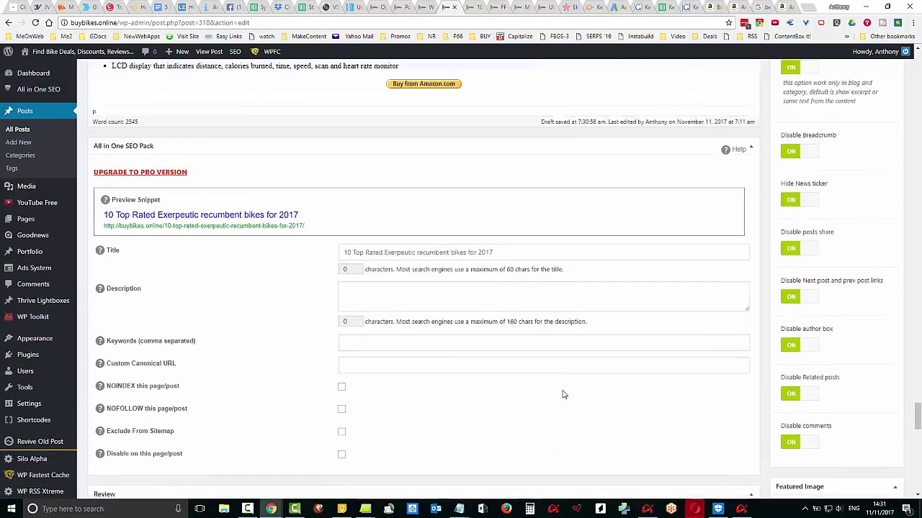
{"action": "scroll", "coordinate": [569, 389], "scroll_direction": "up", "scroll_amount": 4}
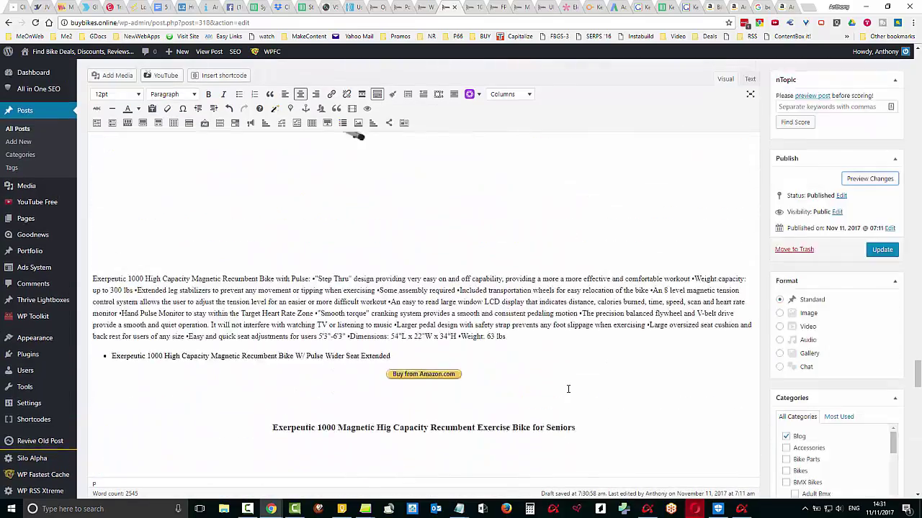
{"action": "scroll", "coordinate": [568, 389], "scroll_direction": "down", "scroll_amount": 9}
{"action": "scroll", "coordinate": [567, 393], "scroll_direction": "down", "scroll_amount": 3}
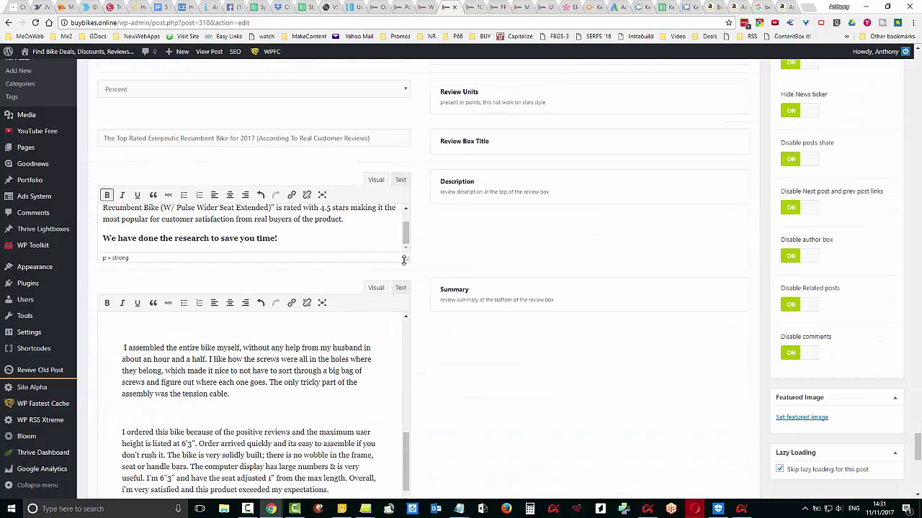
{"action": "left_click_drag", "start_coordinate": [403, 255], "coordinate": [407, 401]}
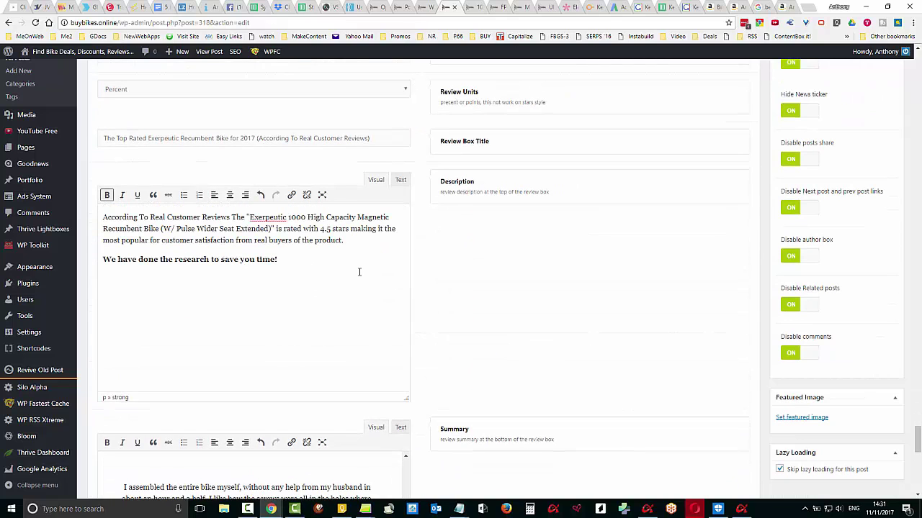
{"action": "left_click", "coordinate": [103, 217]}
{"action": "key", "text": "Return"}
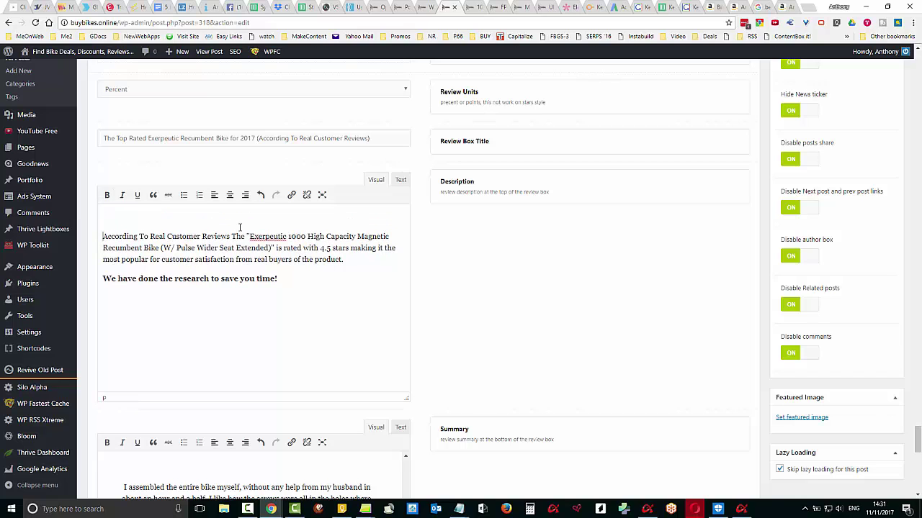
{"action": "scroll", "coordinate": [496, 324], "scroll_direction": "down", "scroll_amount": 2}
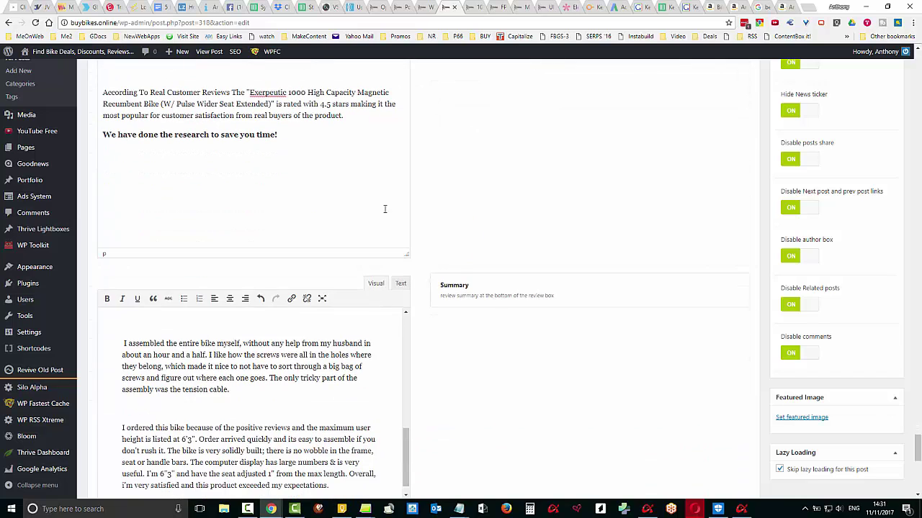
{"action": "scroll", "coordinate": [372, 249], "scroll_direction": "down", "scroll_amount": 1}
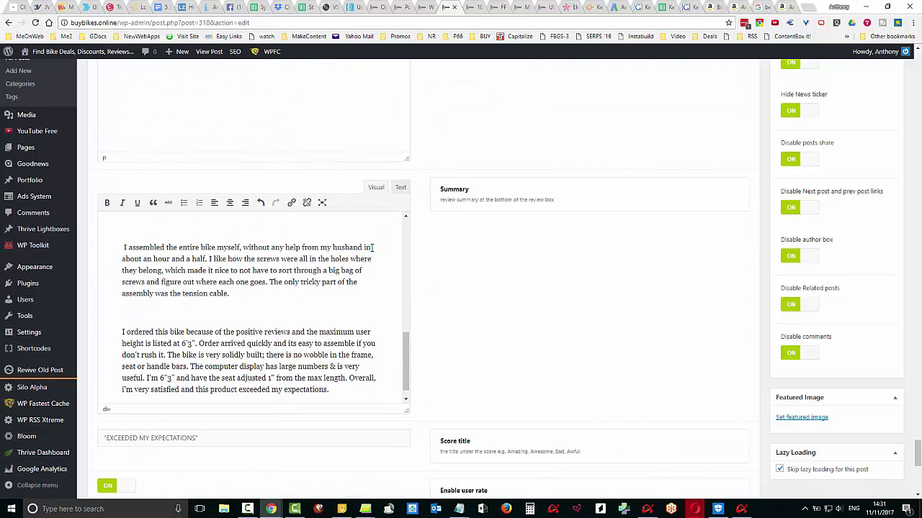
Copy the Amazon link address of the Exerpeutic 1000 High Capacity Magnetic Recumbent Bike W/ Pulse Wider Seat Extended from the previewed product table
{"action": "left_click", "coordinate": [475, 6]}
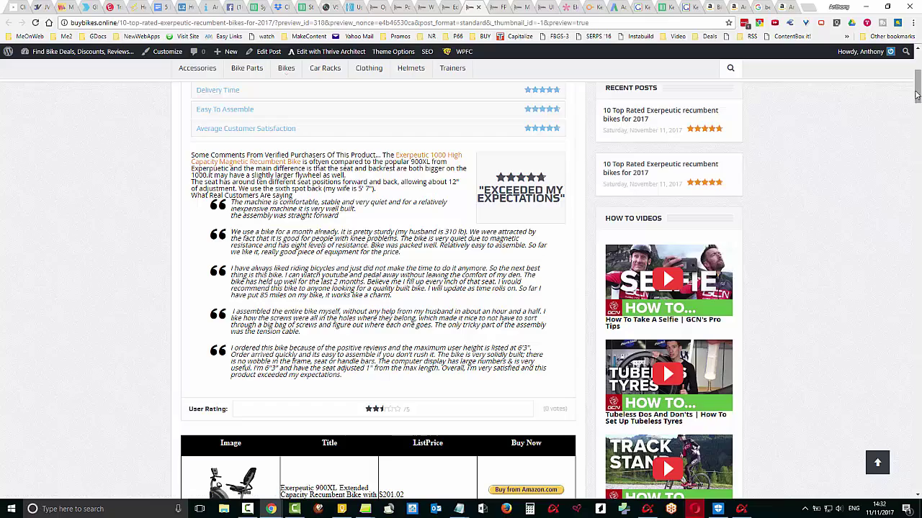
{"action": "mouse_move", "coordinate": [917, 97]}
{"action": "left_mouse_down"}
{"action": "mouse_move", "coordinate": [917, 84]}
{"action": "mouse_move", "coordinate": [917, 119]}
{"action": "mouse_move", "coordinate": [917, 80]}
{"action": "left_mouse_up"}
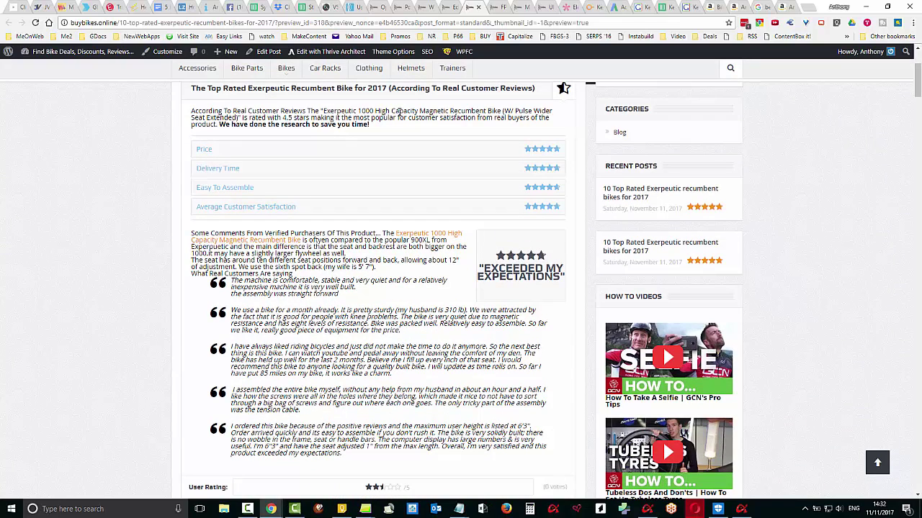
{"action": "left_click_drag", "start_coordinate": [497, 110], "coordinate": [324, 110]}
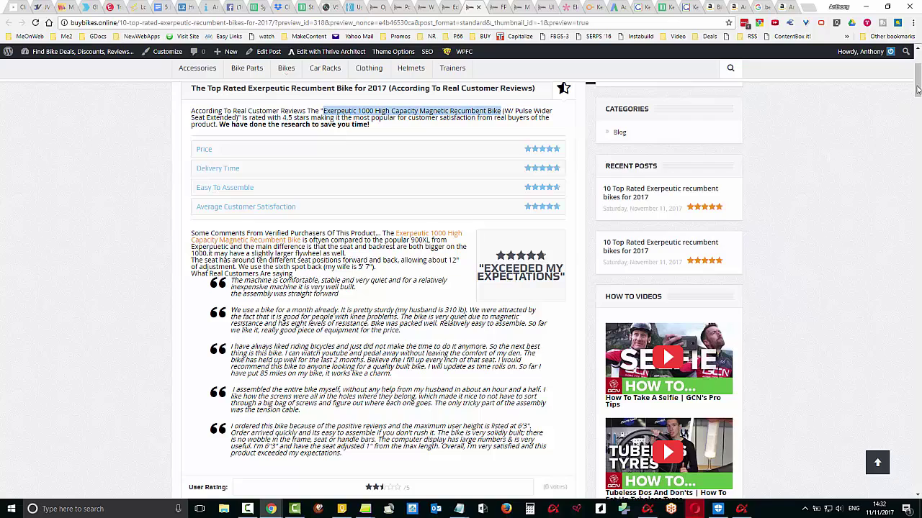
{"action": "left_click_drag", "start_coordinate": [917, 87], "coordinate": [919, 118]}
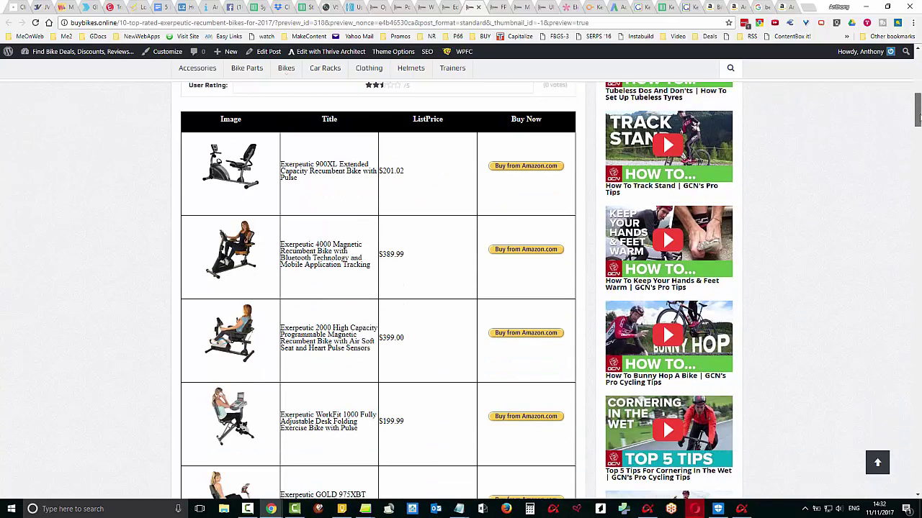
{"action": "left_click_drag", "start_coordinate": [919, 119], "coordinate": [919, 167]}
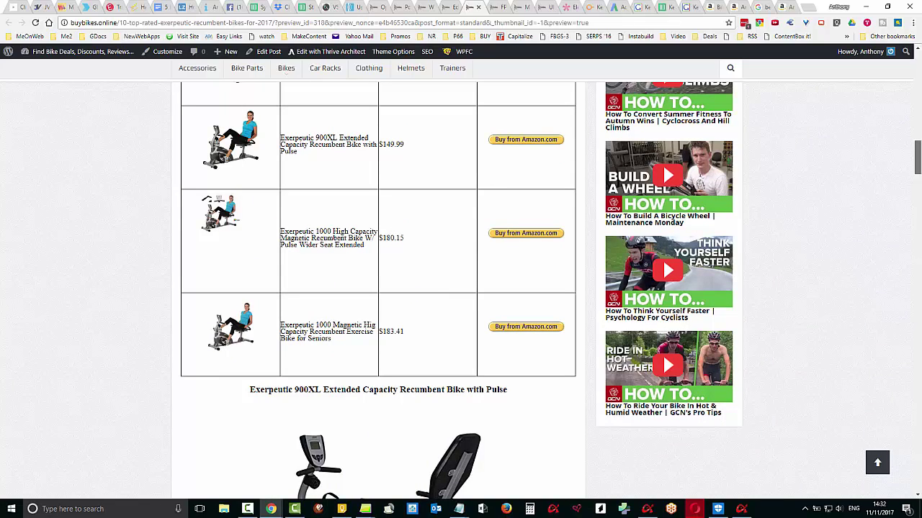
{"action": "left_click_drag", "start_coordinate": [919, 167], "coordinate": [918, 167]}
{"action": "left_click", "coordinate": [741, 510]}
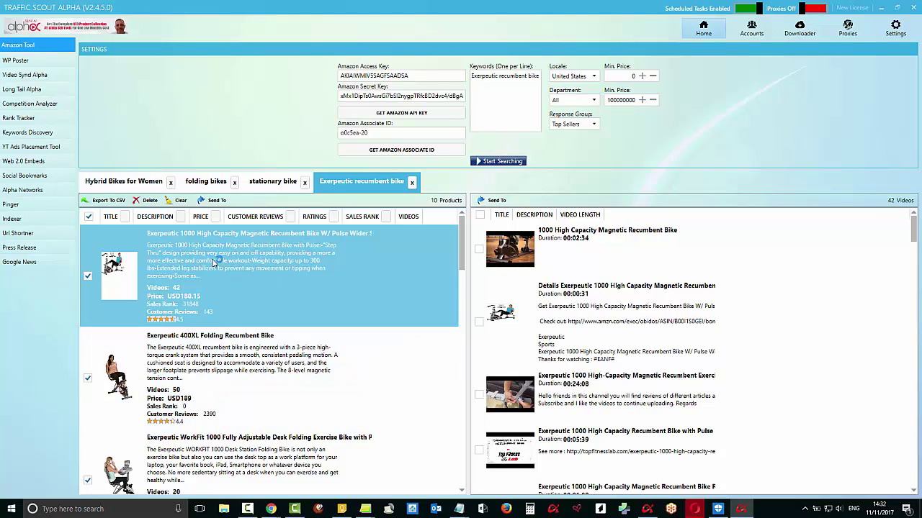
{"action": "left_click", "coordinate": [878, 8]}
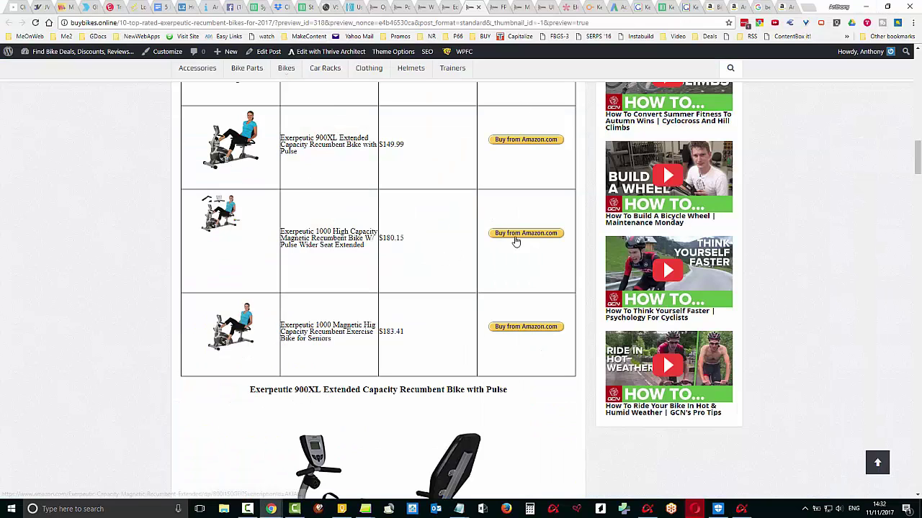
{"action": "right_click", "coordinate": [508, 234]}
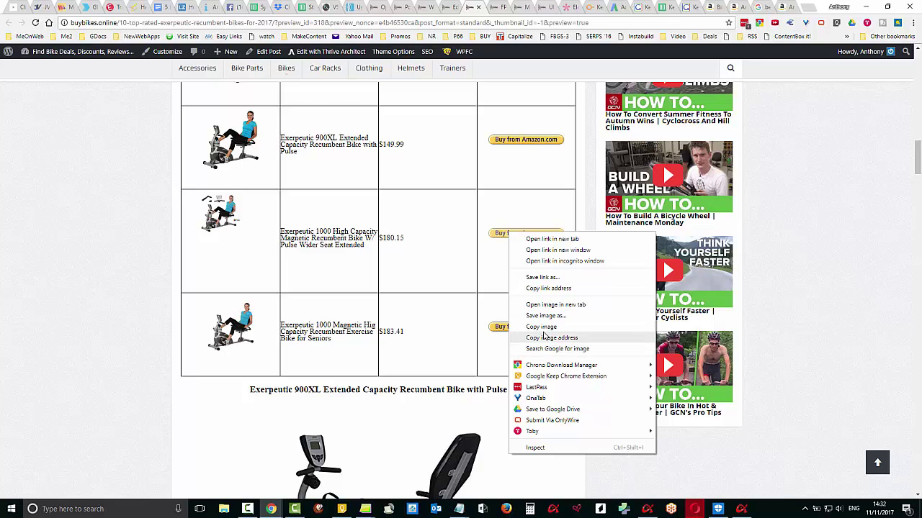
{"action": "left_click", "coordinate": [541, 288]}
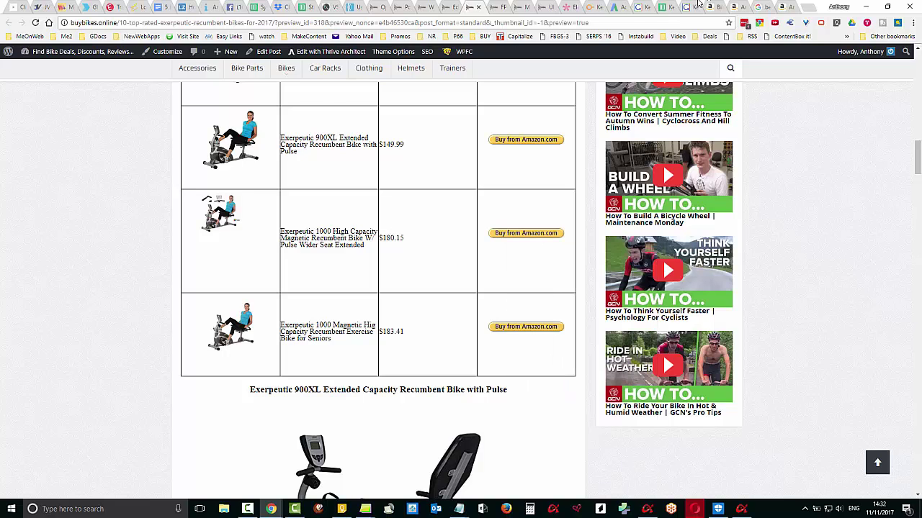
Return to the post editor and remove the trailing # from the URL of the review summary's Exerpeutic 1000 High Capacity Magnetic Recumbent Bike link
{"action": "left_click", "coordinate": [444, 8]}
{"action": "scroll", "coordinate": [340, 276], "scroll_direction": "up", "scroll_amount": 10}
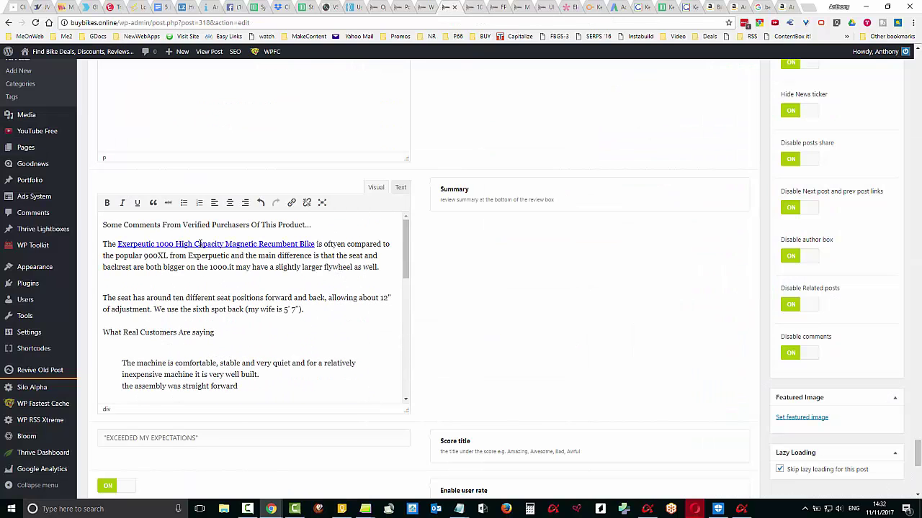
{"action": "left_click", "coordinate": [200, 244]}
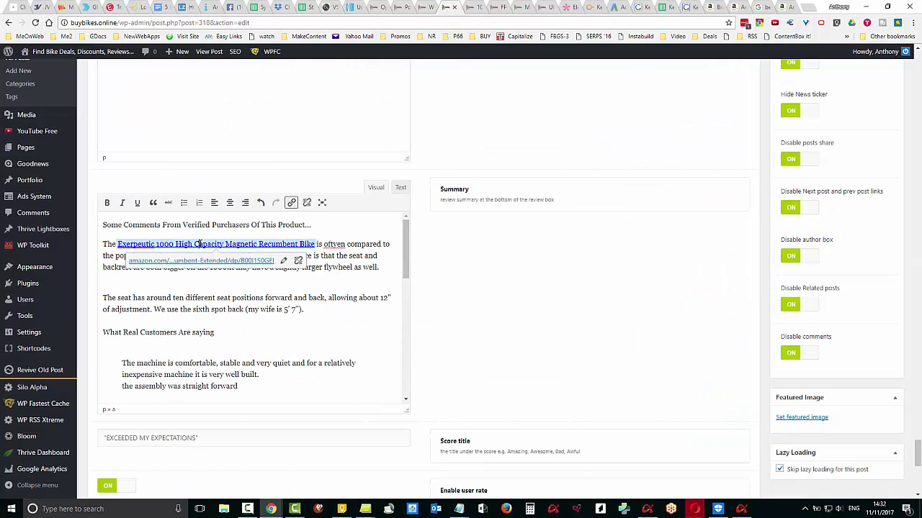
{"action": "left_click", "coordinate": [291, 203]}
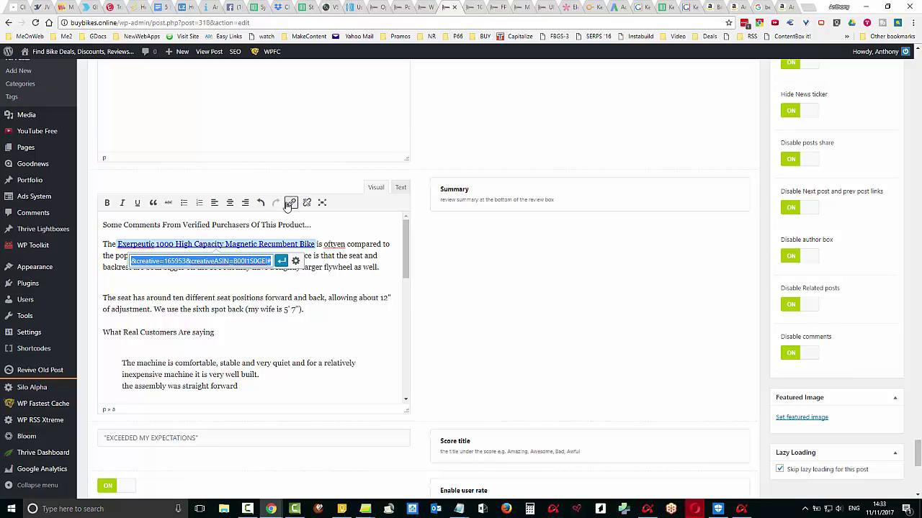
{"action": "left_click", "coordinate": [236, 262]}
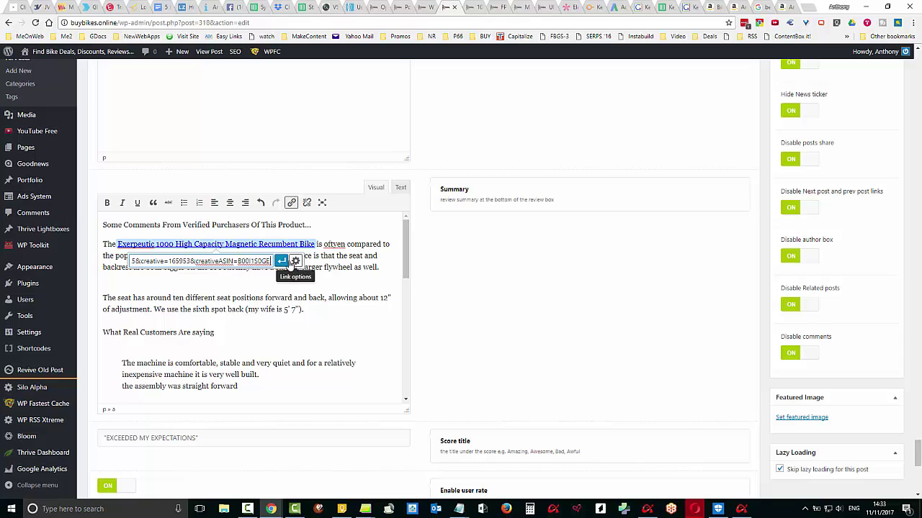
{"action": "left_click", "coordinate": [281, 260]}
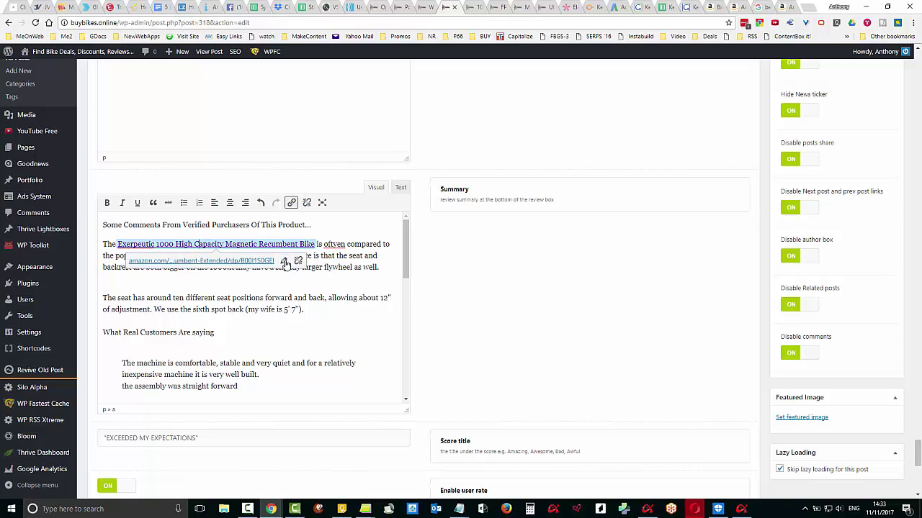
Set the Exerpeutic 1000 High Capacity Magnetic Recumbent Bike link in the review summary to open in a new tab
{"action": "left_click", "coordinate": [283, 260]}
{"action": "left_click", "coordinate": [295, 261]}
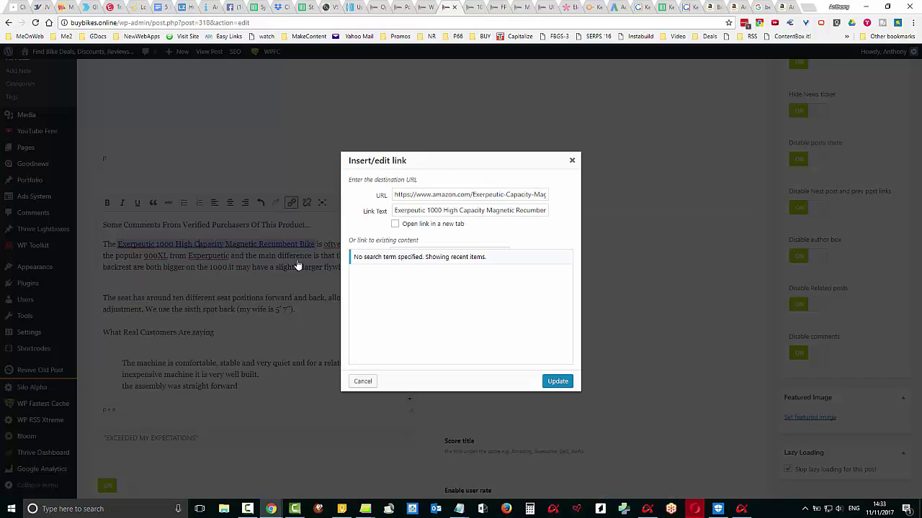
{"action": "left_click", "coordinate": [394, 225]}
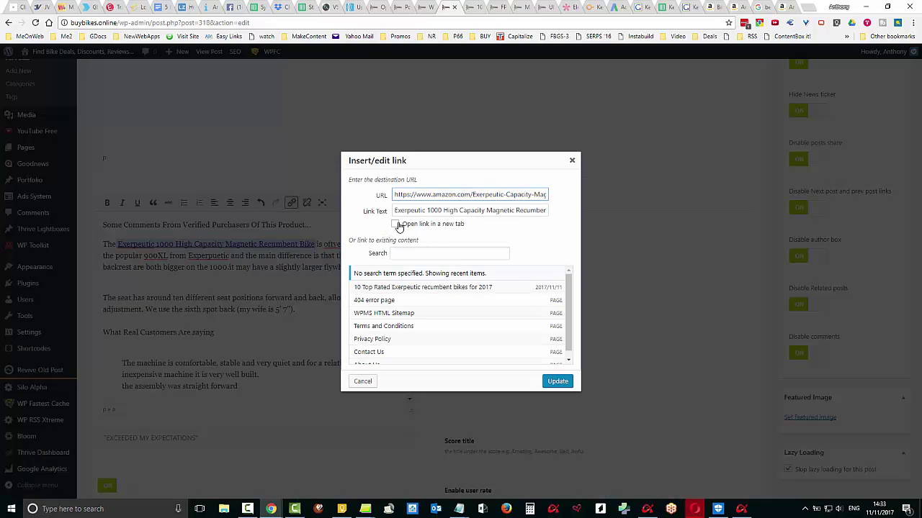
{"action": "left_click", "coordinate": [556, 381]}
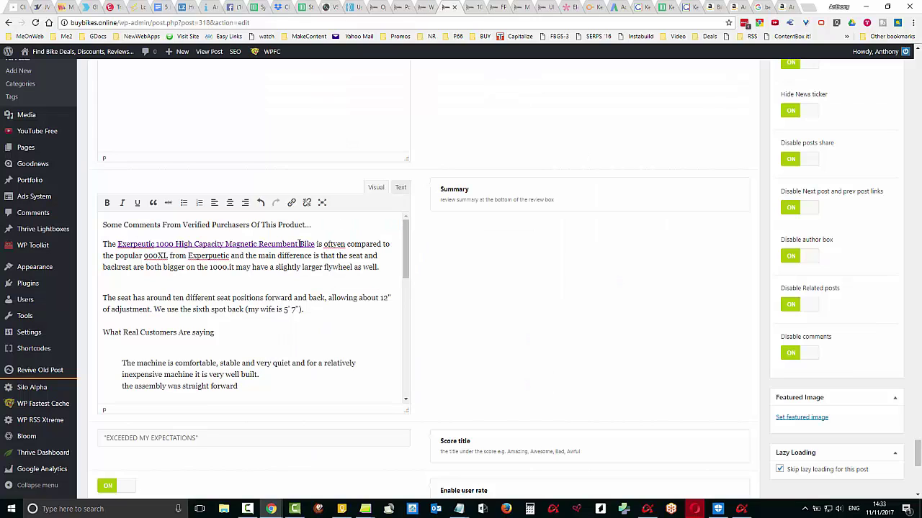
Correct "oftyen" to "often" in the review summary and make the product link before it bold and italic
{"action": "right_click", "coordinate": [327, 244]}
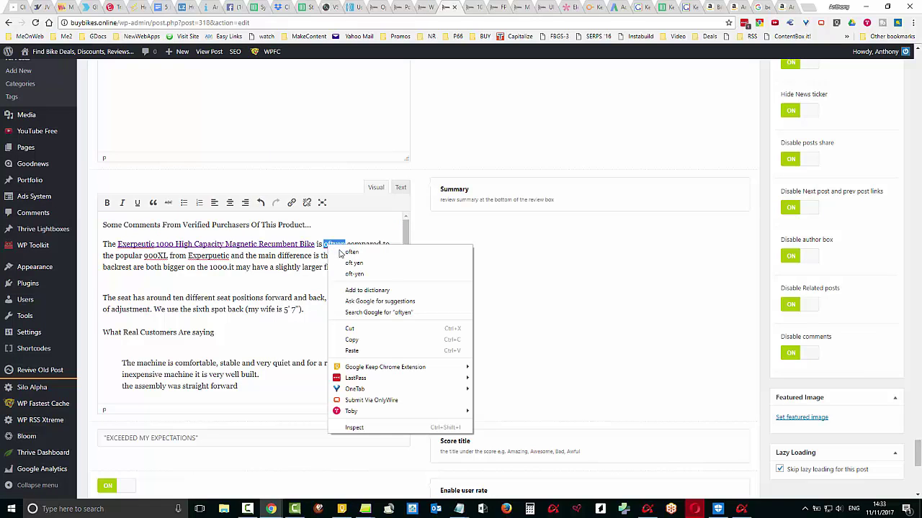
{"action": "left_click", "coordinate": [344, 250]}
{"action": "left_click", "coordinate": [301, 245]}
{"action": "left_click_drag", "start_coordinate": [314, 246], "coordinate": [115, 245]}
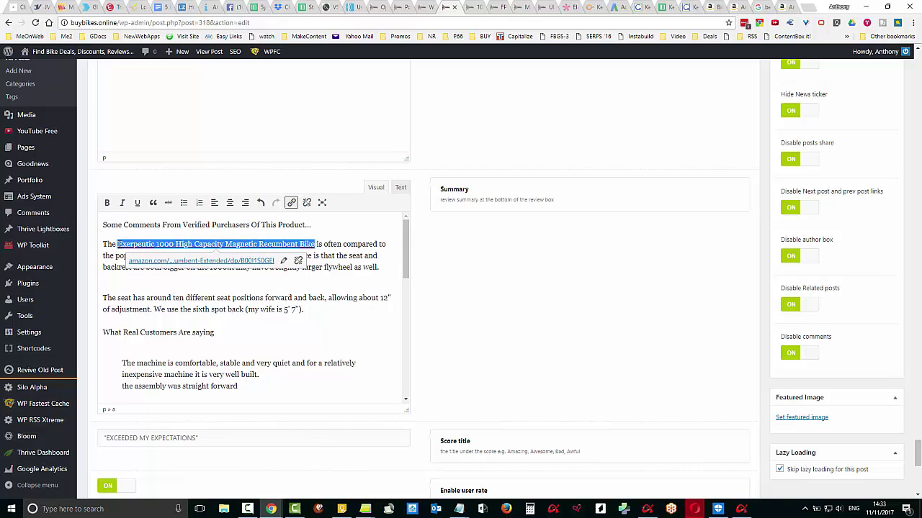
{"action": "left_click", "coordinate": [107, 202]}
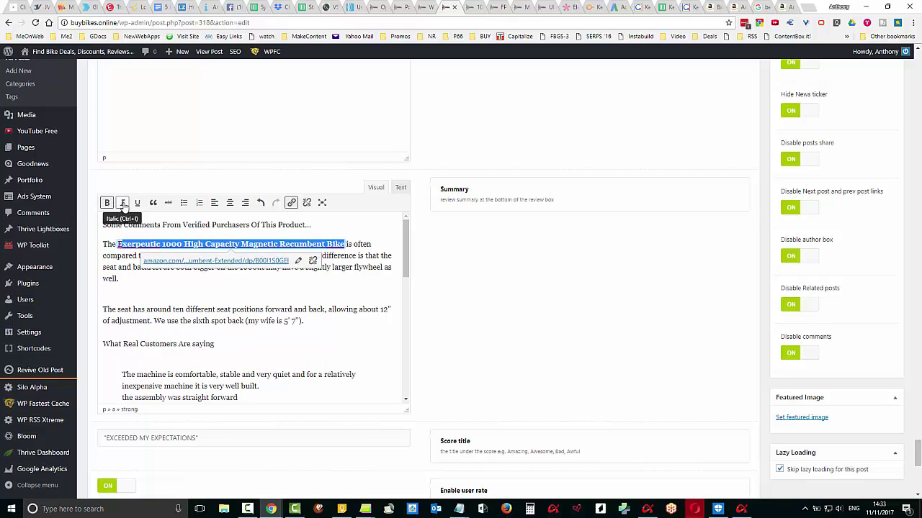
{"action": "left_click", "coordinate": [123, 204]}
{"action": "left_click", "coordinate": [310, 291]}
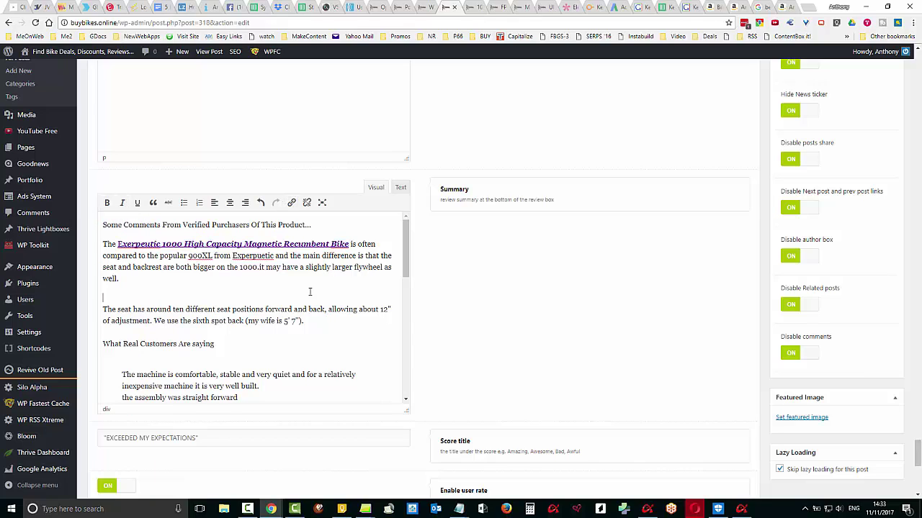
Apply bold and italic to the initial E of the Exerpeutic product link so its formatting matches the rest
{"action": "left_click", "coordinate": [119, 244]}
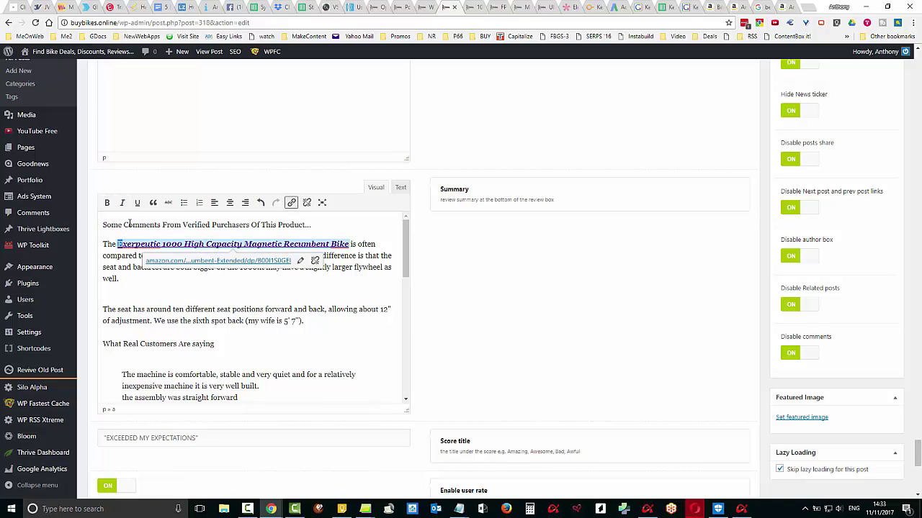
{"action": "left_click", "coordinate": [122, 202]}
{"action": "left_click", "coordinate": [107, 202]}
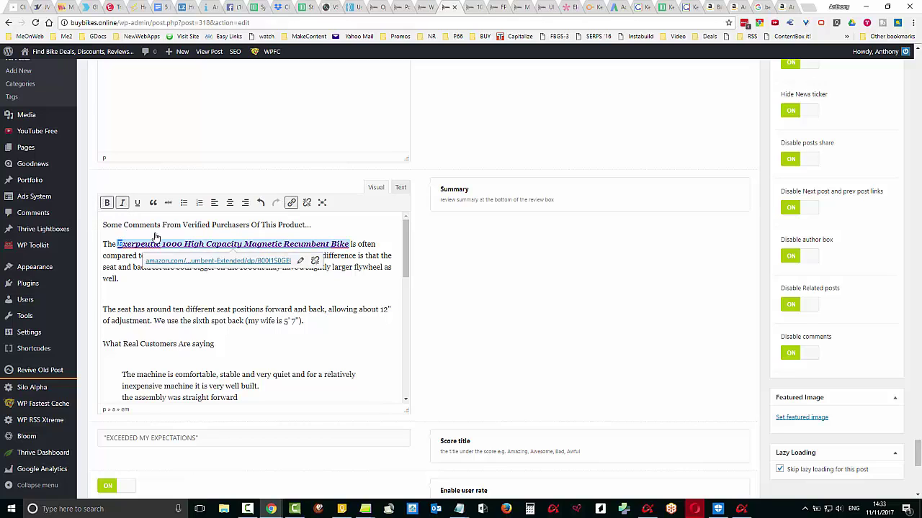
{"action": "left_click", "coordinate": [349, 294]}
{"action": "left_click", "coordinate": [296, 245]}
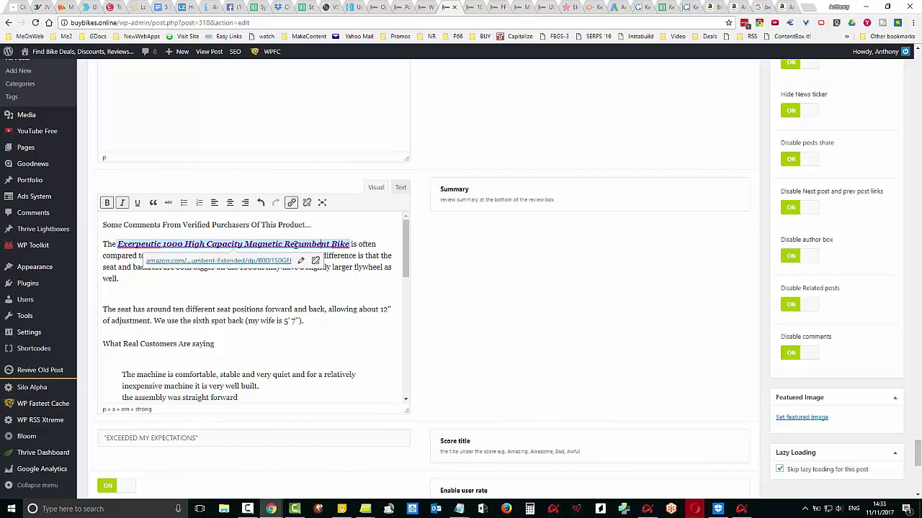
{"action": "left_click", "coordinate": [119, 244]}
{"action": "left_click", "coordinate": [120, 244]}
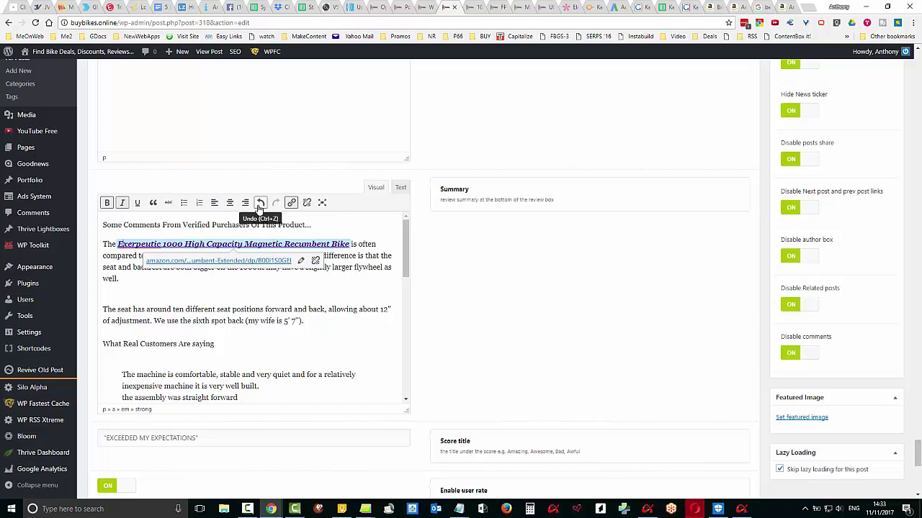
{"action": "left_click", "coordinate": [387, 335]}
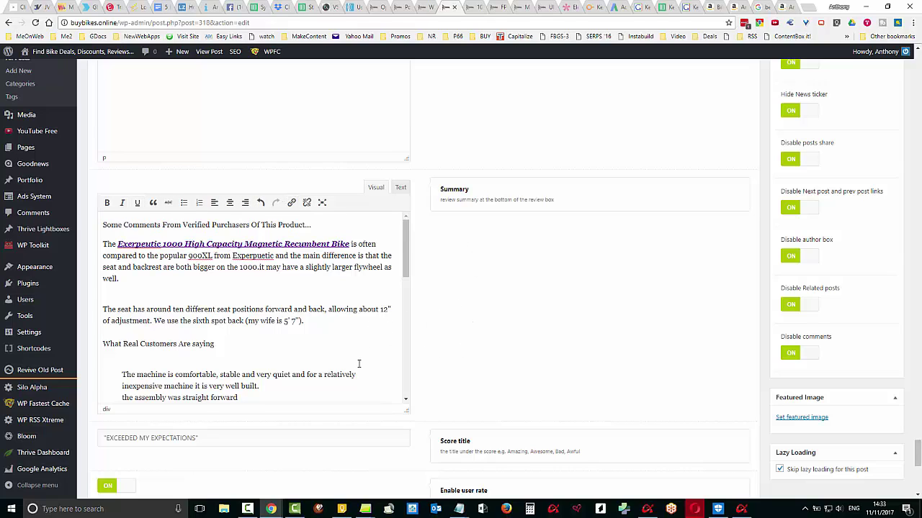
Preview the post changes and examine the product link and comments text in the review box
{"action": "scroll", "coordinate": [852, 231], "scroll_direction": "up", "scroll_amount": 10}
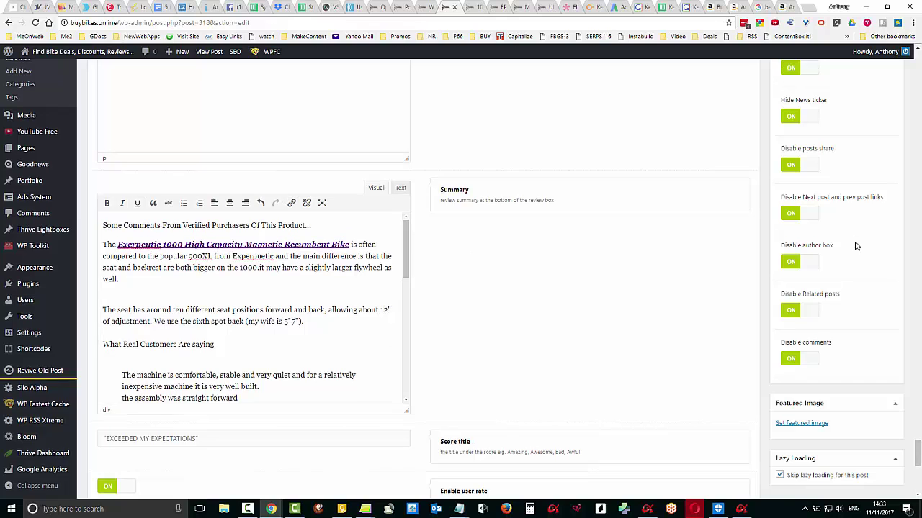
{"action": "scroll", "coordinate": [852, 247], "scroll_direction": "up", "scroll_amount": 3}
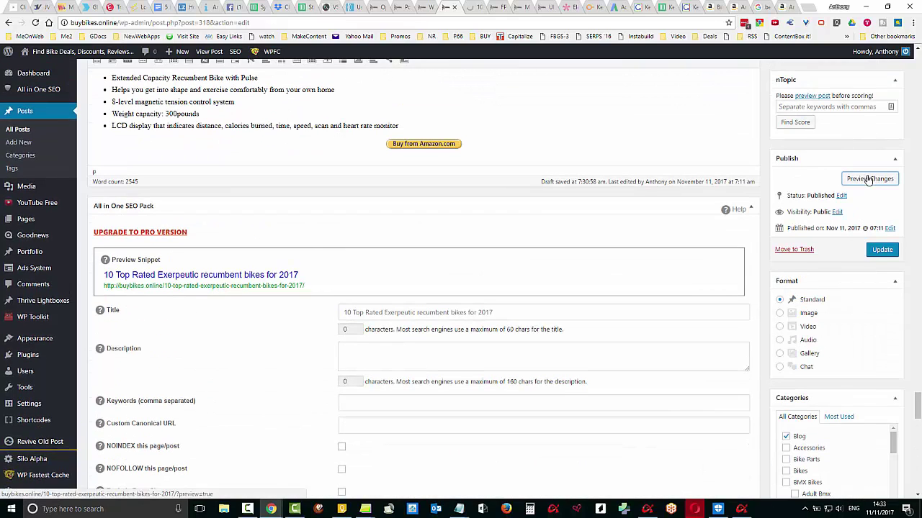
{"action": "left_click", "coordinate": [869, 180]}
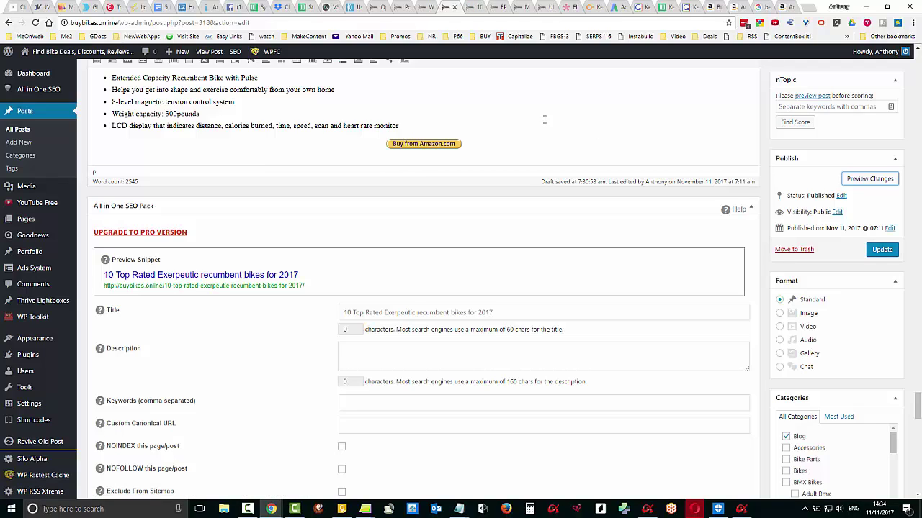
{"action": "left_click", "coordinate": [477, 7]}
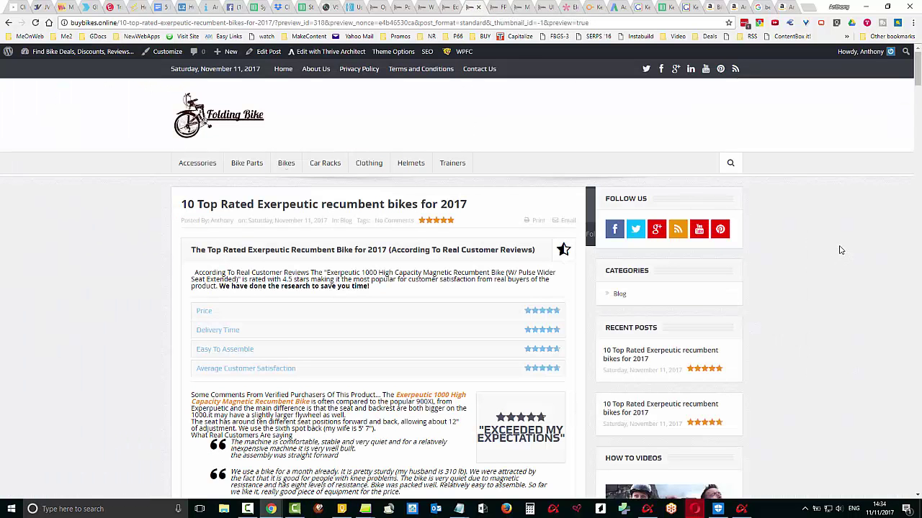
{"action": "scroll", "coordinate": [837, 251], "scroll_direction": "down", "scroll_amount": 1}
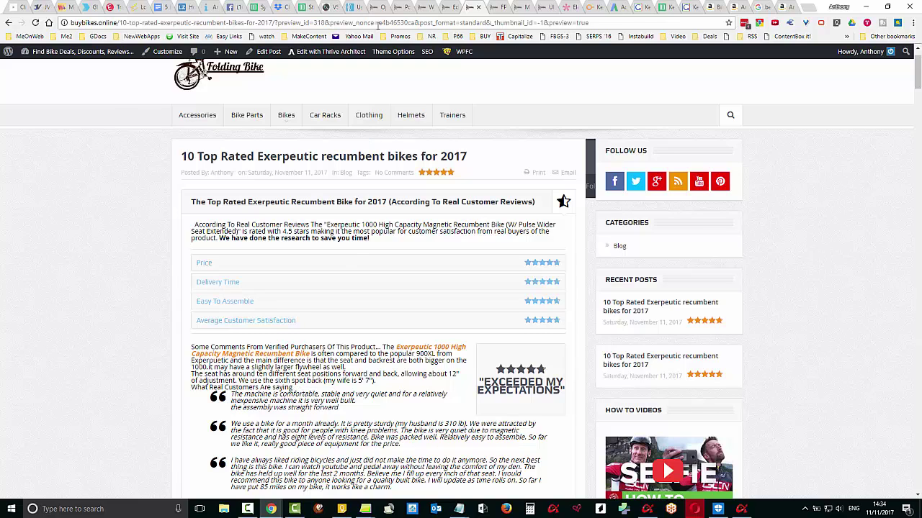
Return to the post editor and add a blank line above "Some Comments From Verified Purchasers Of This Product..." in the review summary
{"action": "left_click", "coordinate": [446, 7]}
{"action": "scroll", "coordinate": [502, 364], "scroll_direction": "down", "scroll_amount": 10}
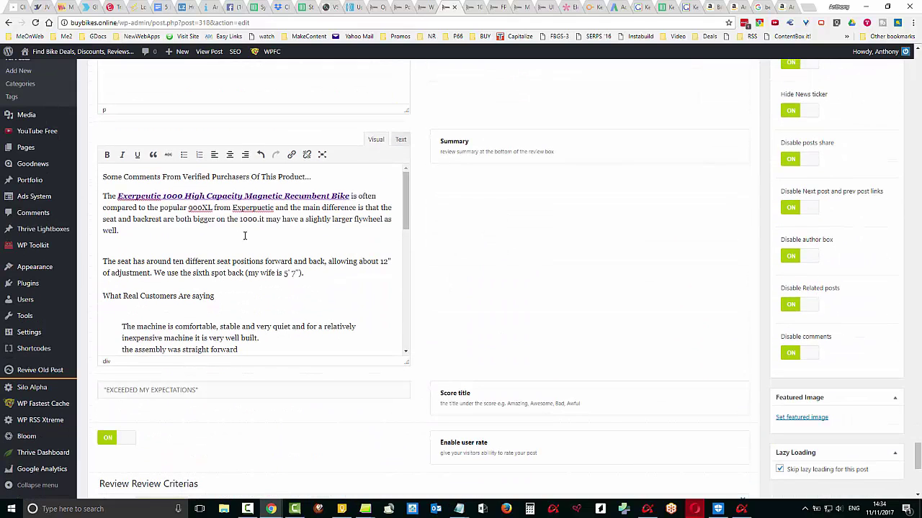
{"action": "left_click", "coordinate": [103, 176]}
{"action": "key", "text": "Return"}
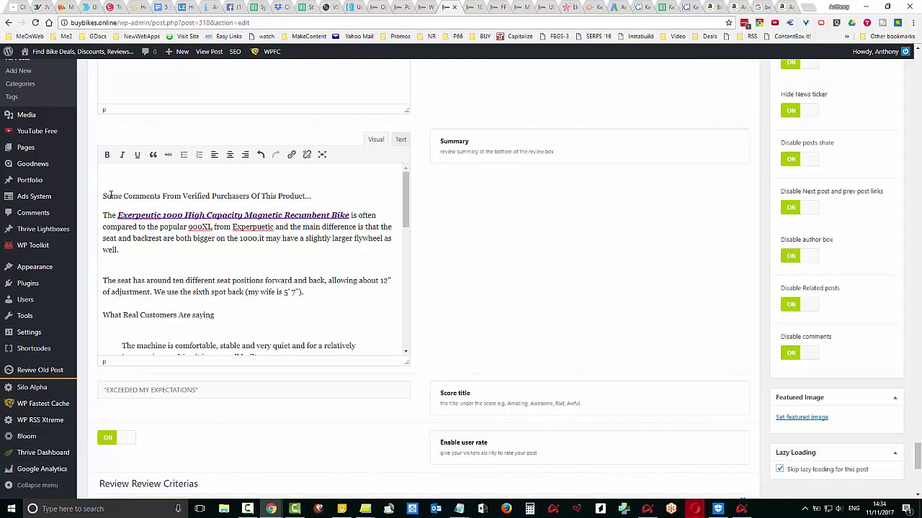
Preview the post again and check the spacing of the review summary, its customer quotes and the user rating
{"action": "scroll", "coordinate": [664, 176], "scroll_direction": "up", "scroll_amount": 10}
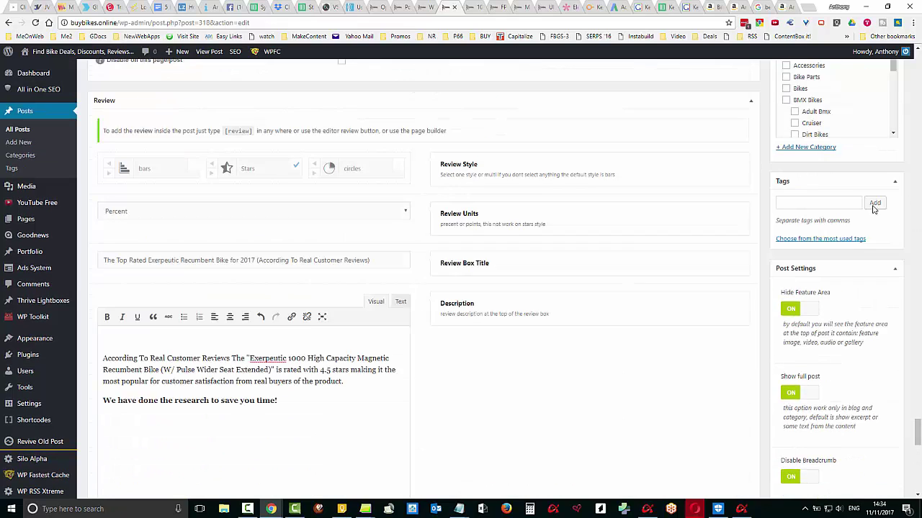
{"action": "left_click", "coordinate": [869, 106]}
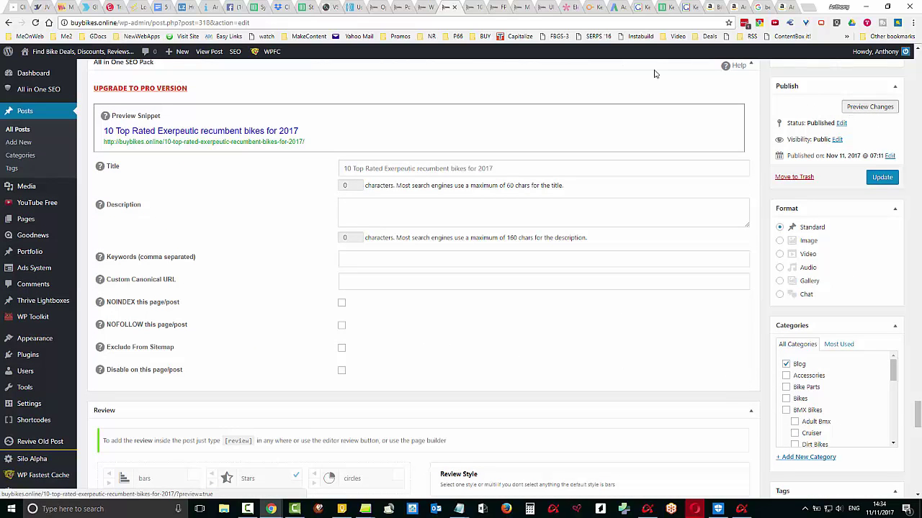
{"action": "left_click", "coordinate": [474, 7]}
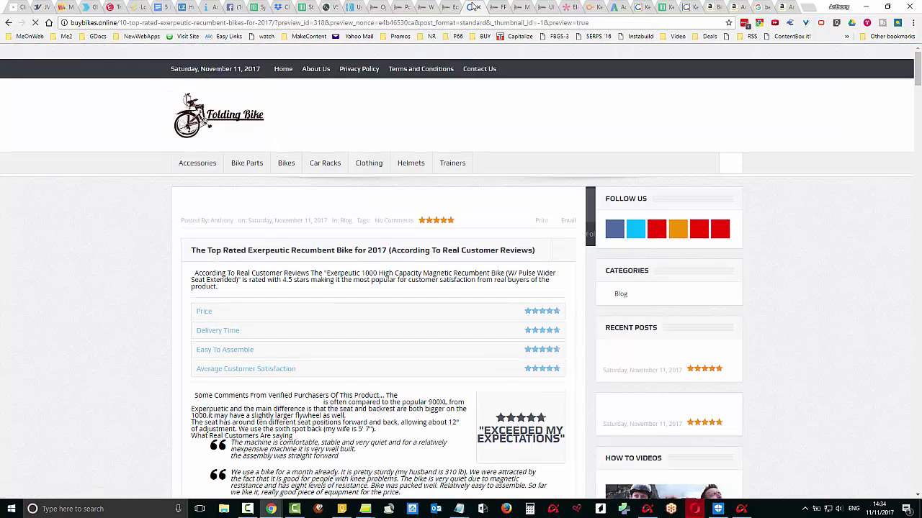
{"action": "scroll", "coordinate": [842, 344], "scroll_direction": "down", "scroll_amount": 4}
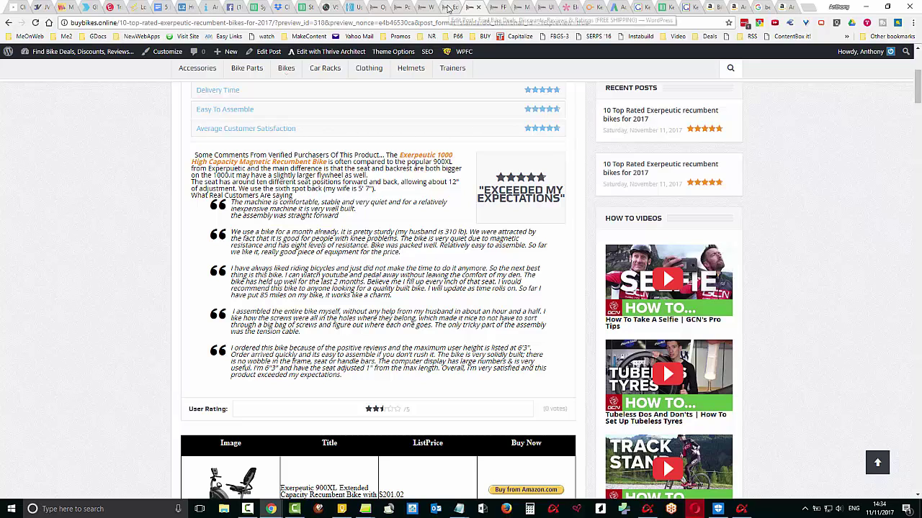
Return to the post editor and go to the post's review settings
{"action": "left_click", "coordinate": [448, 7]}
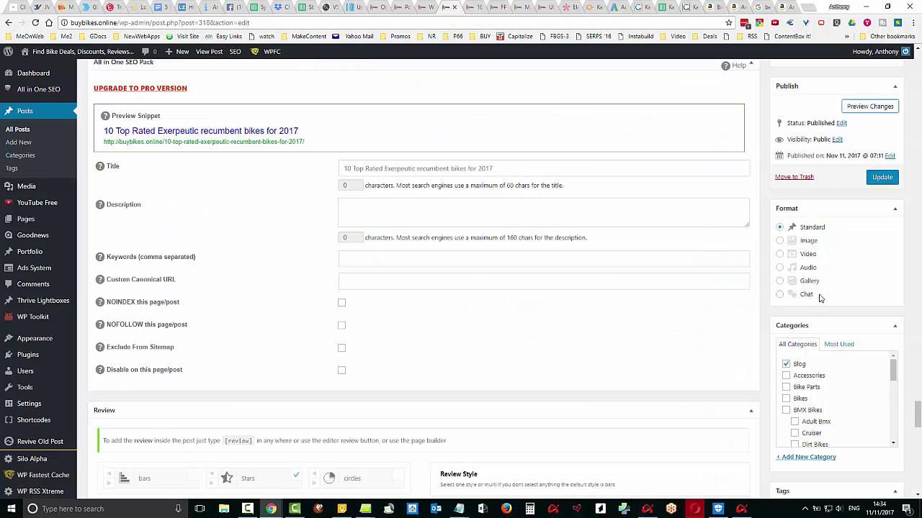
{"action": "scroll", "coordinate": [867, 256], "scroll_direction": "down", "scroll_amount": 2}
{"action": "scroll", "coordinate": [876, 255], "scroll_direction": "down", "scroll_amount": 3}
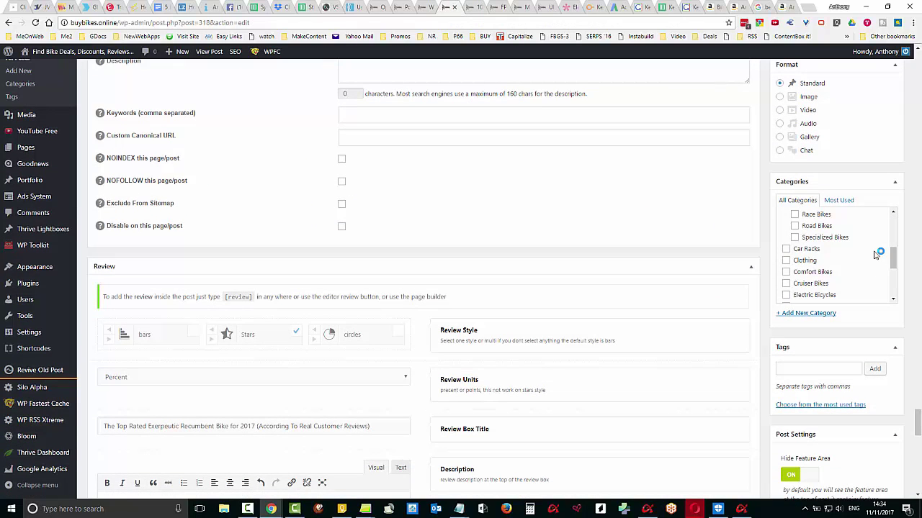
Copy the brand name Exerpeutic from the review description into the post's tag entry, followed by a comma
{"action": "left_click", "coordinate": [805, 369]}
{"action": "scroll", "coordinate": [837, 363], "scroll_direction": "down", "scroll_amount": 1}
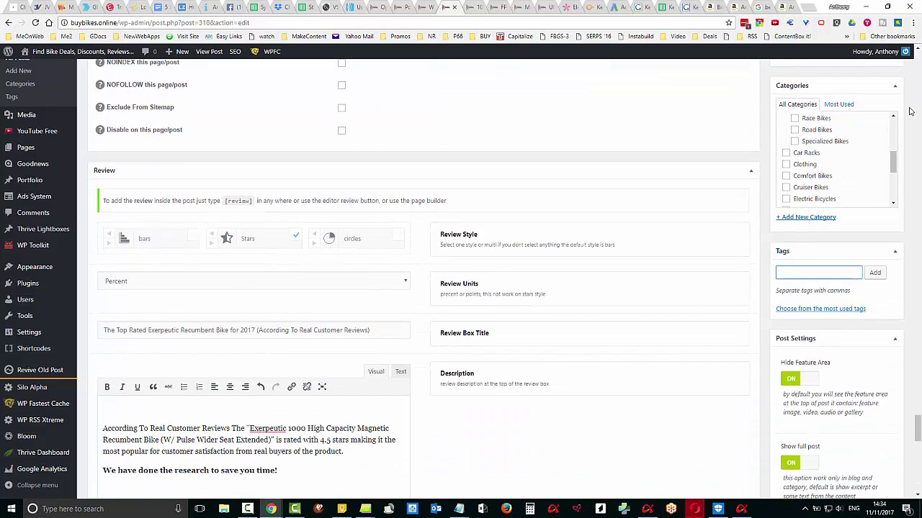
{"action": "left_click_drag", "start_coordinate": [895, 167], "coordinate": [898, 124]}
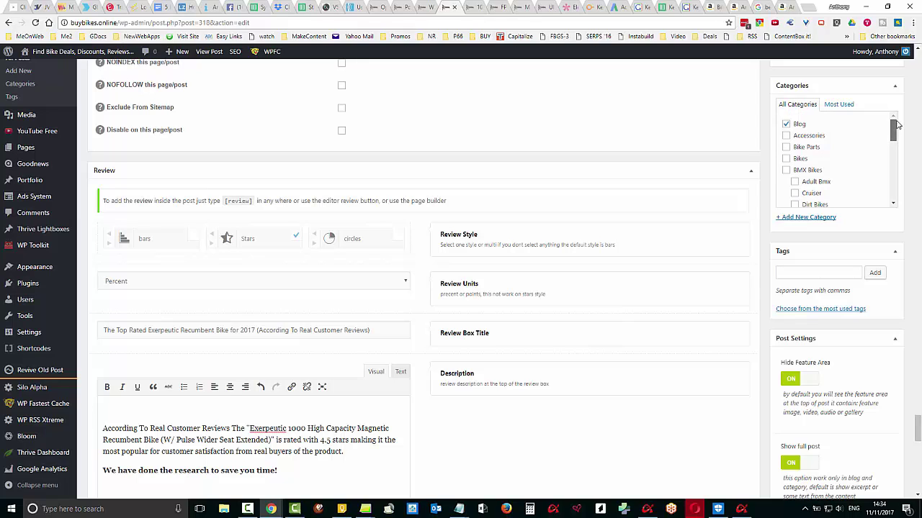
{"action": "left_click", "coordinate": [819, 272]}
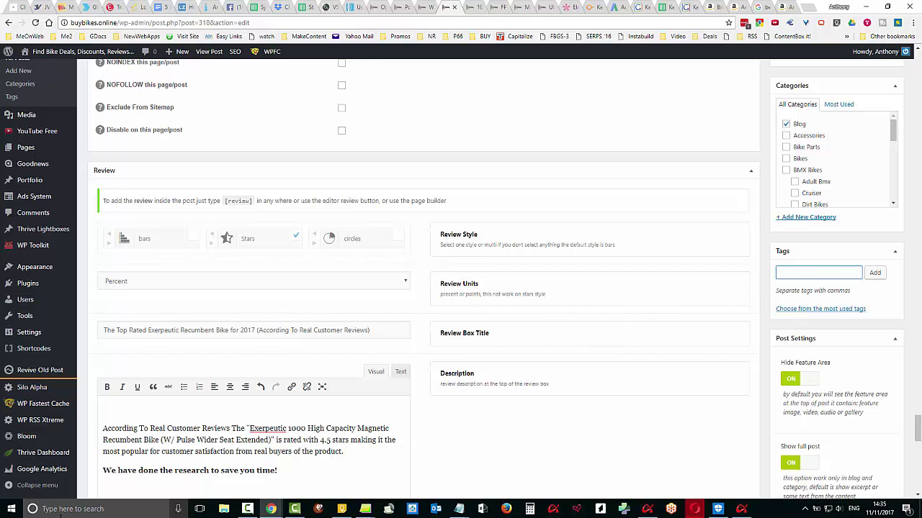
{"action": "double_click", "coordinate": [267, 427]}
{"action": "right_click", "coordinate": [268, 428]}
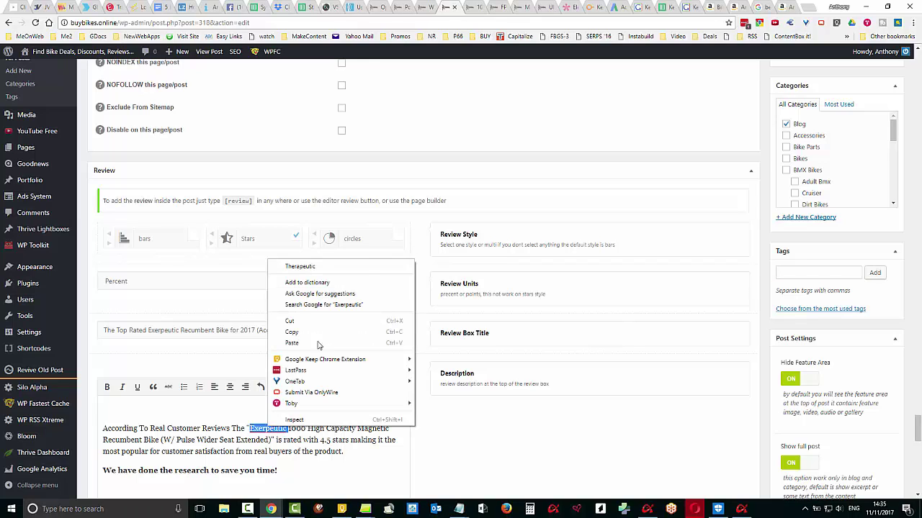
{"action": "left_click", "coordinate": [337, 331]}
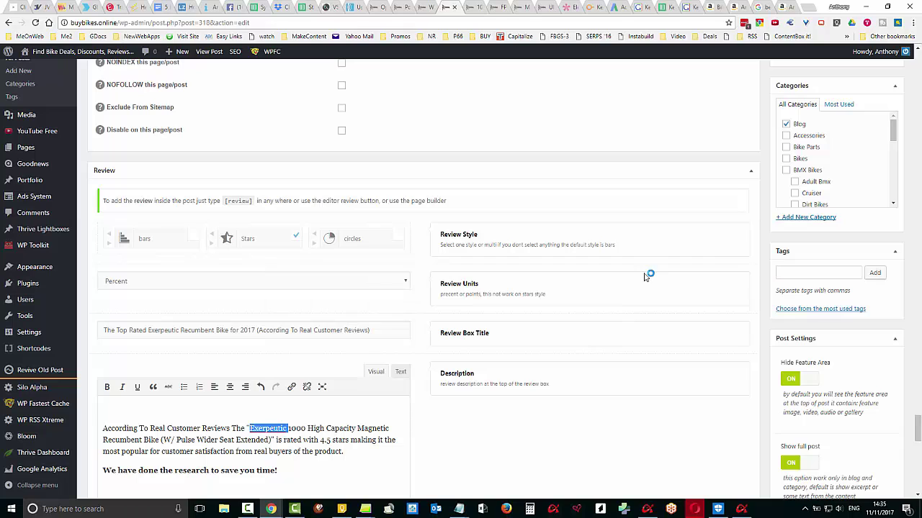
{"action": "left_click", "coordinate": [805, 274]}
{"action": "right_click", "coordinate": [805, 273]}
{"action": "left_click", "coordinate": [830, 331]}
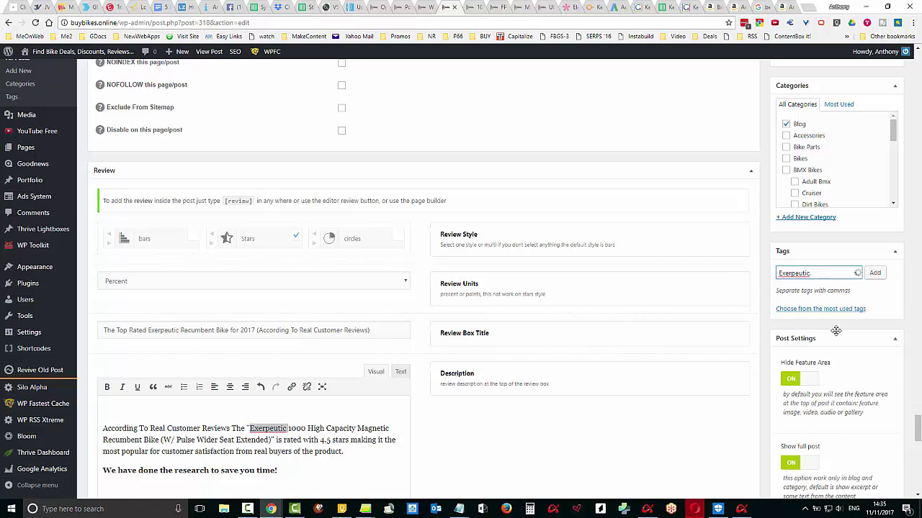
Copy "Recumbent Bike" from the review description into the tag entry after Exerpeutic, followed by a comma
{"action": "left_click_drag", "start_coordinate": [105, 439], "coordinate": [159, 439]}
{"action": "right_click", "coordinate": [149, 439]}
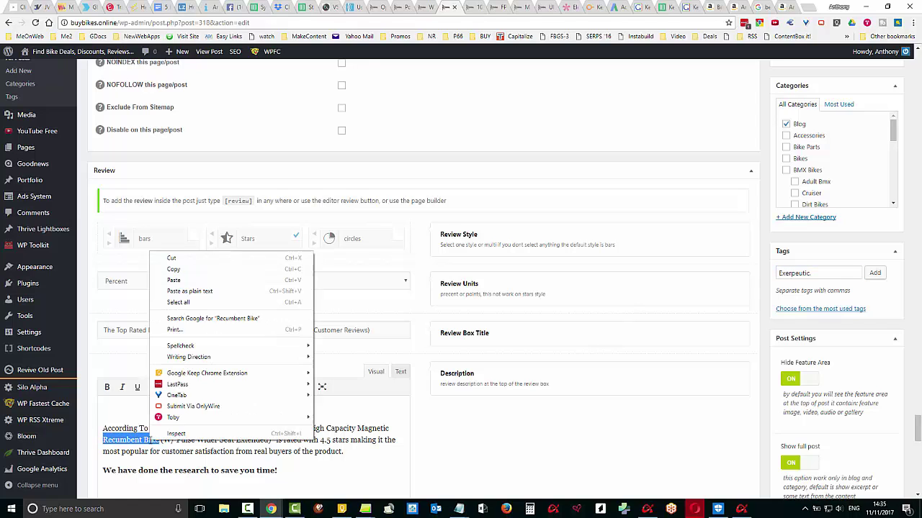
{"action": "left_click", "coordinate": [188, 270]}
{"action": "left_click", "coordinate": [846, 276]}
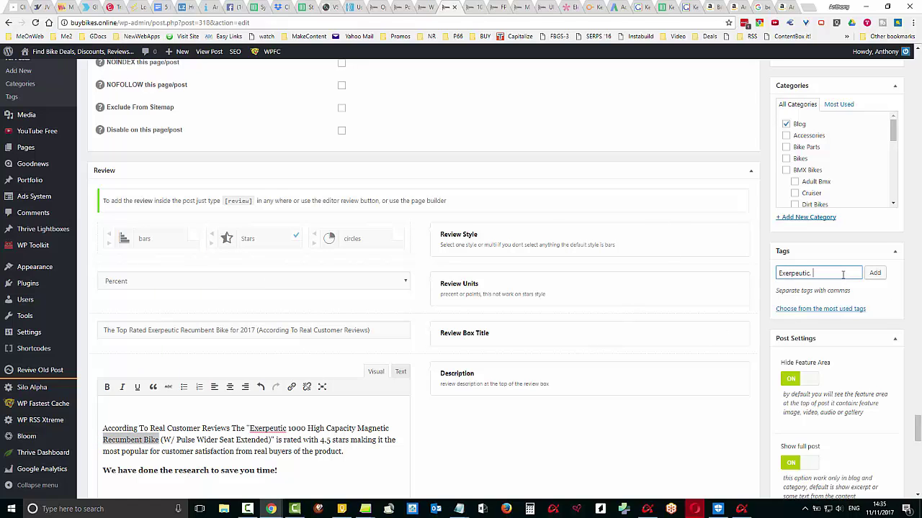
{"action": "right_click", "coordinate": [846, 276]}
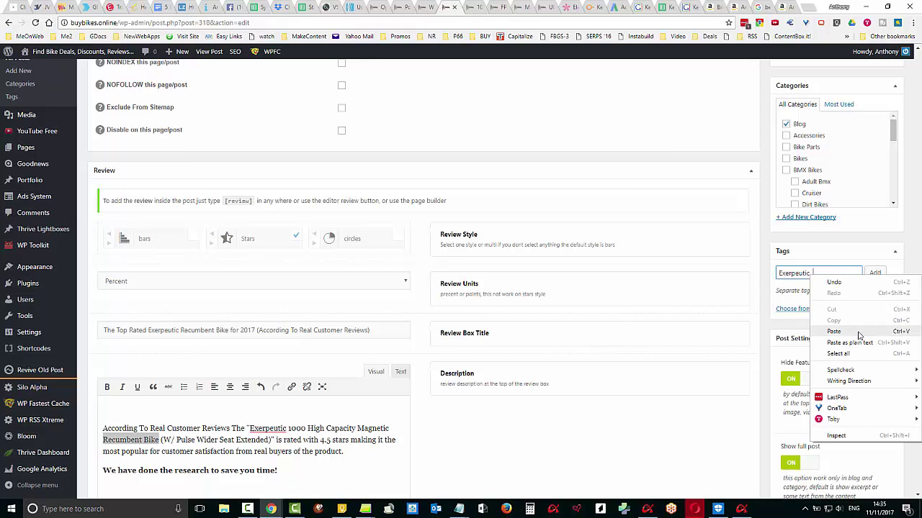
{"action": "left_click", "coordinate": [834, 332]}
{"action": "type", "text": ","}
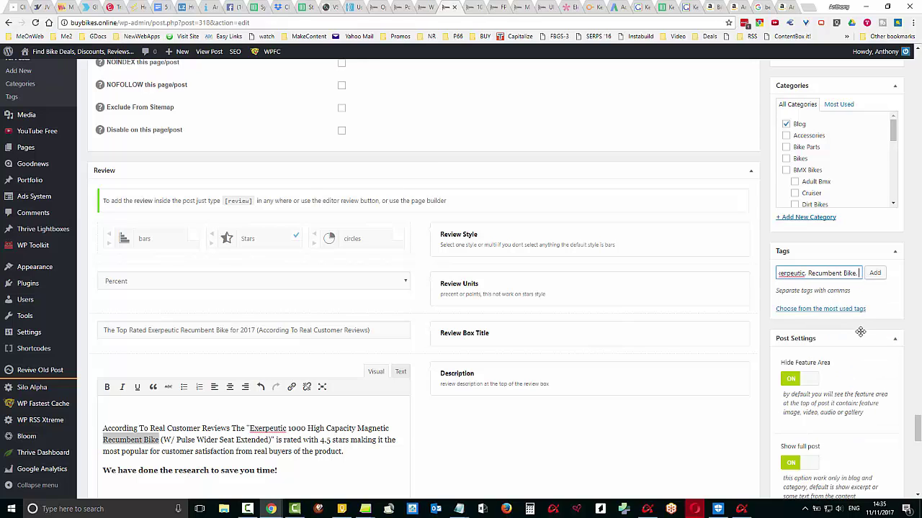
Extend the tag entry with 2017, 2018, Top Rated and Real Customer Reviews, correcting the spelling of Customer
{"action": "type", "text": " 2017, 2018,"}
{"action": "left_click", "coordinate": [347, 451]}
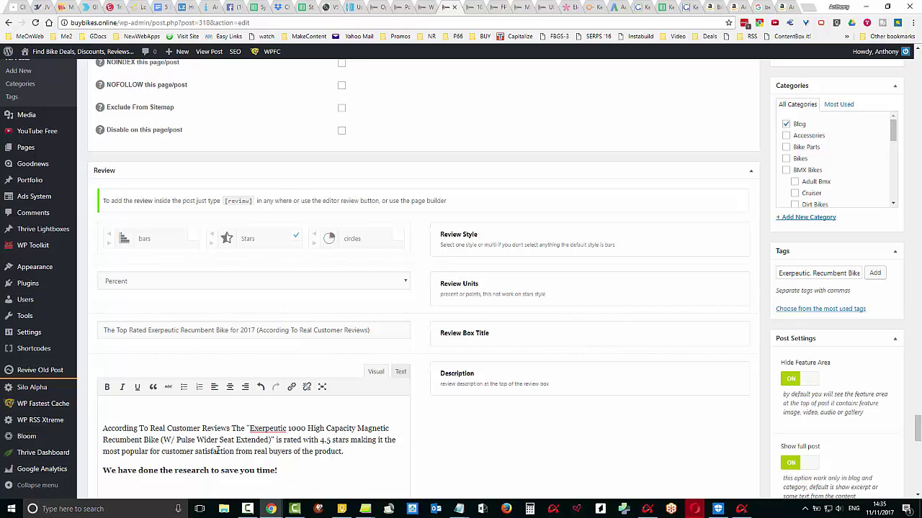
{"action": "left_click_drag", "start_coordinate": [852, 274], "coordinate": [864, 273]}
{"action": "left_click", "coordinate": [861, 274]}
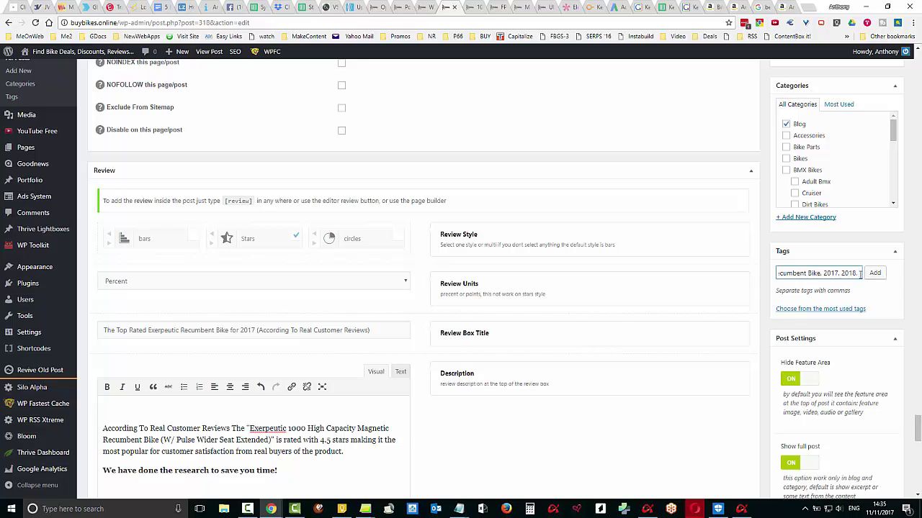
{"action": "type", "text": "Top Rate"}
{"action": "type", "text": "d, Real"}
{"action": "type", "text": " Custom"}
{"action": "type", "text": "er Reviews"}
{"action": "right_click", "coordinate": [819, 274]}
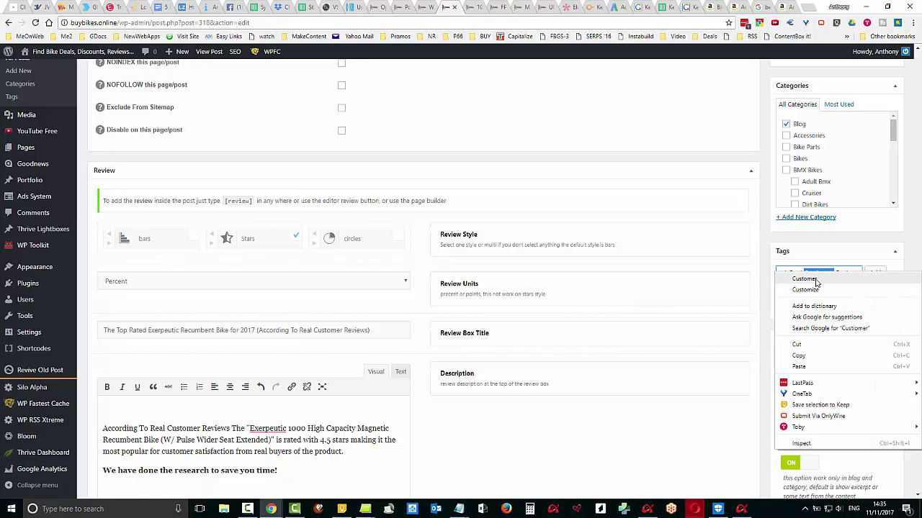
{"action": "left_click", "coordinate": [309, 167]}
Enter a period on the blank first line of the review description and return to the post's publishing options
{"action": "scroll", "coordinate": [345, 317], "scroll_direction": "down", "scroll_amount": 2}
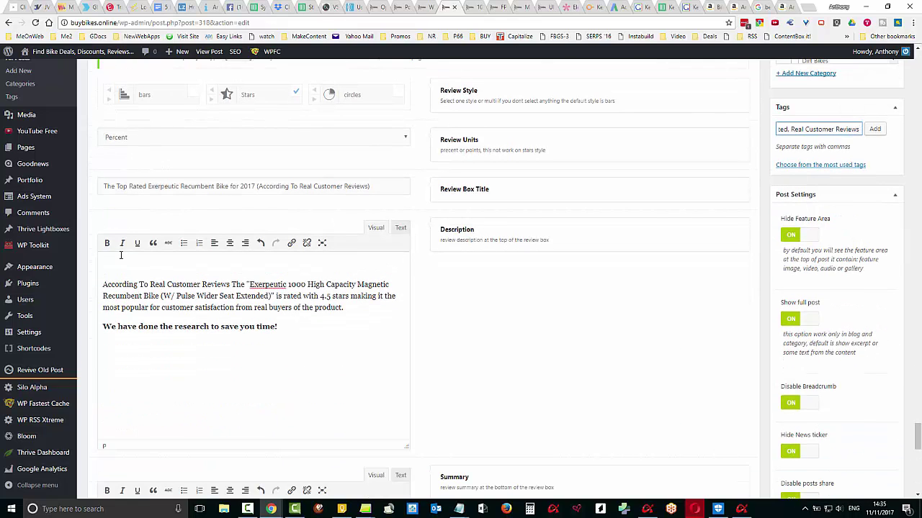
{"action": "left_click", "coordinate": [128, 266]}
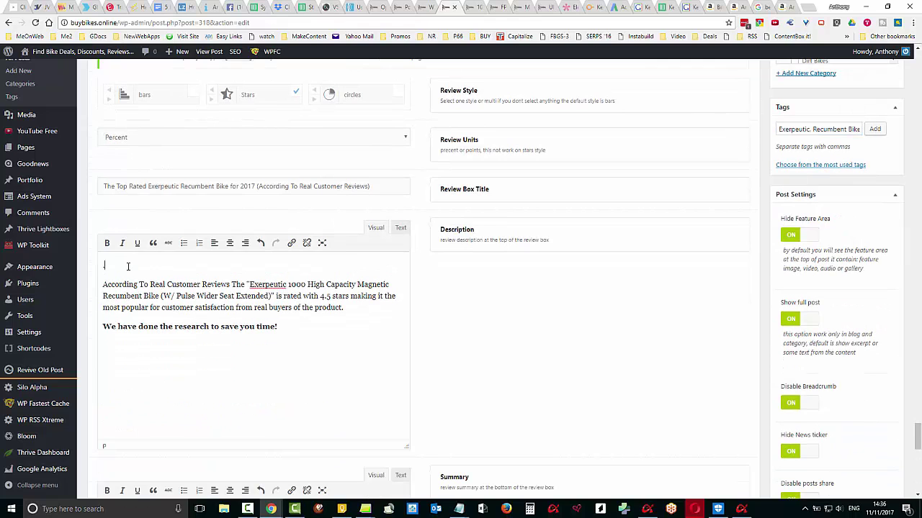
{"action": "left_click", "coordinate": [393, 390]}
{"action": "scroll", "coordinate": [669, 282], "scroll_direction": "up", "scroll_amount": 3}
{"action": "scroll", "coordinate": [669, 281], "scroll_direction": "up", "scroll_amount": 3}
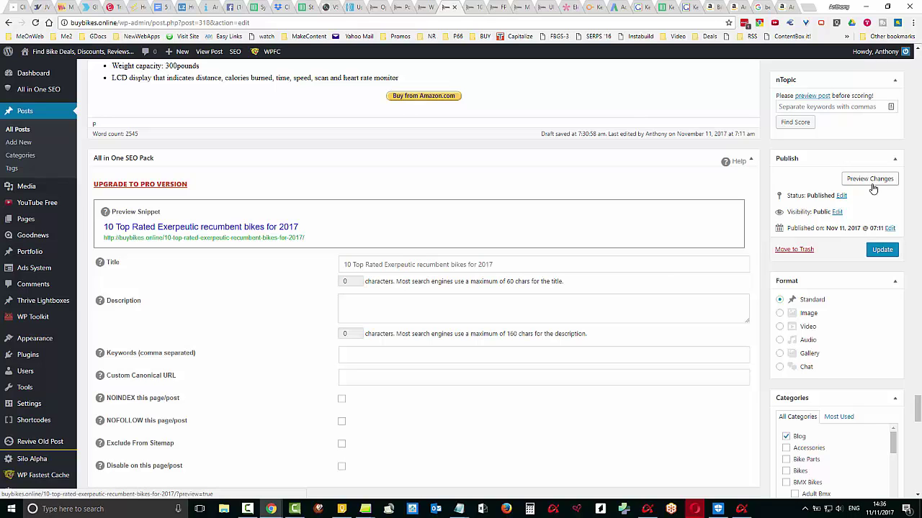
{"action": "scroll", "coordinate": [822, 229], "scroll_direction": "up", "scroll_amount": 1}
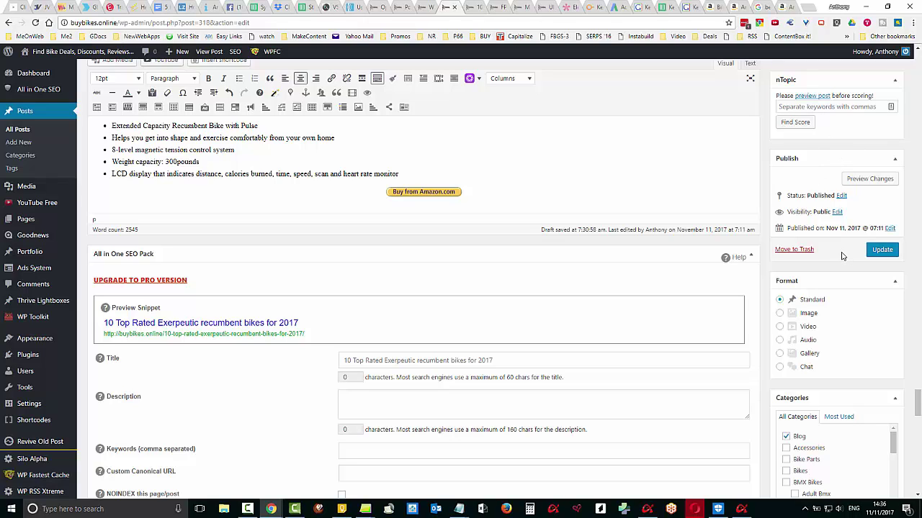
Open the full-size product image of the Exerpeutic 1000 recumbent bike from its Amazon page in a separate tab
{"action": "left_click", "coordinate": [782, 8]}
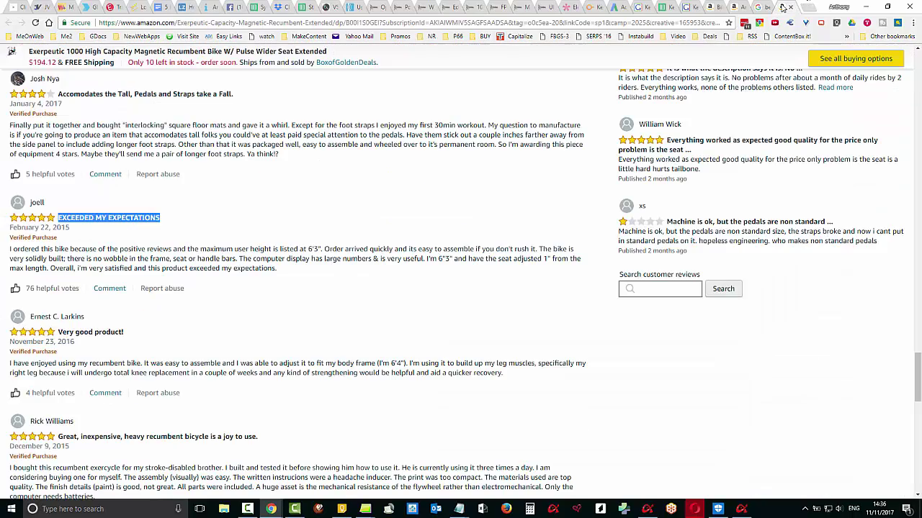
{"action": "scroll", "coordinate": [735, 226], "scroll_direction": "up", "scroll_amount": 20}
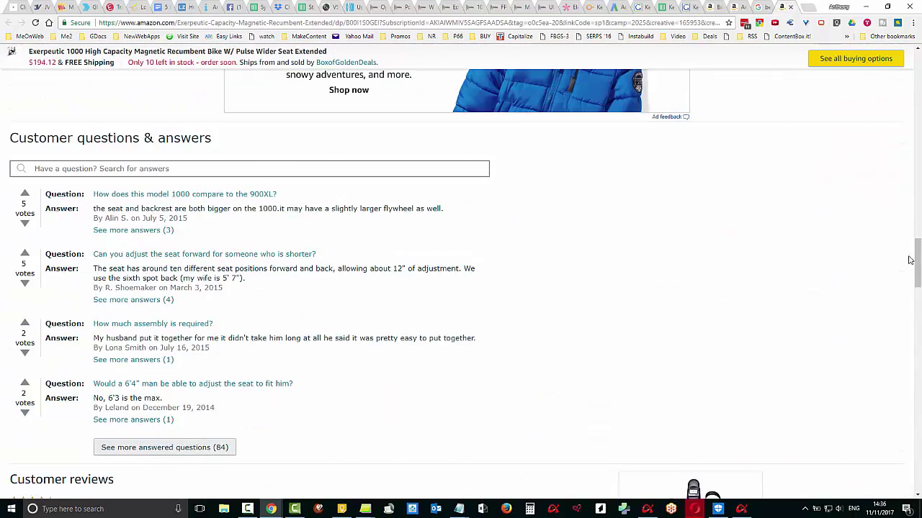
{"action": "left_click_drag", "start_coordinate": [918, 260], "coordinate": [917, 65]}
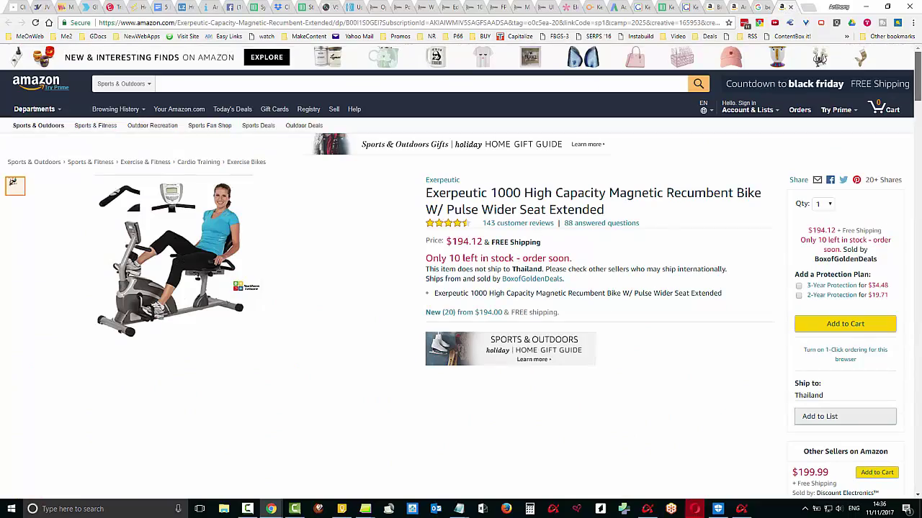
{"action": "left_click", "coordinate": [183, 226]}
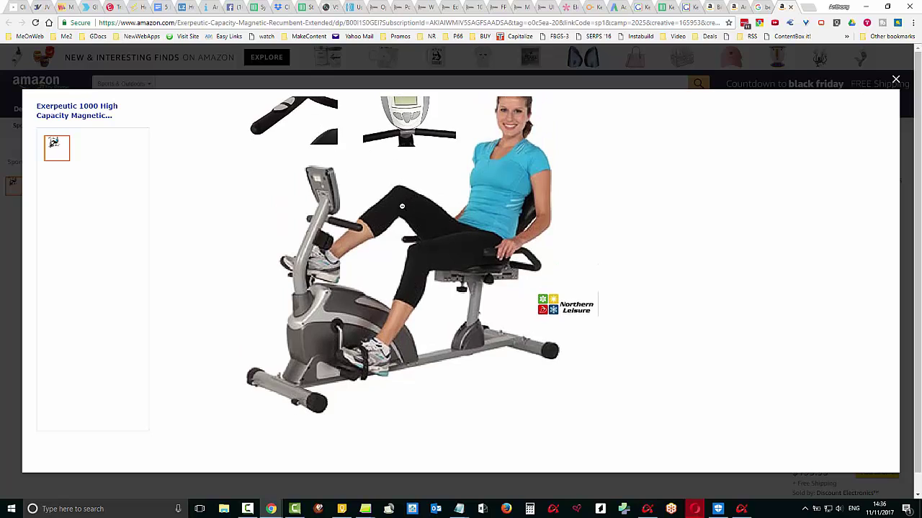
{"action": "right_click", "coordinate": [401, 206]}
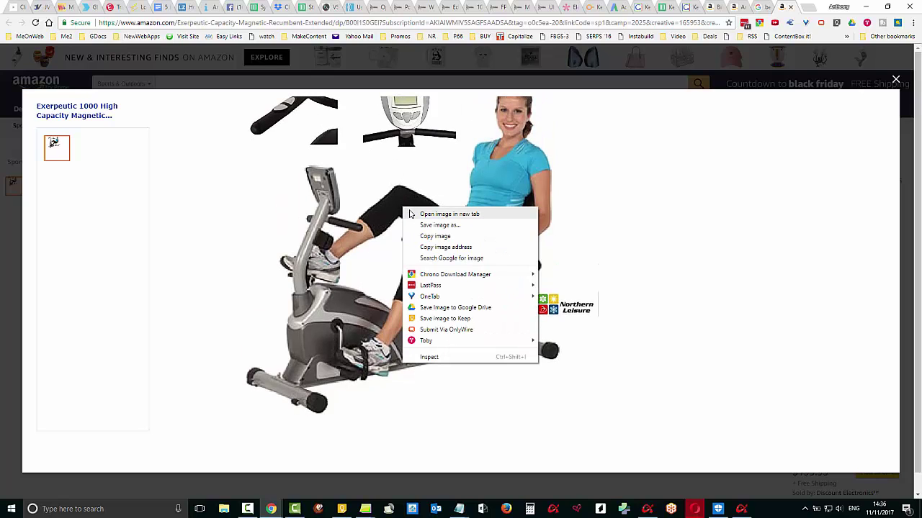
{"action": "left_click", "coordinate": [409, 214]}
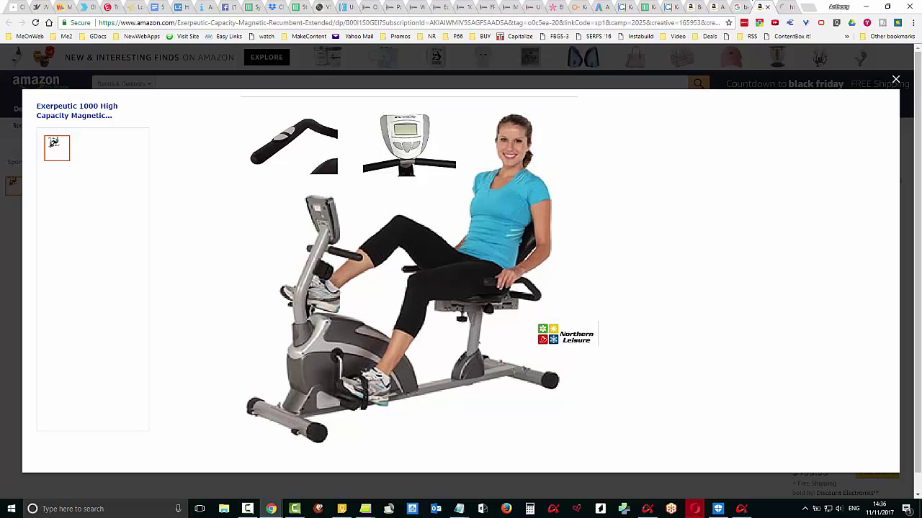
{"action": "left_click", "coordinate": [790, 7]}
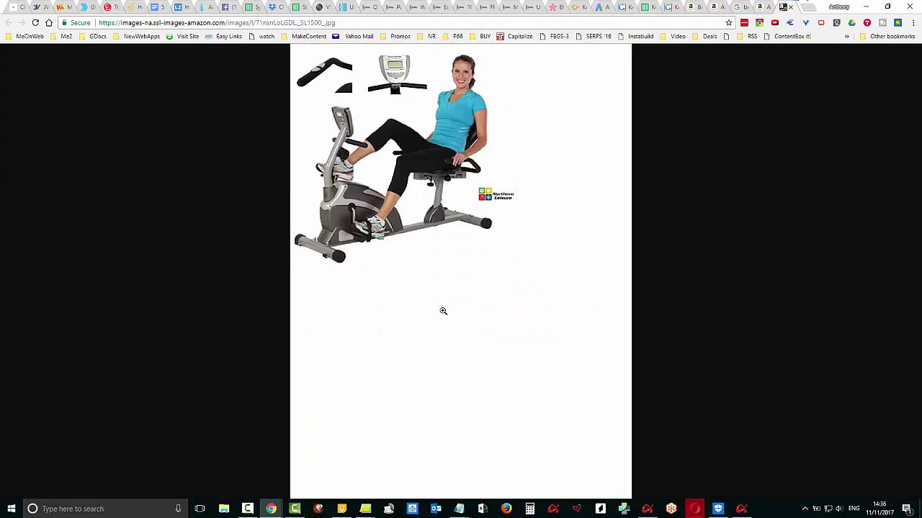
{"action": "right_click", "coordinate": [374, 160]}
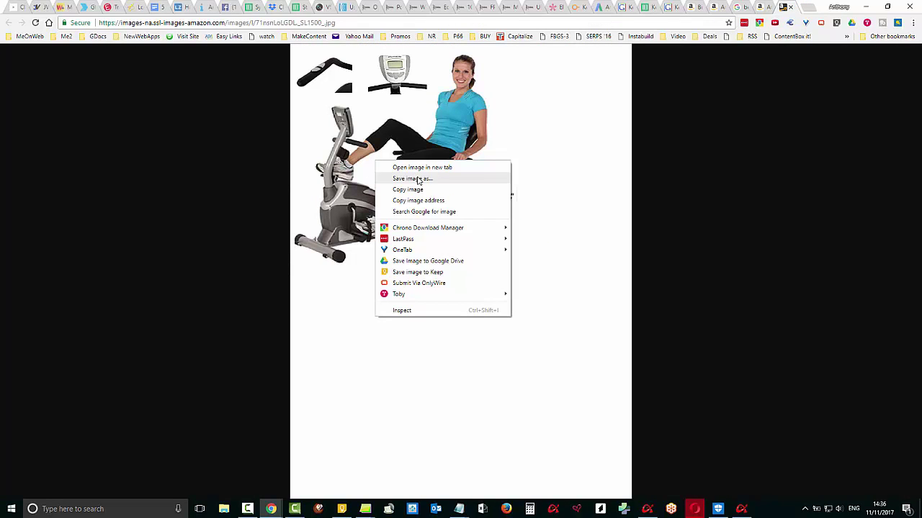
{"action": "left_click", "coordinate": [417, 180]}
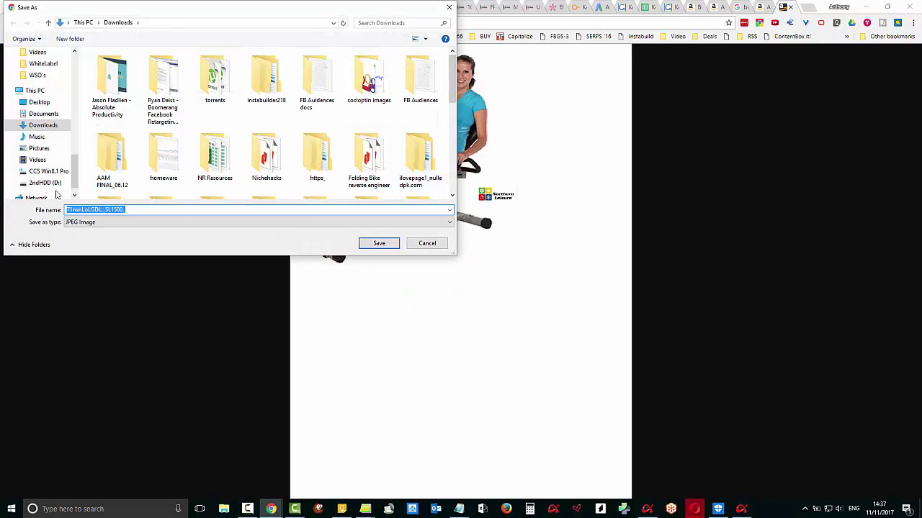
{"action": "left_click", "coordinate": [39, 148]}
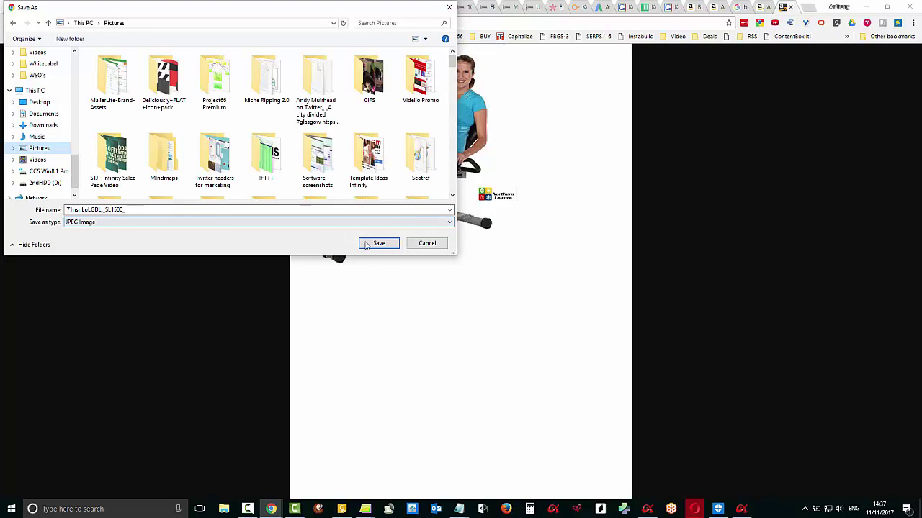
{"action": "double_click", "coordinate": [169, 209]}
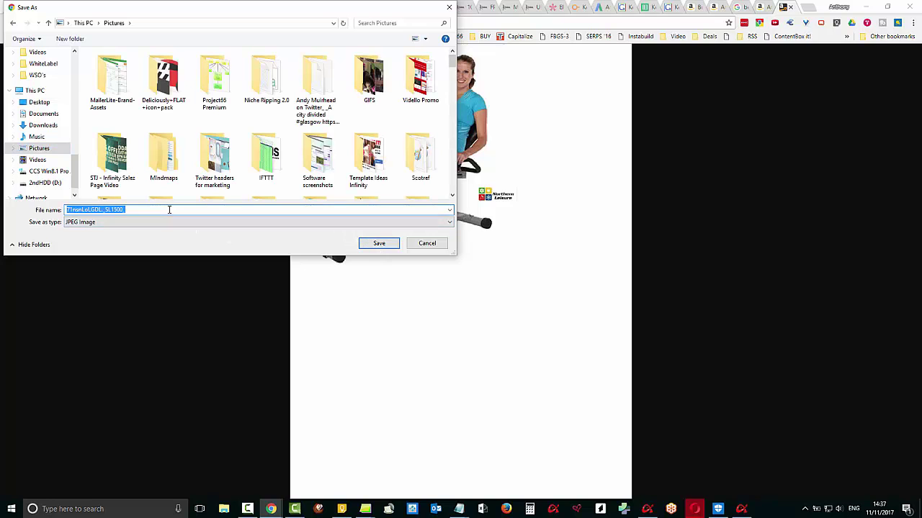
{"action": "left_click", "coordinate": [740, 509]}
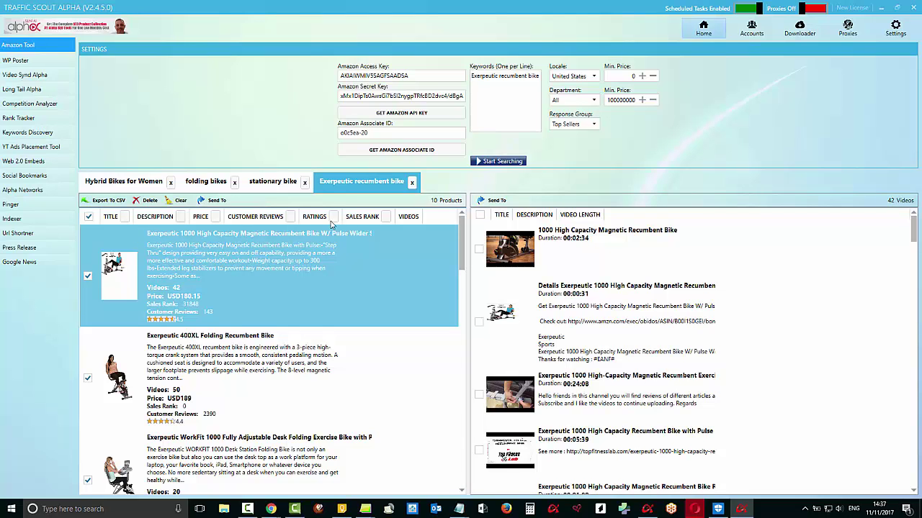
{"action": "left_click", "coordinate": [879, 7]}
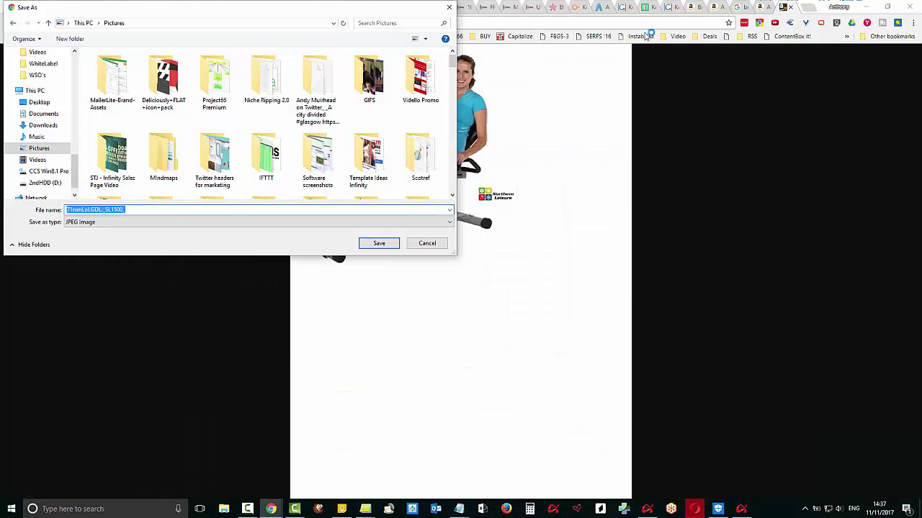
{"action": "left_click", "coordinate": [431, 245]}
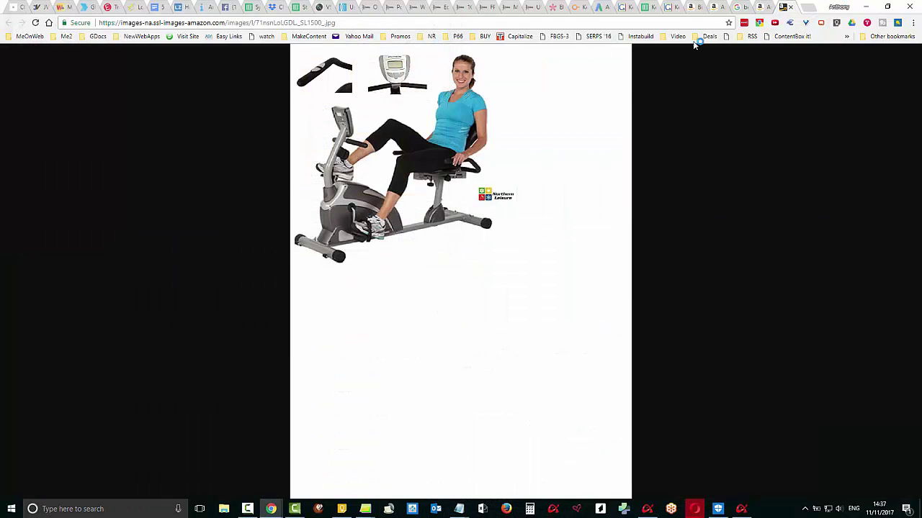
Go back through the open product tabs and close the Google results for "best exerpeutic recumbent bikes"
{"action": "key", "text": "ctrl+shift+Tab"}
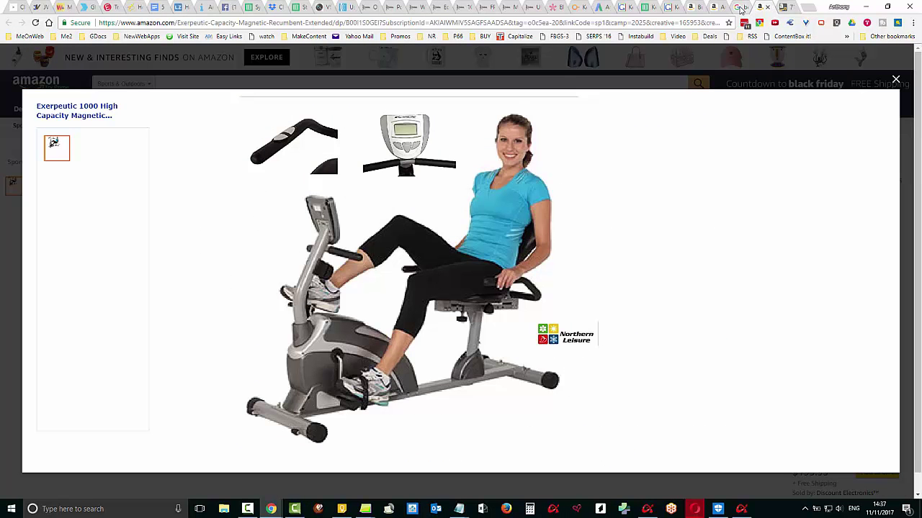
{"action": "key", "text": "Escape"}
{"action": "left_click", "coordinate": [556, 209]}
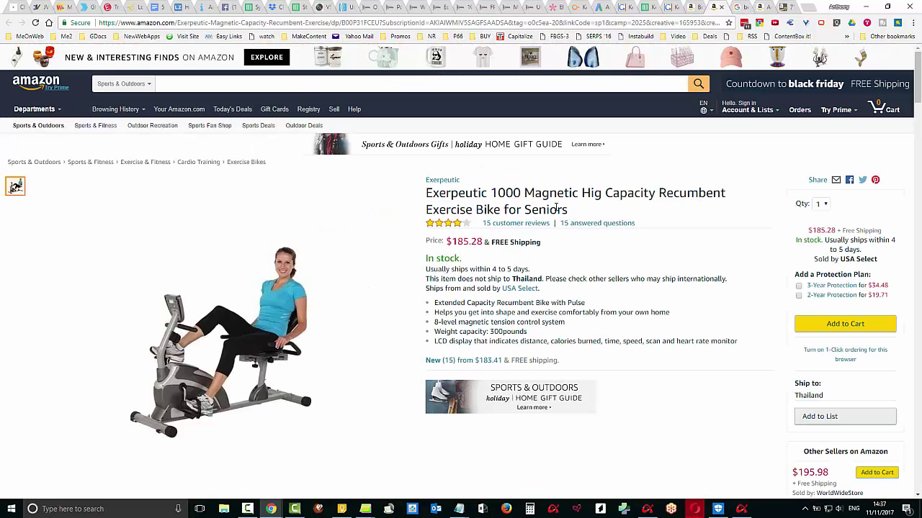
{"action": "left_click", "coordinate": [723, 8]}
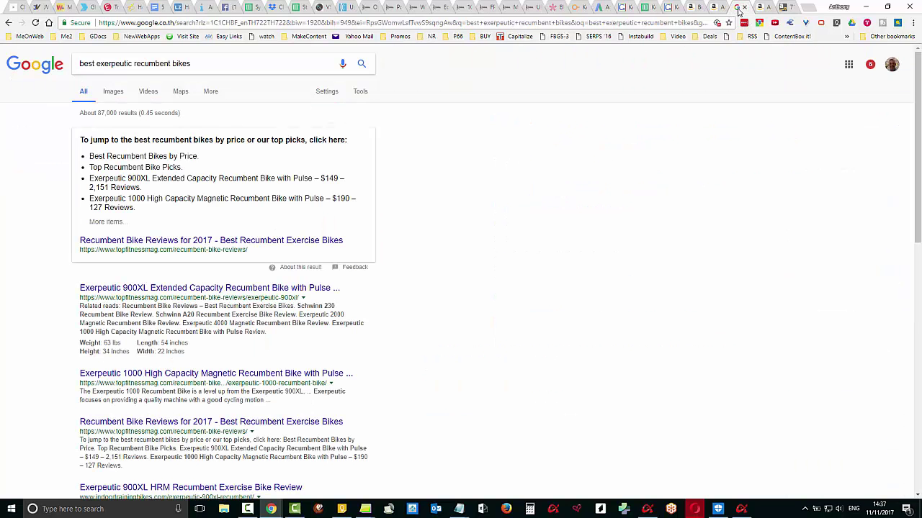
{"action": "left_click", "coordinate": [744, 8]}
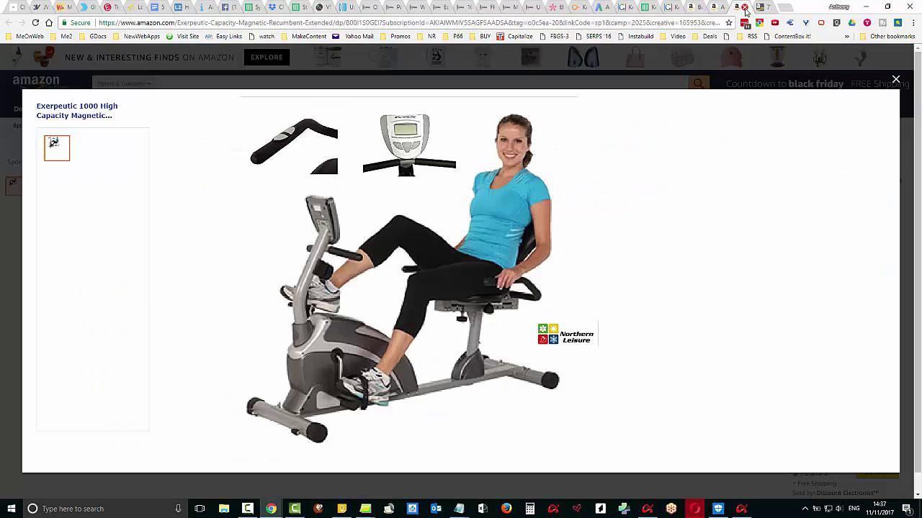
Switch to Traffic Scout Alpha and open the Amazon page of the Exerpeutic 1000 High Capacity Magnetic Recumbent Bike W/ Pulse Wider Seat
{"action": "left_click", "coordinate": [689, 8]}
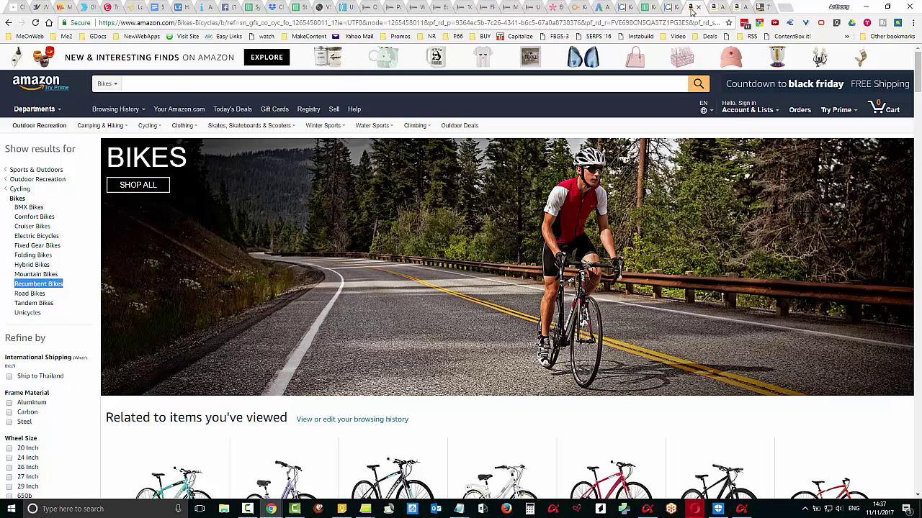
{"action": "left_click", "coordinate": [719, 9]}
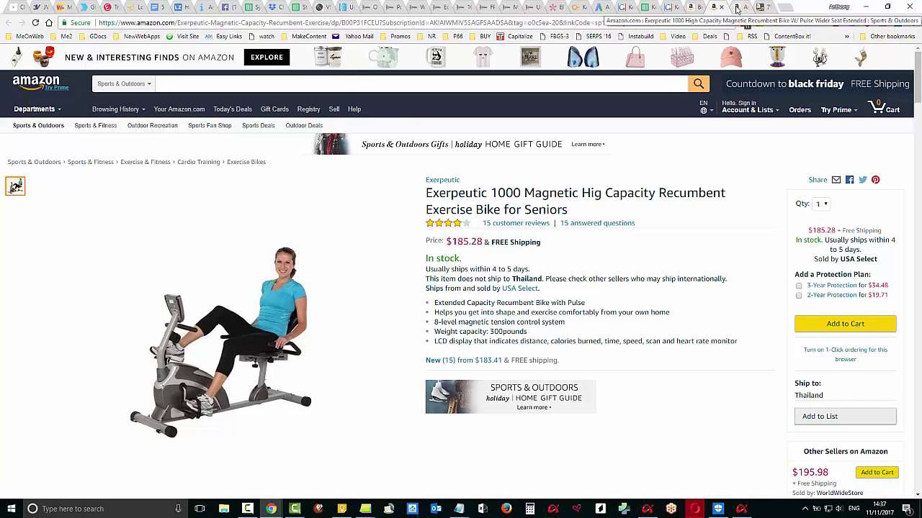
{"action": "left_click", "coordinate": [741, 510]}
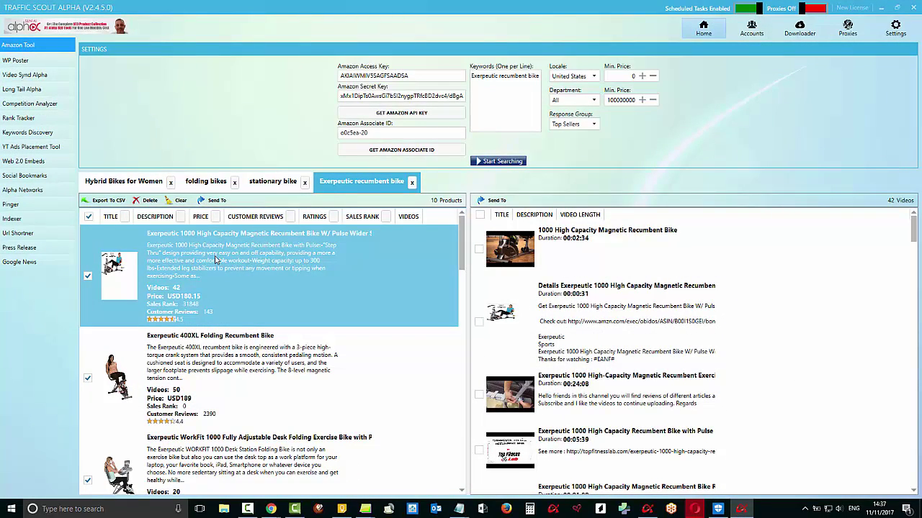
{"action": "right_click", "coordinate": [214, 260]}
{"action": "left_click", "coordinate": [254, 265]}
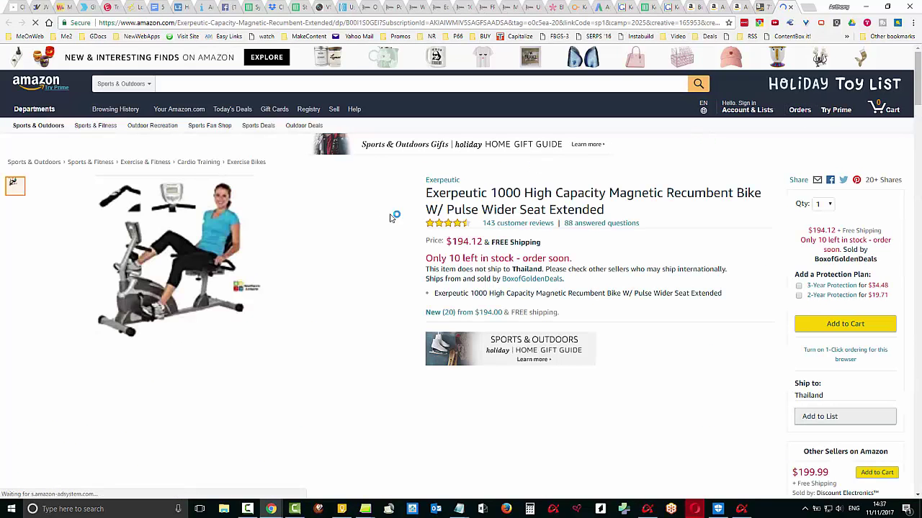
Copy the full product title from the bike's Amazon page
{"action": "left_click_drag", "start_coordinate": [423, 193], "coordinate": [599, 201]}
{"action": "right_click", "coordinate": [599, 201]}
{"action": "left_click", "coordinate": [614, 208]}
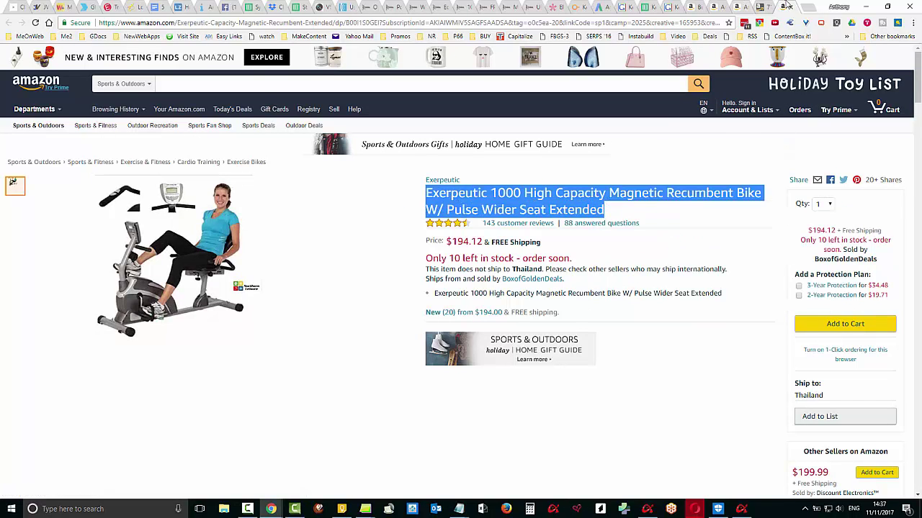
Try to save the full-size bike image in the Pictures folder with the copied product title as its file name
{"action": "left_click", "coordinate": [761, 8]}
{"action": "right_click", "coordinate": [471, 109]}
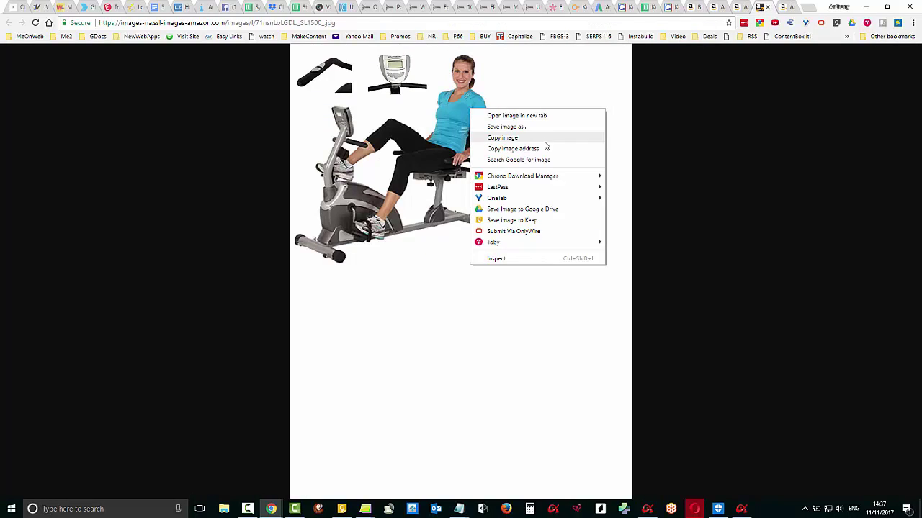
{"action": "left_click", "coordinate": [535, 129]}
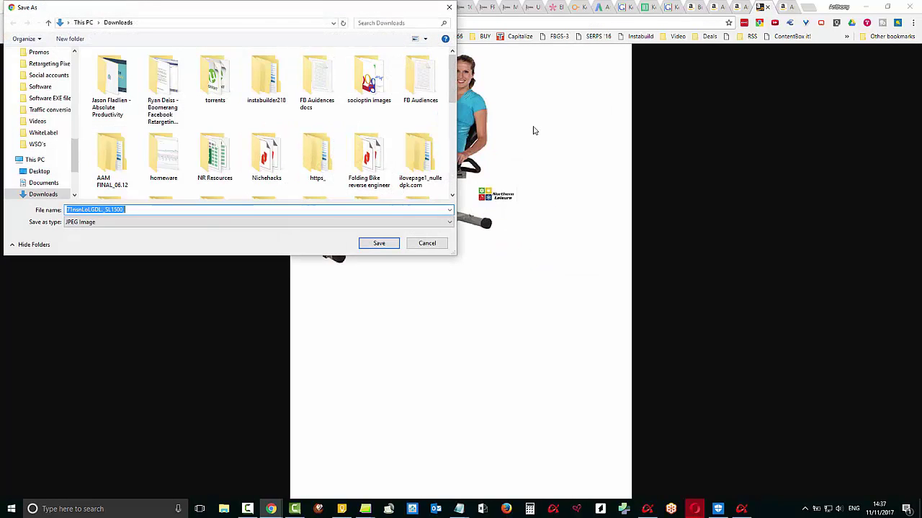
{"action": "right_click", "coordinate": [74, 209]}
{"action": "left_click", "coordinate": [120, 252]}
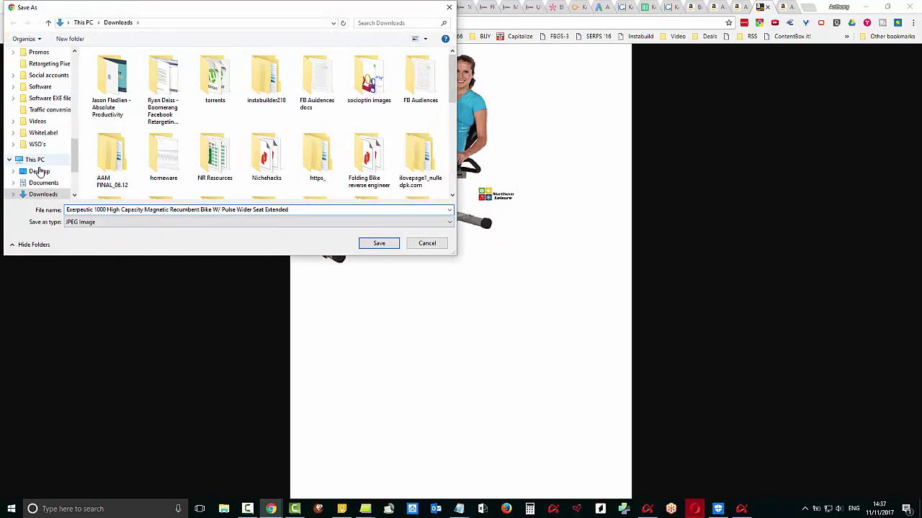
{"action": "scroll", "coordinate": [43, 180], "scroll_direction": "down", "scroll_amount": 1}
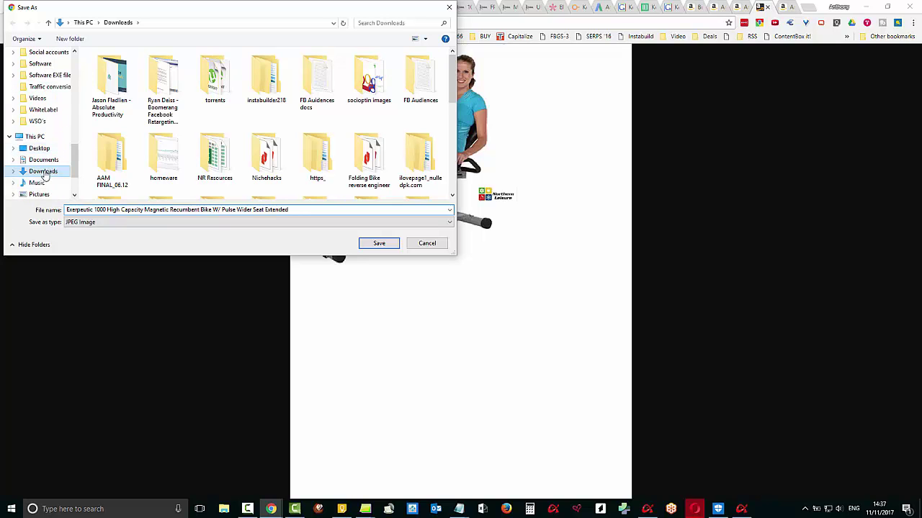
{"action": "left_click", "coordinate": [39, 194]}
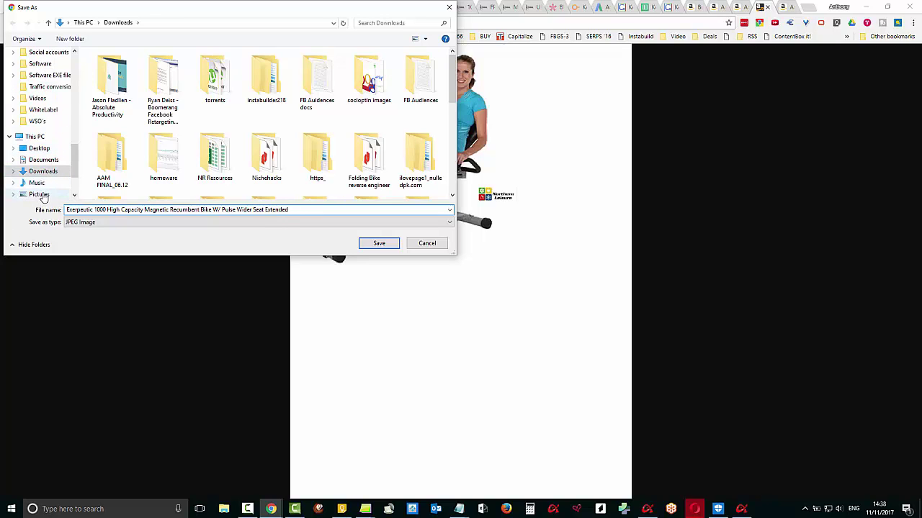
{"action": "left_click", "coordinate": [375, 243]}
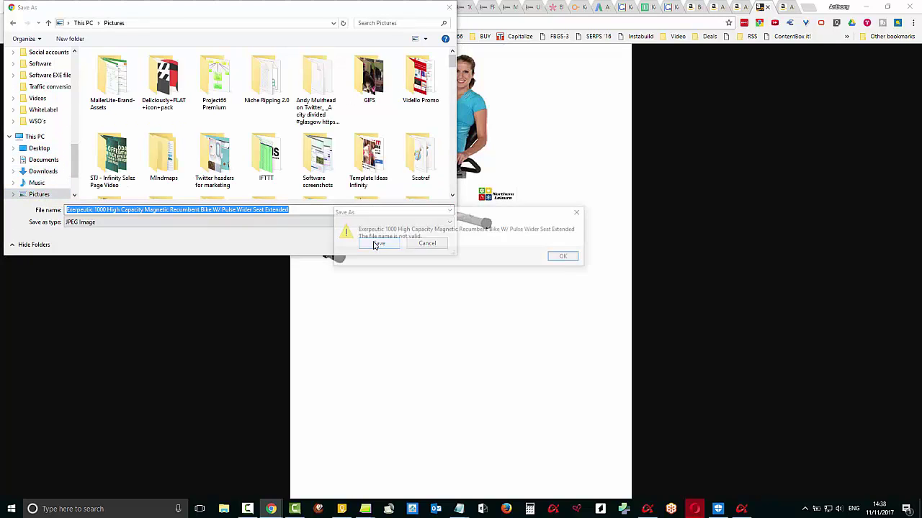
{"action": "left_click", "coordinate": [564, 258]}
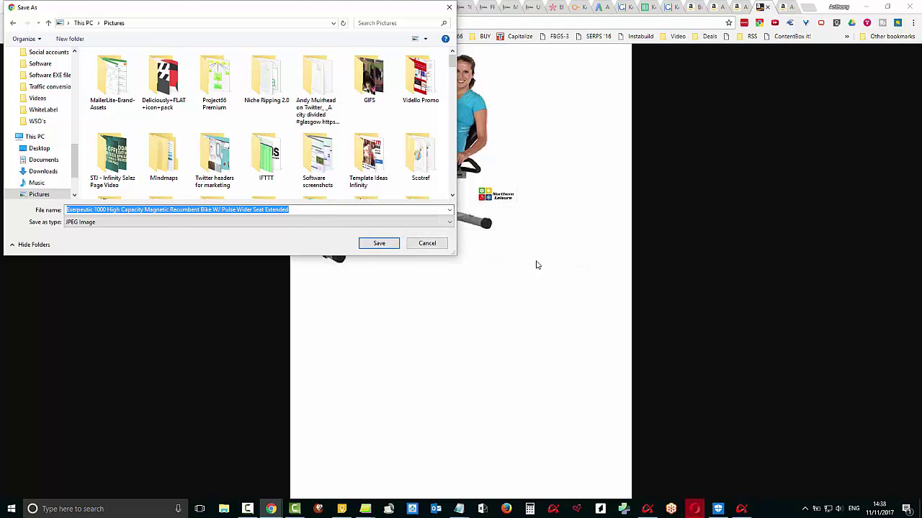
Change "W/" to "With" in the file name and save the image in the Pictures folder
{"action": "left_click", "coordinate": [134, 198]}
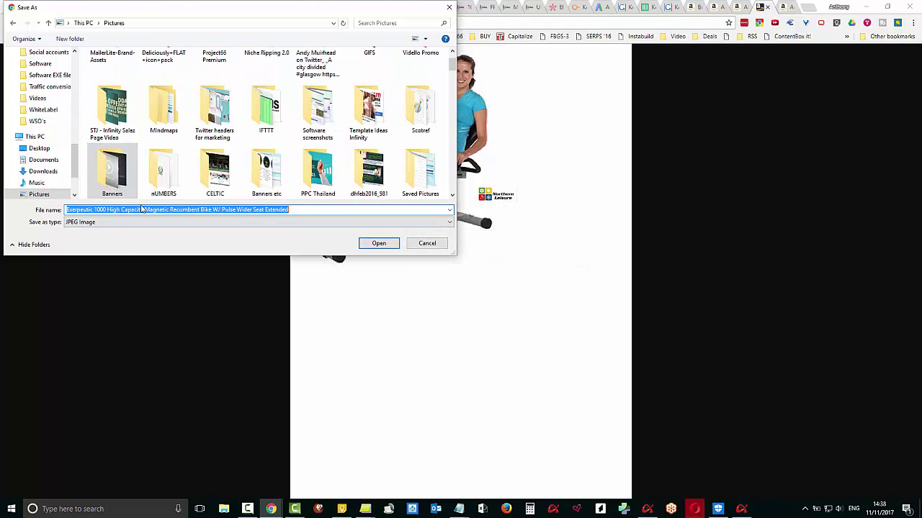
{"action": "left_click", "coordinate": [321, 207]}
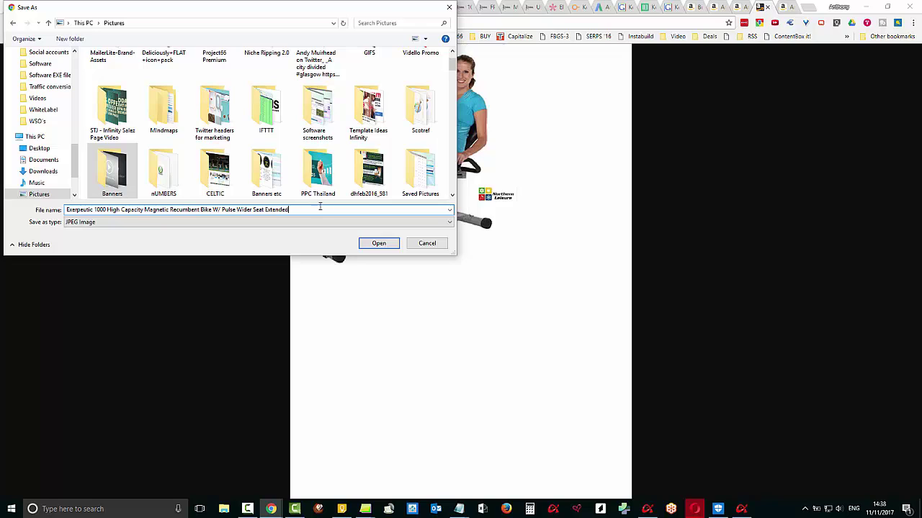
{"action": "left_click", "coordinate": [220, 210]}
{"action": "key", "text": "BackSpace"}
{"action": "type", "text": "ith"}
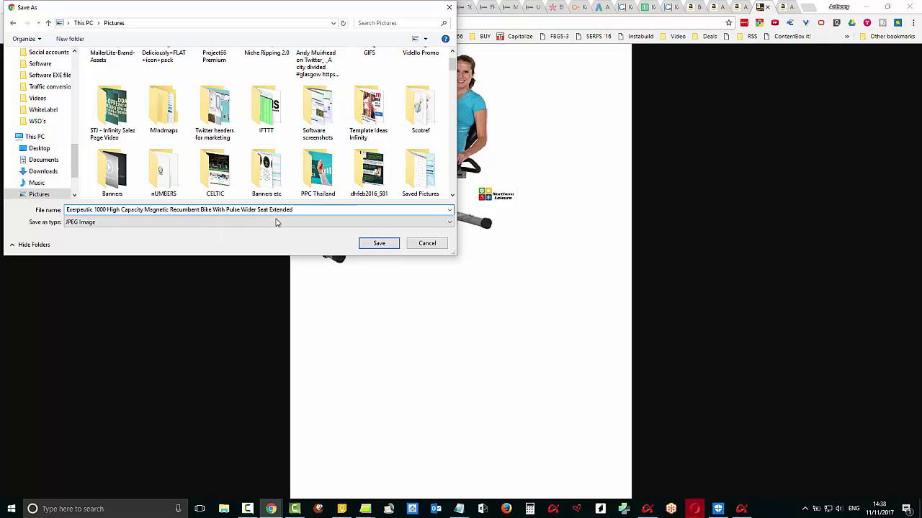
{"action": "left_click", "coordinate": [378, 243]}
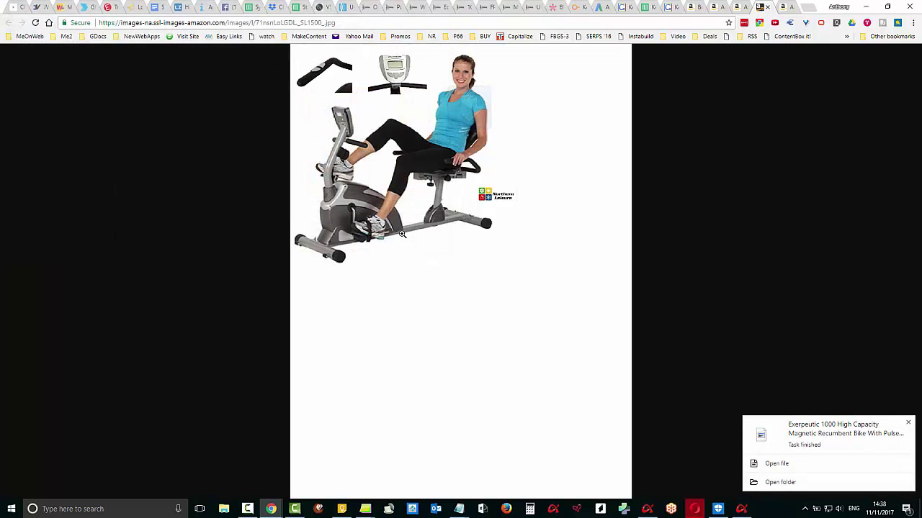
Open the downloaded bike image in Paint and maximize its window
{"action": "left_click", "coordinate": [784, 464]}
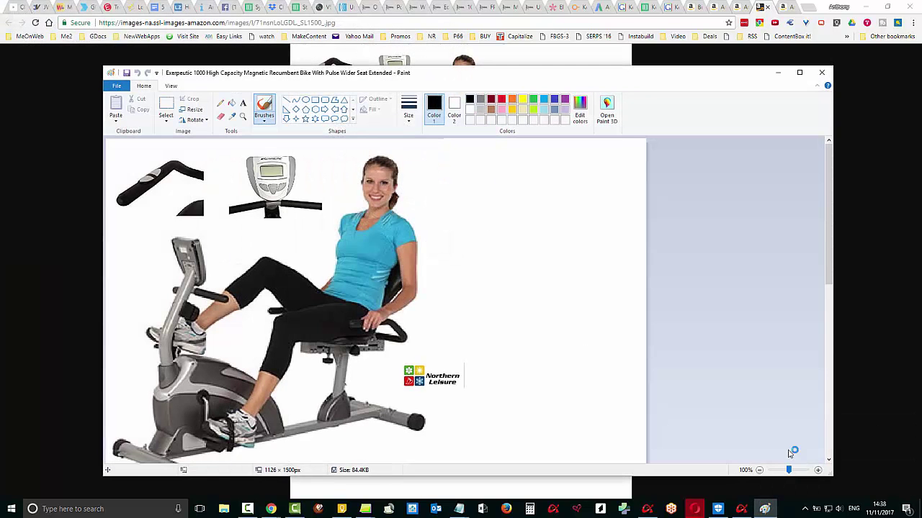
{"action": "scroll", "coordinate": [574, 201], "scroll_direction": "down", "scroll_amount": 3}
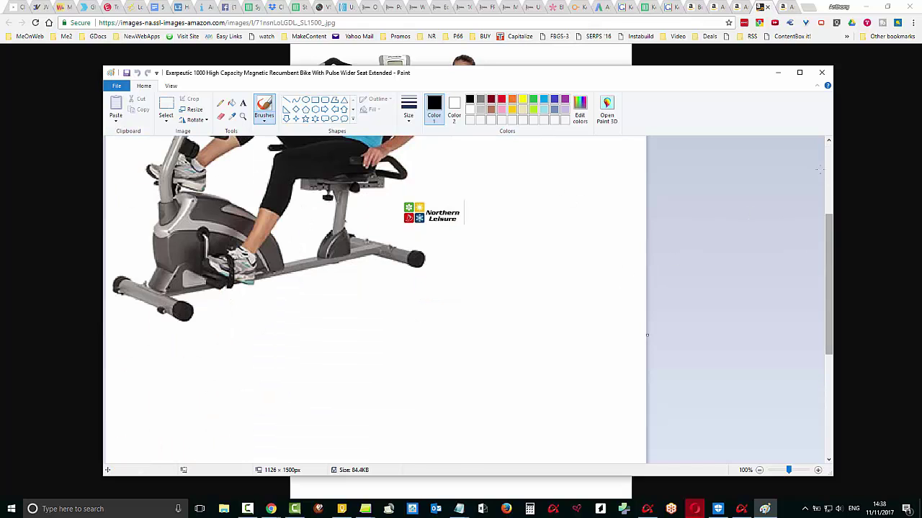
{"action": "left_click", "coordinate": [799, 72]}
{"action": "scroll", "coordinate": [545, 232], "scroll_direction": "up", "scroll_amount": 4}
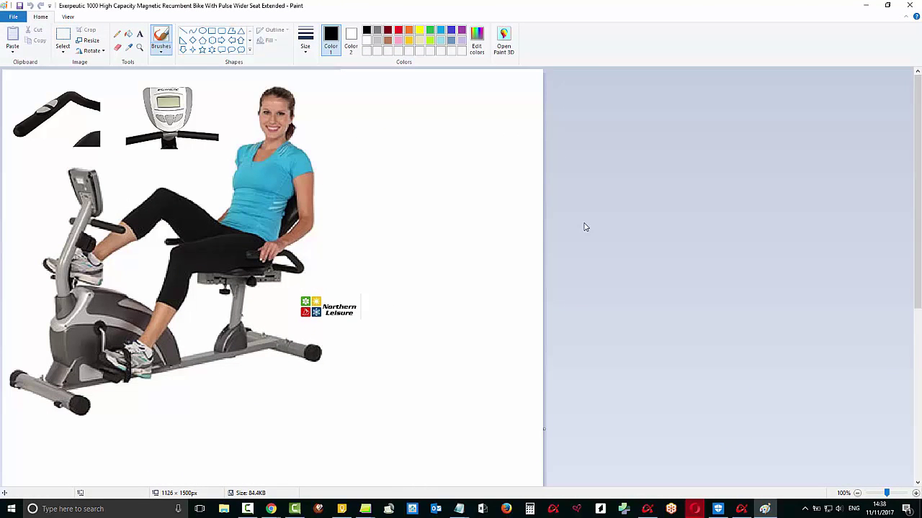
Crop the image to about 1124 × 740 px, cutting off the blank area below the bike, and save it
{"action": "left_click", "coordinate": [62, 36]}
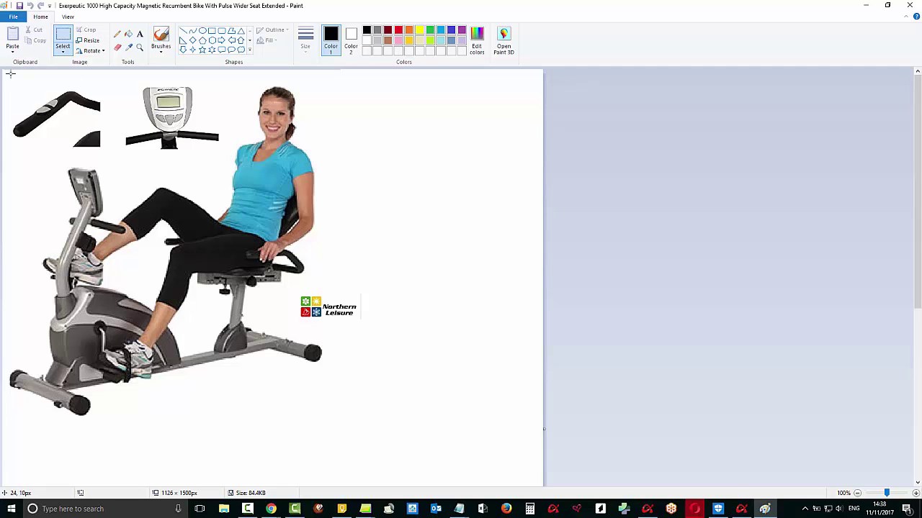
{"action": "left_click_drag", "start_coordinate": [3, 71], "coordinate": [543, 426]}
{"action": "left_click", "coordinate": [95, 32]}
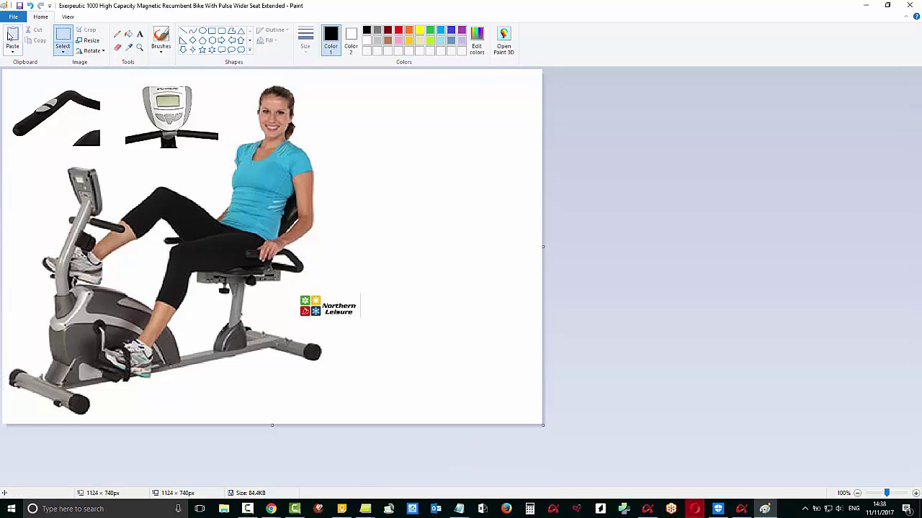
{"action": "left_click", "coordinate": [14, 18]}
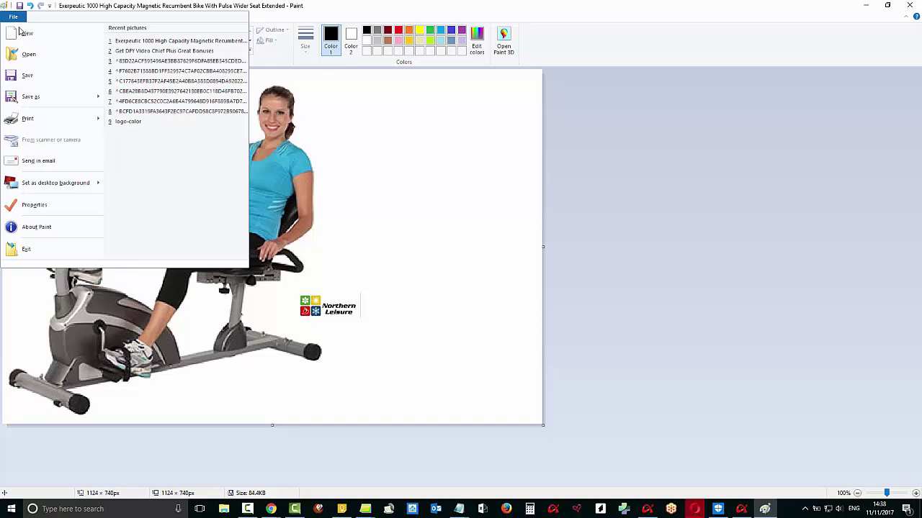
{"action": "left_click", "coordinate": [27, 76]}
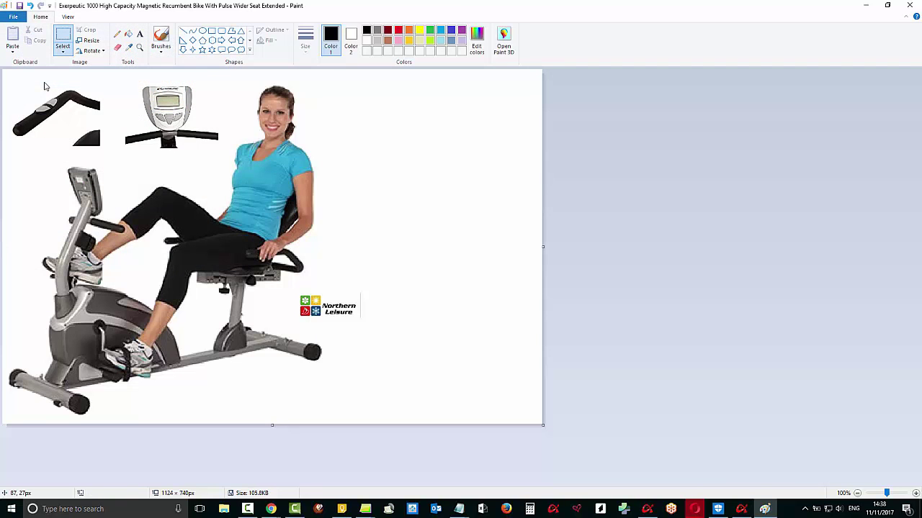
{"action": "left_click", "coordinate": [865, 5]}
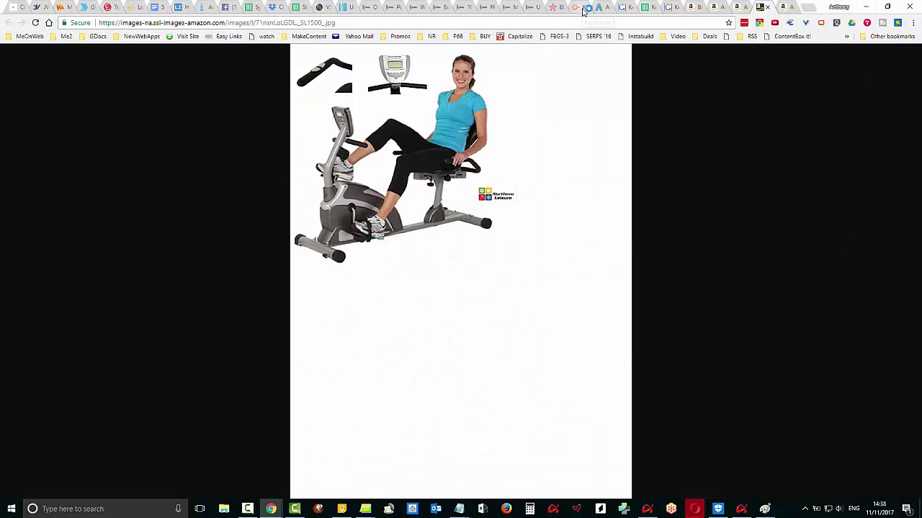
Return to the Exerpeutic recumbent bikes post in WordPress and add the entered tags to it
{"action": "left_click", "coordinate": [436, 7]}
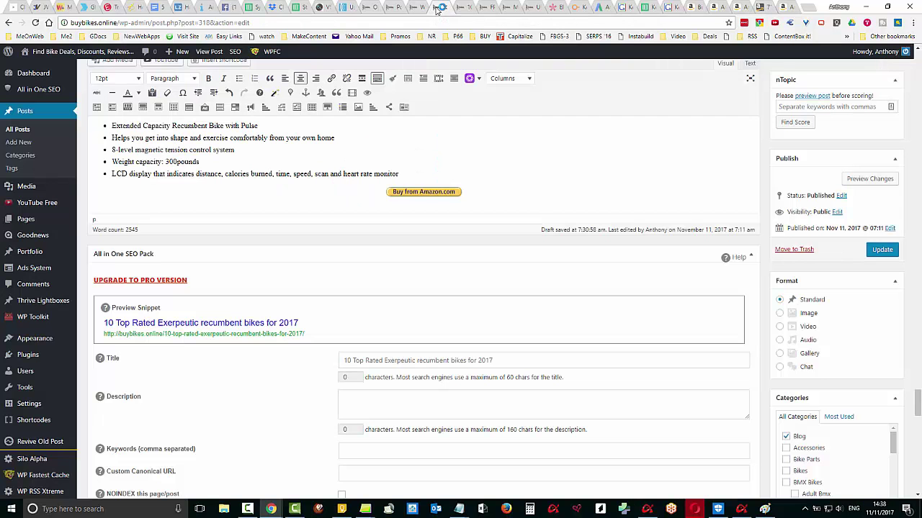
{"action": "scroll", "coordinate": [850, 202], "scroll_direction": "up", "scroll_amount": 4}
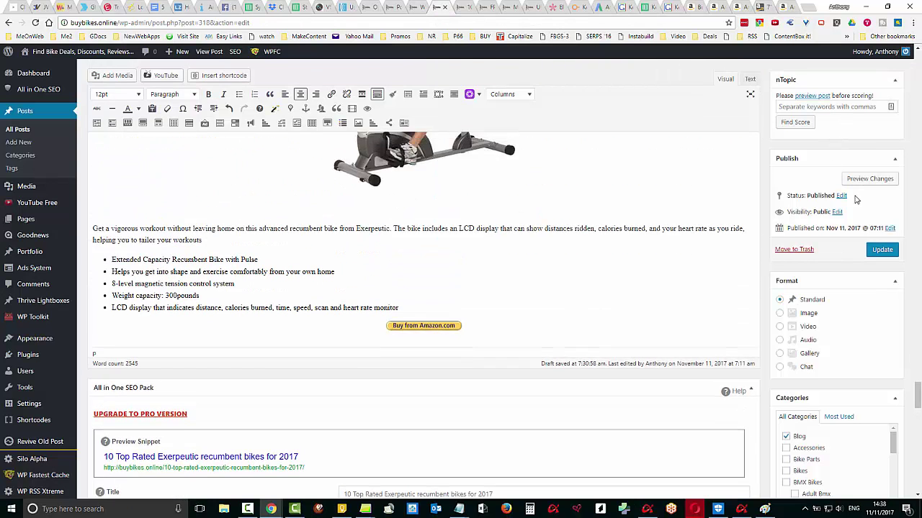
{"action": "scroll", "coordinate": [848, 225], "scroll_direction": "down", "scroll_amount": 4}
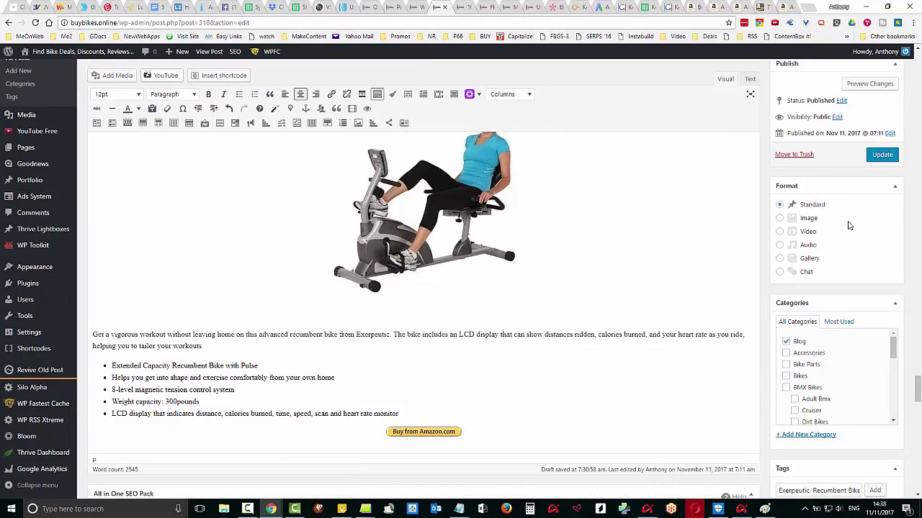
{"action": "scroll", "coordinate": [874, 324], "scroll_direction": "down", "scroll_amount": 1}
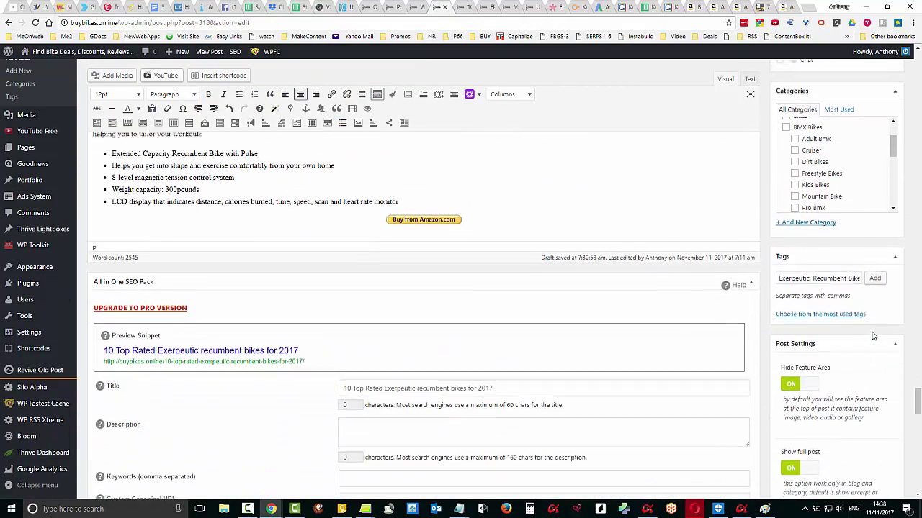
{"action": "scroll", "coordinate": [877, 297], "scroll_direction": "up", "scroll_amount": 8}
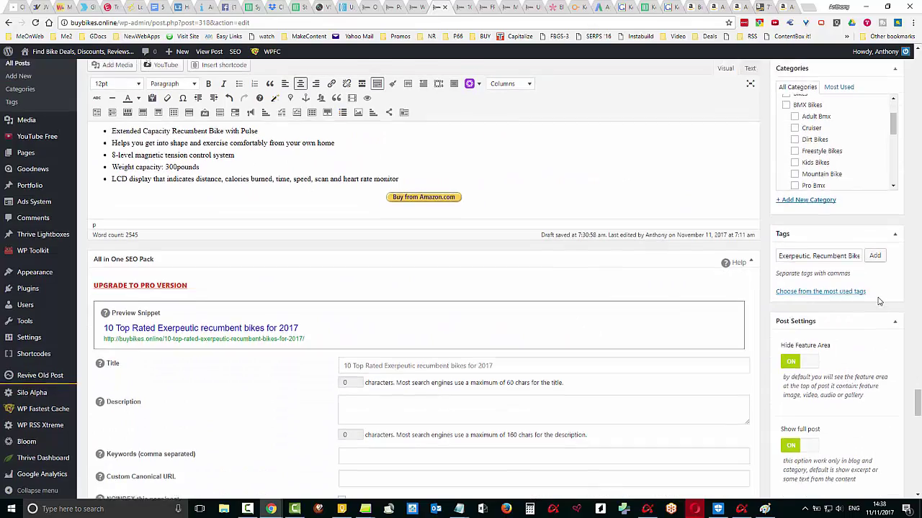
{"action": "scroll", "coordinate": [877, 298], "scroll_direction": "up", "scroll_amount": 2}
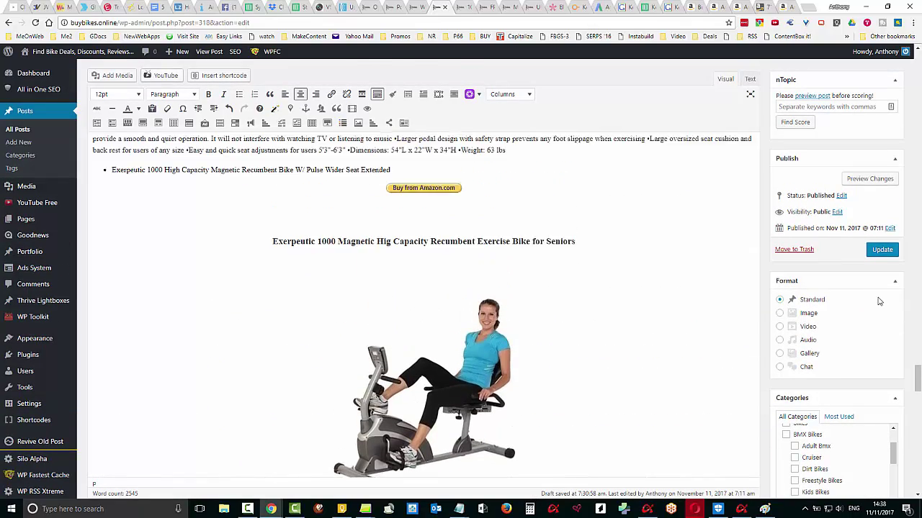
{"action": "scroll", "coordinate": [877, 299], "scroll_direction": "down", "scroll_amount": 5}
{"action": "scroll", "coordinate": [877, 302], "scroll_direction": "down", "scroll_amount": 6}
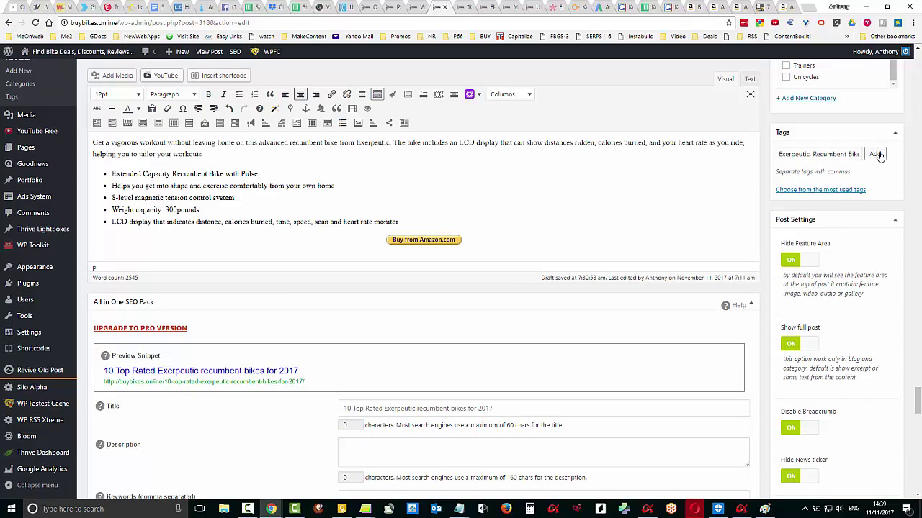
{"action": "left_click", "coordinate": [875, 154]}
Upload the Exerpeutic 1000 High Capacity Magnetic Recumbent Bike image from the Pictures folder through the post's featured image setting
{"action": "scroll", "coordinate": [893, 288], "scroll_direction": "down", "scroll_amount": 2}
{"action": "scroll", "coordinate": [891, 300], "scroll_direction": "down", "scroll_amount": 1}
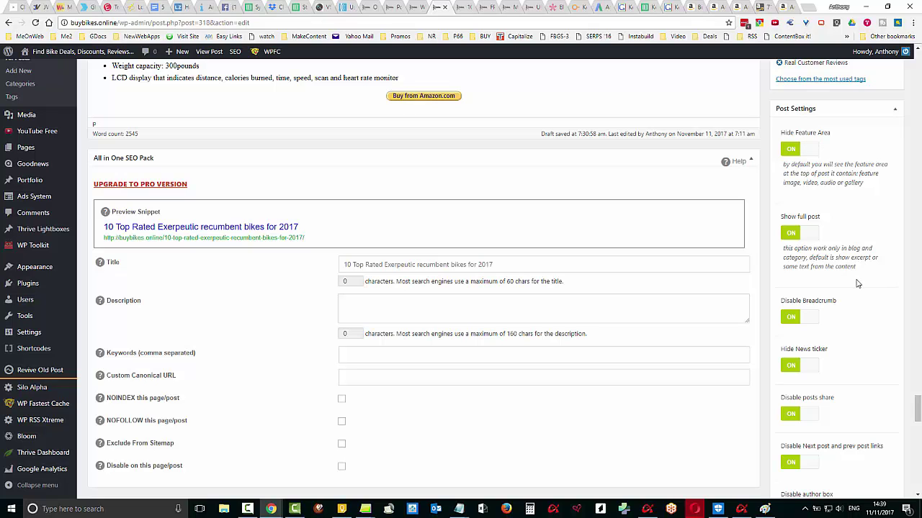
{"action": "scroll", "coordinate": [859, 286], "scroll_direction": "down", "scroll_amount": 2}
{"action": "scroll", "coordinate": [859, 286], "scroll_direction": "down", "scroll_amount": 3}
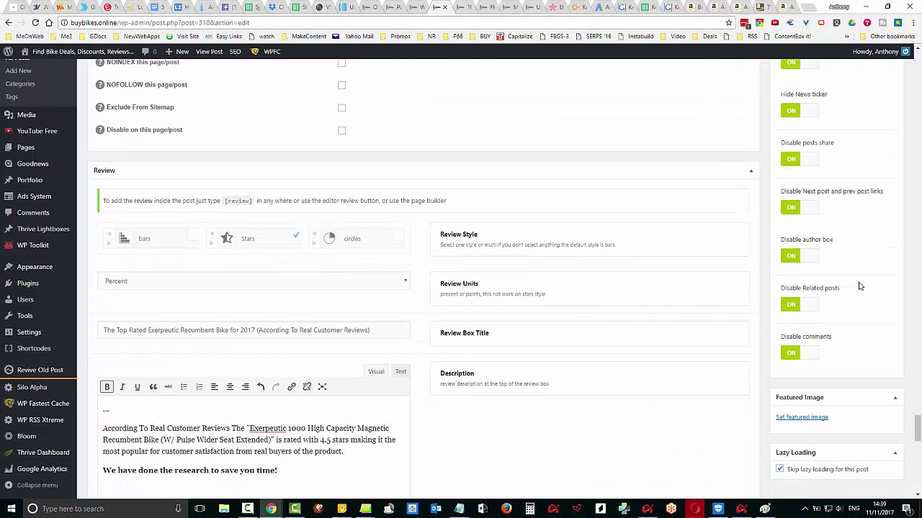
{"action": "scroll", "coordinate": [890, 392], "scroll_direction": "down", "scroll_amount": 2}
{"action": "left_click", "coordinate": [801, 418]}
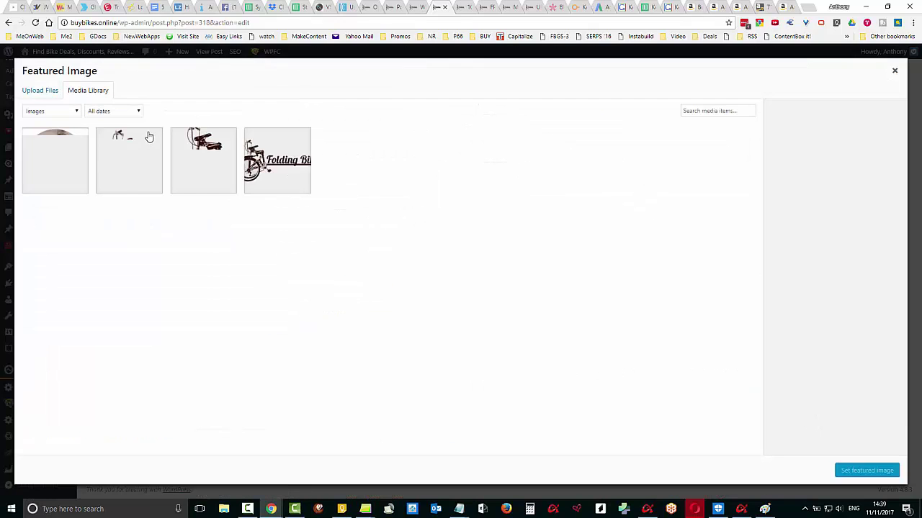
{"action": "left_click", "coordinate": [40, 93]}
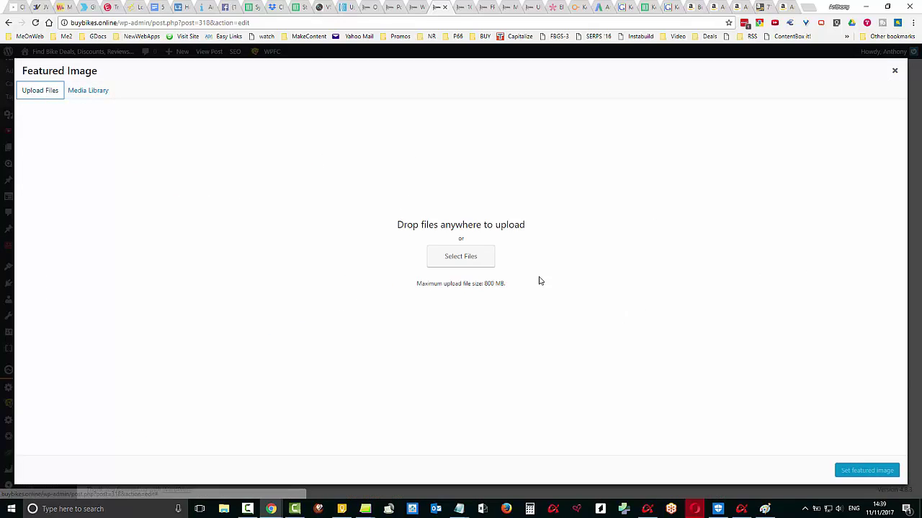
{"action": "left_click", "coordinate": [466, 260]}
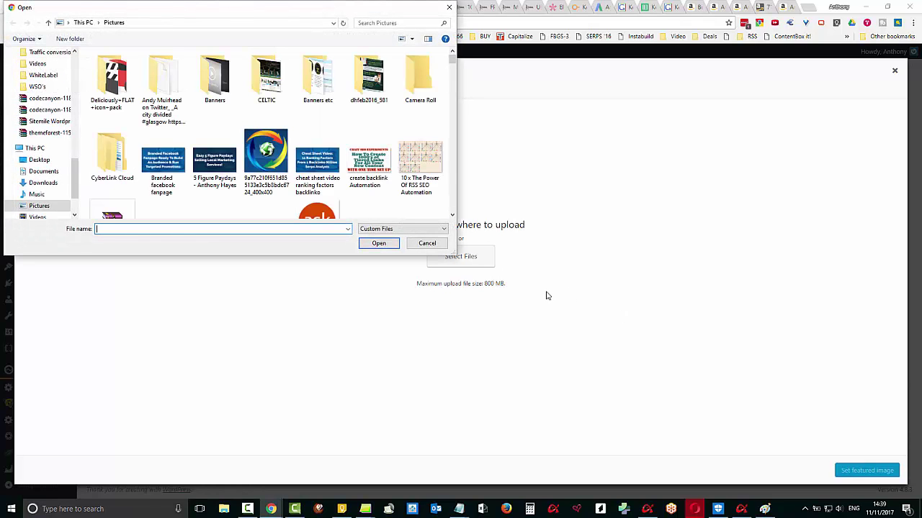
{"action": "left_click", "coordinate": [452, 216]}
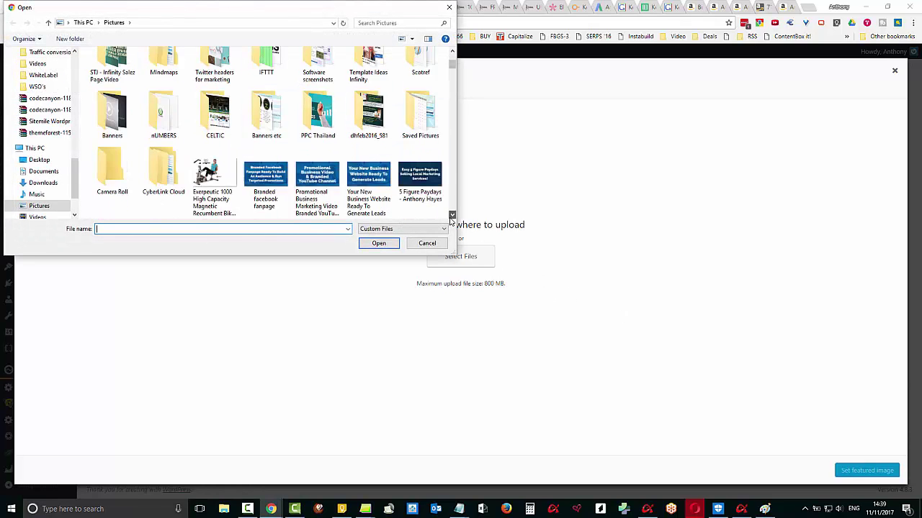
{"action": "left_click", "coordinate": [228, 94]}
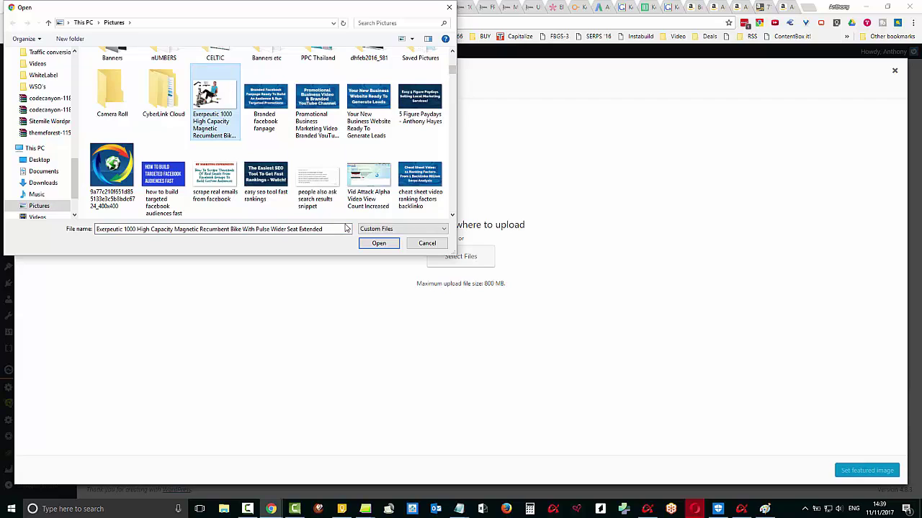
{"action": "left_click", "coordinate": [379, 243]}
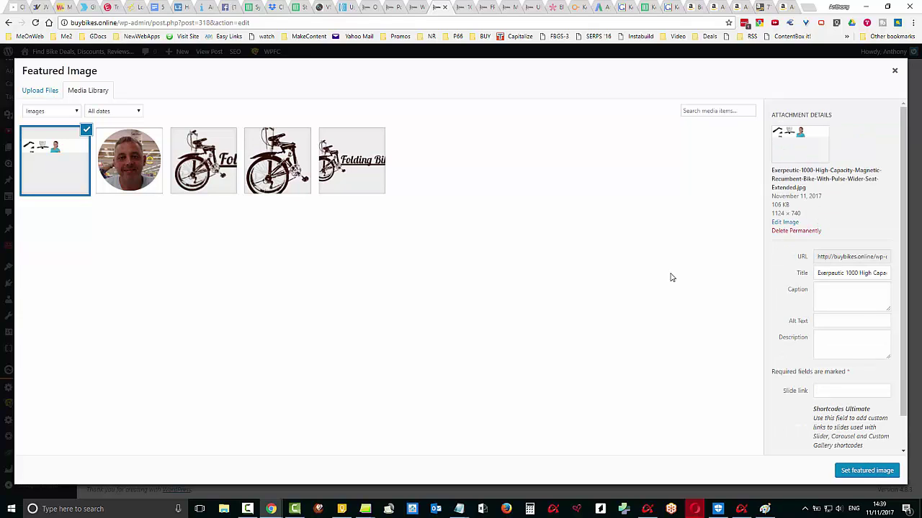
Copy the uploaded image's title into its alt text and description, and set it as the post's featured image
{"action": "left_click_drag", "start_coordinate": [821, 275], "coordinate": [895, 276]}
{"action": "key", "text": "ctrl+c"}
{"action": "right_click", "coordinate": [875, 273]}
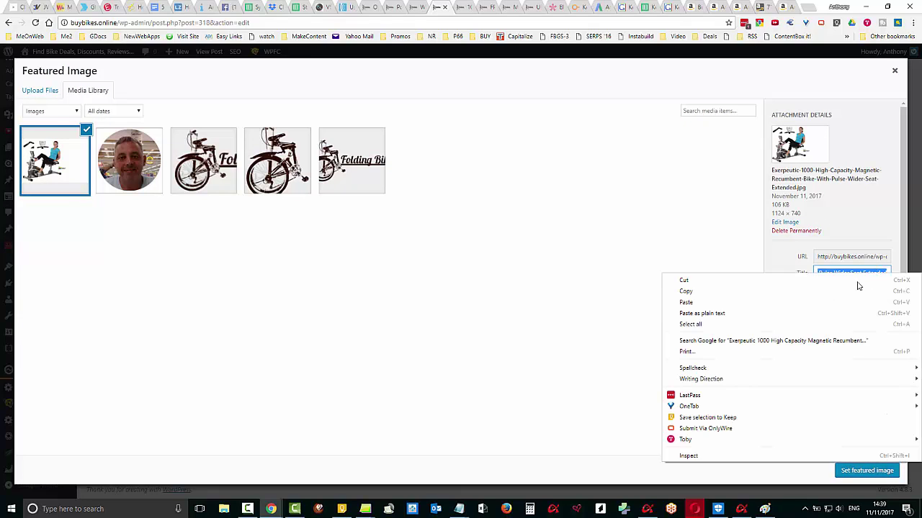
{"action": "left_click", "coordinate": [804, 293]}
{"action": "right_click", "coordinate": [831, 319]}
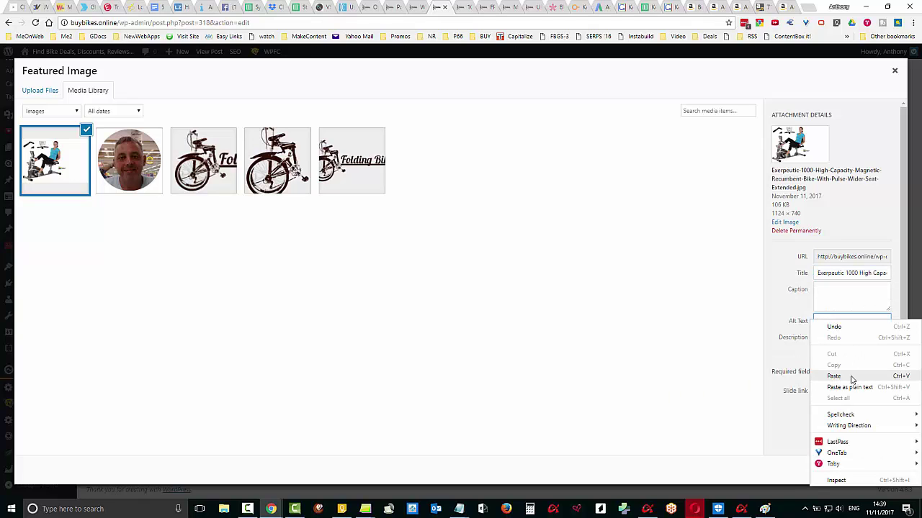
{"action": "left_click", "coordinate": [852, 376]}
{"action": "left_click", "coordinate": [828, 344]}
{"action": "right_click", "coordinate": [829, 344]}
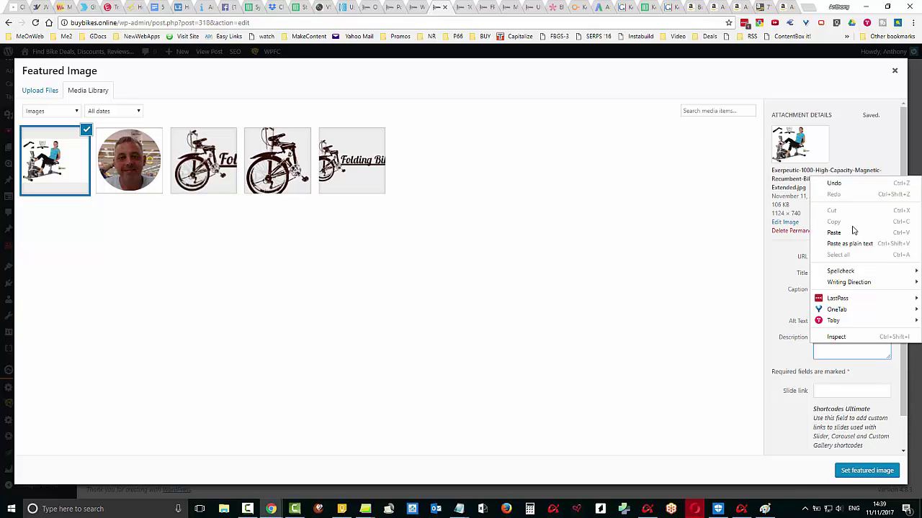
{"action": "left_click", "coordinate": [852, 231]}
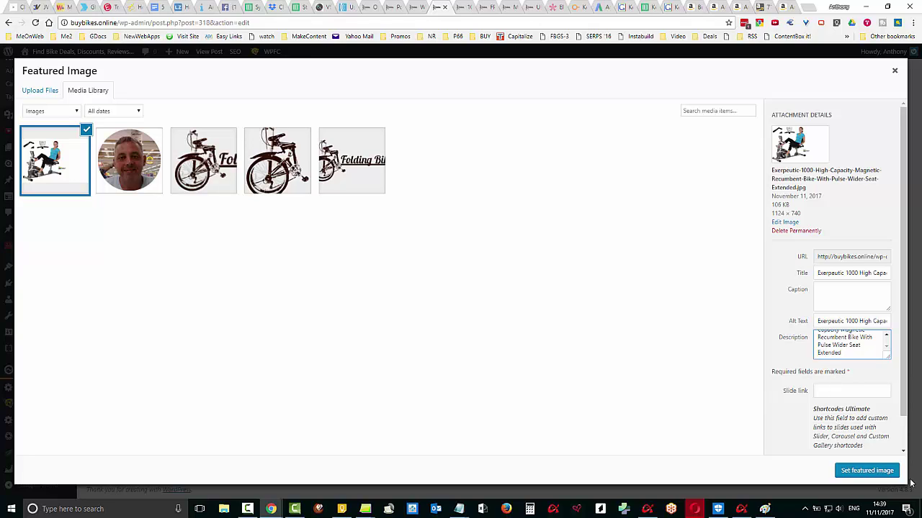
{"action": "left_click", "coordinate": [862, 472]}
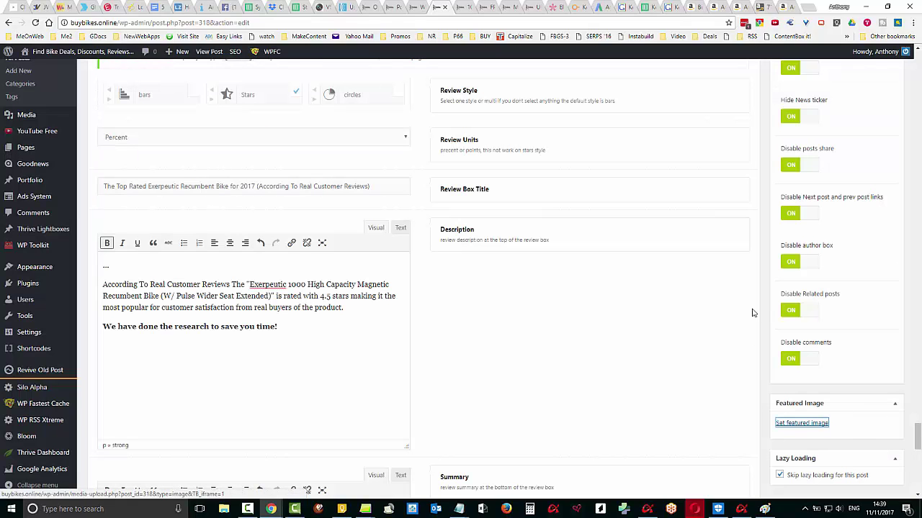
Look through the post's content, publishing settings and featured image down to the All in One SEO Pack section
{"action": "scroll", "coordinate": [648, 288], "scroll_direction": "up", "scroll_amount": 5}
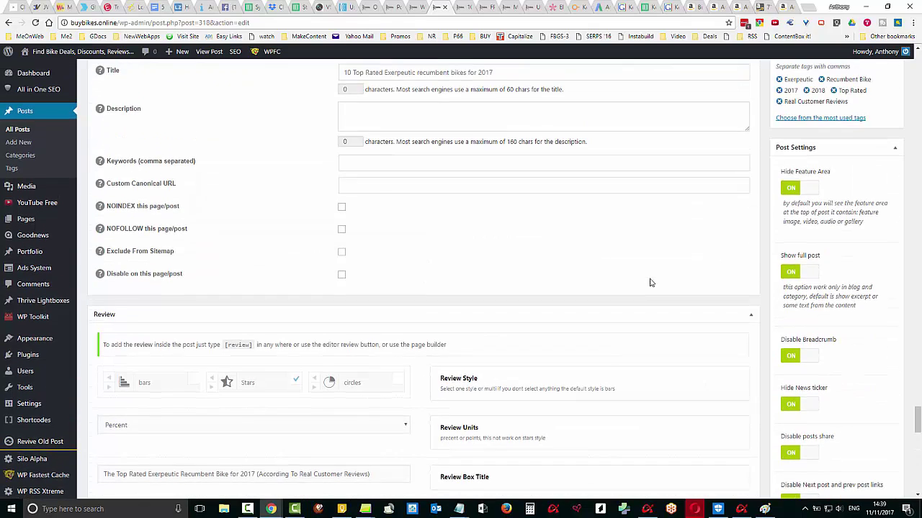
{"action": "scroll", "coordinate": [650, 282], "scroll_direction": "up", "scroll_amount": 10}
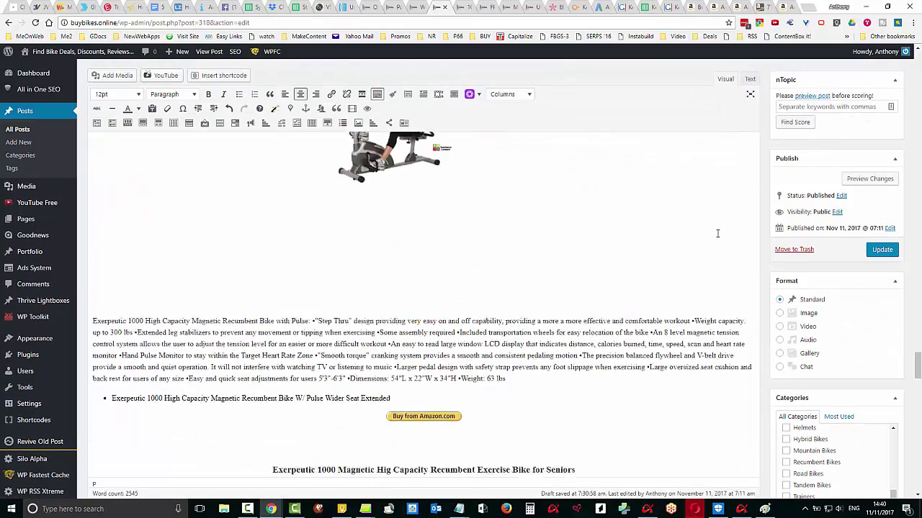
{"action": "scroll", "coordinate": [717, 233], "scroll_direction": "up", "scroll_amount": 10}
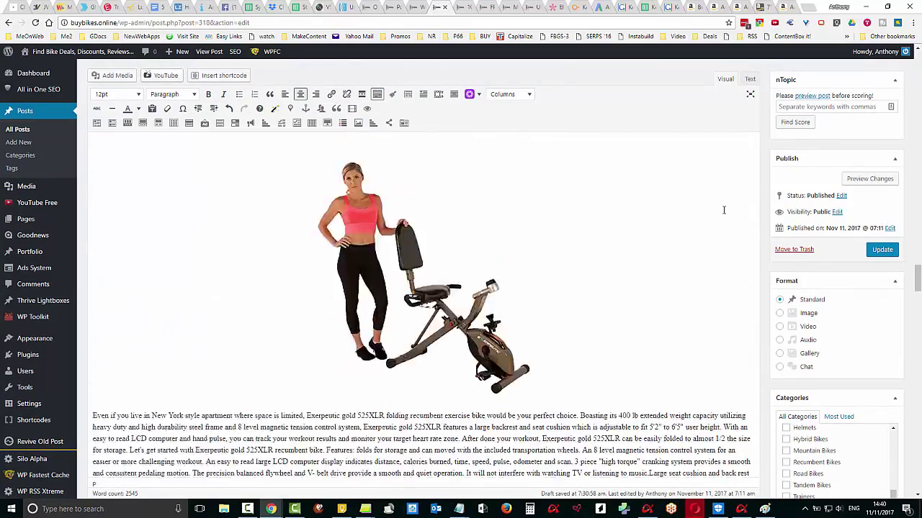
{"action": "scroll", "coordinate": [724, 216], "scroll_direction": "down", "scroll_amount": 10}
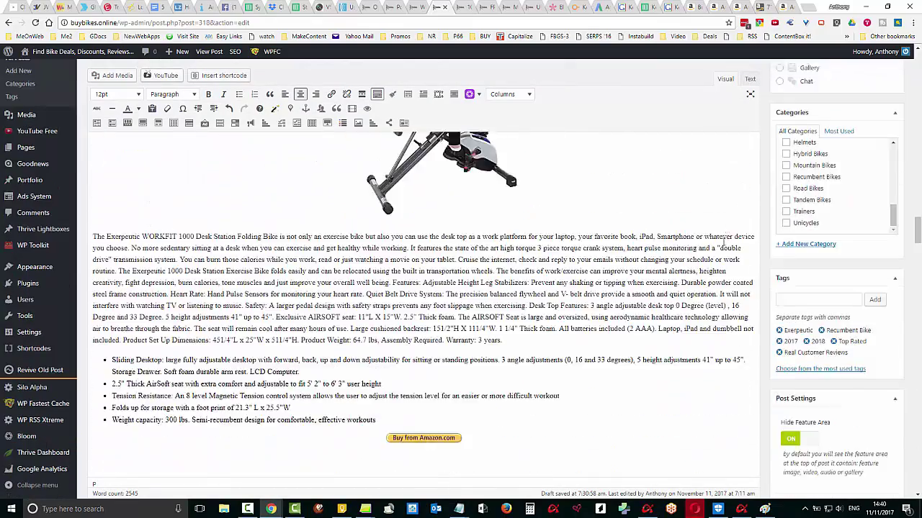
{"action": "scroll", "coordinate": [723, 238], "scroll_direction": "down", "scroll_amount": 10}
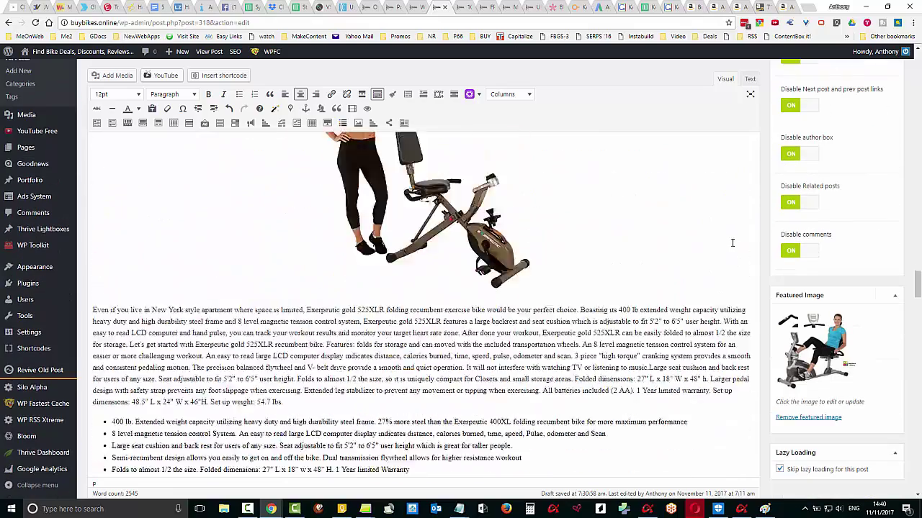
{"action": "scroll", "coordinate": [732, 242], "scroll_direction": "down", "scroll_amount": 15}
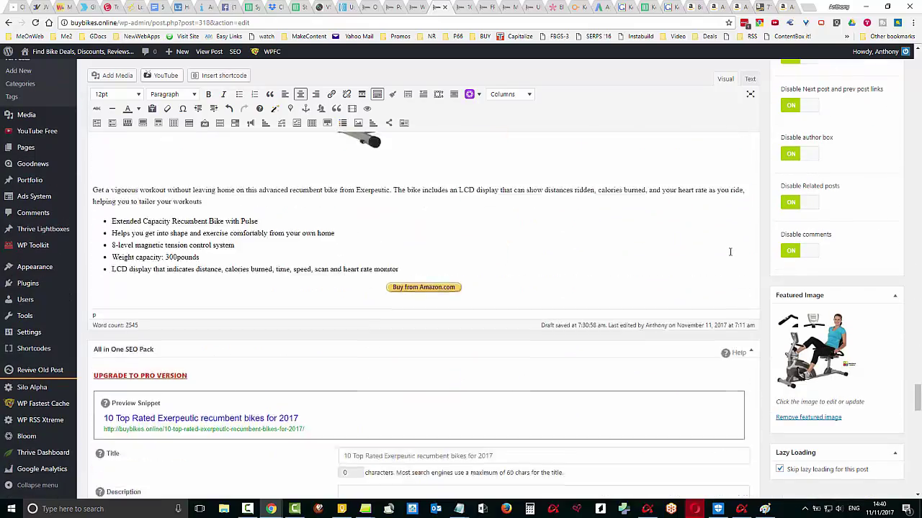
{"action": "scroll", "coordinate": [730, 252], "scroll_direction": "down", "scroll_amount": 4}
{"action": "scroll", "coordinate": [432, 216], "scroll_direction": "up", "scroll_amount": 1}
{"action": "scroll", "coordinate": [189, 172], "scroll_direction": "down", "scroll_amount": 1}
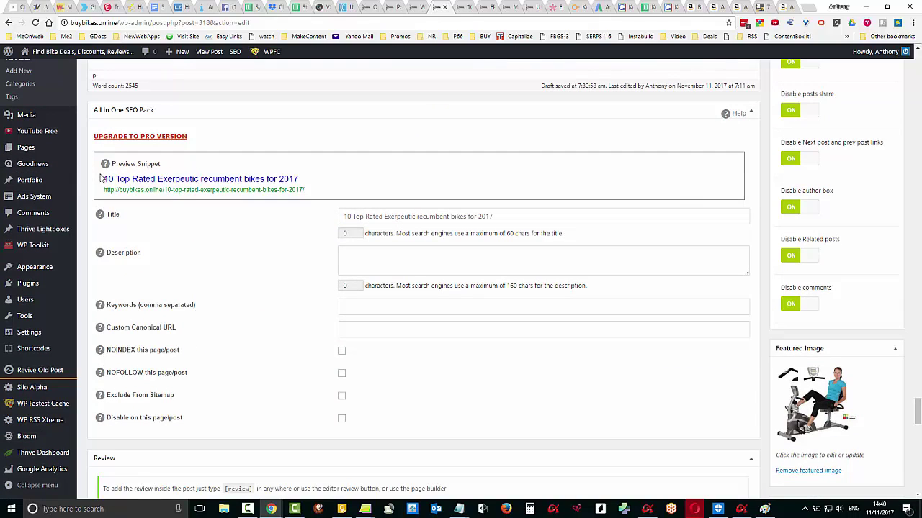
Copy the preview snippet's title "10 Top Rated Exerpeutic recumbent bikes for 2017" into the SEO title field
{"action": "left_click", "coordinate": [420, 216]}
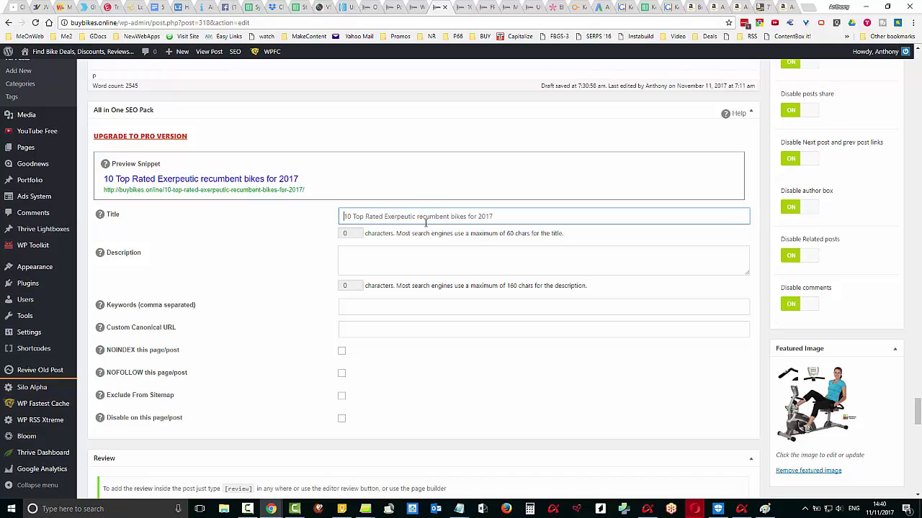
{"action": "left_click_drag", "start_coordinate": [105, 178], "coordinate": [300, 175]}
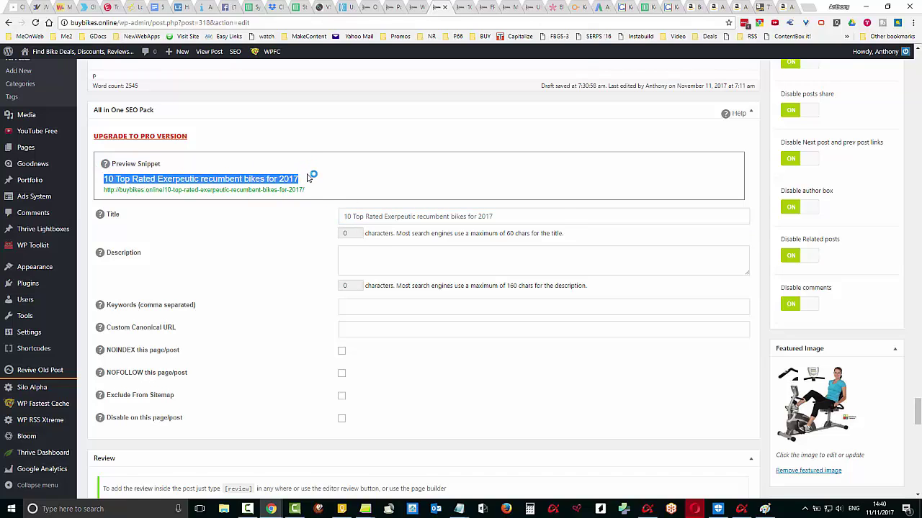
{"action": "right_click", "coordinate": [307, 175]}
{"action": "left_click", "coordinate": [344, 186]}
{"action": "left_click", "coordinate": [420, 218]}
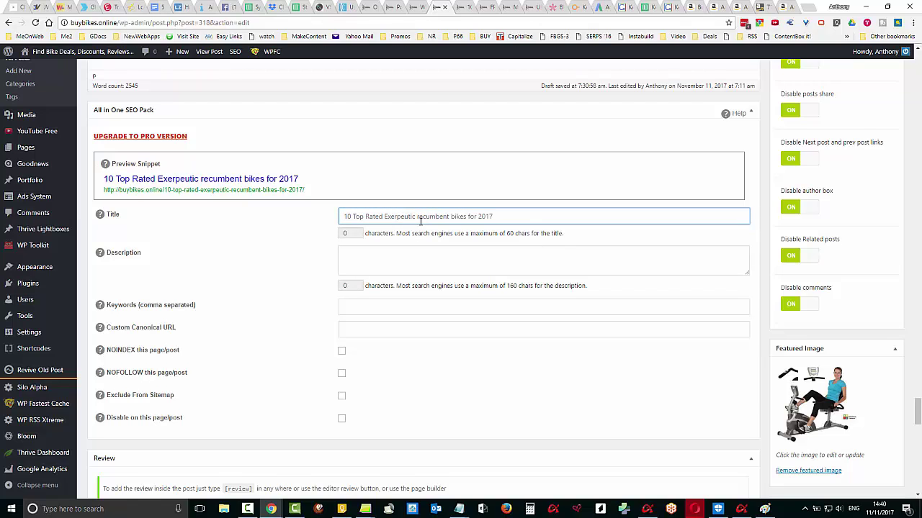
{"action": "key", "text": "ctrl+v"}
Capitalize the words "Recumbent", "Bikes" and "For" in the SEO title, and copy the whole title
{"action": "left_click", "coordinate": [420, 216]}
{"action": "key", "text": "BackSpace"}
{"action": "type", "text": "R"}
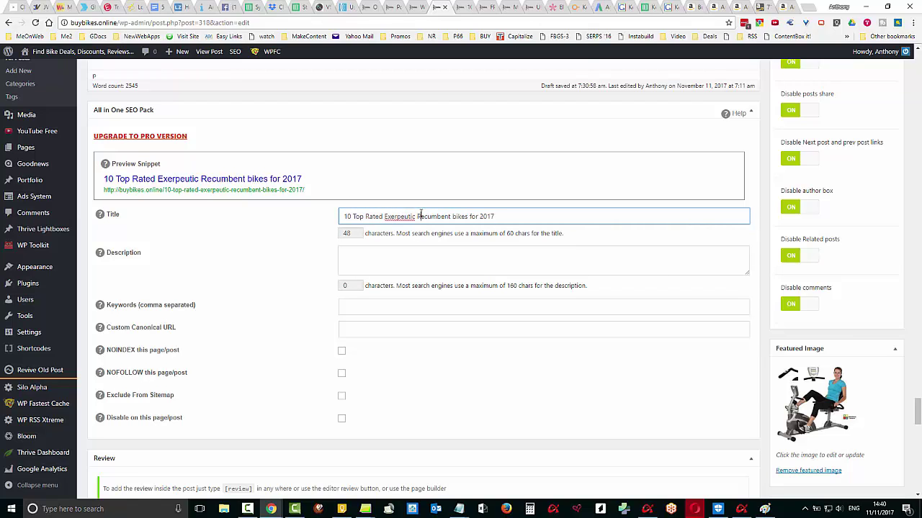
{"action": "left_click", "coordinate": [452, 216]}
{"action": "key", "text": "Delete"}
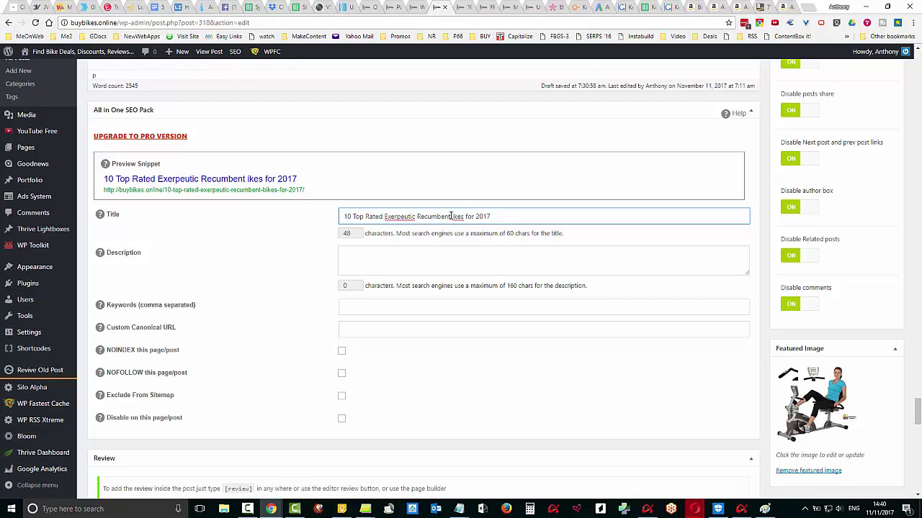
{"action": "type", "text": "B"}
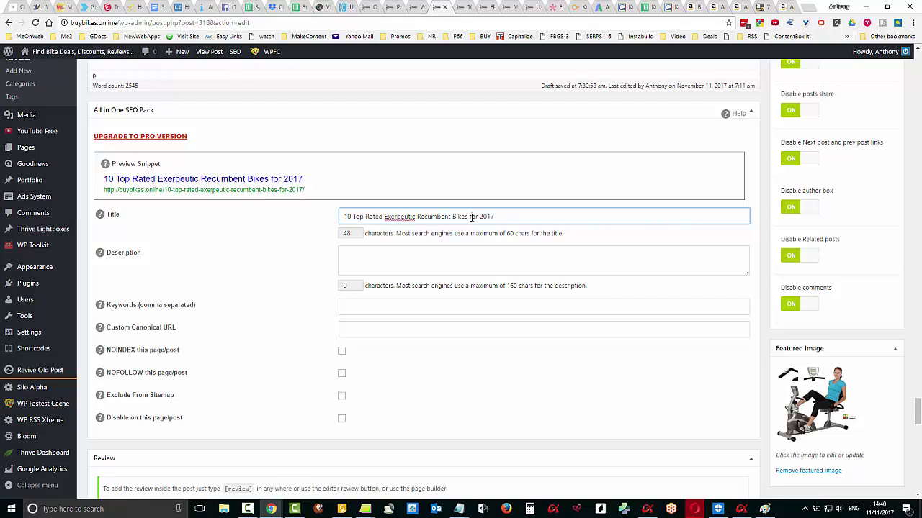
{"action": "left_click", "coordinate": [470, 216]}
{"action": "key", "text": "Delete"}
{"action": "type", "text": "F"}
{"action": "left_click_drag", "start_coordinate": [517, 216], "coordinate": [394, 213]}
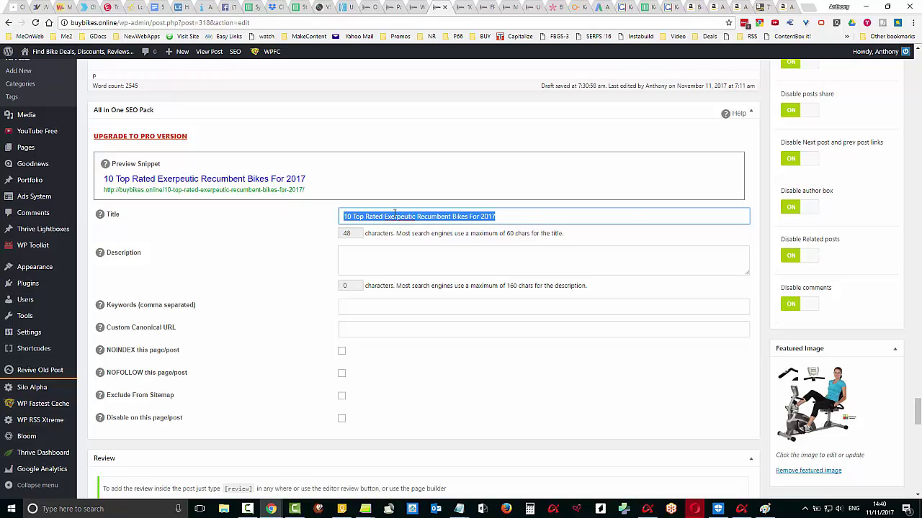
{"action": "right_click", "coordinate": [397, 215]}
{"action": "left_click", "coordinate": [421, 232]}
Enter "According to REAL CUSTOMER REVIEWS" as the SEO description
{"action": "left_click", "coordinate": [411, 254]}
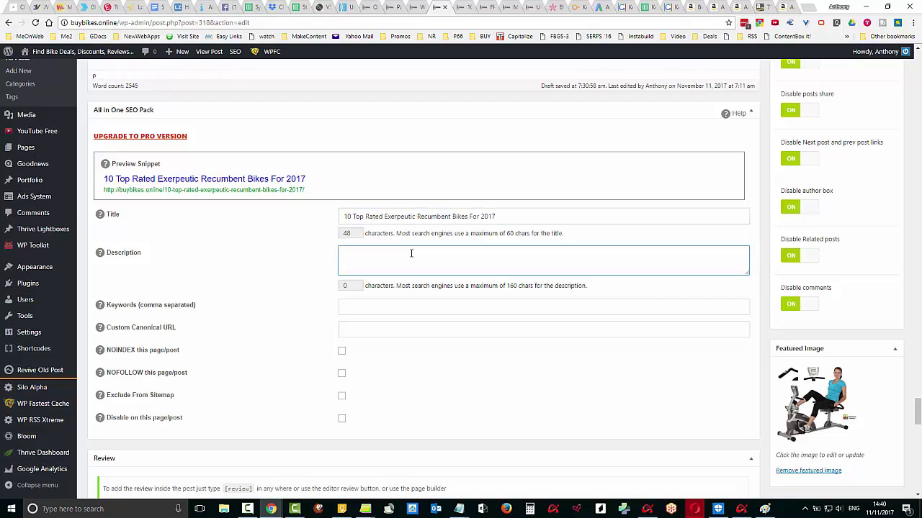
{"action": "type", "text": "A"}
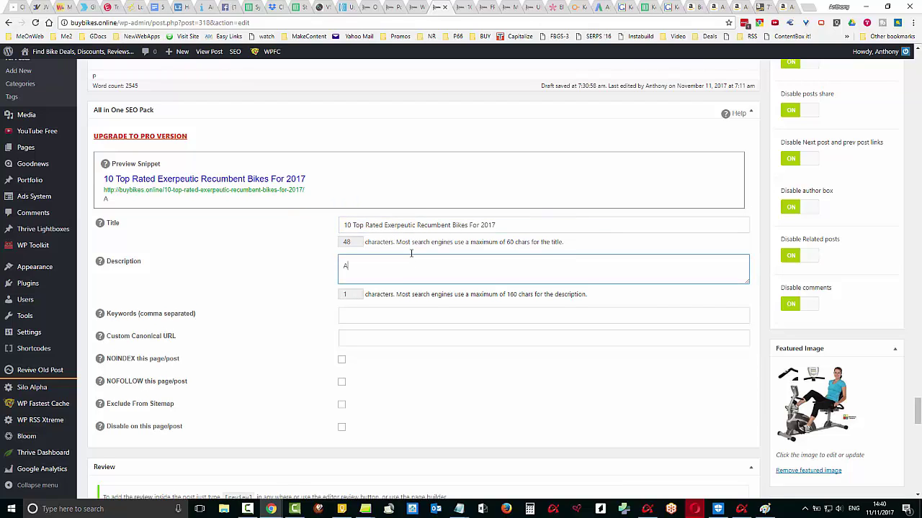
{"action": "type", "text": "ccording to REAL C"}
{"action": "type", "text": "USTOMER "}
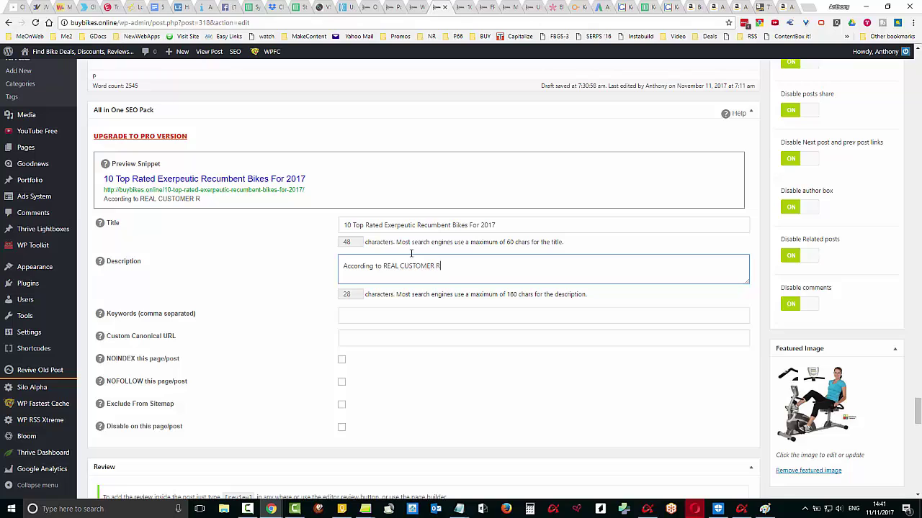
{"action": "type", "text": "REVIEWS"}
Insert "Discover the Top Rated" at the start of the SEO description, before "According to"
{"action": "left_click", "coordinate": [344, 266]}
{"action": "type", "text": "Discover t"}
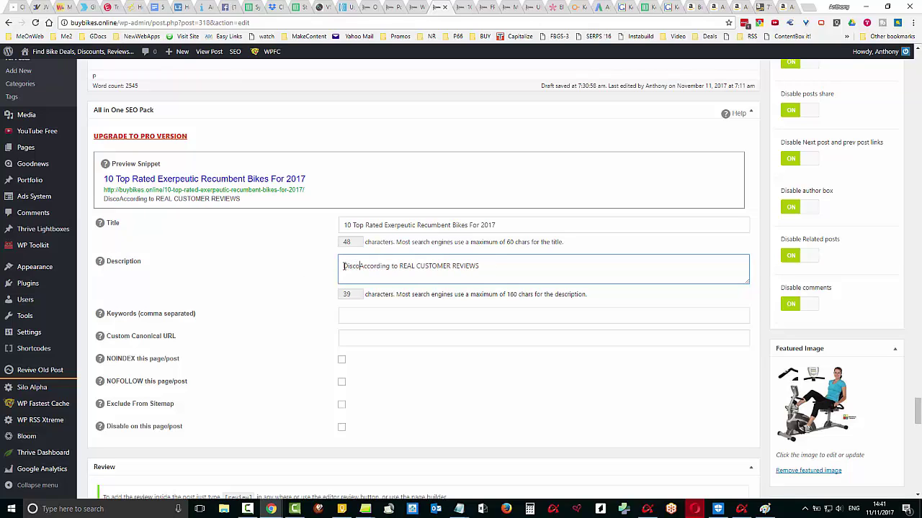
{"action": "type", "text": "he Top R"}
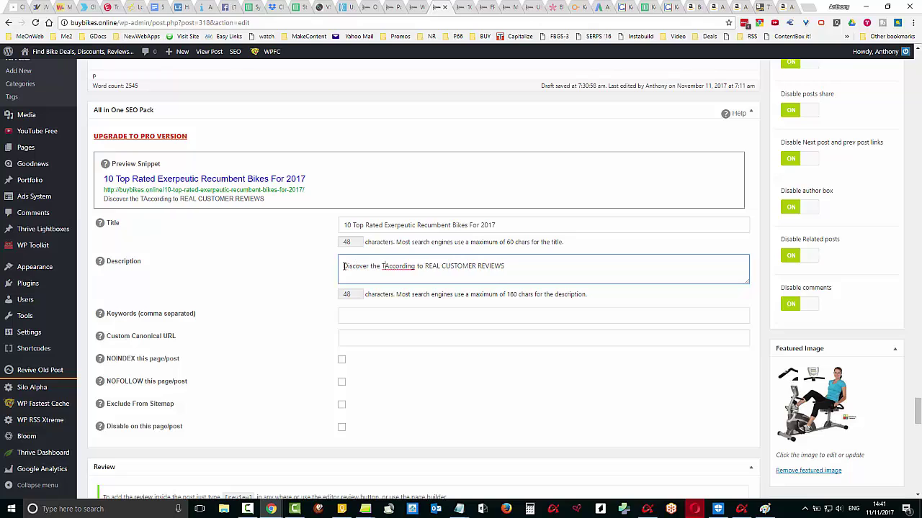
{"action": "type", "text": "ated"}
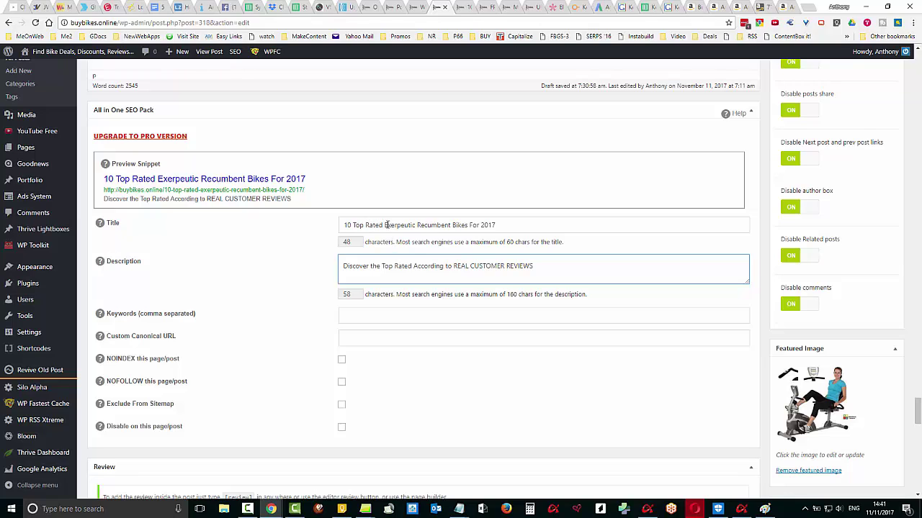
Copy "Exerpeutic Recumbent Bike" from the SEO title into the SEO description, between "Top Rated" and "According to"
{"action": "left_click_drag", "start_coordinate": [385, 224], "coordinate": [436, 224]}
{"action": "left_click_drag", "start_coordinate": [457, 224], "coordinate": [466, 225]}
{"action": "right_click", "coordinate": [466, 225]}
{"action": "left_click", "coordinate": [482, 244]}
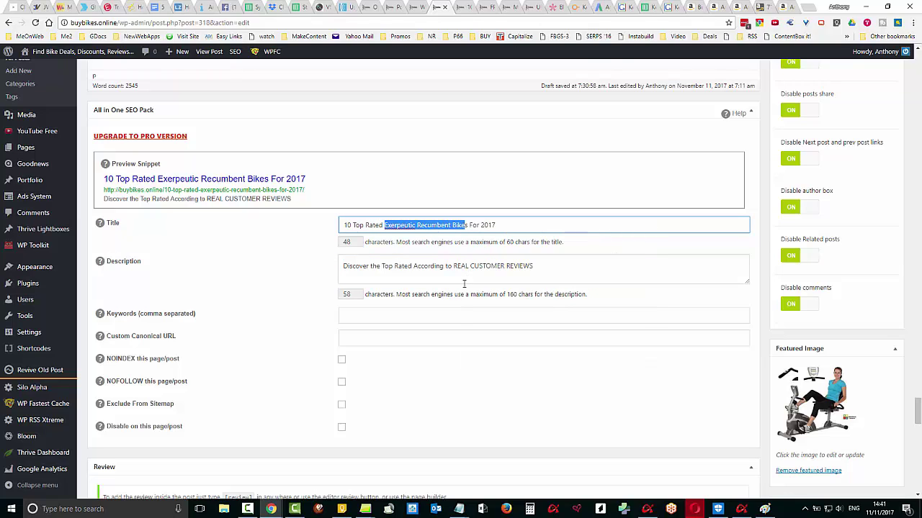
{"action": "left_click", "coordinate": [414, 265]}
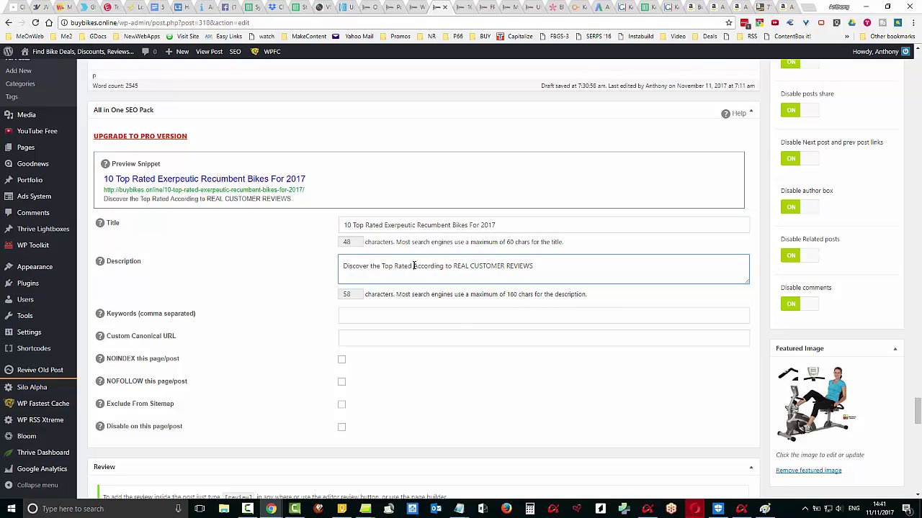
{"action": "key", "text": "ctrl+v"}
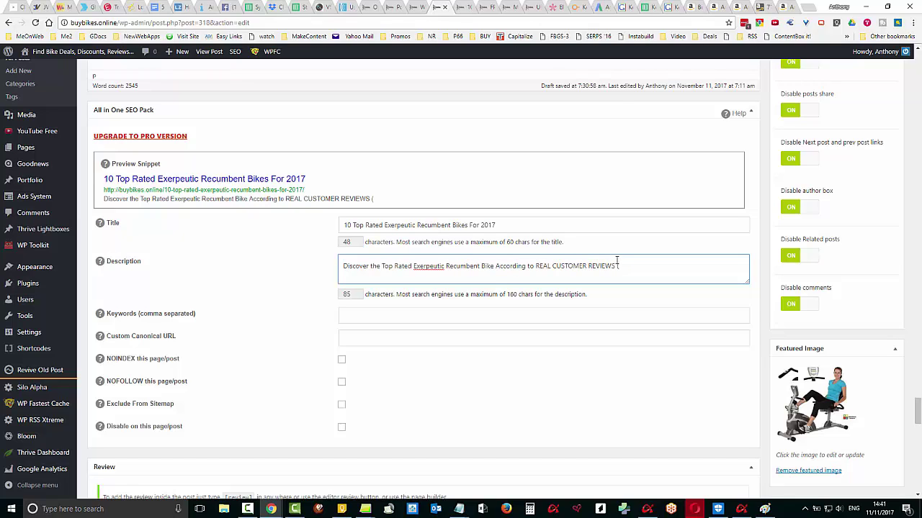
Append "(We do the research so that you do not have to!)" to the SEO description, correcting the misspelled "the"
{"action": "type", "text": "We do thye "}
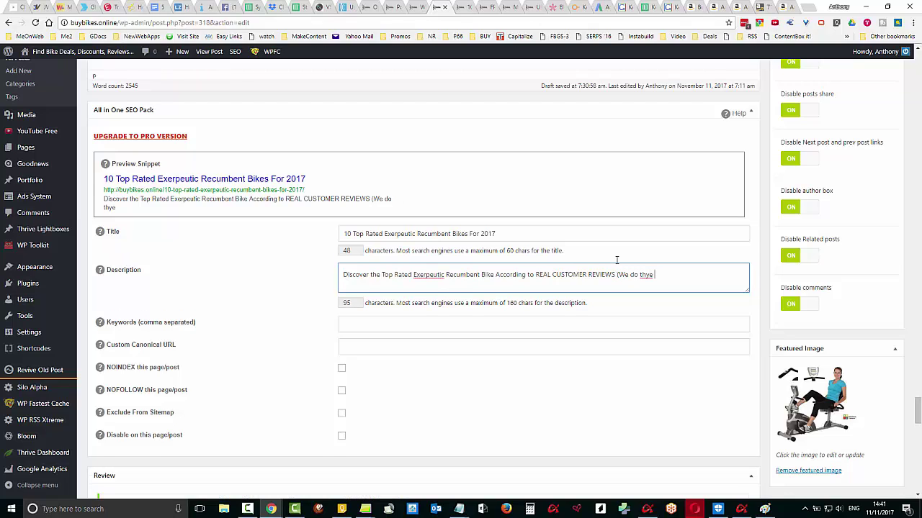
{"action": "type", "text": "research so that you d"}
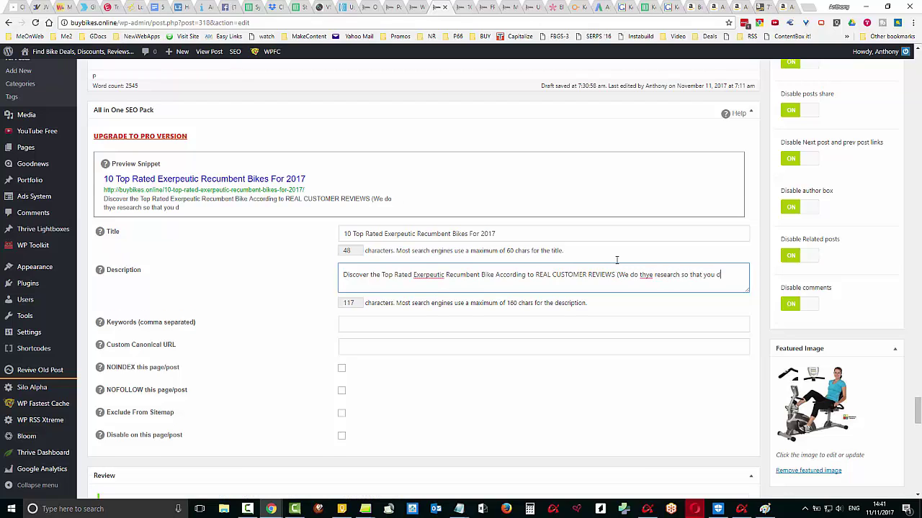
{"action": "type", "text": "o not have to!"}
{"action": "right_click", "coordinate": [642, 274]}
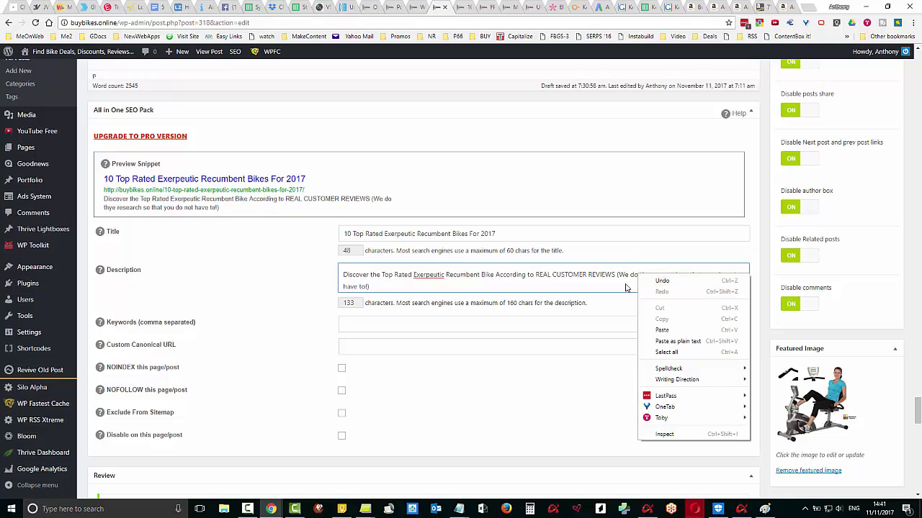
{"action": "left_click", "coordinate": [625, 288]}
{"action": "right_click", "coordinate": [647, 275]}
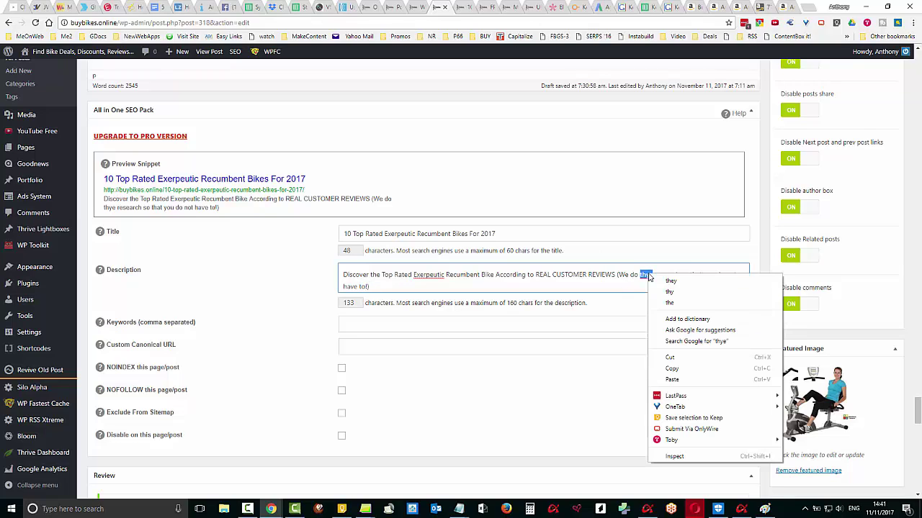
{"action": "left_click", "coordinate": [673, 303]}
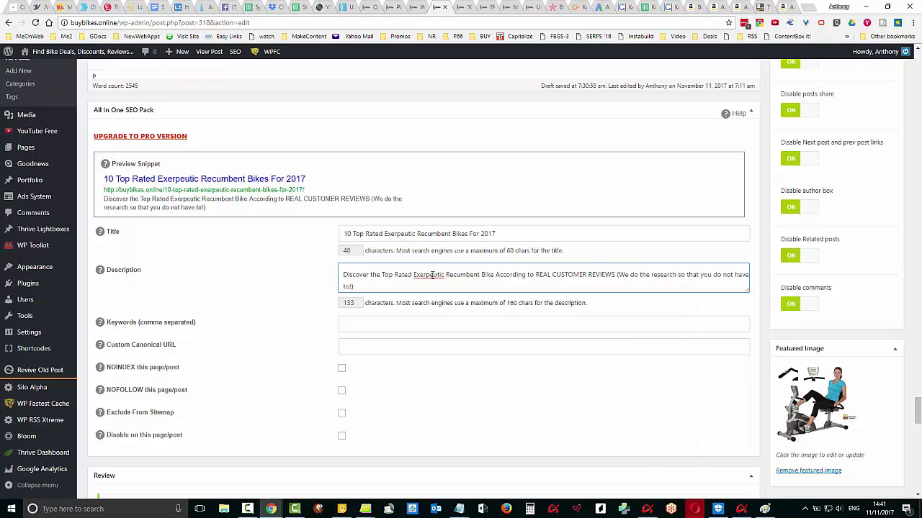
Append "(See Our Top Pick)" to the end of the SEO title
{"action": "left_click", "coordinate": [499, 233]}
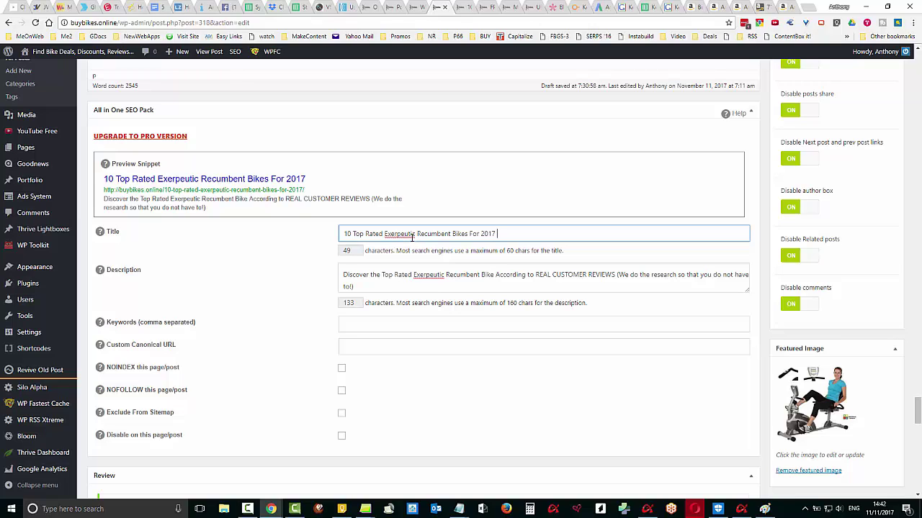
{"action": "type", "text": "(See Our"}
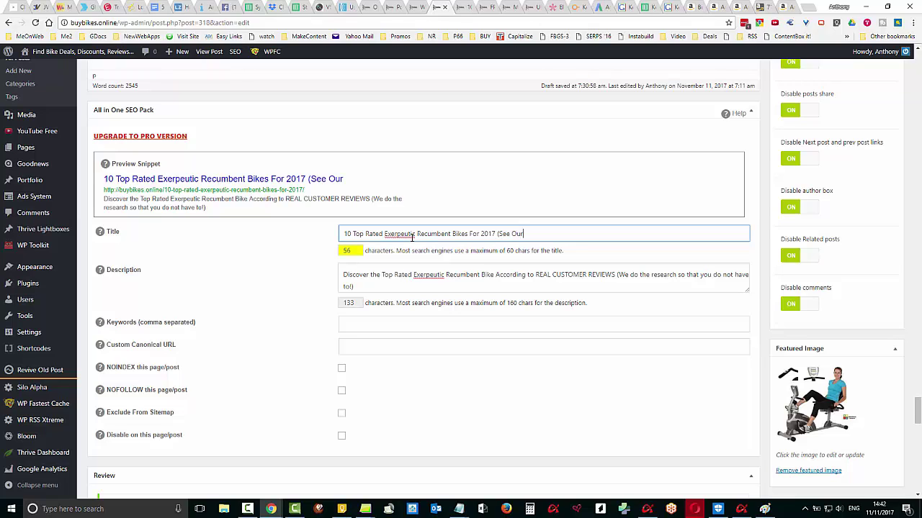
{"action": "type", "text": " Top Pic"}
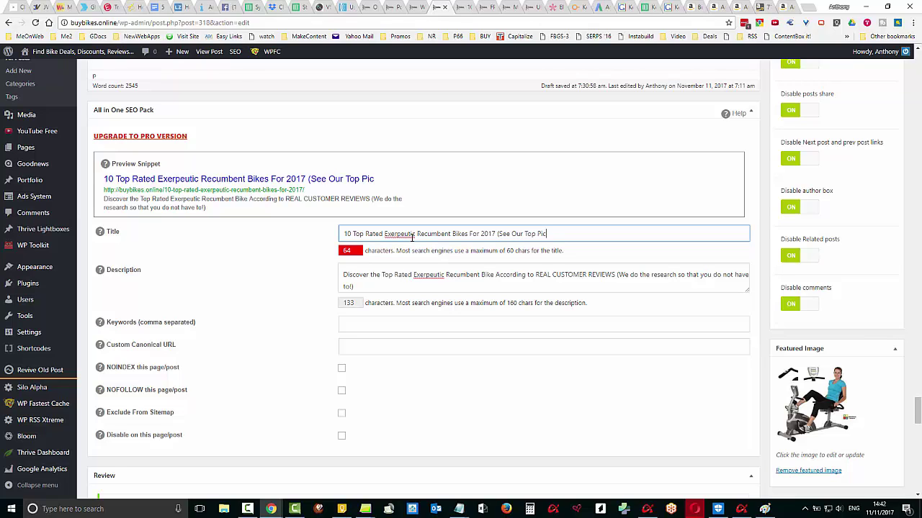
{"action": "type", "text": "k)"}
Remove the extra space before "According" in the SEO description, and try an opening parenthesis there
{"action": "left_click", "coordinate": [495, 275]}
{"action": "left_click", "coordinate": [494, 275]}
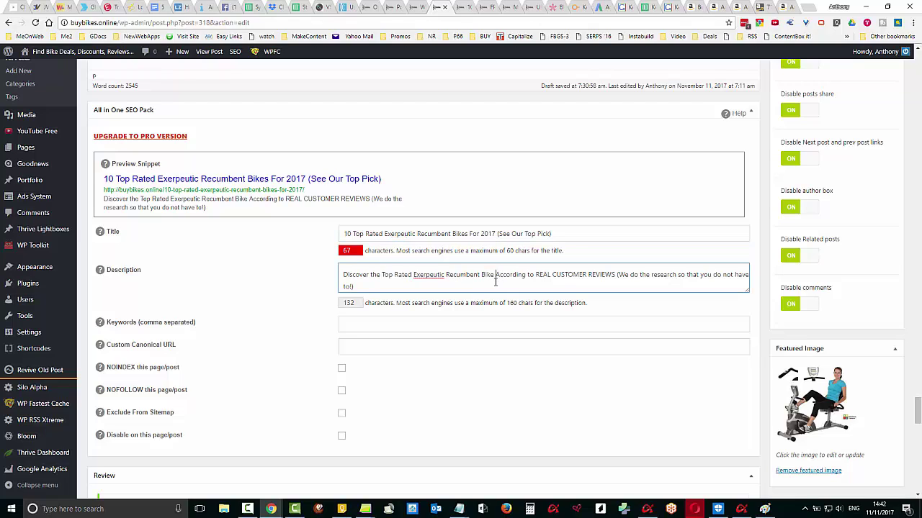
{"action": "type", "text": "("}
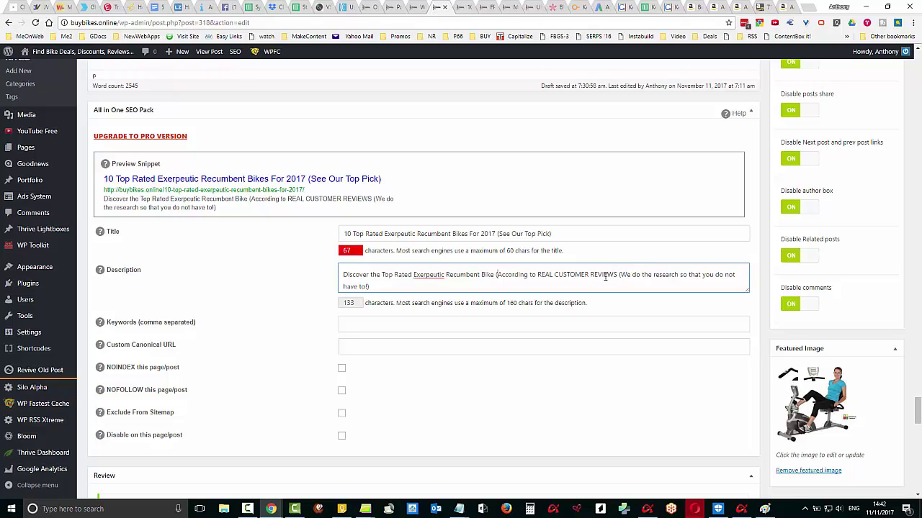
{"action": "key", "text": "BackSpace"}
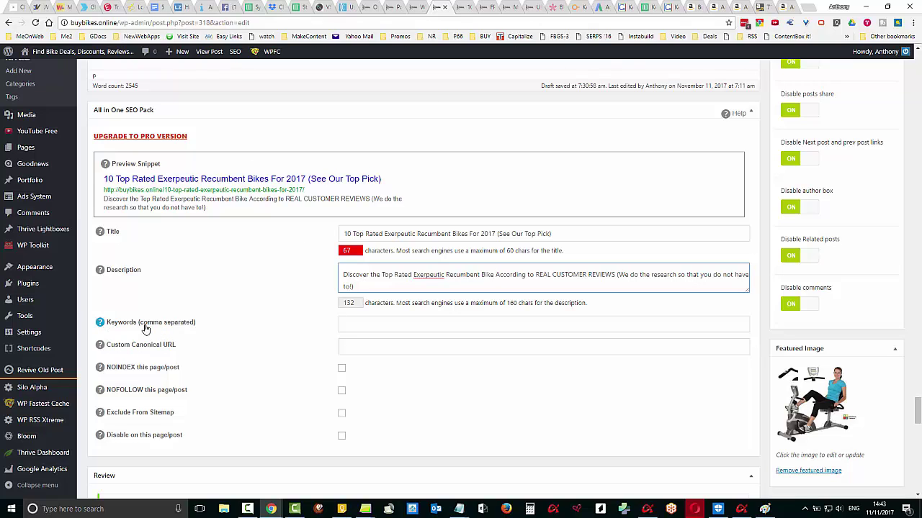
Copy "Top Rated" from the SEO title into the SEO keywords as the first keyword
{"action": "left_click", "coordinate": [374, 328]}
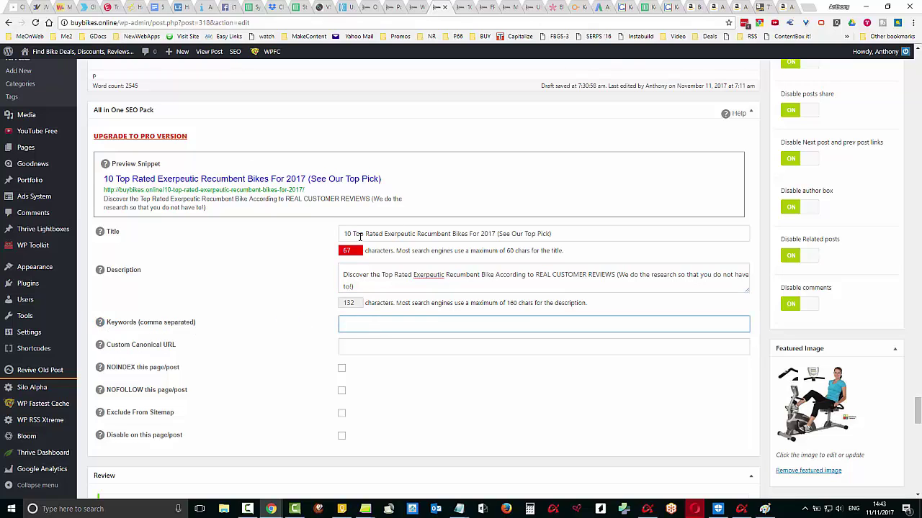
{"action": "left_click_drag", "start_coordinate": [353, 234], "coordinate": [384, 231]}
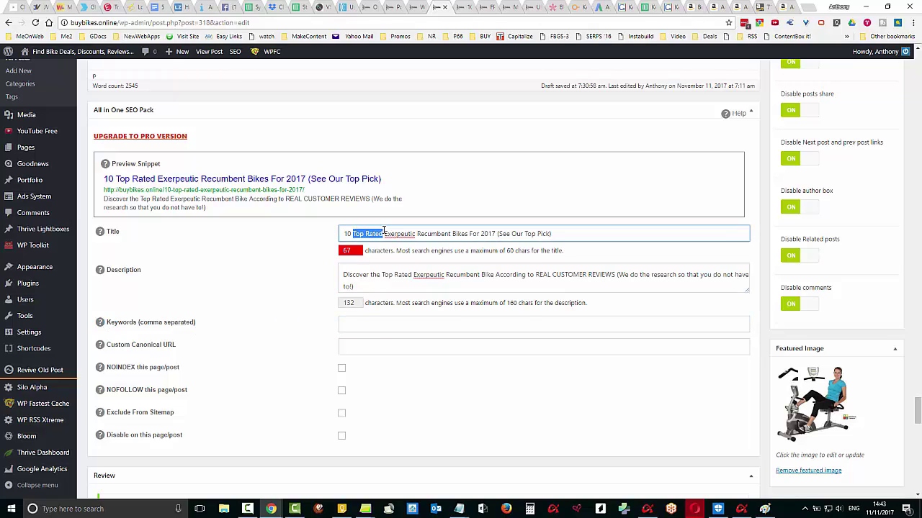
{"action": "right_click", "coordinate": [379, 231]}
{"action": "left_click", "coordinate": [411, 250]}
{"action": "left_click", "coordinate": [368, 327]}
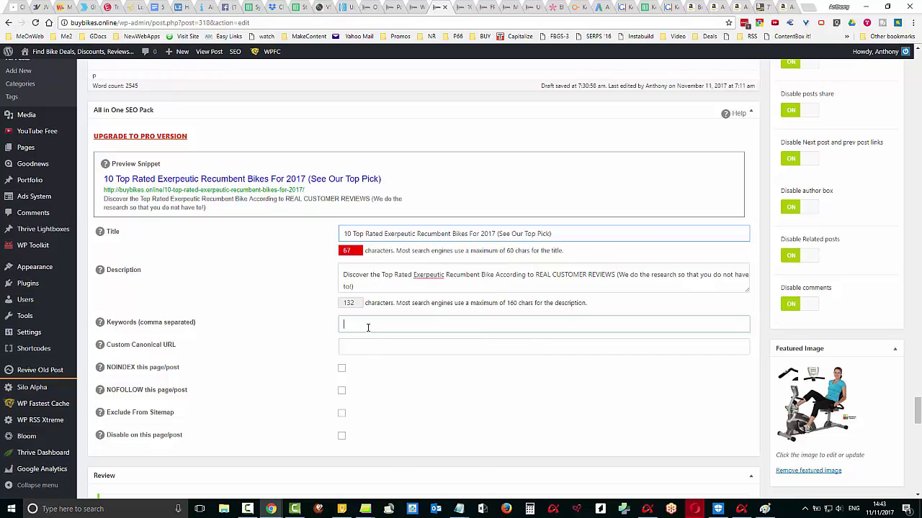
{"action": "right_click", "coordinate": [368, 327]}
{"action": "left_click", "coordinate": [404, 382]}
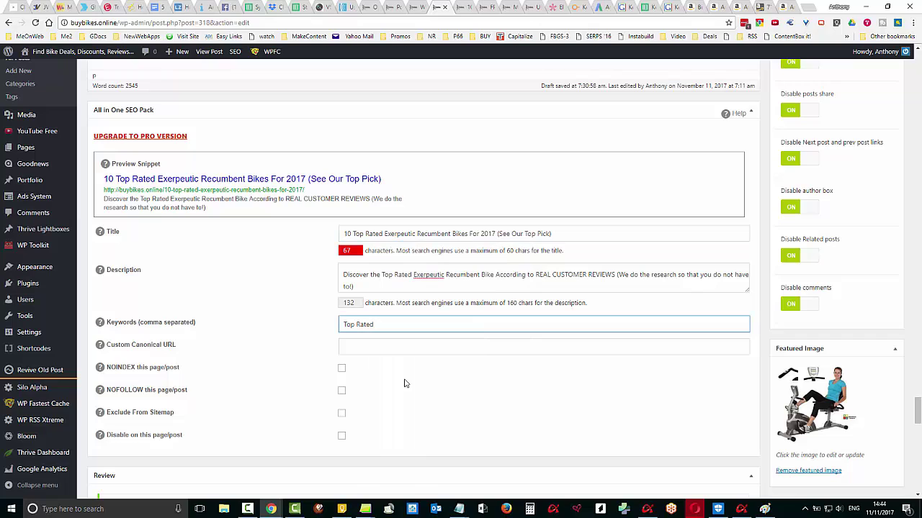
Add "Exerpeutic Recumbent Bikes", copied from the SEO title, as a second keyword separated by a comma
{"action": "type", "text": ","}
{"action": "left_click_drag", "start_coordinate": [385, 233], "coordinate": [467, 236]}
{"action": "right_click", "coordinate": [455, 232]}
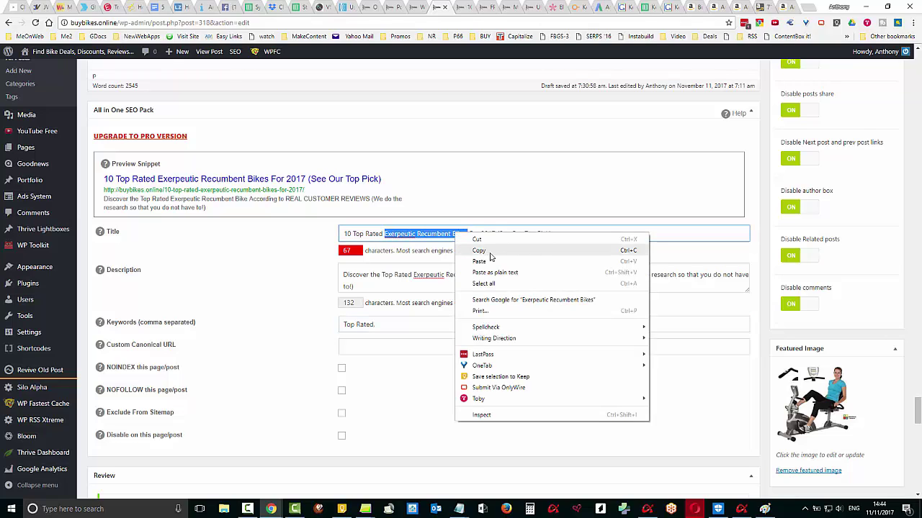
{"action": "left_click", "coordinate": [475, 248]}
{"action": "left_click", "coordinate": [425, 324]}
{"action": "right_click", "coordinate": [425, 324]}
{"action": "left_click", "coordinate": [459, 382]}
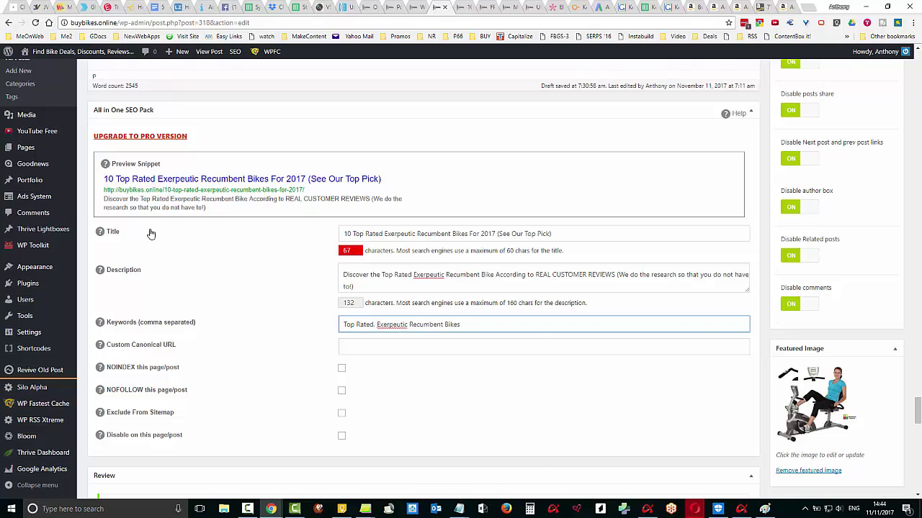
Copy the post's URL from the preview snippet into the custom canonical URL
{"action": "left_click_drag", "start_coordinate": [316, 193], "coordinate": [104, 189]}
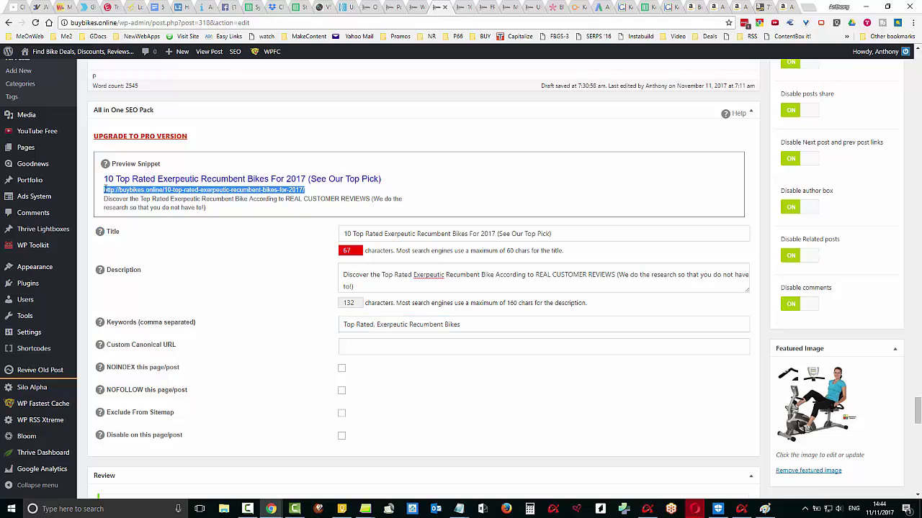
{"action": "right_click", "coordinate": [104, 190]}
{"action": "left_click", "coordinate": [136, 197]}
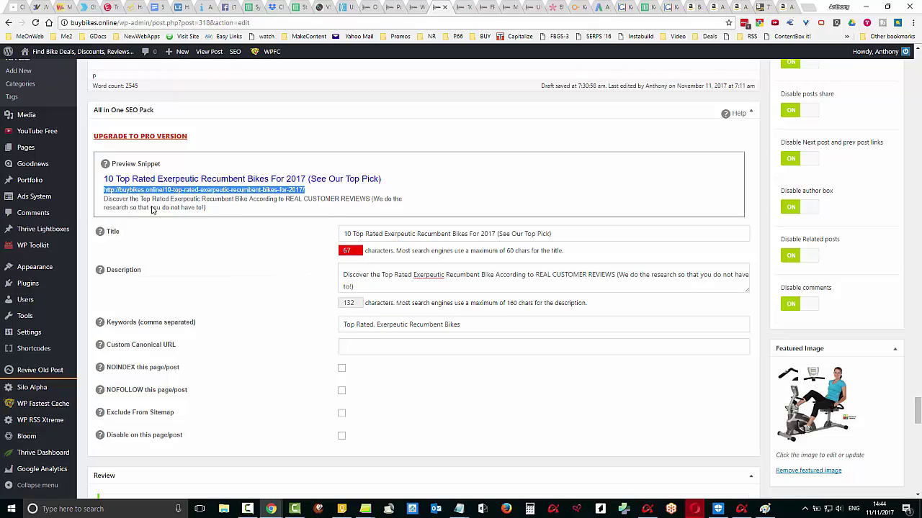
{"action": "right_click", "coordinate": [367, 345]}
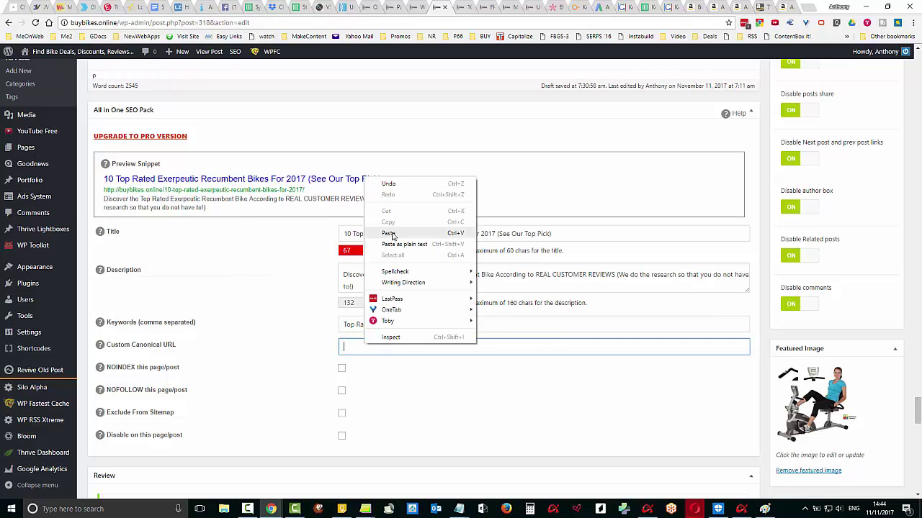
{"action": "left_click", "coordinate": [390, 234]}
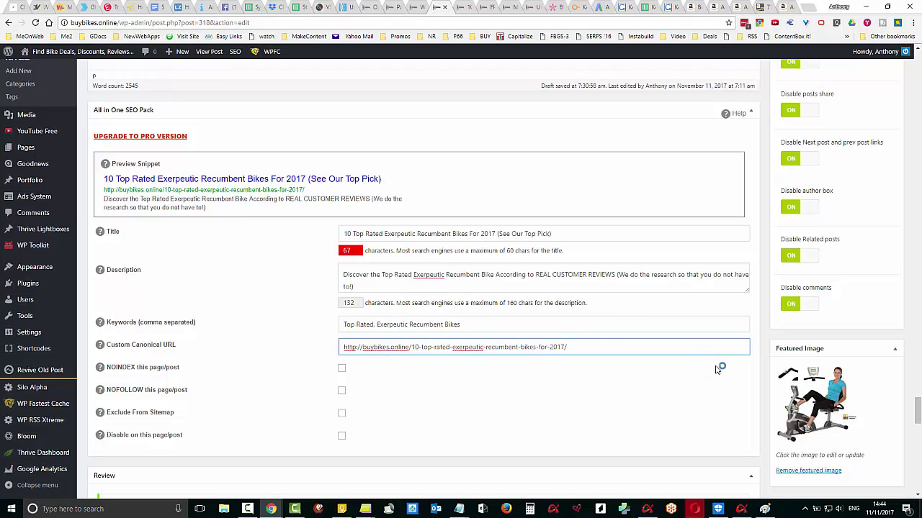
Check the [review] shortcode at the start of the post, and preview the post's changes to examine the review box
{"action": "scroll", "coordinate": [703, 395], "scroll_direction": "down", "scroll_amount": 3}
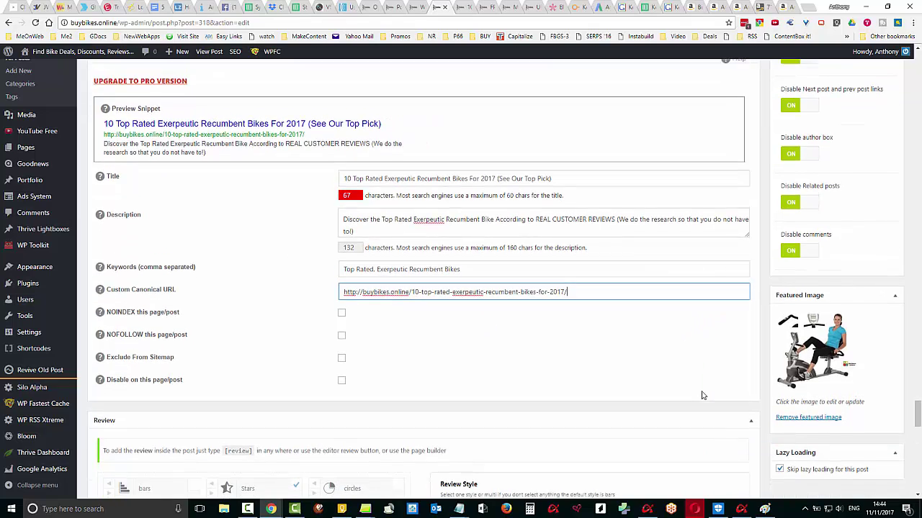
{"action": "scroll", "coordinate": [703, 395], "scroll_direction": "up", "scroll_amount": 1}
{"action": "scroll", "coordinate": [702, 396], "scroll_direction": "up", "scroll_amount": 10}
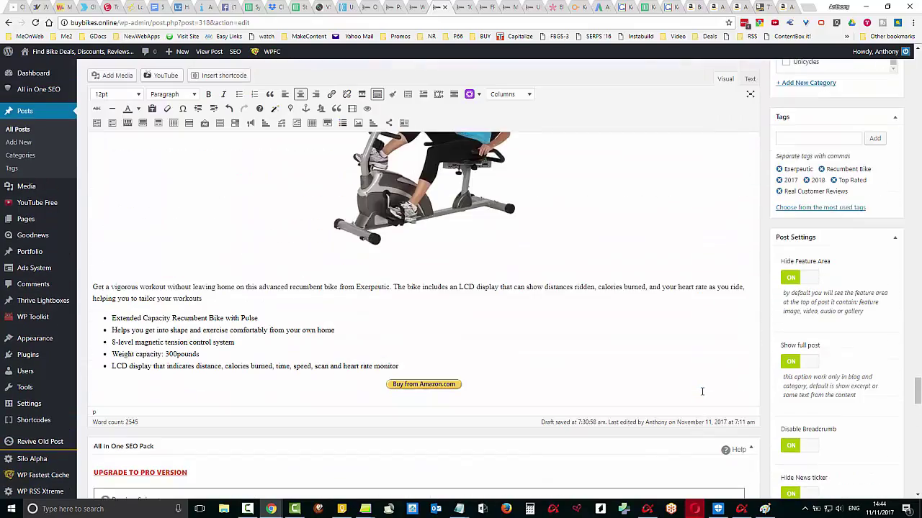
{"action": "scroll", "coordinate": [702, 392], "scroll_direction": "up", "scroll_amount": 8}
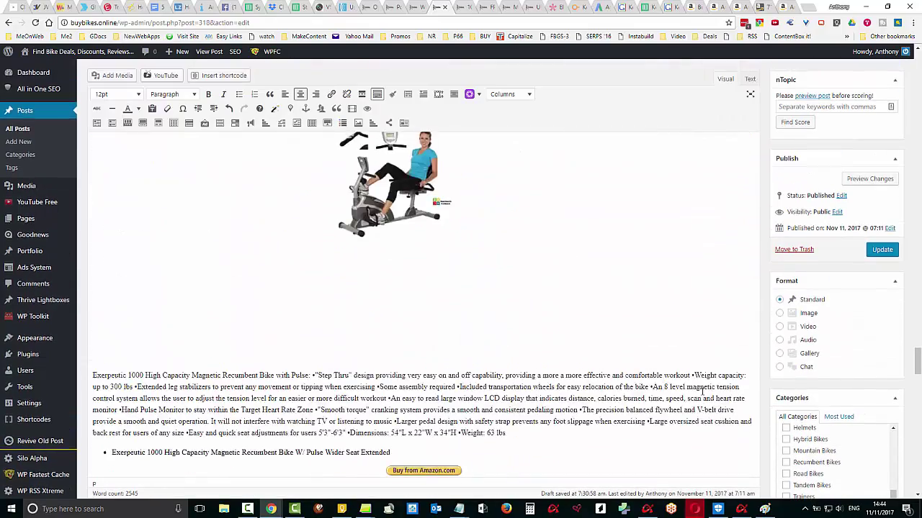
{"action": "scroll", "coordinate": [691, 380], "scroll_direction": "up", "scroll_amount": 15}
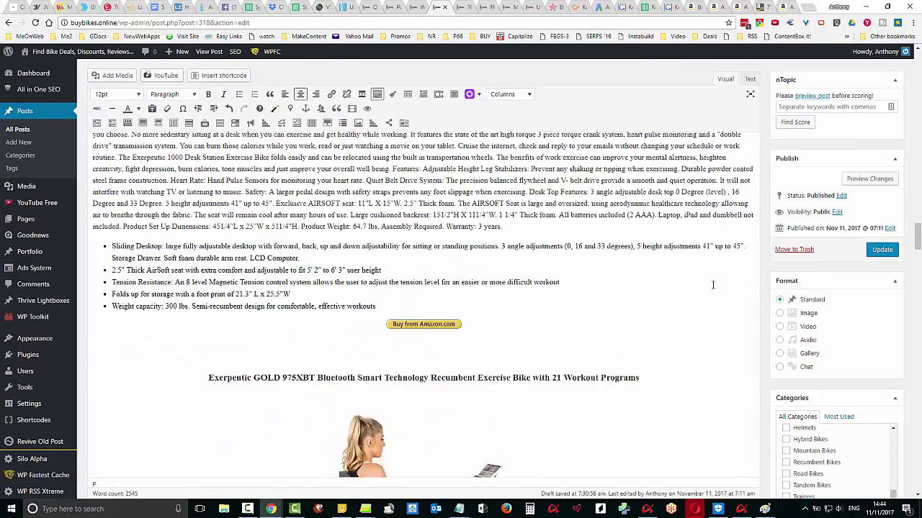
{"action": "scroll", "coordinate": [753, 141], "scroll_direction": "up", "scroll_amount": 20}
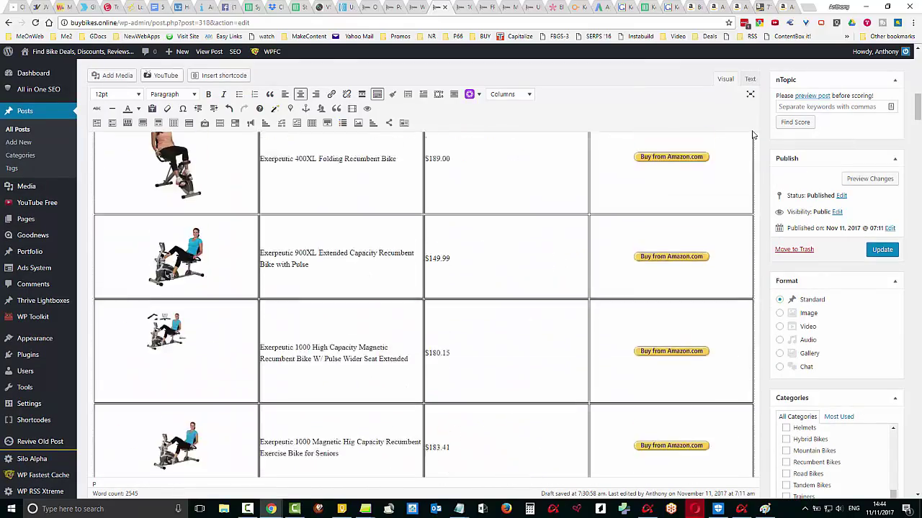
{"action": "triple_click", "coordinate": [471, 248]}
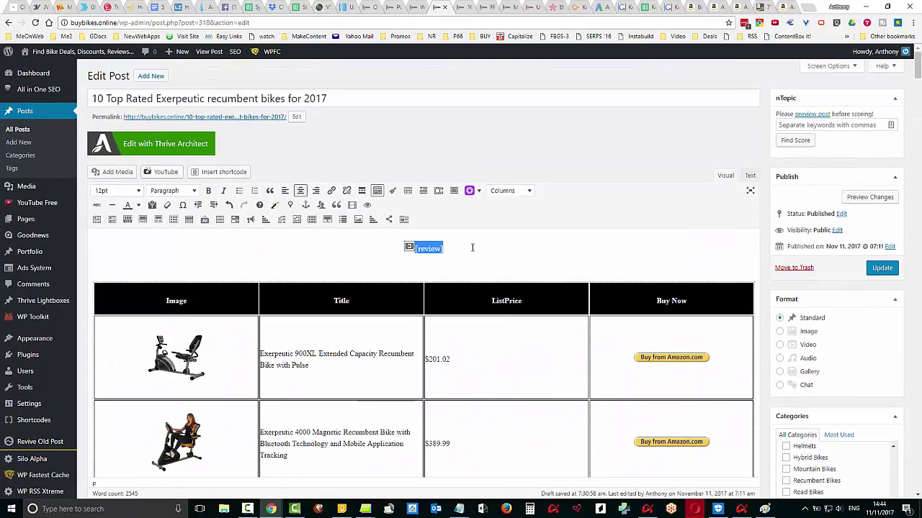
{"action": "left_click", "coordinate": [430, 267]}
{"action": "left_click", "coordinate": [862, 199]}
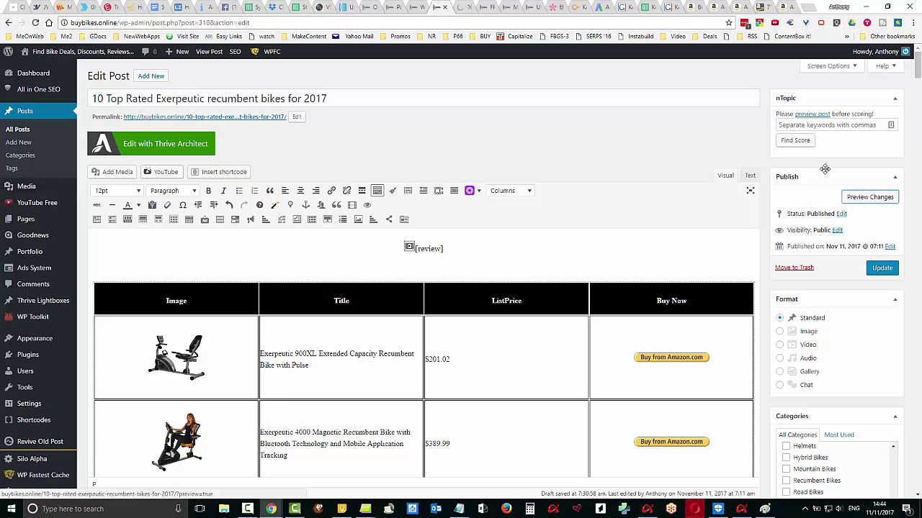
{"action": "left_click", "coordinate": [461, 7]}
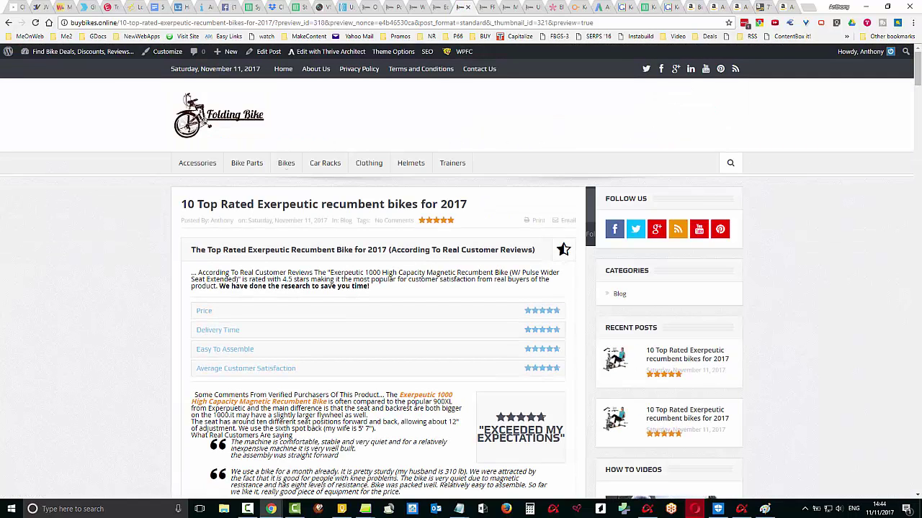
{"action": "scroll", "coordinate": [532, 368], "scroll_direction": "down", "scroll_amount": 2}
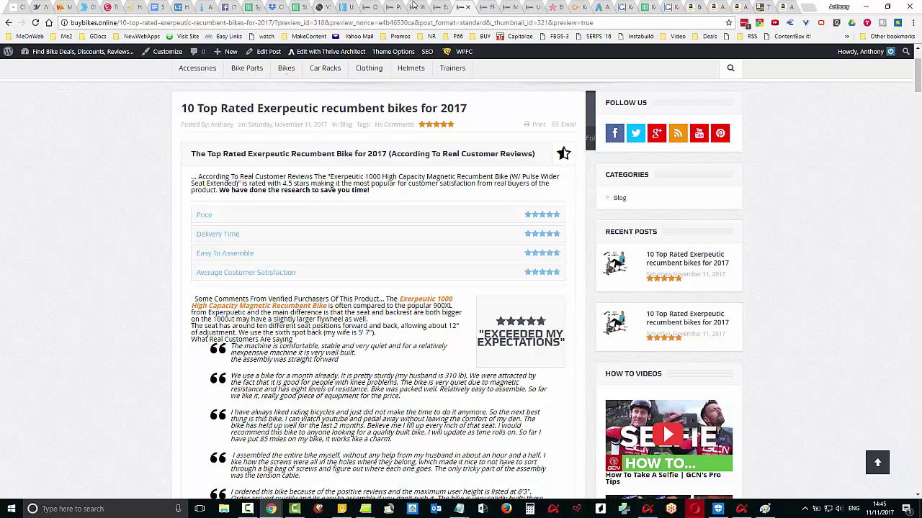
Add a separate "..." line above "Some Comments From Verified Purchasers Of This Product..." in the review summary
{"action": "left_click", "coordinate": [438, 7]}
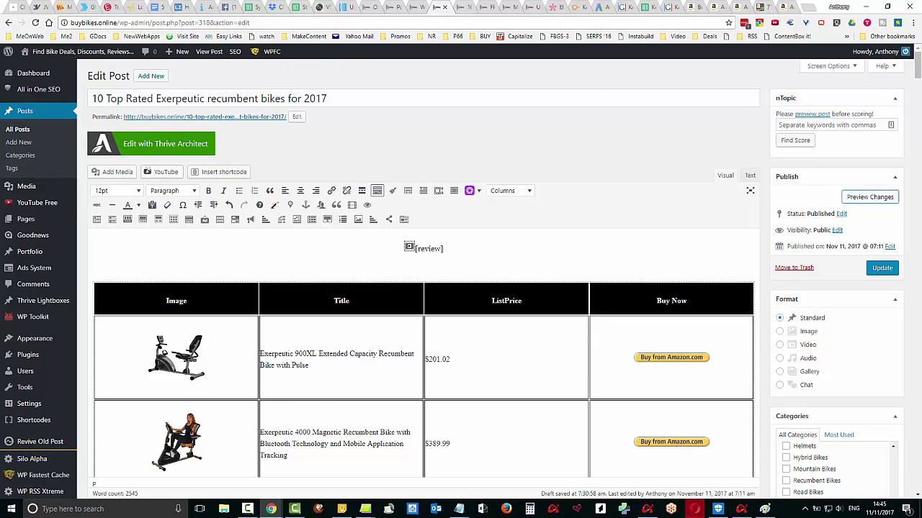
{"action": "left_click_drag", "start_coordinate": [918, 79], "coordinate": [900, 444]}
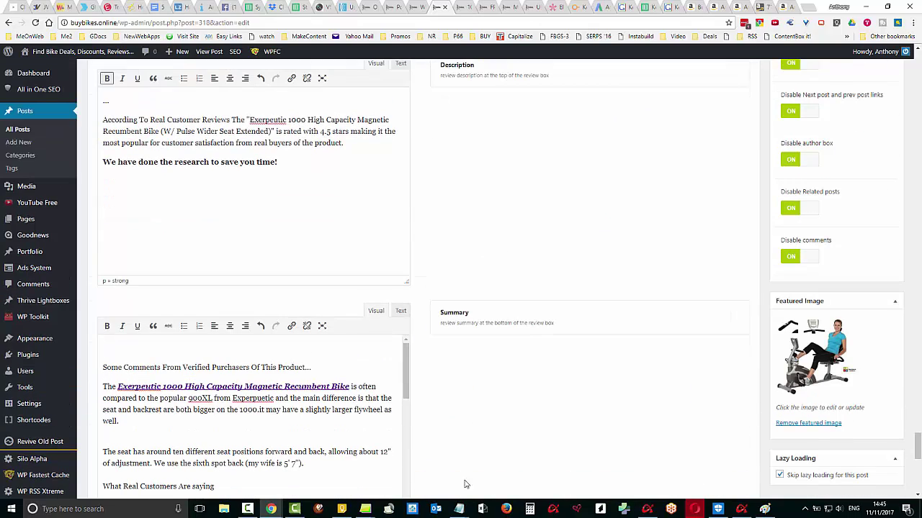
{"action": "left_click", "coordinate": [104, 366]}
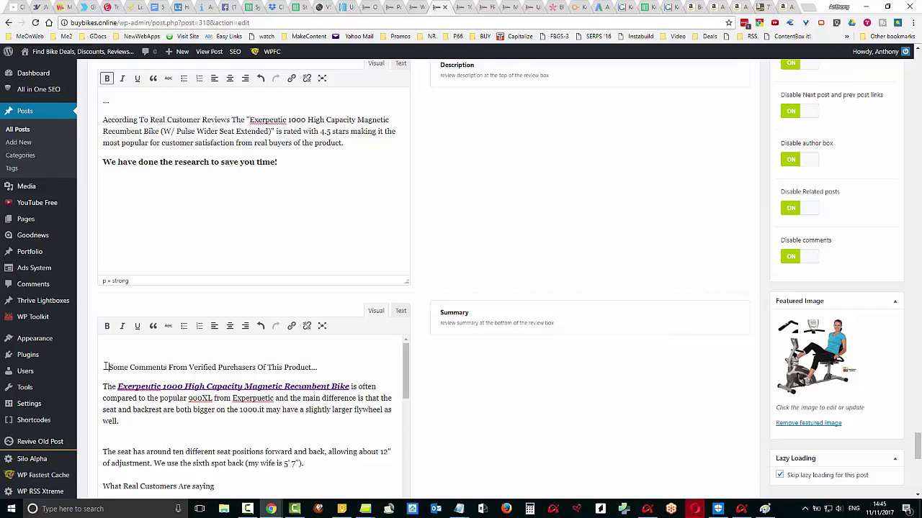
{"action": "key", "text": "Return"}
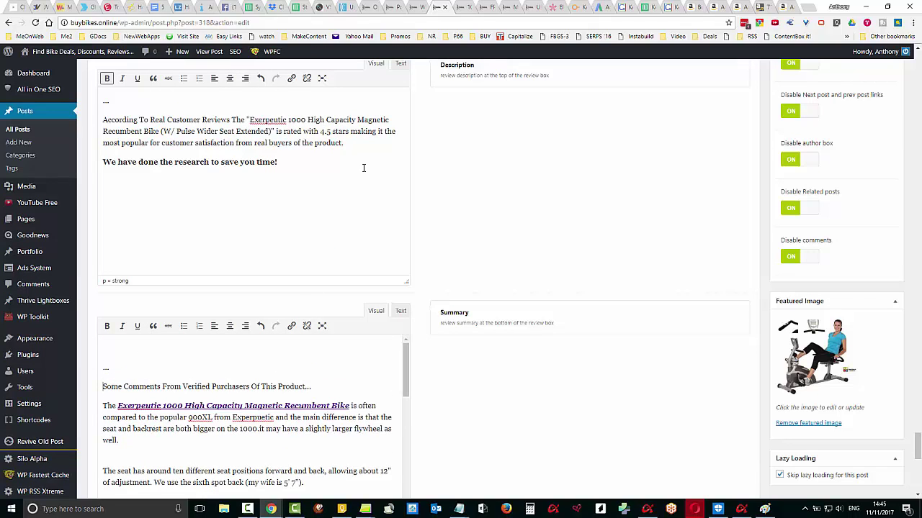
Preview the post's changes to check the spacing above the verified purchasers' comments in the review box
{"action": "scroll", "coordinate": [754, 216], "scroll_direction": "up", "scroll_amount": 15}
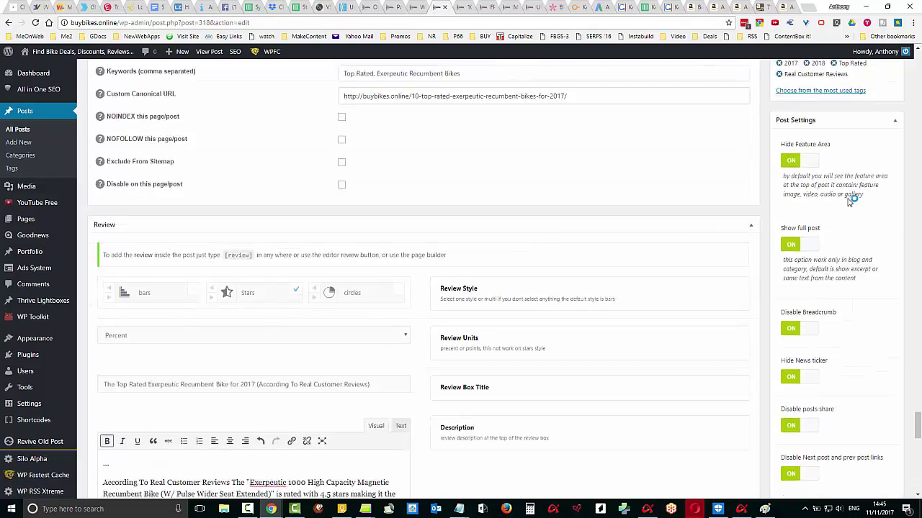
{"action": "scroll", "coordinate": [844, 138], "scroll_direction": "up", "scroll_amount": 2}
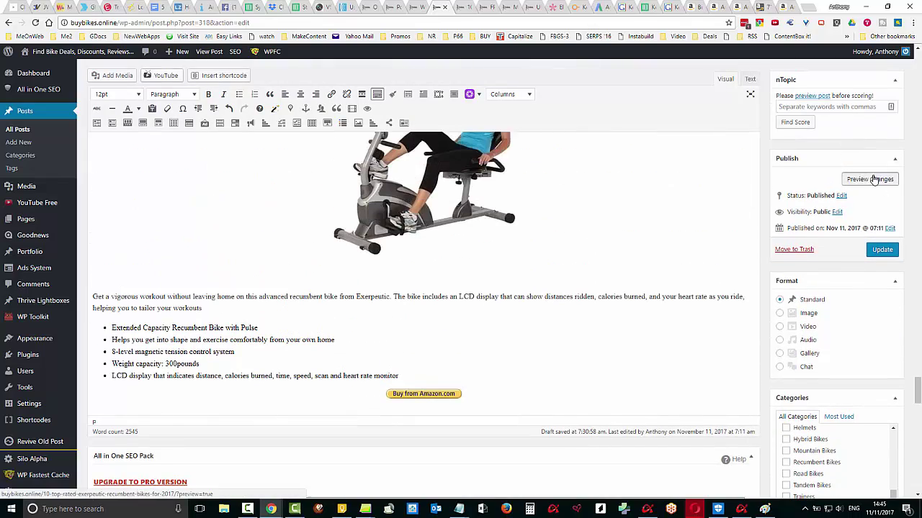
{"action": "left_click", "coordinate": [456, 7]}
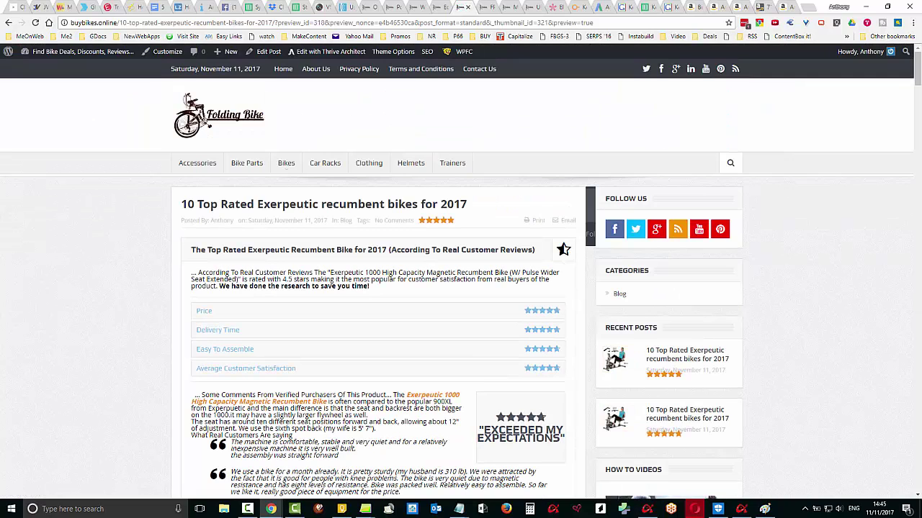
{"action": "scroll", "coordinate": [538, 397], "scroll_direction": "down", "scroll_amount": 1}
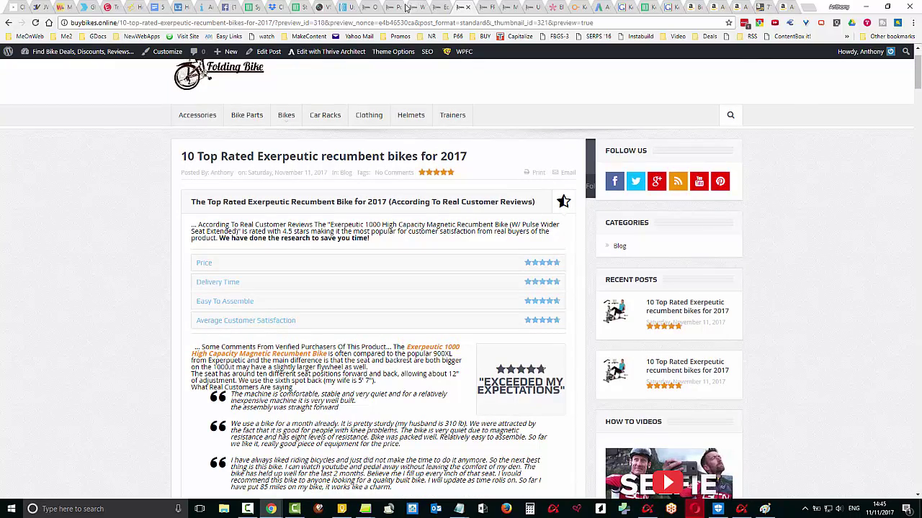
Add a separate "..." line above "What Real Customers Are saying" in the review summary
{"action": "left_click", "coordinate": [441, 7]}
{"action": "scroll", "coordinate": [302, 430], "scroll_direction": "down", "scroll_amount": 2}
{"action": "scroll", "coordinate": [301, 429], "scroll_direction": "down", "scroll_amount": 9}
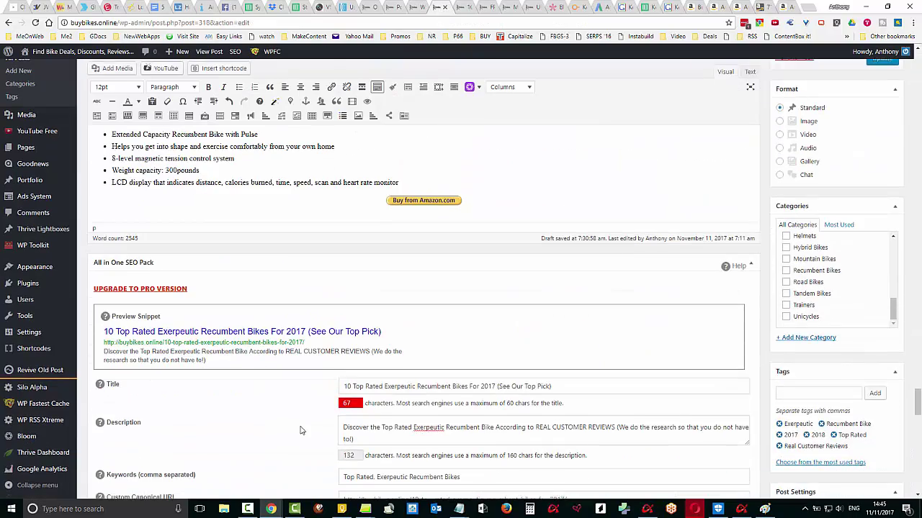
{"action": "scroll", "coordinate": [301, 424], "scroll_direction": "down", "scroll_amount": 6}
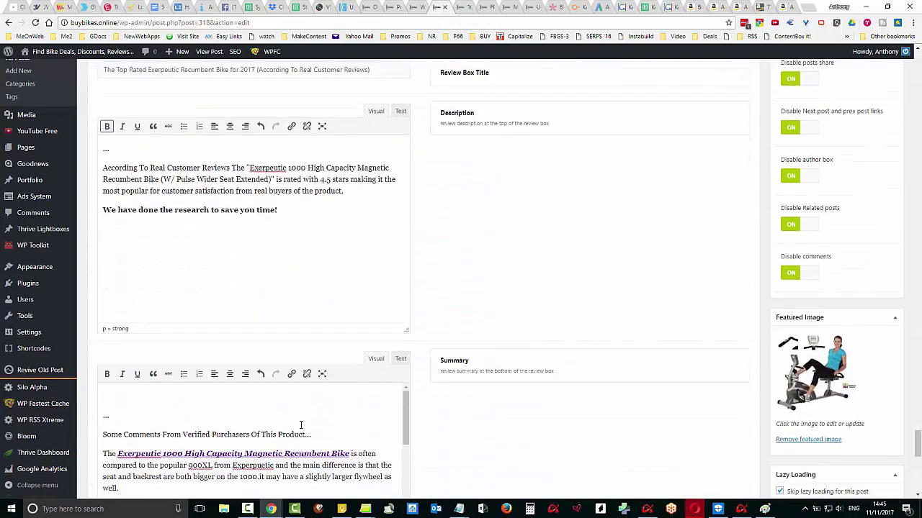
{"action": "scroll", "coordinate": [299, 425], "scroll_direction": "down", "scroll_amount": 2}
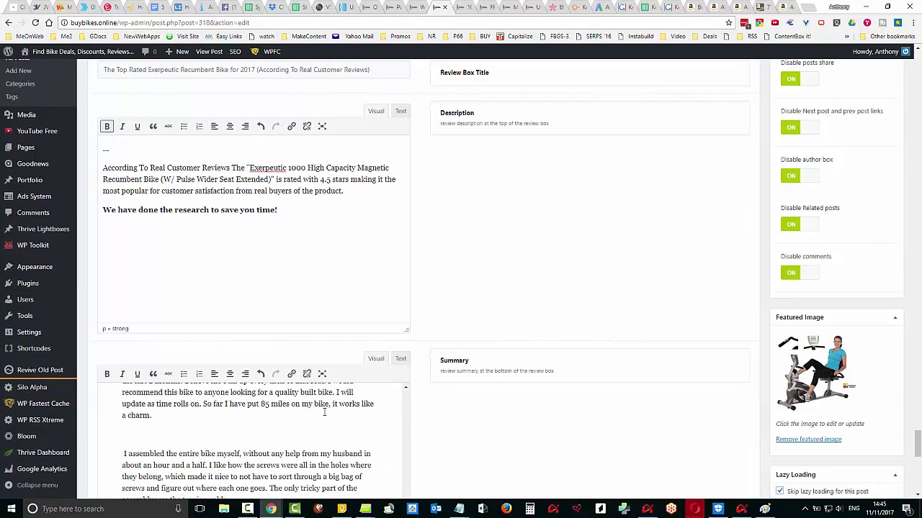
{"action": "scroll", "coordinate": [528, 443], "scroll_direction": "down", "scroll_amount": 3}
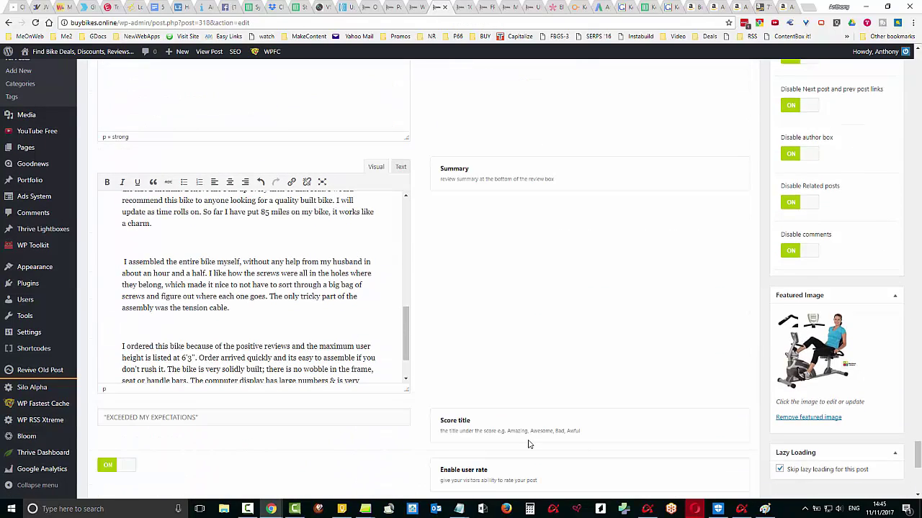
{"action": "scroll", "coordinate": [529, 444], "scroll_direction": "up", "scroll_amount": 4}
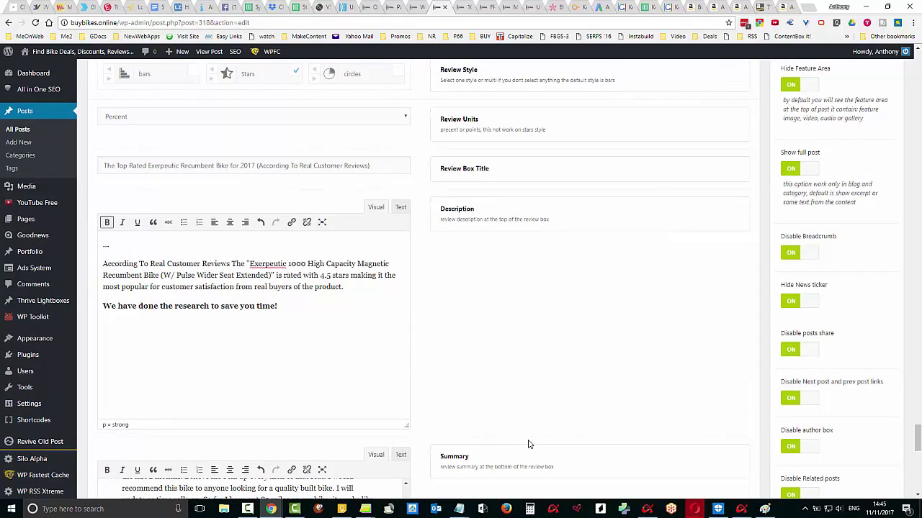
{"action": "scroll", "coordinate": [528, 445], "scroll_direction": "up", "scroll_amount": 2}
{"action": "scroll", "coordinate": [529, 444], "scroll_direction": "down", "scroll_amount": 2}
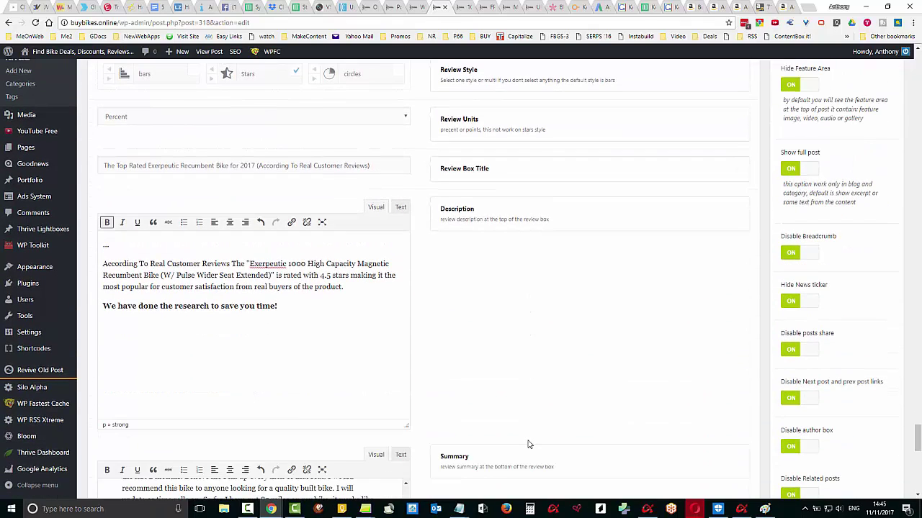
{"action": "scroll", "coordinate": [529, 445], "scroll_direction": "down", "scroll_amount": 4}
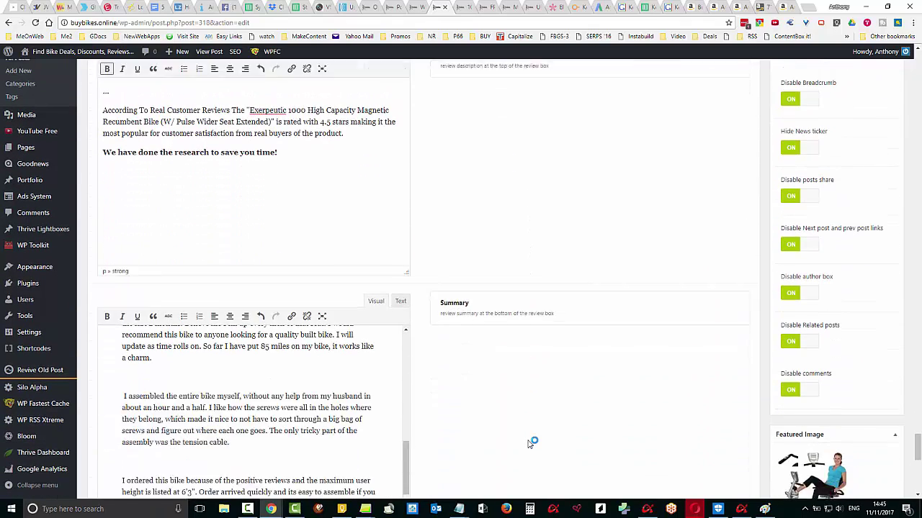
{"action": "scroll", "coordinate": [529, 444], "scroll_direction": "down", "scroll_amount": 1}
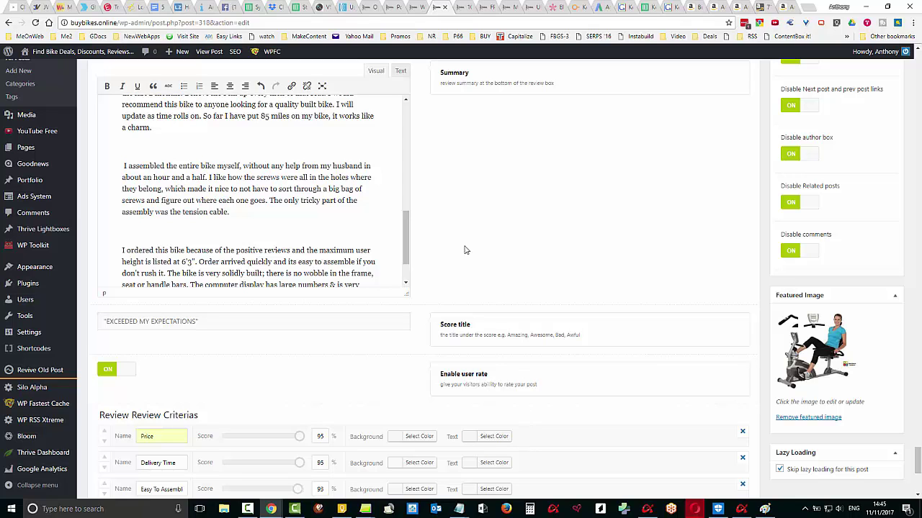
{"action": "left_click_drag", "start_coordinate": [406, 223], "coordinate": [404, 130]}
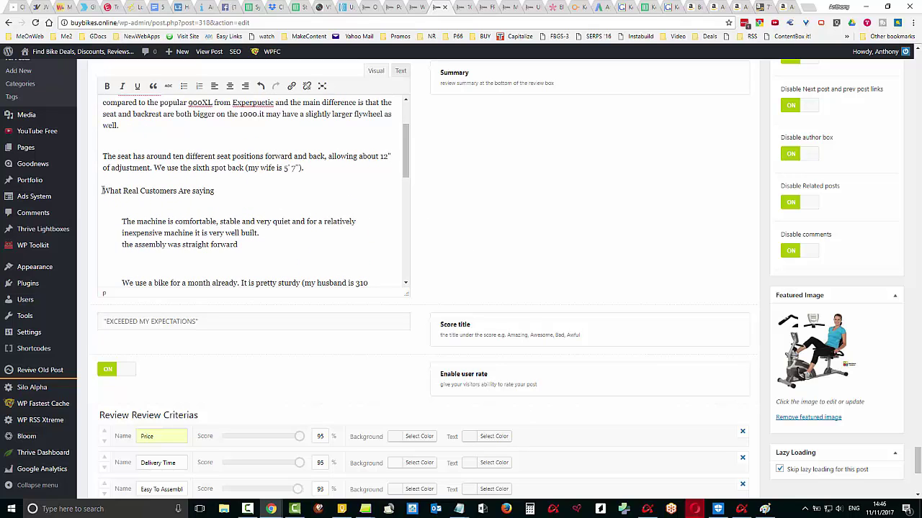
{"action": "key", "text": "Return"}
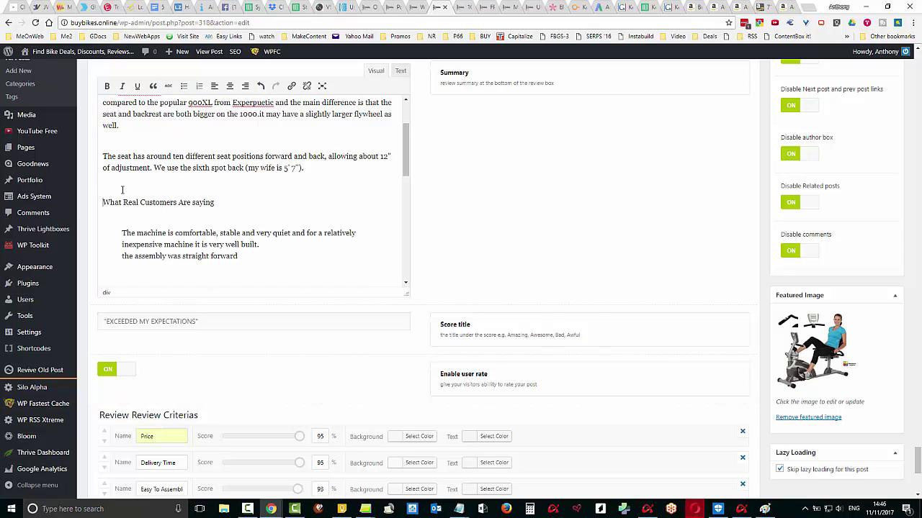
{"action": "scroll", "coordinate": [124, 191], "scroll_direction": "up", "scroll_amount": 1}
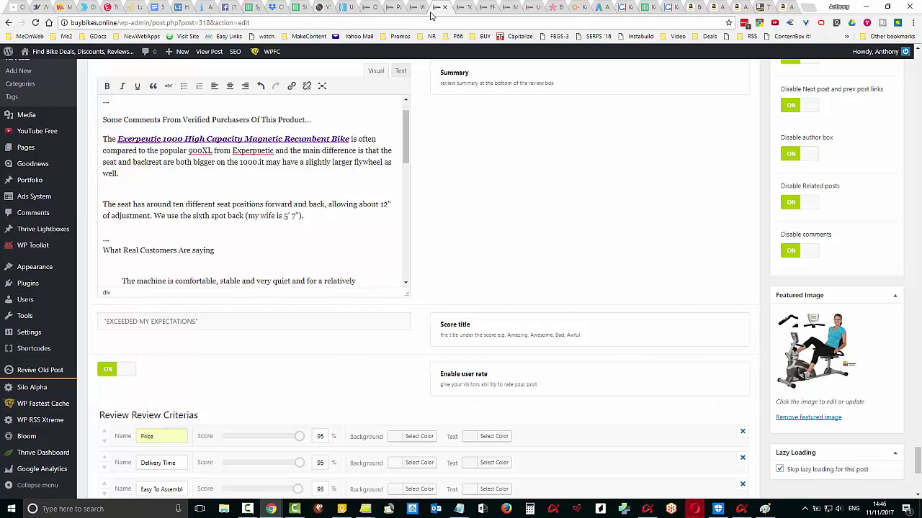
Preview the post's changes again and examine the review box from its title down to the user rating
{"action": "left_click_drag", "start_coordinate": [915, 461], "coordinate": [918, 68]}
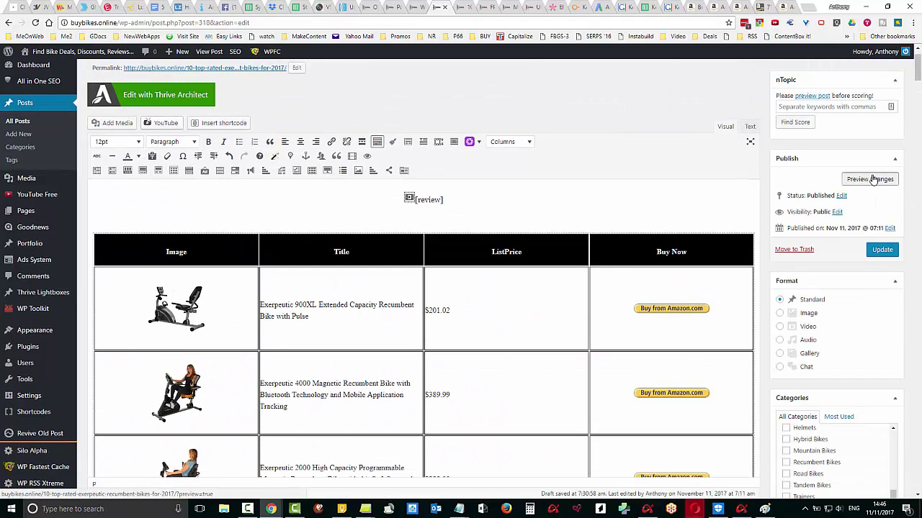
{"action": "left_click", "coordinate": [872, 179]}
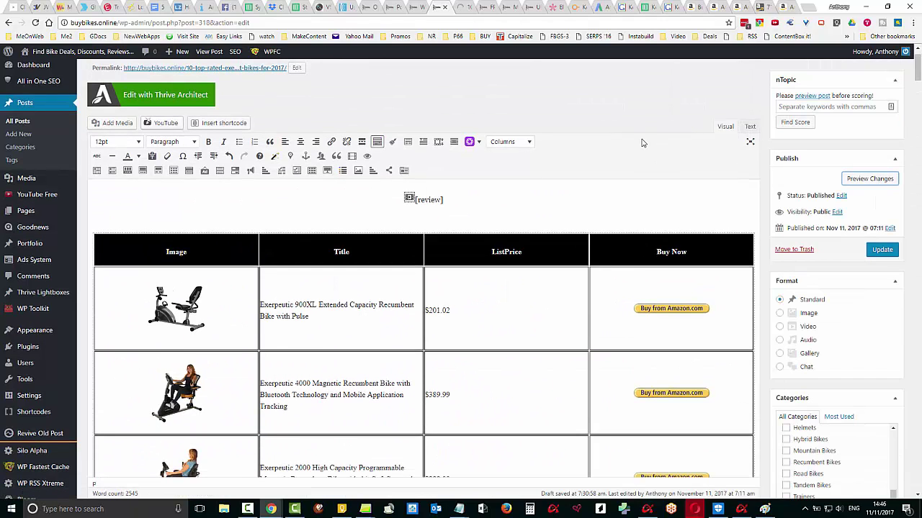
{"action": "left_click", "coordinate": [461, 7]}
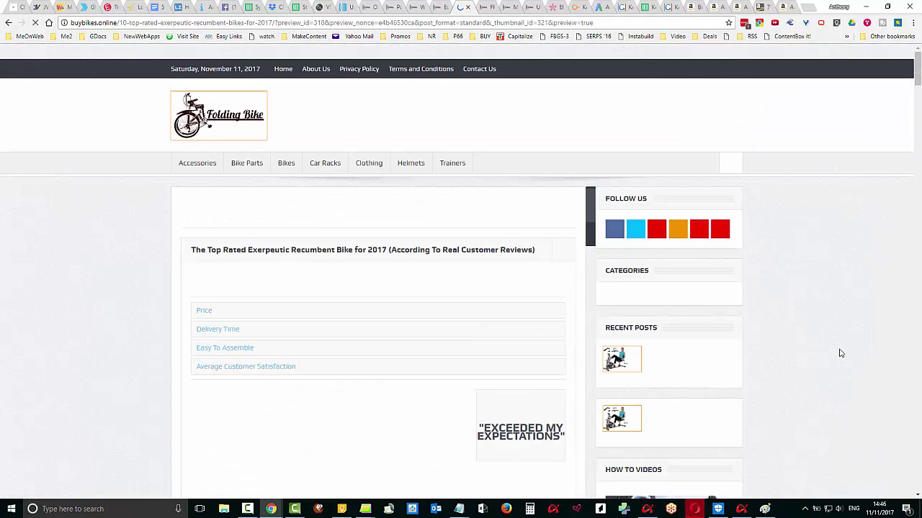
{"action": "scroll", "coordinate": [821, 360], "scroll_direction": "down", "scroll_amount": 1}
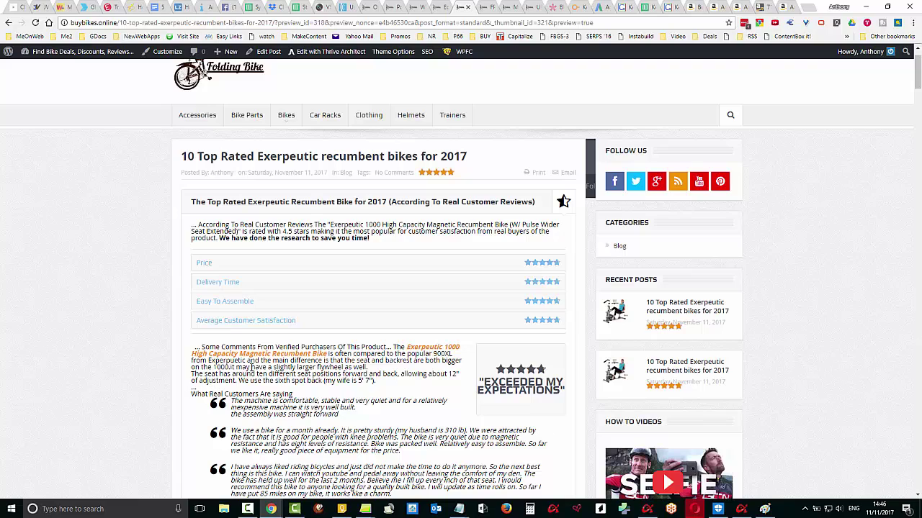
{"action": "scroll", "coordinate": [392, 425], "scroll_direction": "down", "scroll_amount": 1}
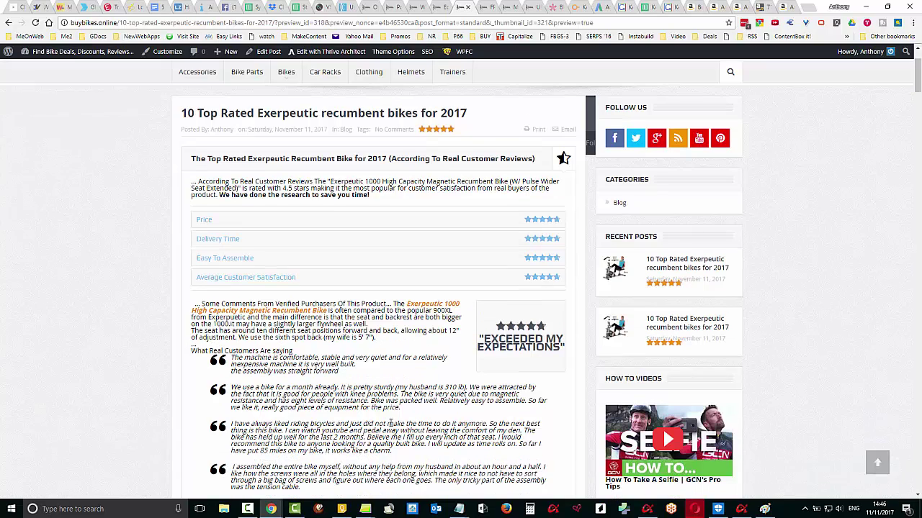
{"action": "scroll", "coordinate": [390, 425], "scroll_direction": "down", "scroll_amount": 3}
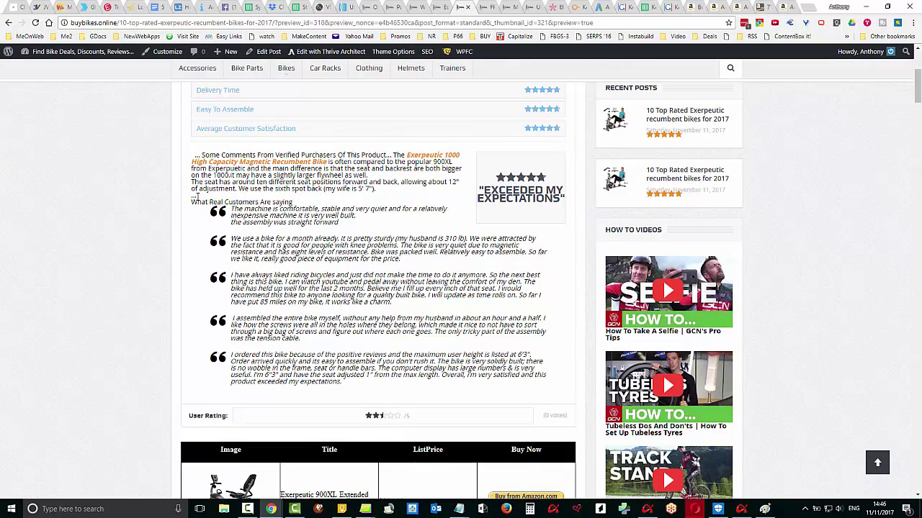
{"action": "scroll", "coordinate": [433, 331], "scroll_direction": "up", "scroll_amount": 4}
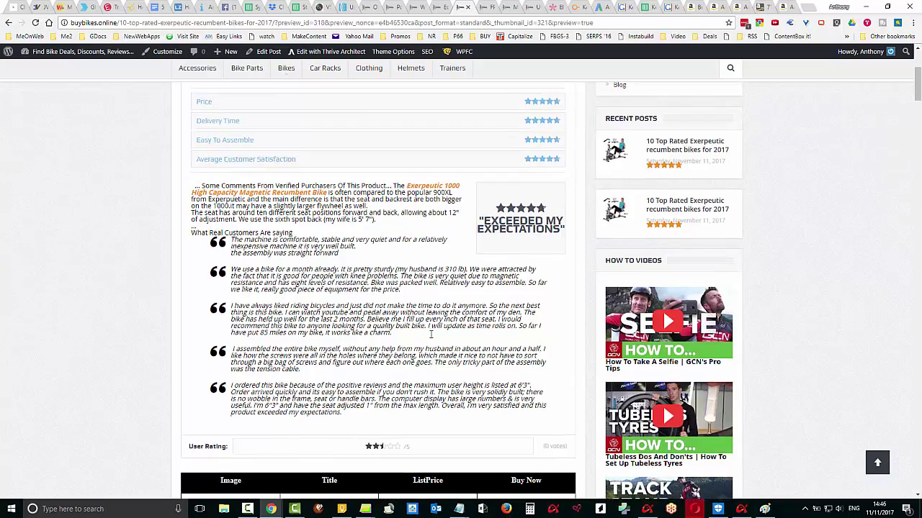
{"action": "scroll", "coordinate": [431, 332], "scroll_direction": "up", "scroll_amount": 1}
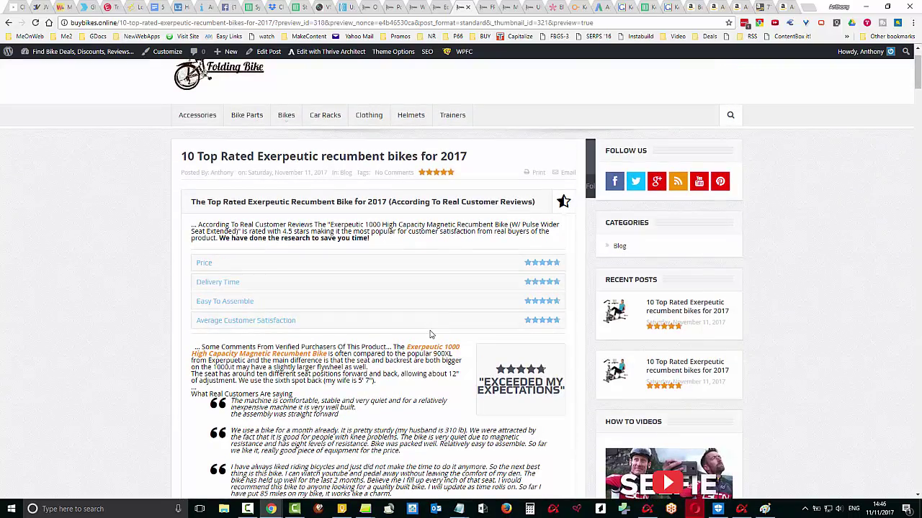
Update the post and open the published version in a new tab to check its review box
{"action": "left_click", "coordinate": [438, 7]}
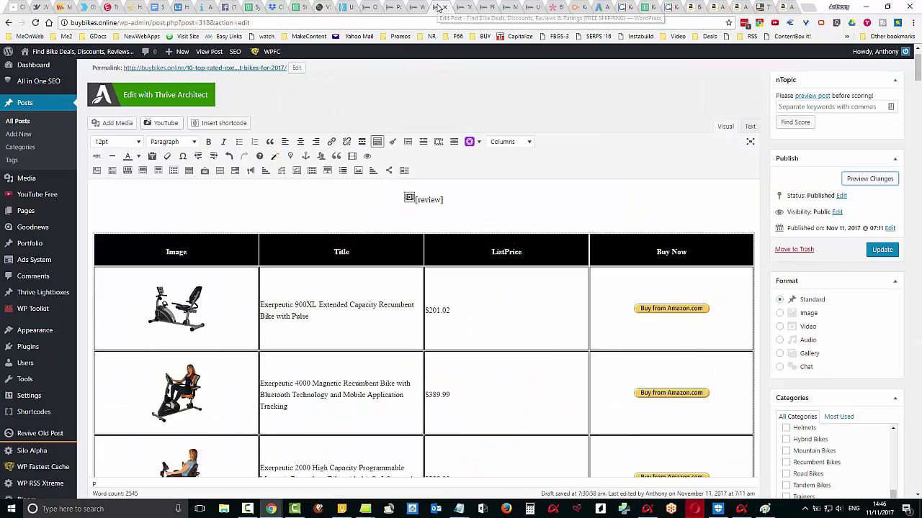
{"action": "left_click", "coordinate": [879, 251]}
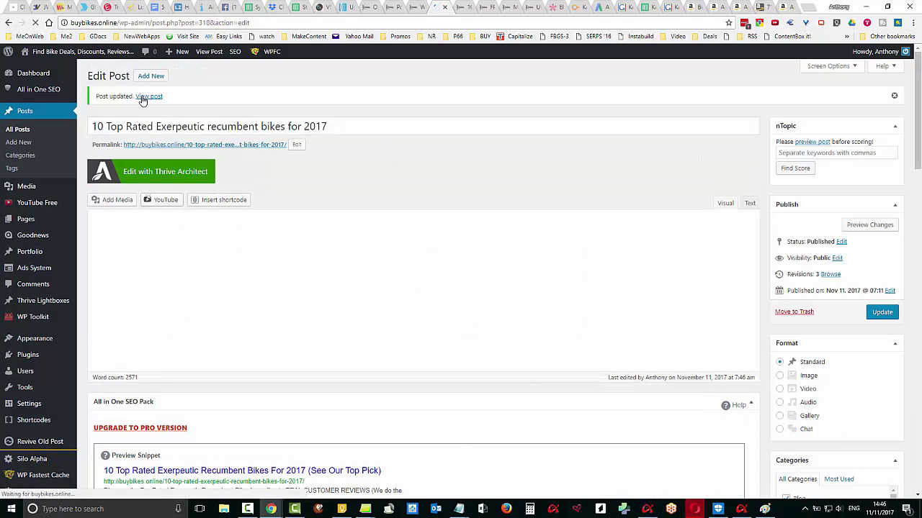
{"action": "right_click", "coordinate": [142, 100]}
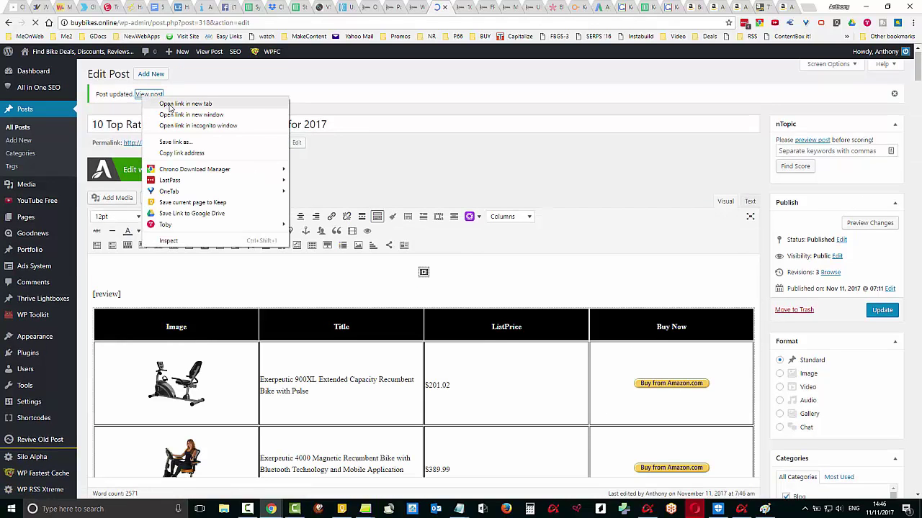
{"action": "left_click", "coordinate": [169, 104]}
{"action": "left_click", "coordinate": [449, 8]}
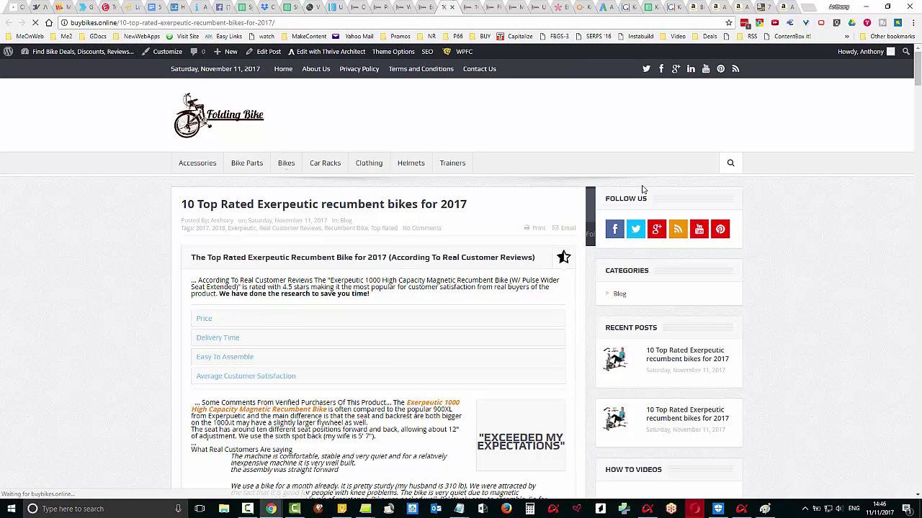
{"action": "scroll", "coordinate": [534, 338], "scroll_direction": "down", "scroll_amount": 2}
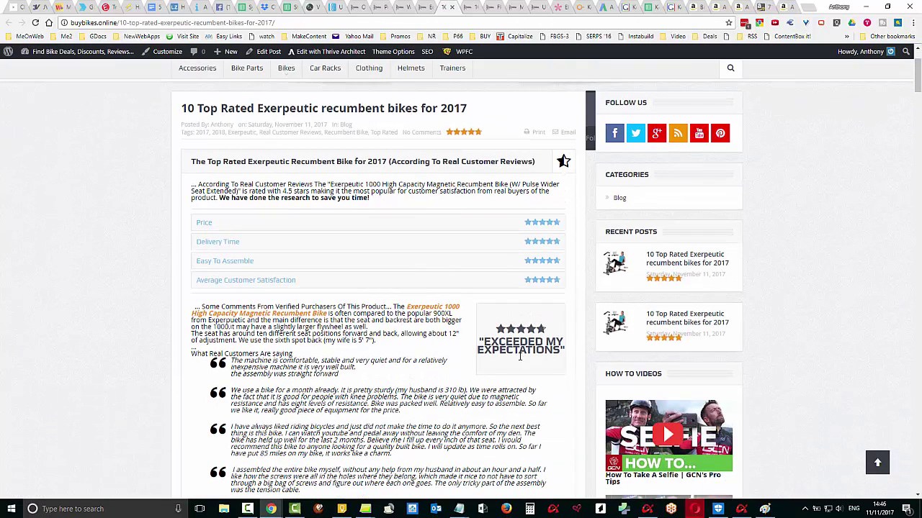
Switch off Hide Feature Area in the post's settings
{"action": "left_click", "coordinate": [423, 7]}
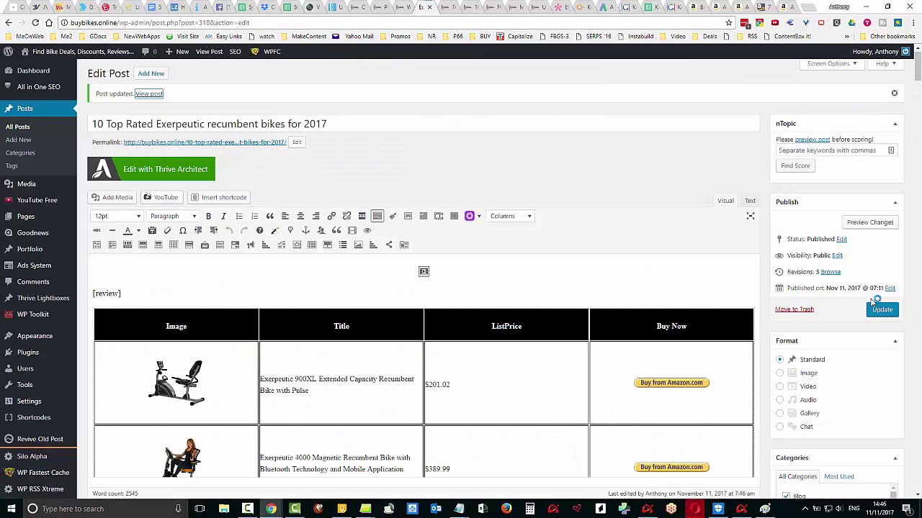
{"action": "scroll", "coordinate": [900, 373], "scroll_direction": "down", "scroll_amount": 5}
{"action": "scroll", "coordinate": [900, 372], "scroll_direction": "down", "scroll_amount": 5}
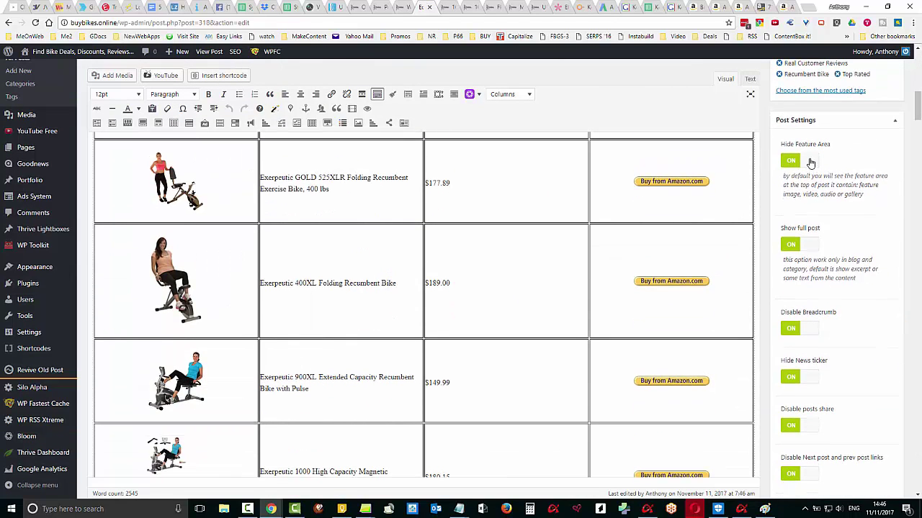
{"action": "left_click", "coordinate": [808, 160]}
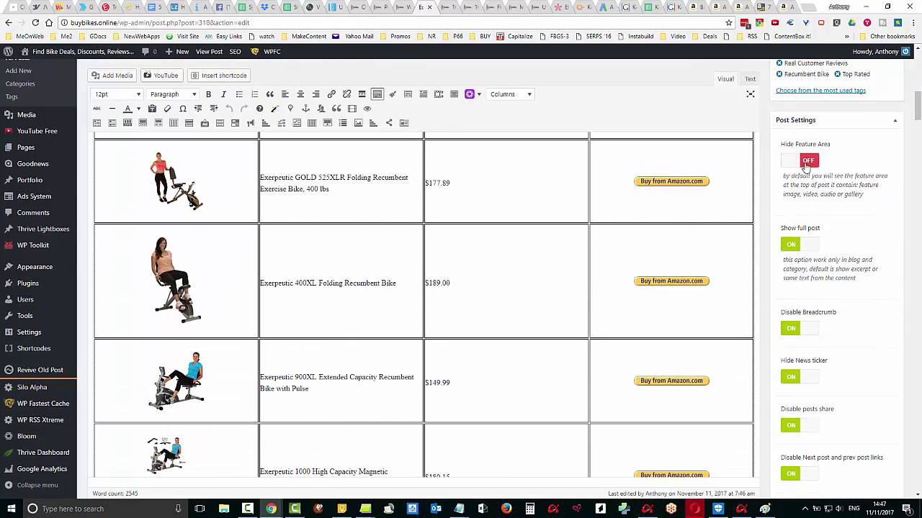
Update the post and reload its published page to apply the new feature area setting
{"action": "scroll", "coordinate": [909, 195], "scroll_direction": "up", "scroll_amount": 10}
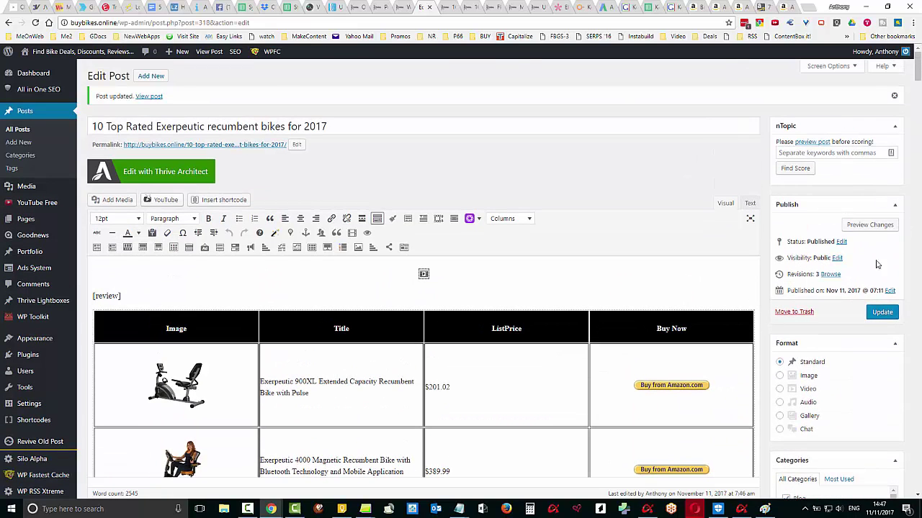
{"action": "left_click", "coordinate": [882, 311]}
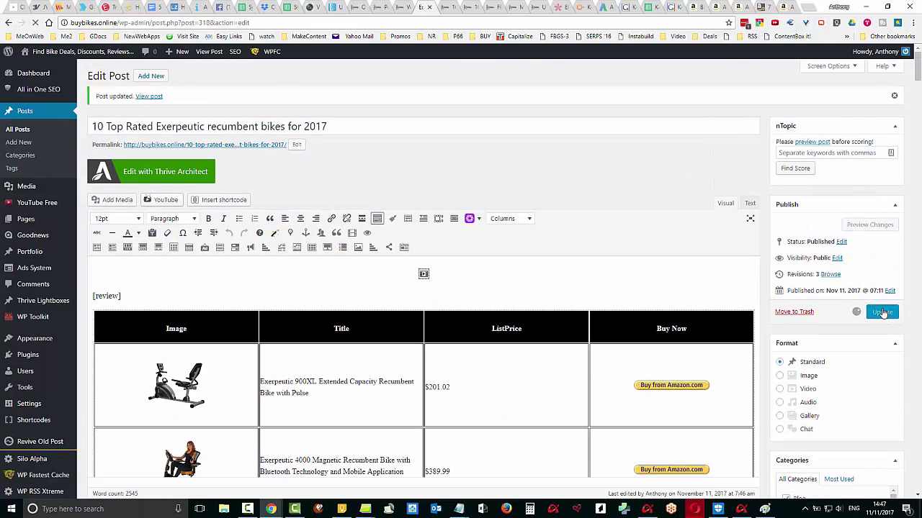
{"action": "left_click", "coordinate": [446, 8]}
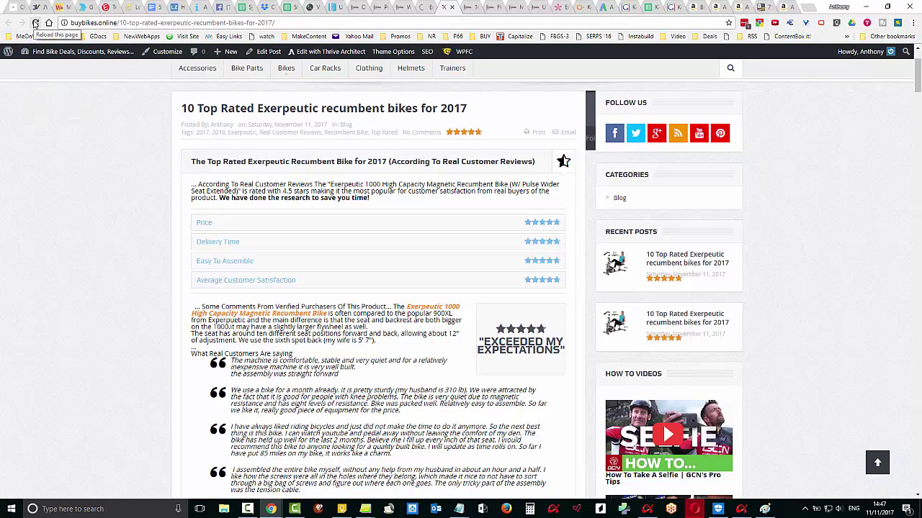
{"action": "left_click", "coordinate": [36, 24]}
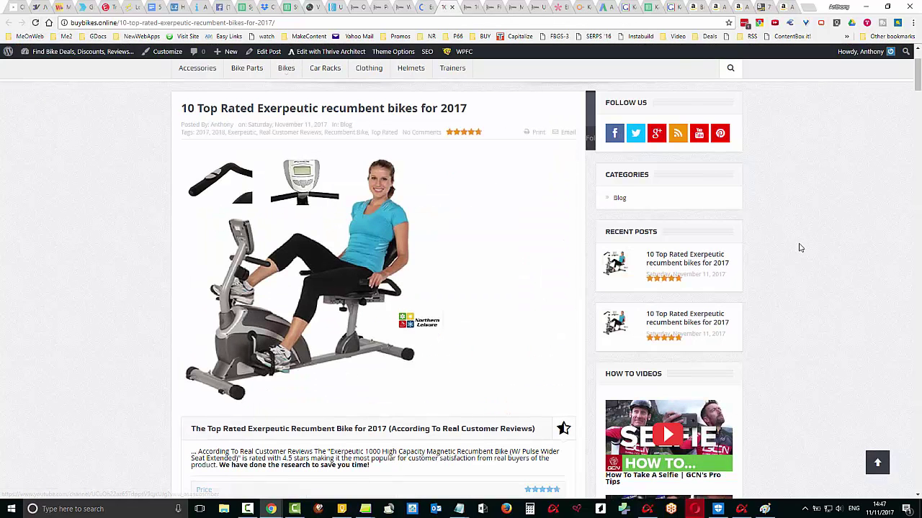
Examine the published post's feature image and review box, from the ratings and customer comments to the user rating
{"action": "scroll", "coordinate": [800, 247], "scroll_direction": "down", "scroll_amount": 2}
{"action": "scroll", "coordinate": [799, 247], "scroll_direction": "up", "scroll_amount": 2}
{"action": "scroll", "coordinate": [295, 220], "scroll_direction": "down", "scroll_amount": 3}
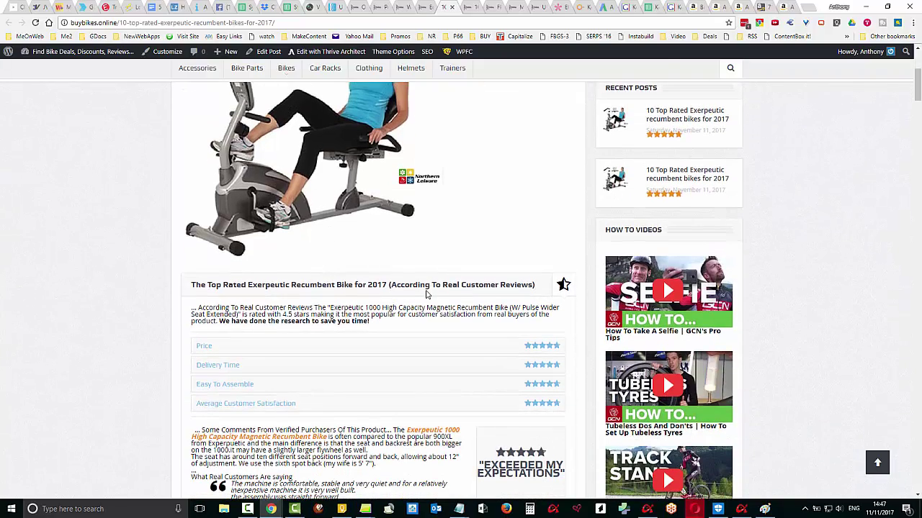
{"action": "scroll", "coordinate": [428, 293], "scroll_direction": "down", "scroll_amount": 4}
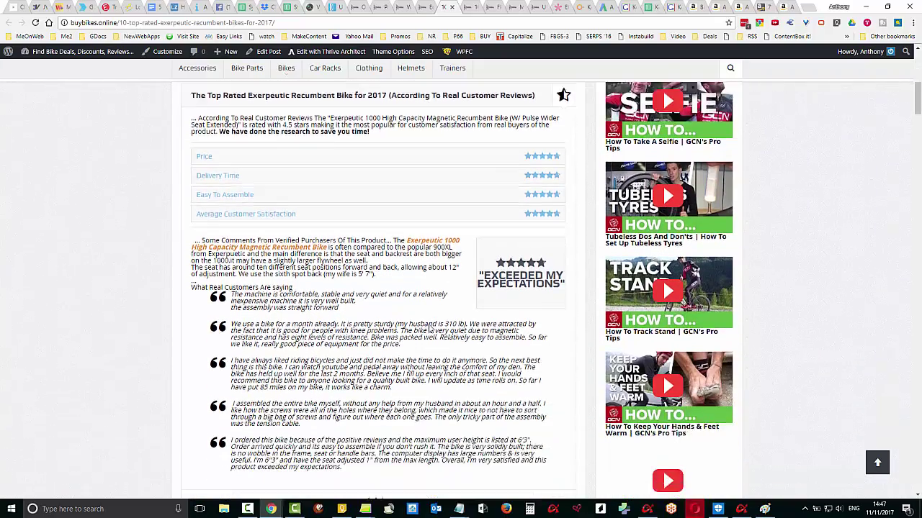
{"action": "scroll", "coordinate": [430, 329], "scroll_direction": "down", "scroll_amount": 1}
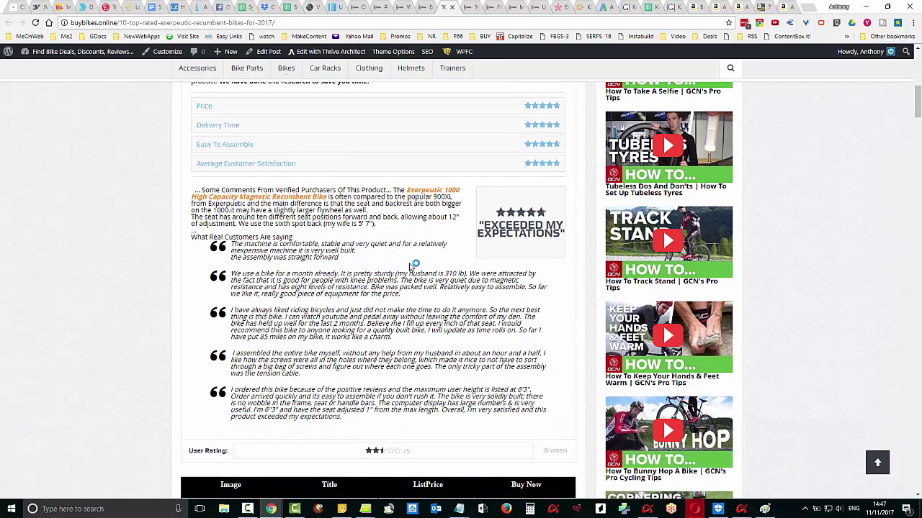
{"action": "scroll", "coordinate": [410, 263], "scroll_direction": "down", "scroll_amount": 1}
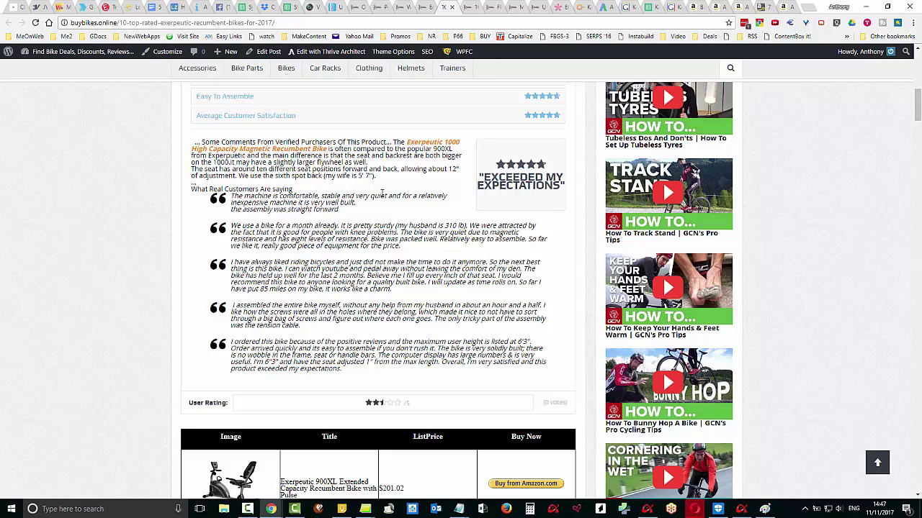
{"action": "scroll", "coordinate": [446, 265], "scroll_direction": "down", "scroll_amount": 1}
{"action": "scroll", "coordinate": [441, 268], "scroll_direction": "up", "scroll_amount": 2}
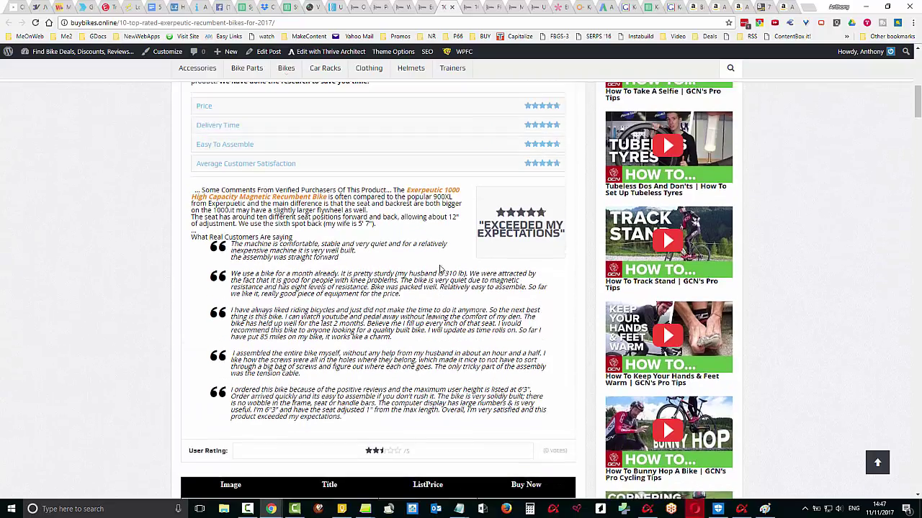
{"action": "scroll", "coordinate": [438, 271], "scroll_direction": "up", "scroll_amount": 3}
{"action": "scroll", "coordinate": [437, 272], "scroll_direction": "down", "scroll_amount": 4}
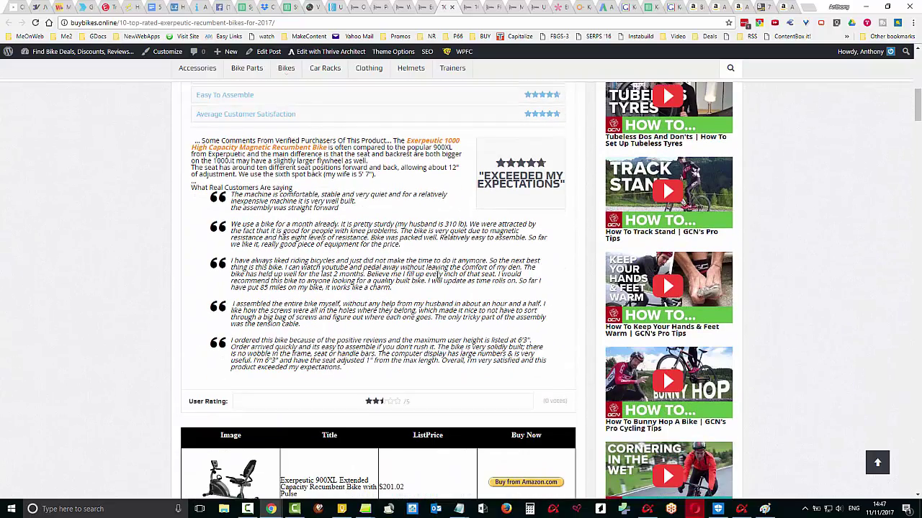
{"action": "scroll", "coordinate": [437, 274], "scroll_direction": "down", "scroll_amount": 2}
Examine the product comparison table and the individual bike descriptions through to the post's tags, and return to the page top
{"action": "scroll", "coordinate": [459, 216], "scroll_direction": "down", "scroll_amount": 8}
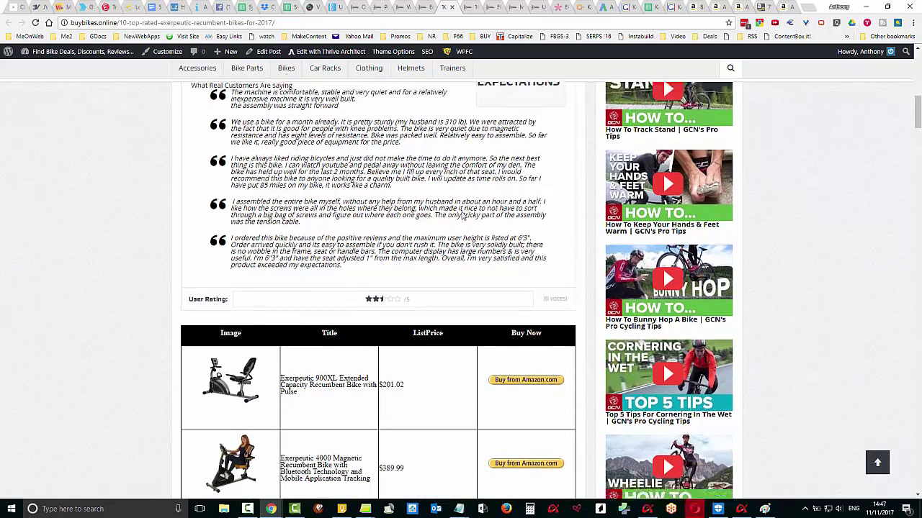
{"action": "scroll", "coordinate": [458, 216], "scroll_direction": "down", "scroll_amount": 4}
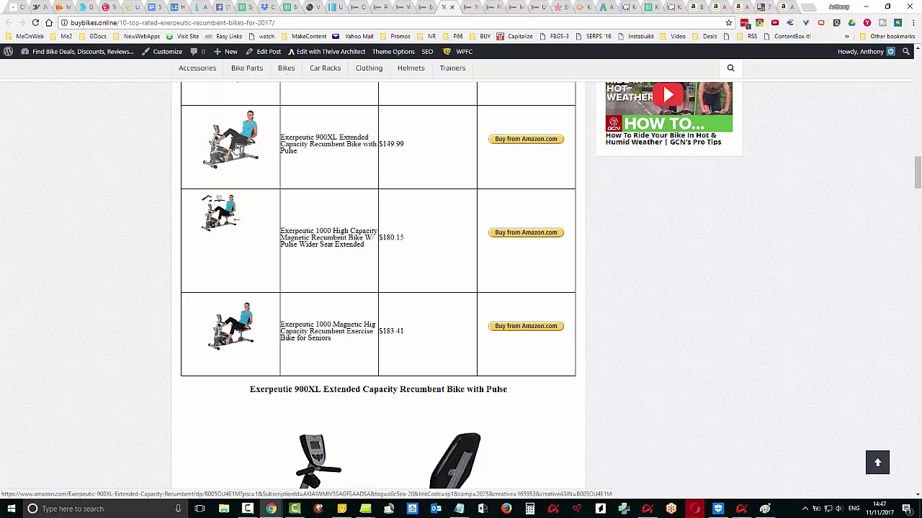
{"action": "scroll", "coordinate": [658, 323], "scroll_direction": "down", "scroll_amount": 4}
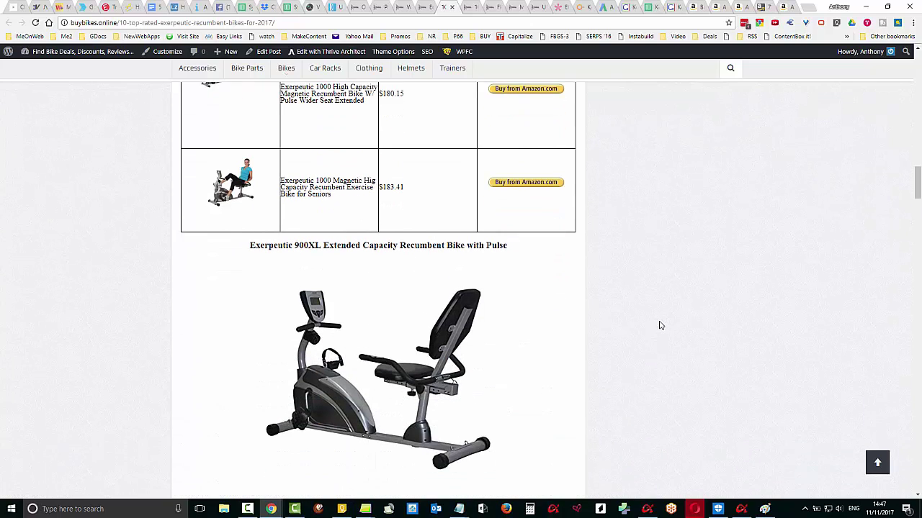
{"action": "scroll", "coordinate": [660, 324], "scroll_direction": "down", "scroll_amount": 9}
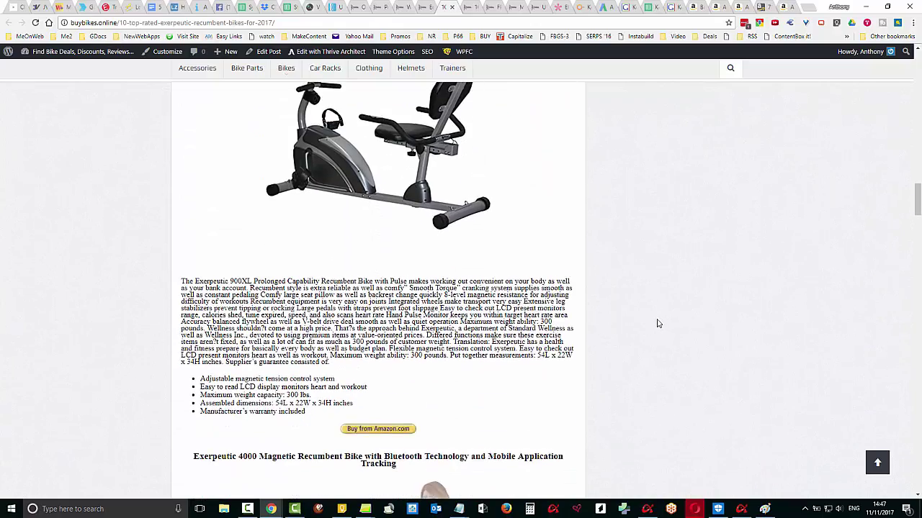
{"action": "scroll", "coordinate": [656, 323], "scroll_direction": "down", "scroll_amount": 20}
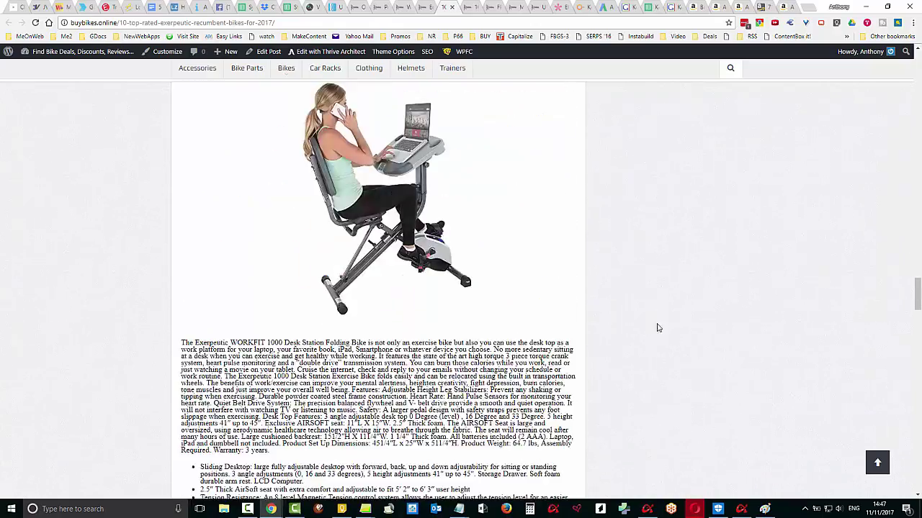
{"action": "scroll", "coordinate": [669, 314], "scroll_direction": "down", "scroll_amount": 20}
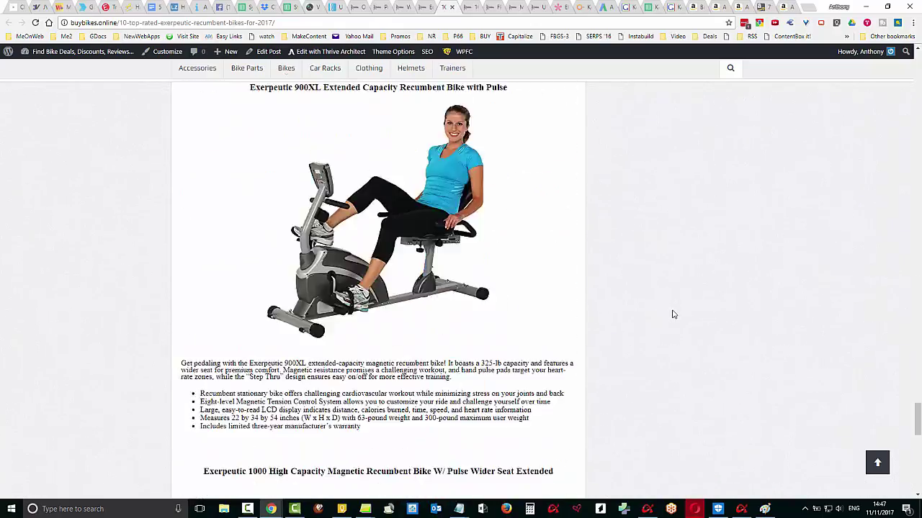
{"action": "scroll", "coordinate": [667, 281], "scroll_direction": "up", "scroll_amount": 20}
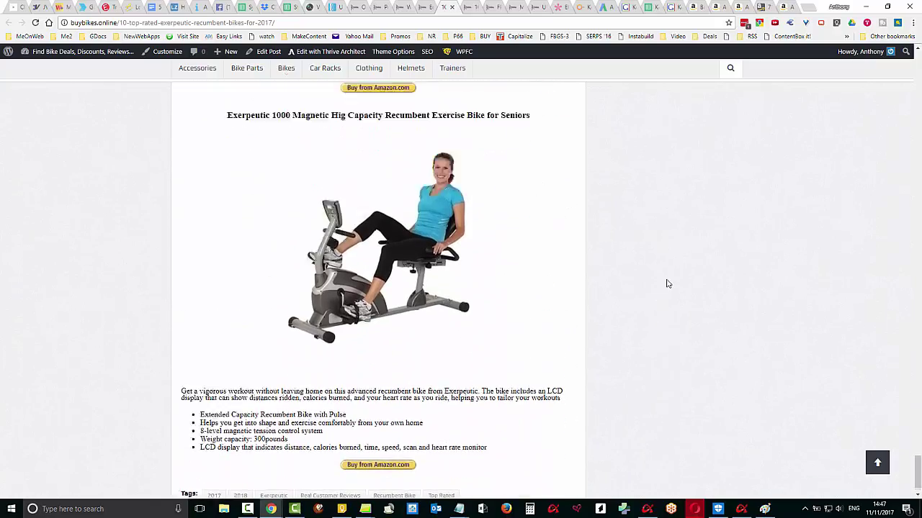
{"action": "scroll", "coordinate": [639, 213], "scroll_direction": "up", "scroll_amount": 10}
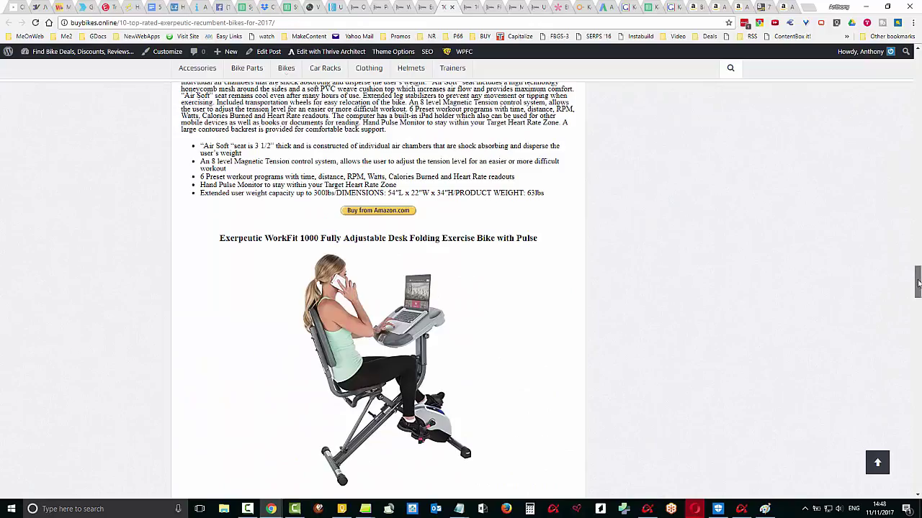
{"action": "left_click_drag", "start_coordinate": [918, 283], "coordinate": [890, 488]}
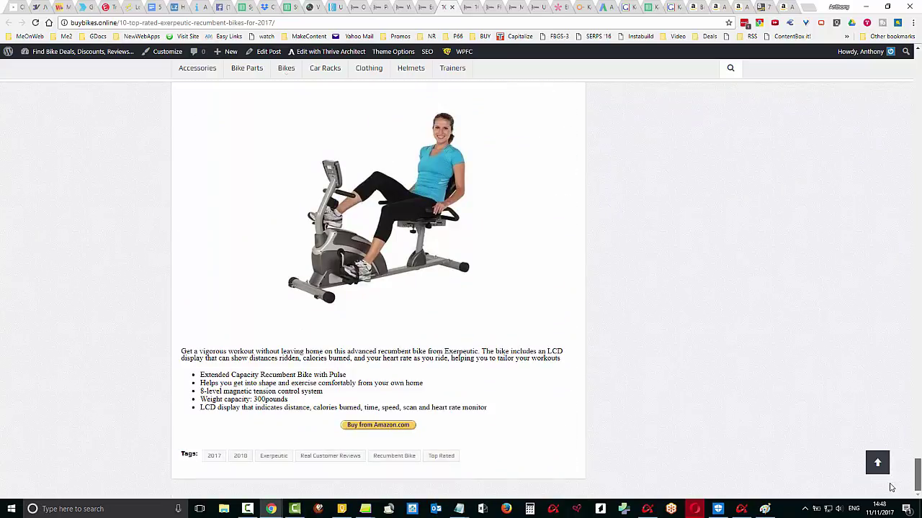
{"action": "left_click", "coordinate": [890, 463]}
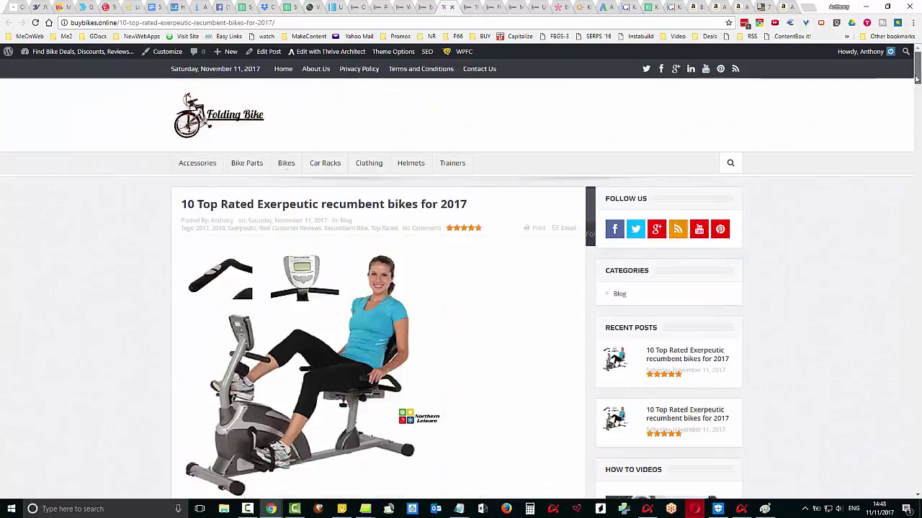
Check the review box and the feature image near the start of the published post once more
{"action": "left_click_drag", "start_coordinate": [915, 56], "coordinate": [917, 88]}
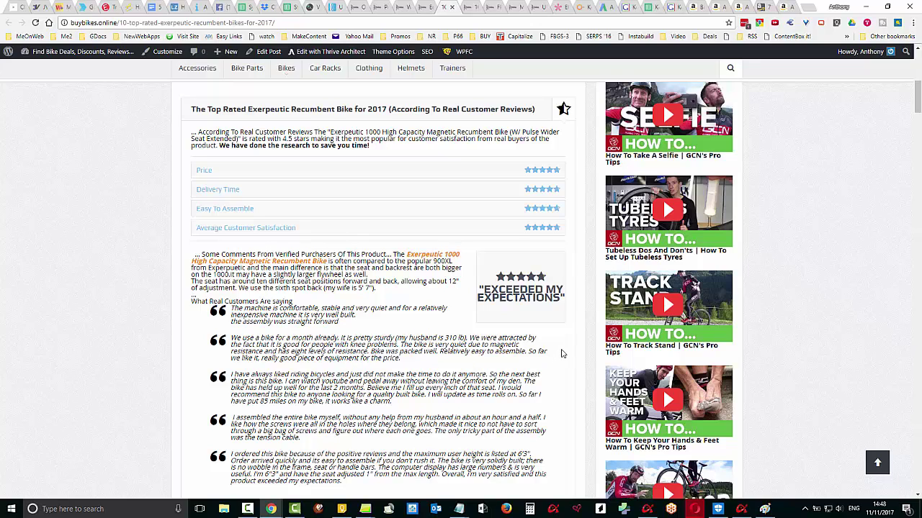
{"action": "scroll", "coordinate": [563, 352], "scroll_direction": "up", "scroll_amount": 5}
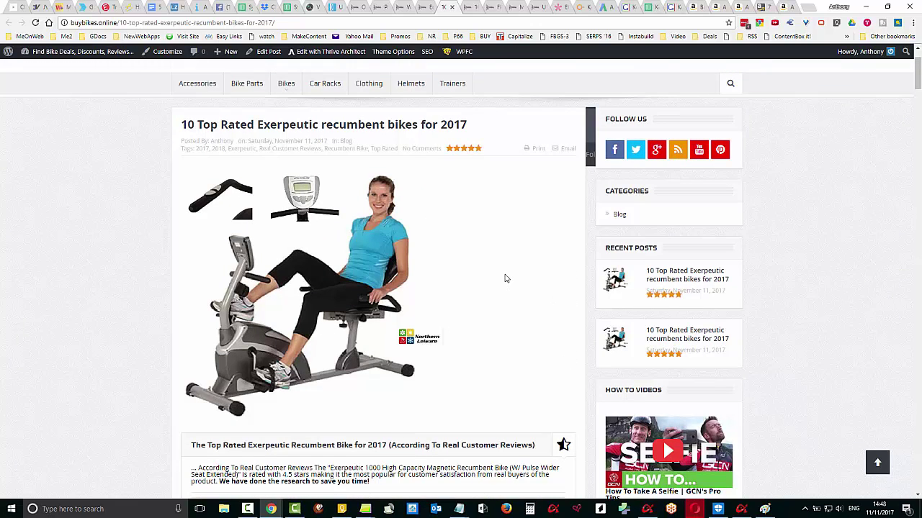
{"action": "scroll", "coordinate": [505, 277], "scroll_direction": "down", "scroll_amount": 1}
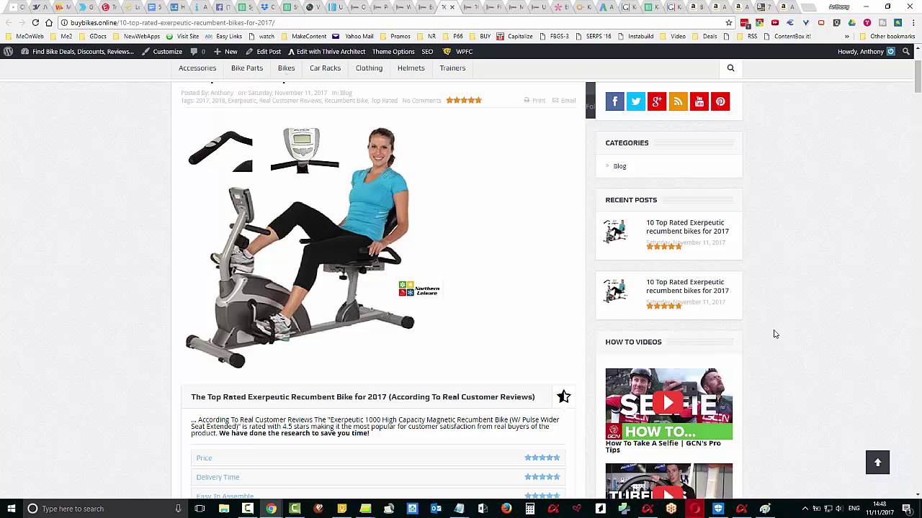
Change the post's category from Blog to Recumbent Bikes and update the post
{"action": "left_click", "coordinate": [419, 8]}
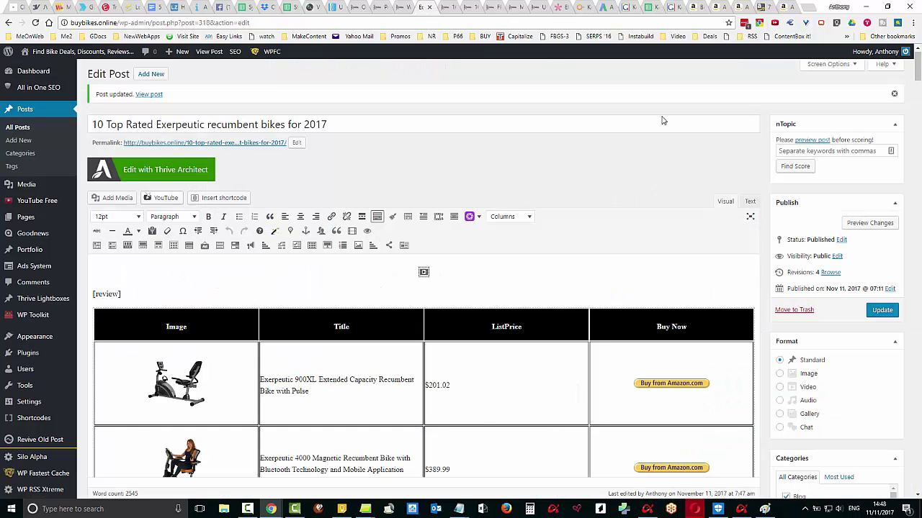
{"action": "scroll", "coordinate": [879, 360], "scroll_direction": "down", "scroll_amount": 3}
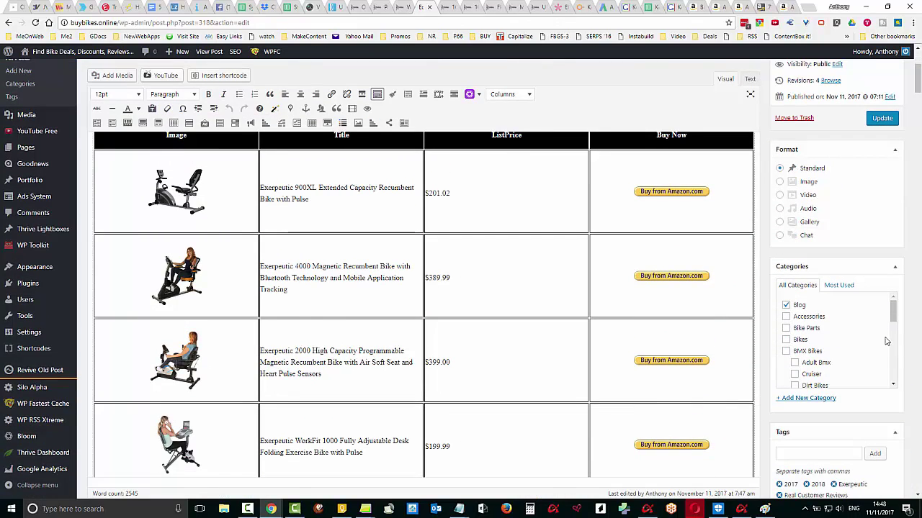
{"action": "left_click_drag", "start_coordinate": [893, 311], "coordinate": [894, 388]}
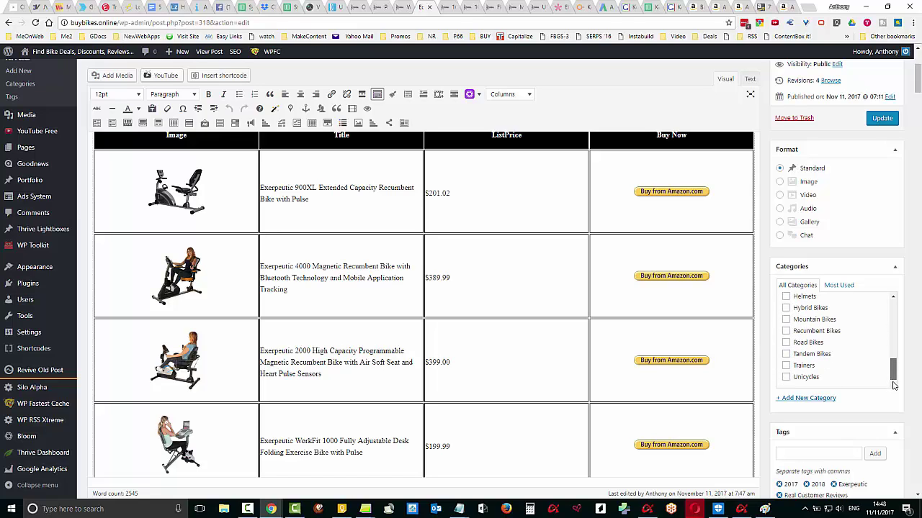
{"action": "left_click", "coordinate": [785, 331]}
{"action": "left_click_drag", "start_coordinate": [891, 369], "coordinate": [897, 399]}
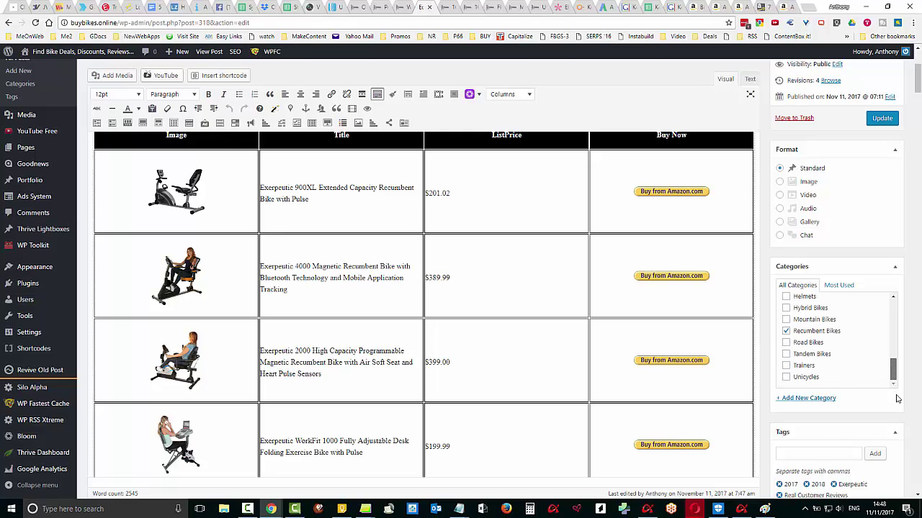
{"action": "left_click", "coordinate": [882, 119]}
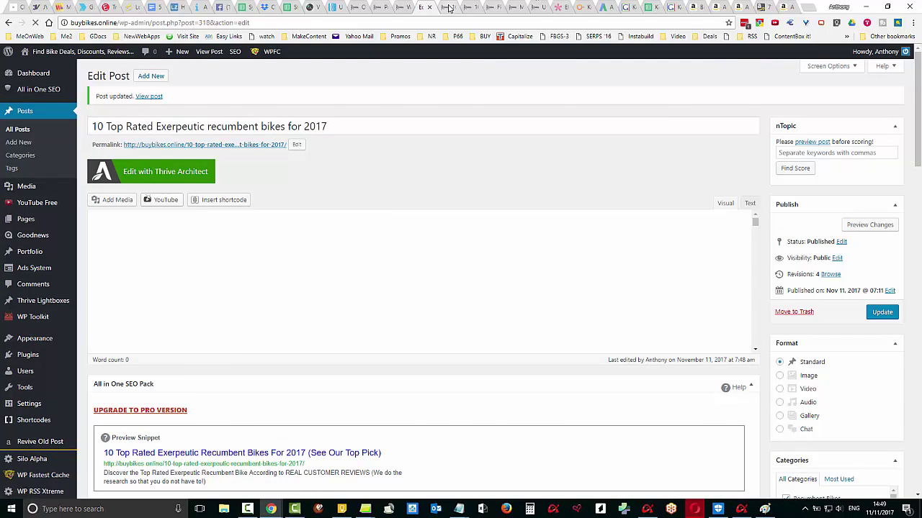
Reopen the refreshed published post and examine its category, feature image, review box, product table and first bike description
{"action": "left_click", "coordinate": [445, 6]}
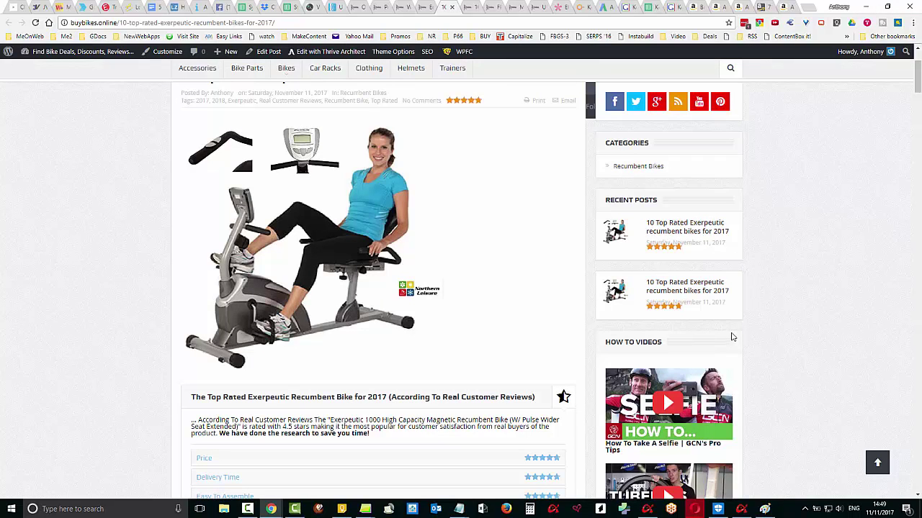
{"action": "scroll", "coordinate": [823, 284], "scroll_direction": "down", "scroll_amount": 1}
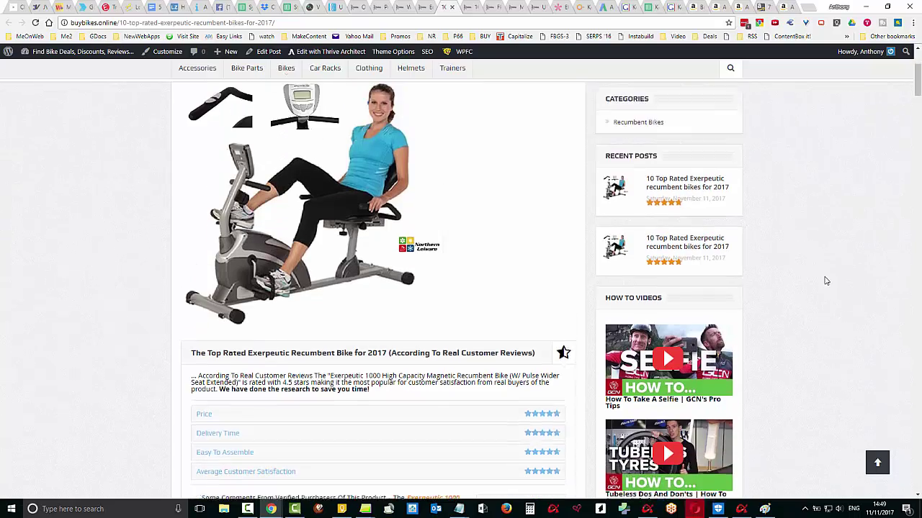
{"action": "scroll", "coordinate": [824, 283], "scroll_direction": "up", "scroll_amount": 2}
{"action": "scroll", "coordinate": [826, 281], "scroll_direction": "down", "scroll_amount": 4}
{"action": "scroll", "coordinate": [826, 282], "scroll_direction": "down", "scroll_amount": 5}
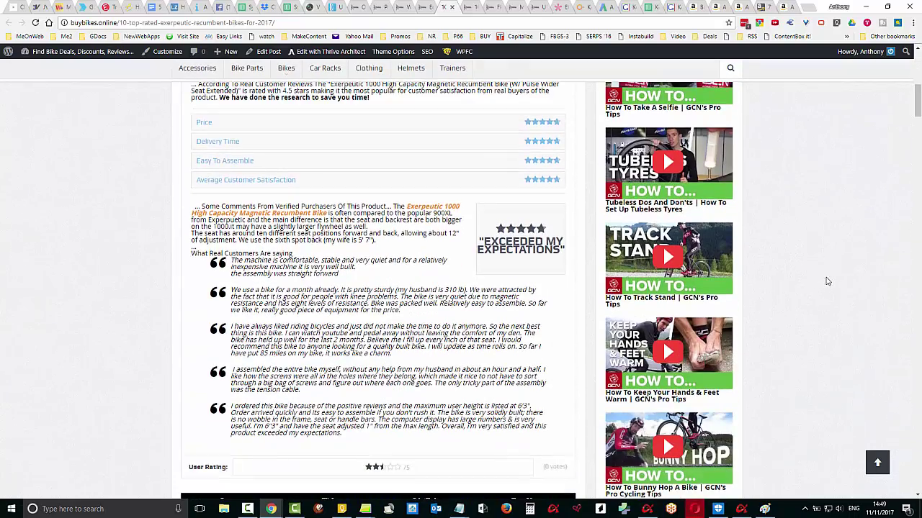
{"action": "scroll", "coordinate": [827, 281], "scroll_direction": "down", "scroll_amount": 10}
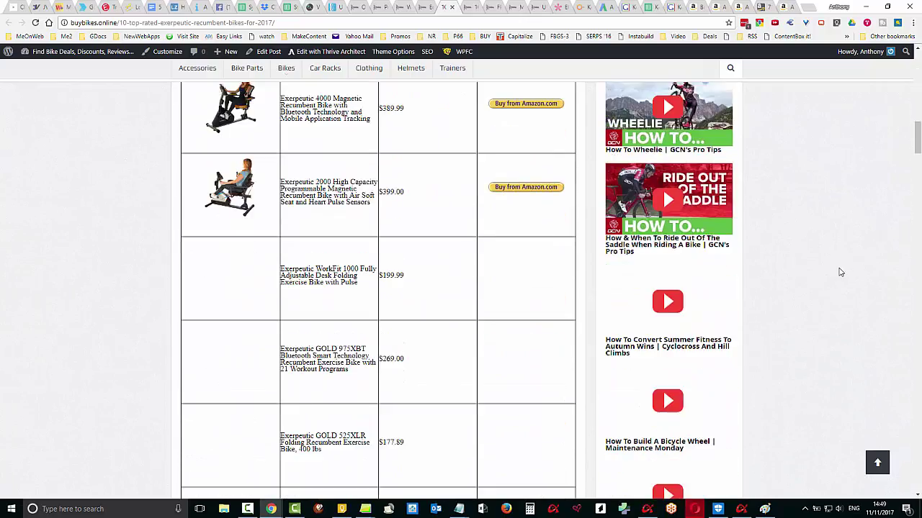
{"action": "scroll", "coordinate": [378, 288], "scroll_direction": "down", "scroll_amount": 10}
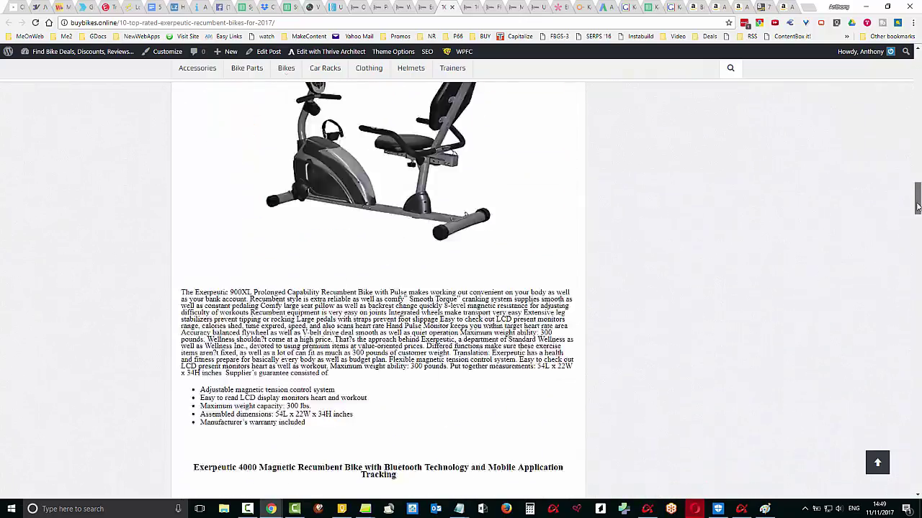
{"action": "scroll", "coordinate": [378, 288], "scroll_direction": "up", "scroll_amount": 20}
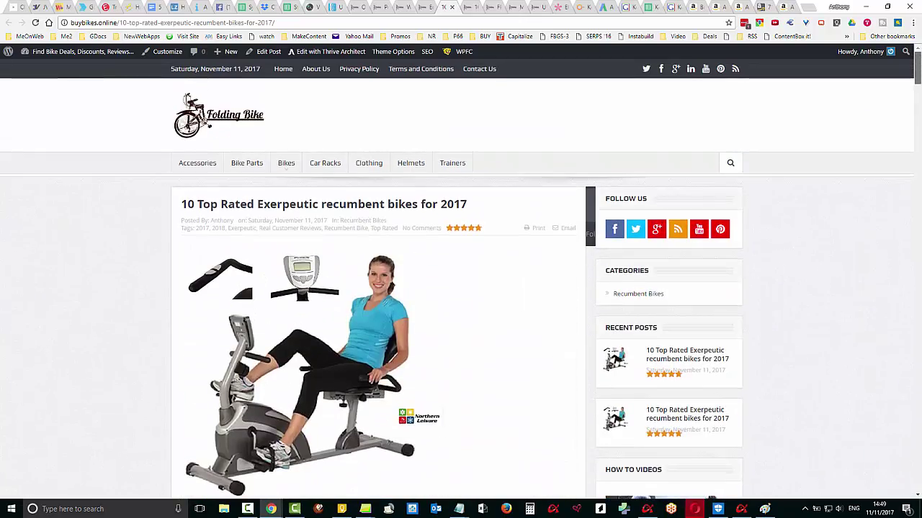
{"action": "scroll", "coordinate": [461, 288], "scroll_direction": "down", "scroll_amount": 3}
{"action": "scroll", "coordinate": [461, 288], "scroll_direction": "up", "scroll_amount": 2}
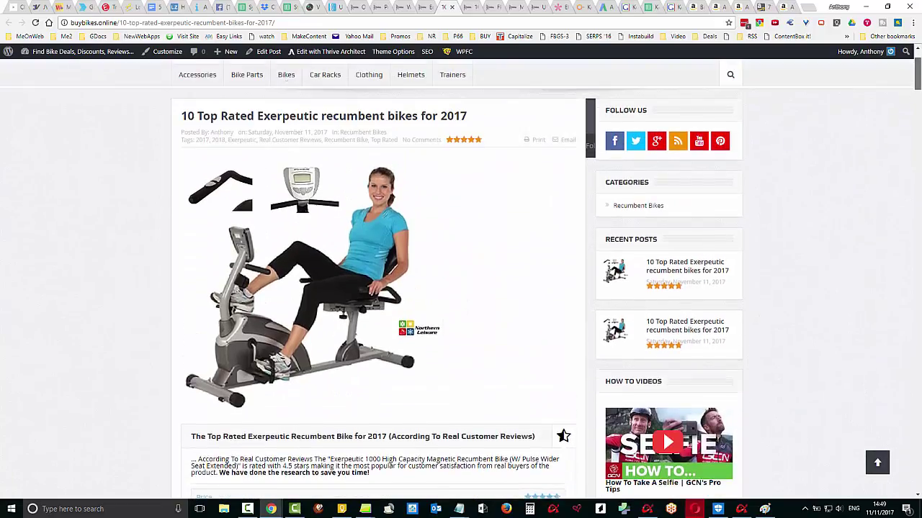
Examine the published post's review box, product table and bike descriptions, and return to the page top
{"action": "scroll", "coordinate": [461, 288], "scroll_direction": "down", "scroll_amount": 20}
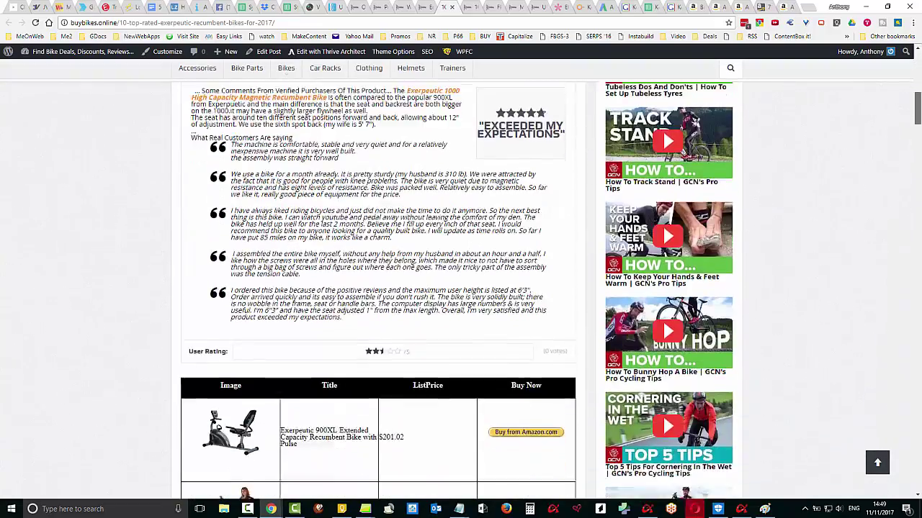
{"action": "scroll", "coordinate": [378, 288], "scroll_direction": "down", "scroll_amount": 20}
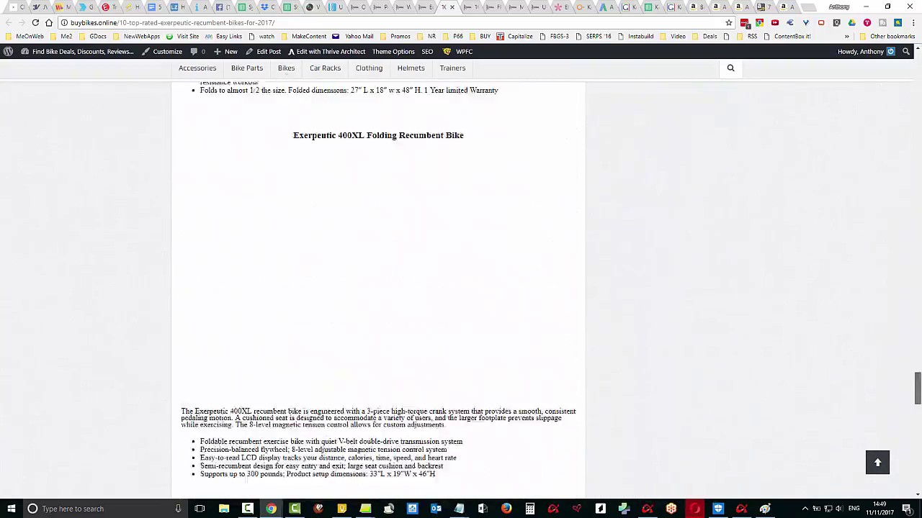
{"action": "scroll", "coordinate": [460, 288], "scroll_direction": "up", "scroll_amount": 20}
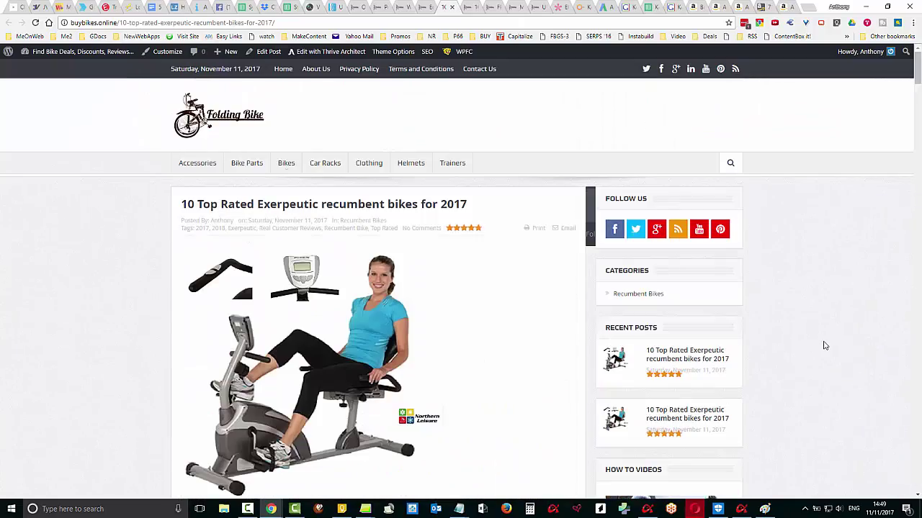
Switch to Clipman, sign in with the saved credentials and start a Product Page to Video project
{"action": "left_click", "coordinate": [15, 7]}
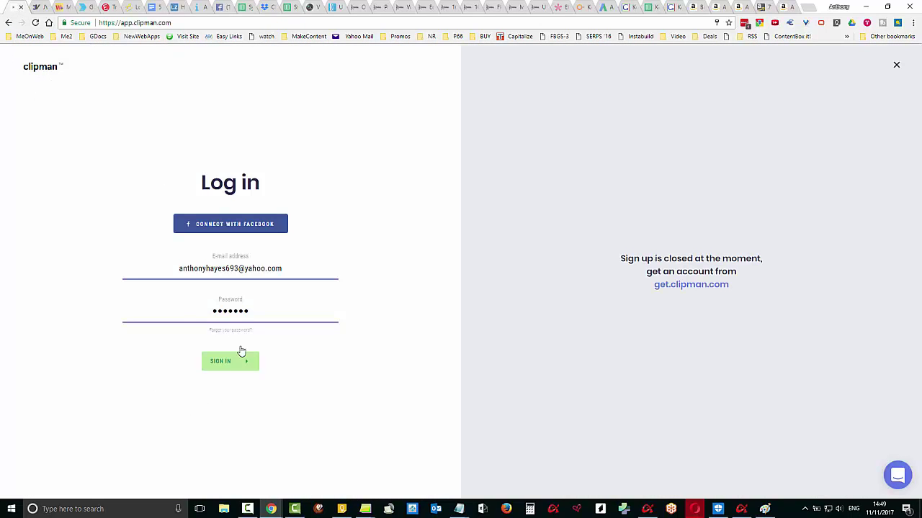
{"action": "left_click", "coordinate": [226, 367]}
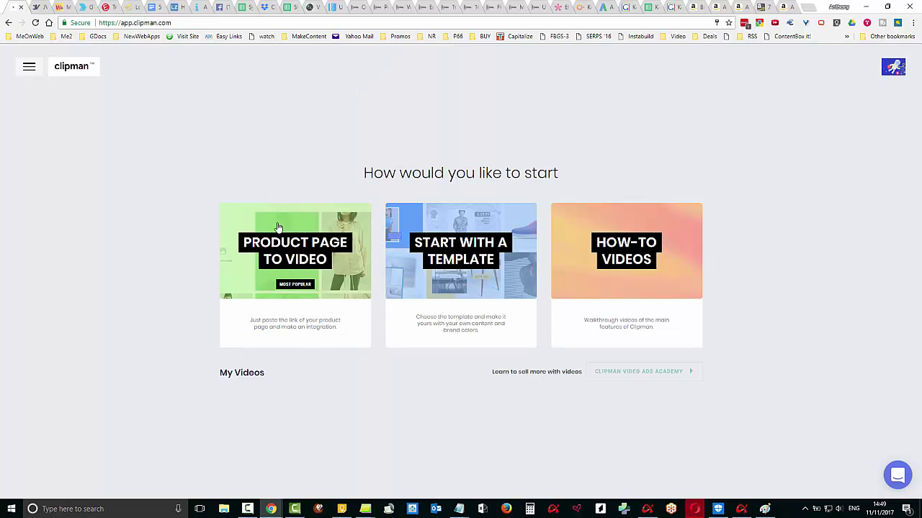
{"action": "mouse_move", "coordinate": [281, 245]}
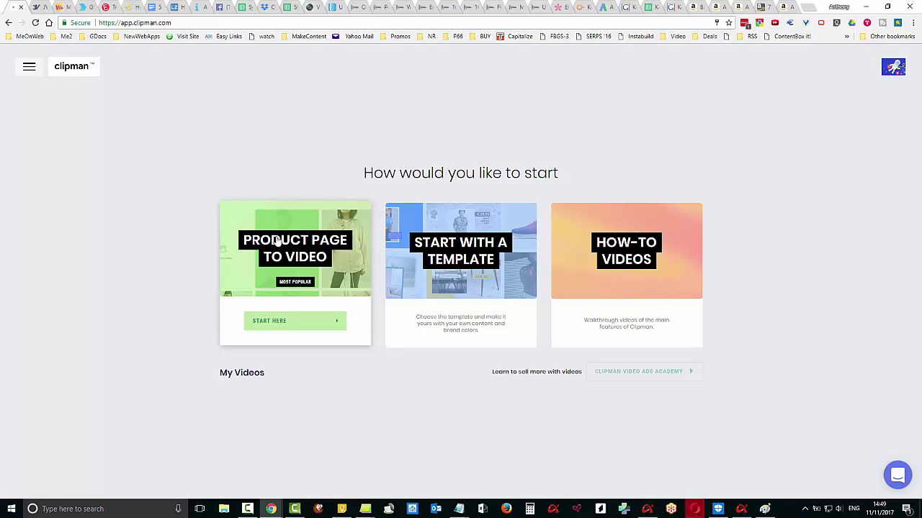
{"action": "left_click", "coordinate": [296, 253]}
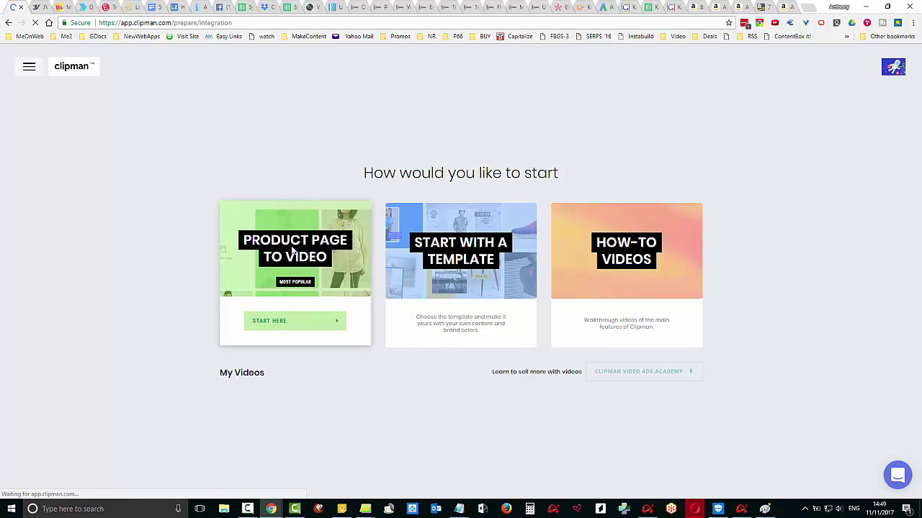
Copy the Amazon page address of the Exerpeutic 1000 recumbent bike and submit it in Clipman as the video's source
{"action": "left_click", "coordinate": [783, 8]}
{"action": "left_click", "coordinate": [381, 21]}
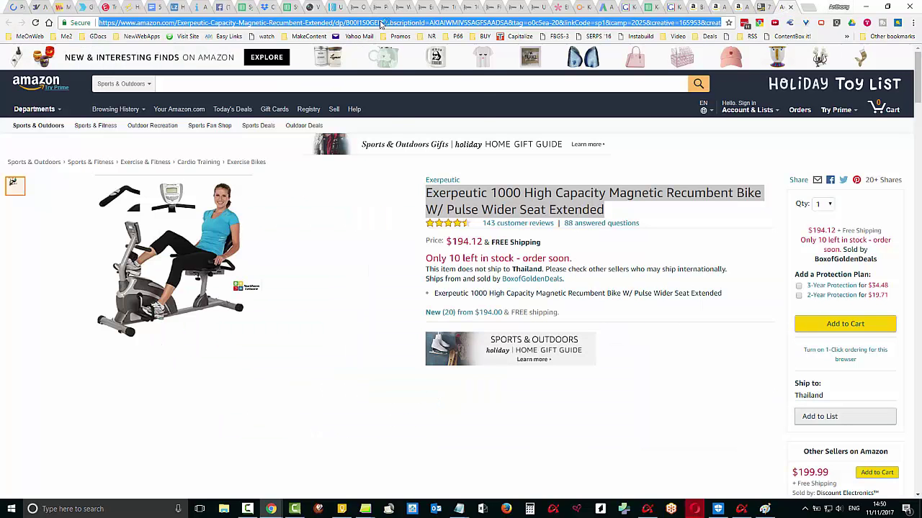
{"action": "right_click", "coordinate": [381, 22]}
{"action": "left_click", "coordinate": [422, 56]}
{"action": "left_click", "coordinate": [14, 7]}
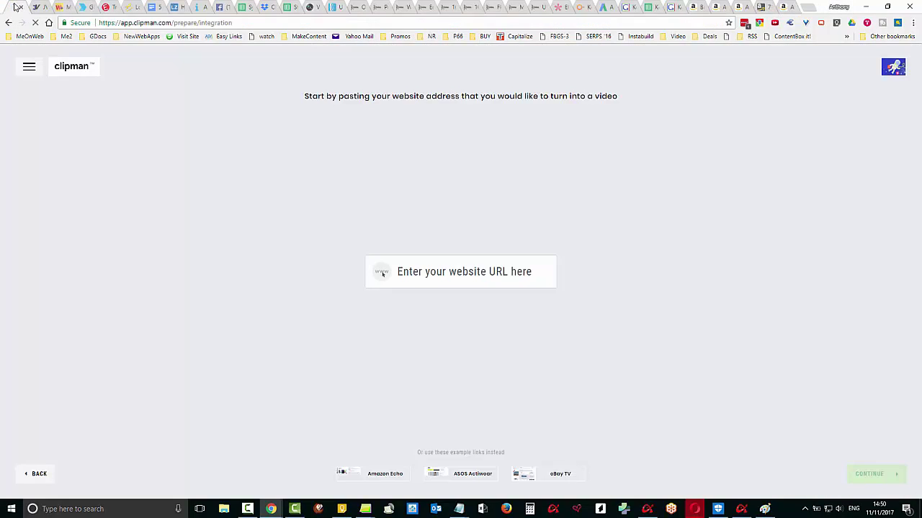
{"action": "left_click", "coordinate": [430, 263]}
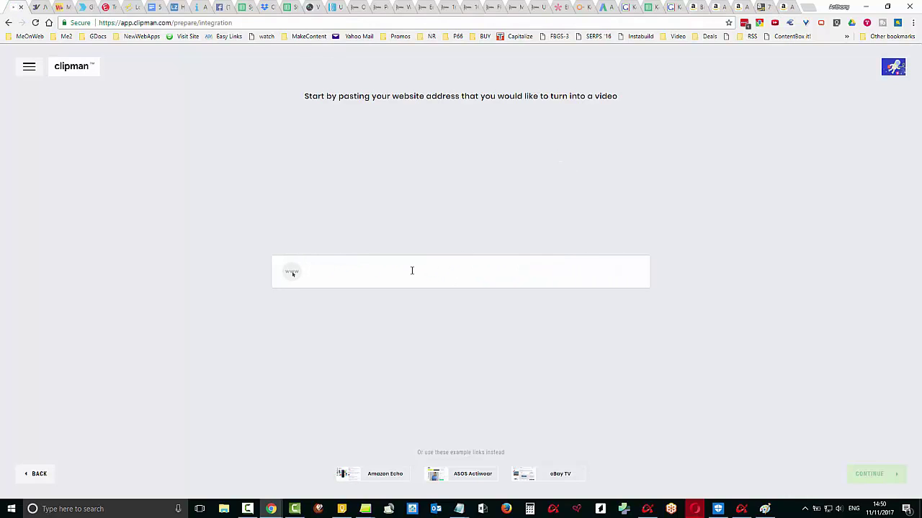
{"action": "right_click", "coordinate": [411, 269]}
{"action": "left_click", "coordinate": [436, 327]}
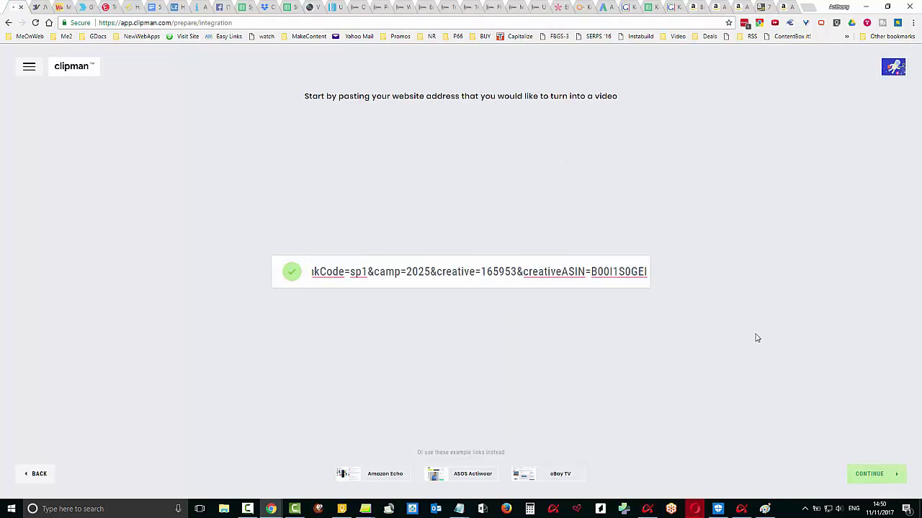
{"action": "left_click", "coordinate": [865, 471]}
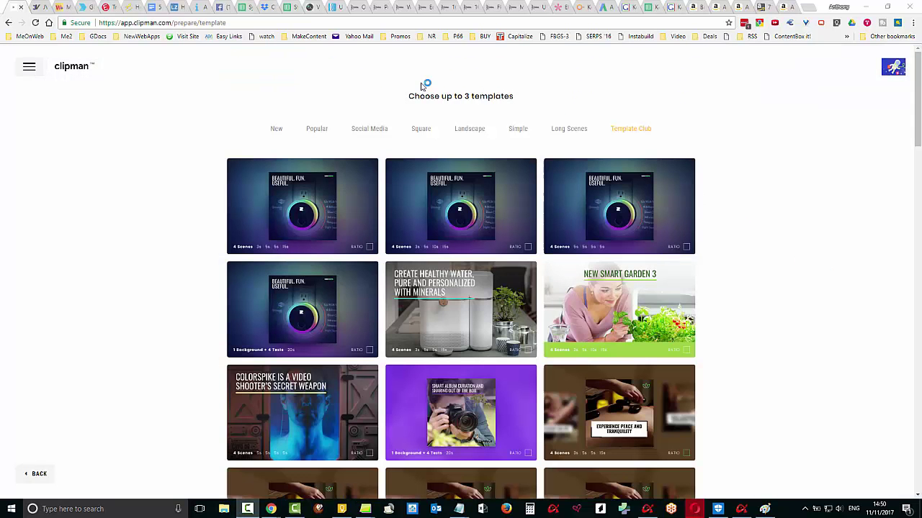
Try filtering the video templates by Popular and Simple, and reload the unfiltered list by resubmitting the product link
{"action": "scroll", "coordinate": [792, 198], "scroll_direction": "down", "scroll_amount": 1}
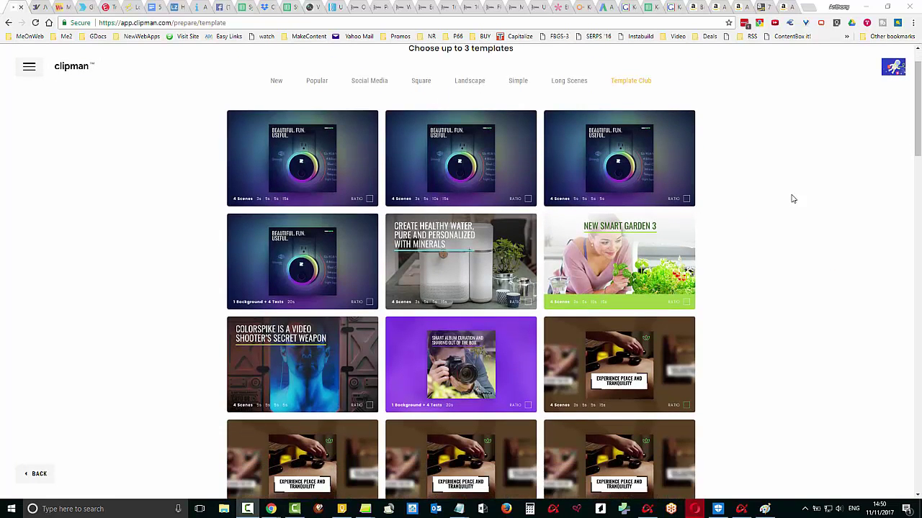
{"action": "scroll", "coordinate": [843, 310], "scroll_direction": "down", "scroll_amount": 3}
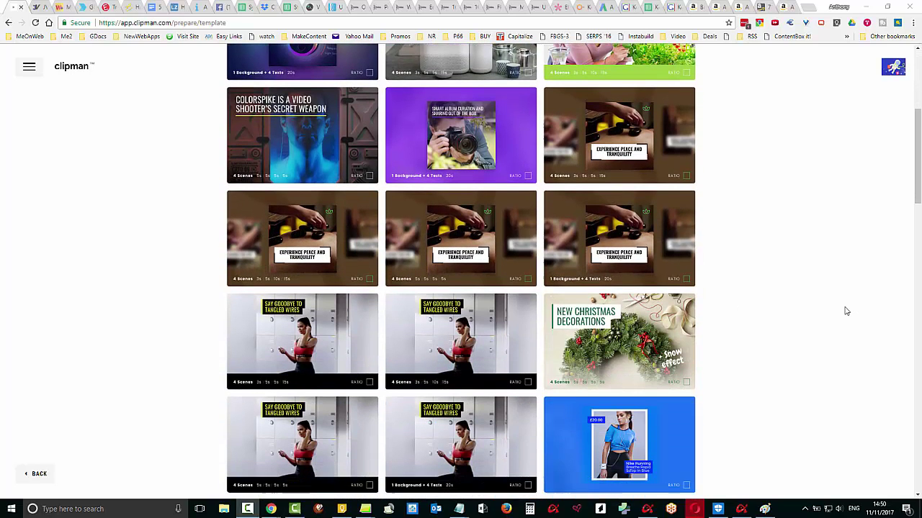
{"action": "scroll", "coordinate": [843, 310], "scroll_direction": "up", "scroll_amount": 5}
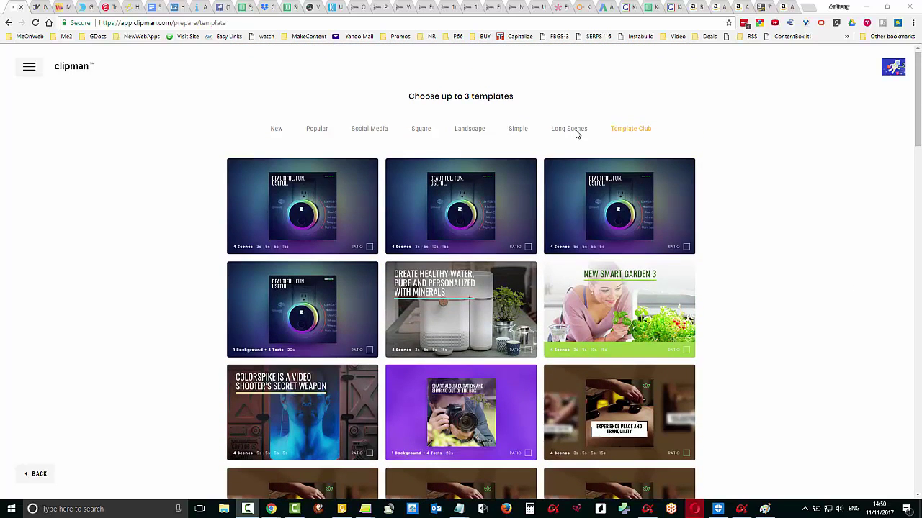
{"action": "left_click", "coordinate": [316, 131]}
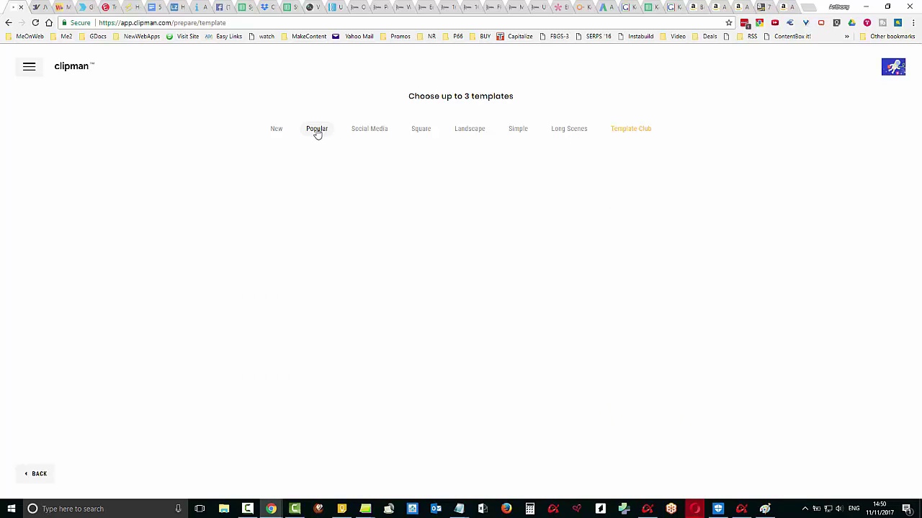
{"action": "left_click", "coordinate": [519, 131]}
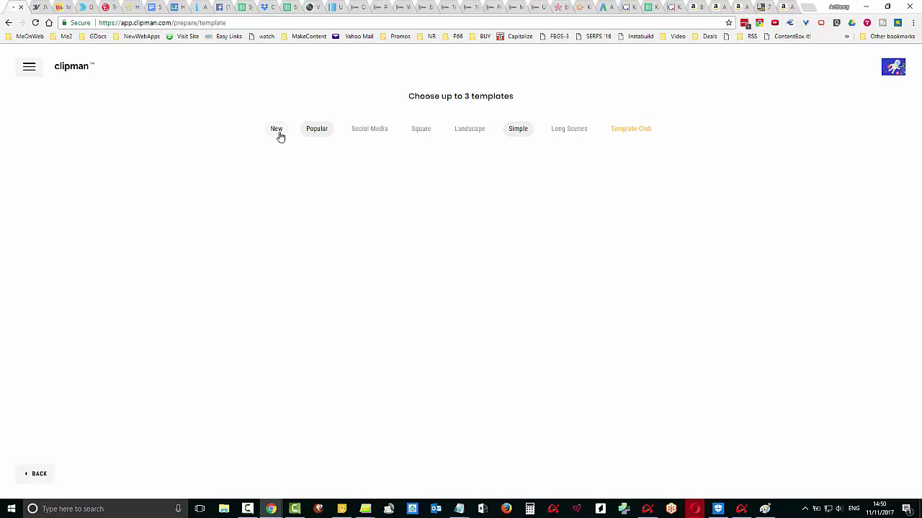
{"action": "left_click", "coordinate": [9, 22]}
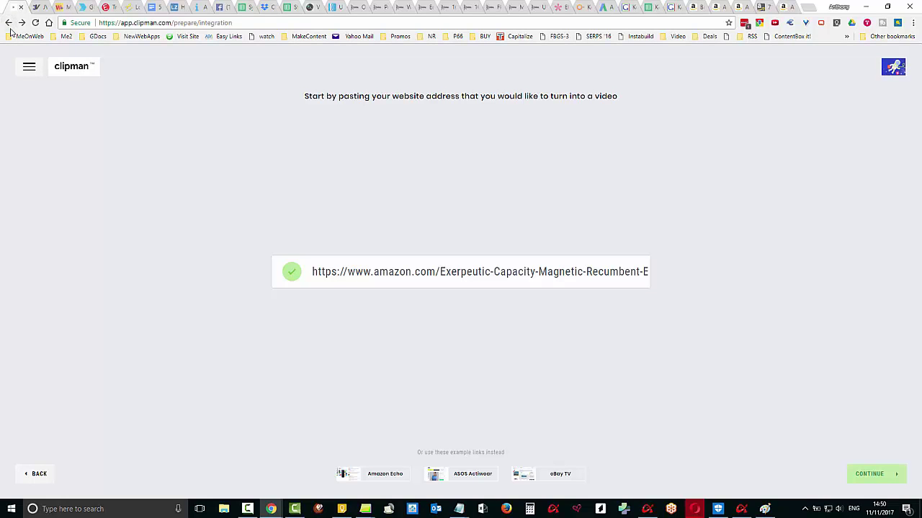
{"action": "left_click", "coordinate": [868, 474]}
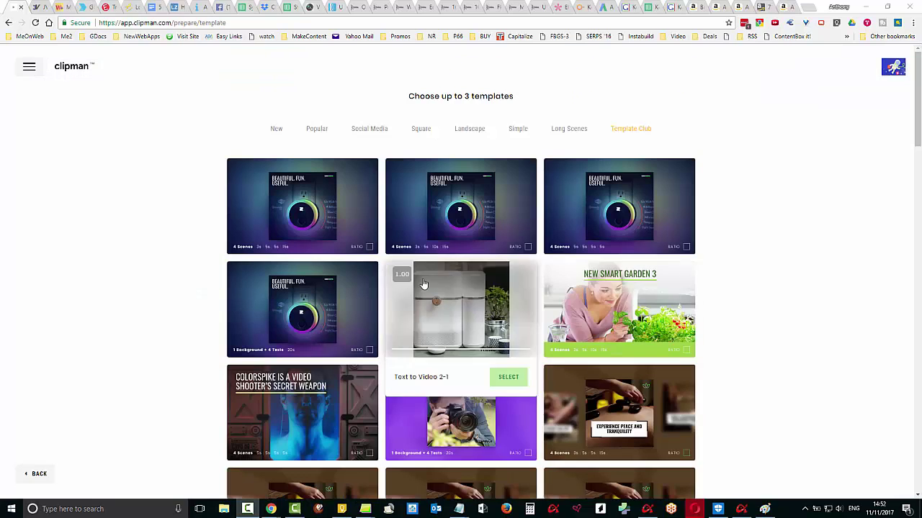
Compare the video templates, select the Text to Video 2-2 template and continue to the text choices
{"action": "scroll", "coordinate": [834, 252], "scroll_direction": "down", "scroll_amount": 2}
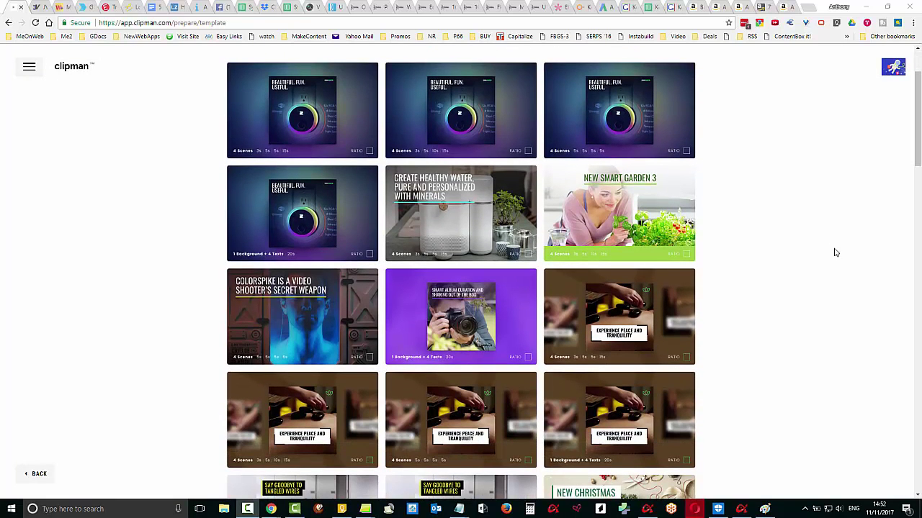
{"action": "scroll", "coordinate": [877, 303], "scroll_direction": "down", "scroll_amount": 3}
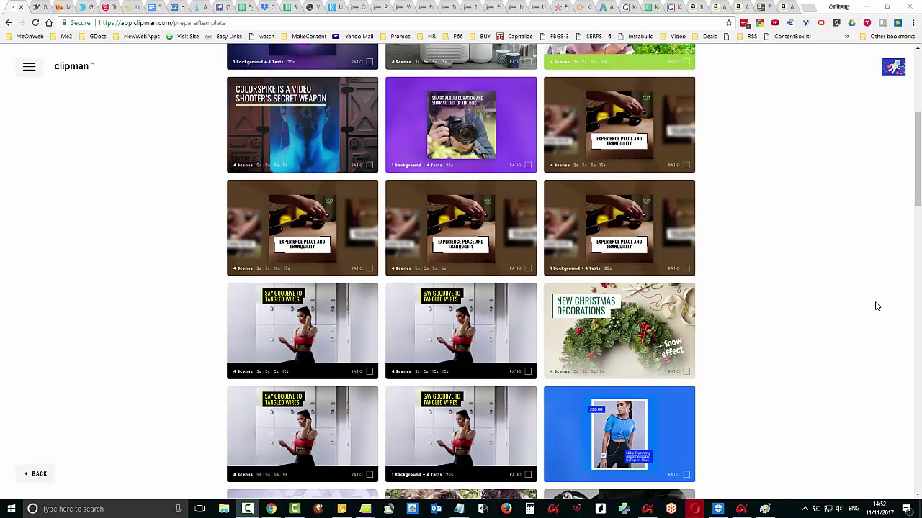
{"action": "scroll", "coordinate": [877, 305], "scroll_direction": "up", "scroll_amount": 3}
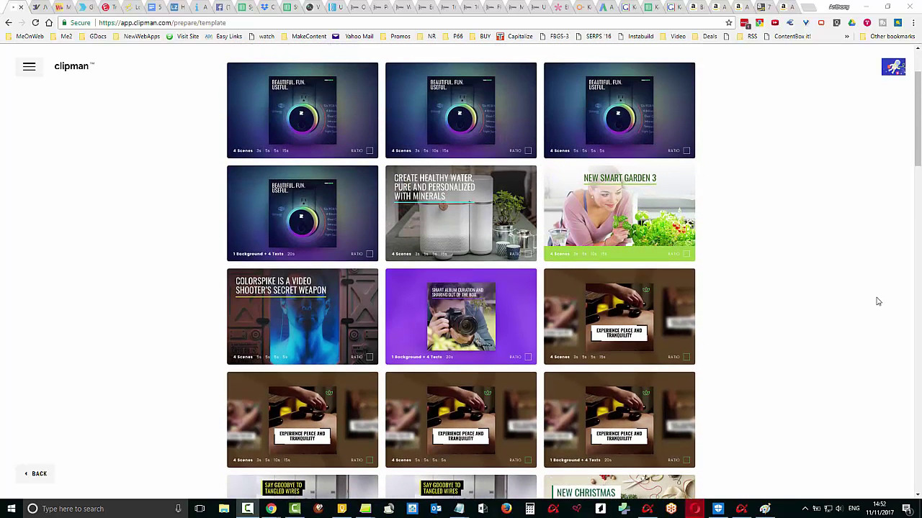
{"action": "mouse_move", "coordinate": [437, 204]}
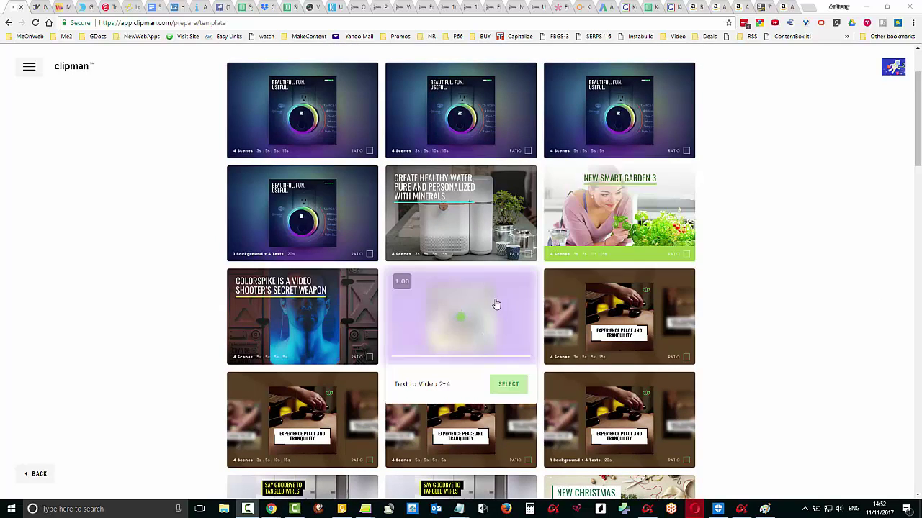
{"action": "mouse_move", "coordinate": [613, 186]}
{"action": "left_click", "coordinate": [665, 282]}
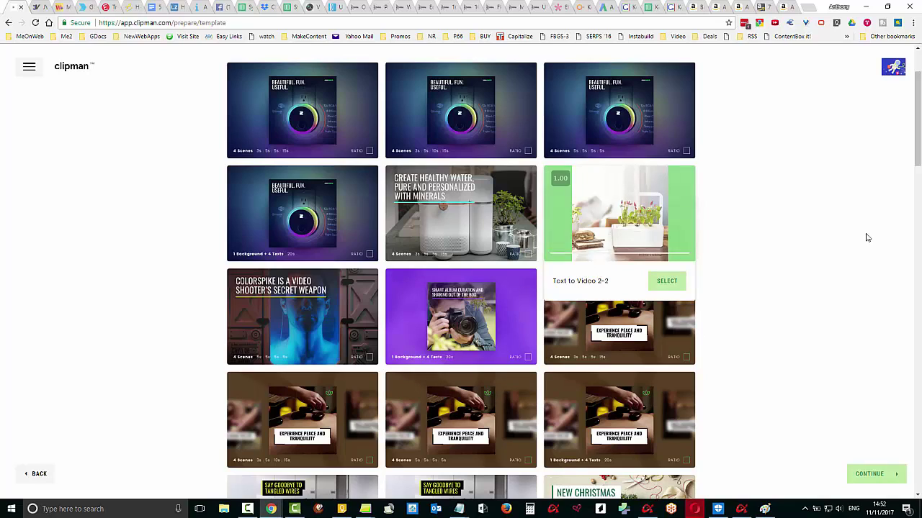
{"action": "left_click", "coordinate": [861, 475]}
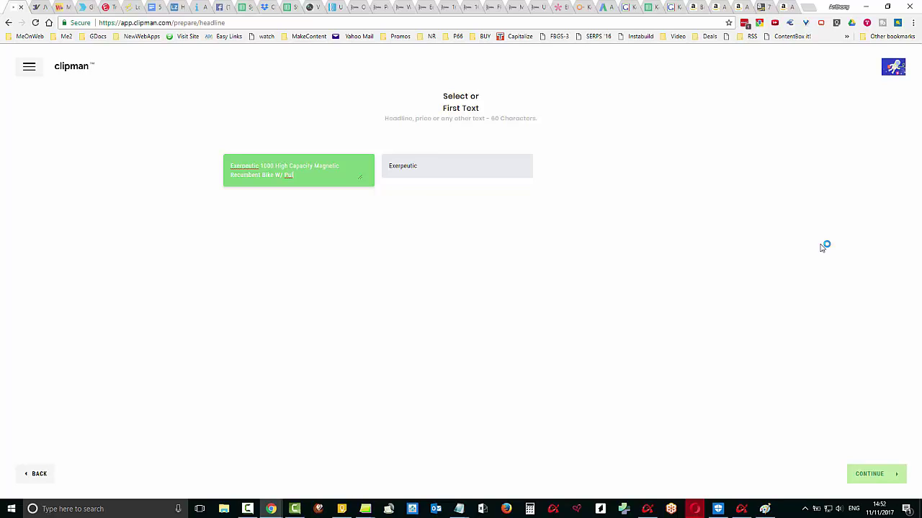
Replace the brand-name option for the first text with "Discover the Top Rated" followed by the copied brand name, and continue
{"action": "left_click", "coordinate": [387, 168]}
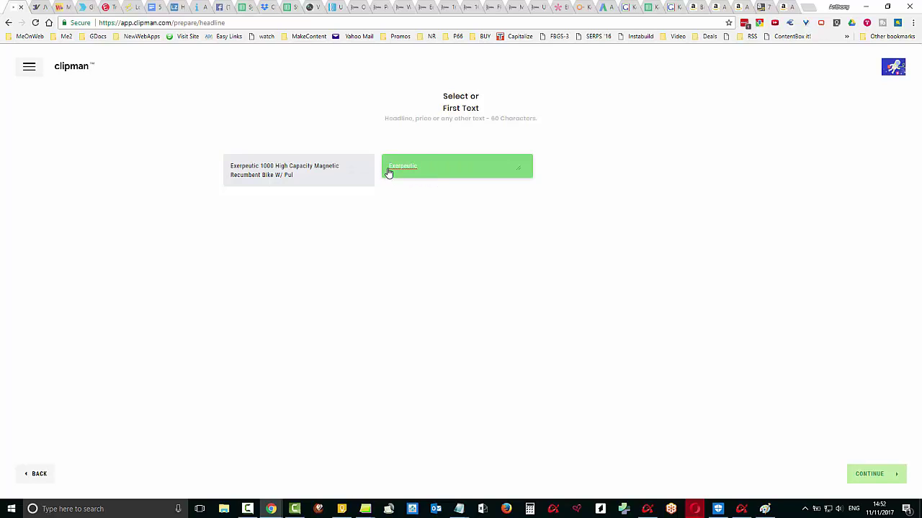
{"action": "left_click", "coordinate": [388, 171]}
{"action": "left_click", "coordinate": [418, 168]}
{"action": "double_click", "coordinate": [395, 165]}
{"action": "right_click", "coordinate": [396, 166]}
{"action": "left_click", "coordinate": [417, 225]}
{"action": "key", "text": "Delete"}
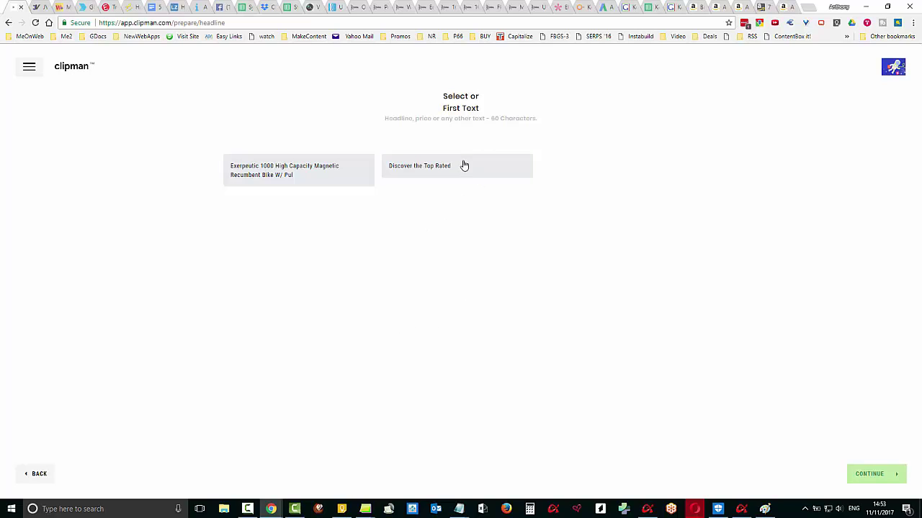
{"action": "left_click", "coordinate": [460, 168]}
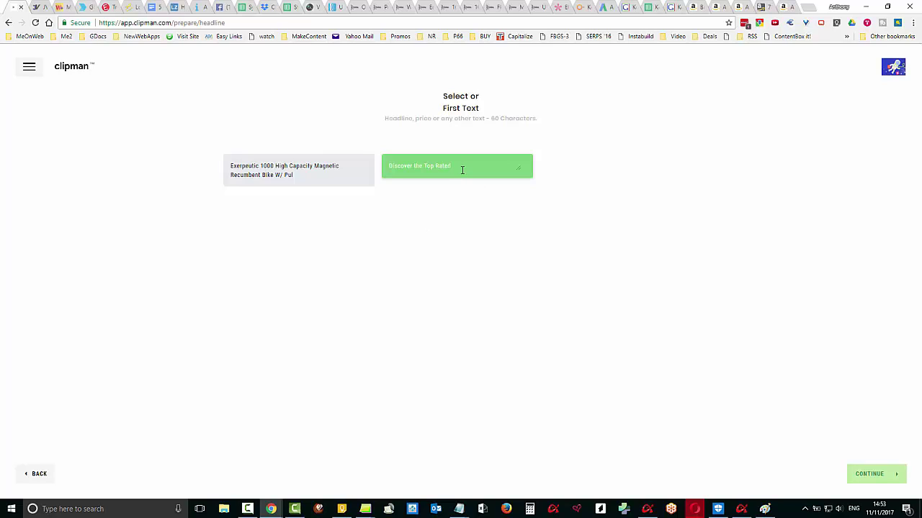
{"action": "key", "text": "ctrl+v"}
{"action": "left_click", "coordinate": [870, 475]}
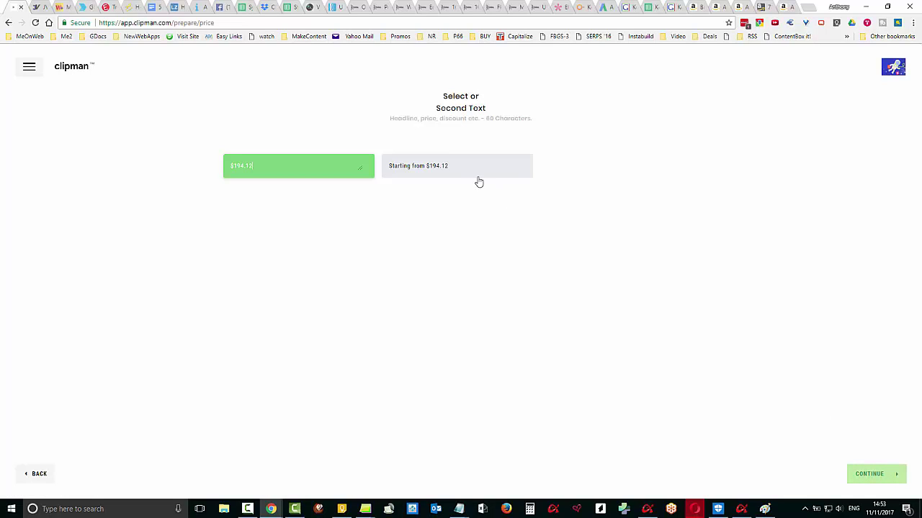
Replace the "Starting from" price option for the second text with "Under $200" and continue
{"action": "left_click_drag", "start_coordinate": [461, 168], "coordinate": [385, 170]}
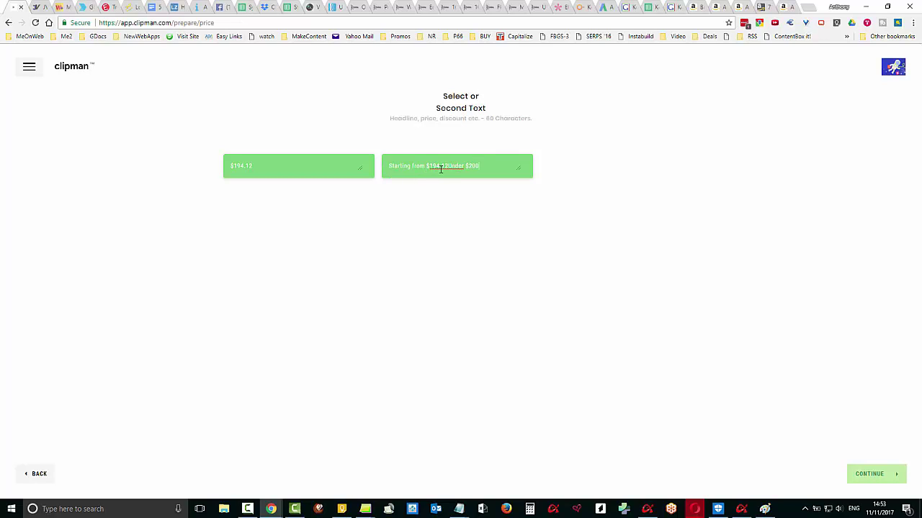
{"action": "left_click_drag", "start_coordinate": [448, 168], "coordinate": [375, 177]}
{"action": "key", "text": "BackSpace"}
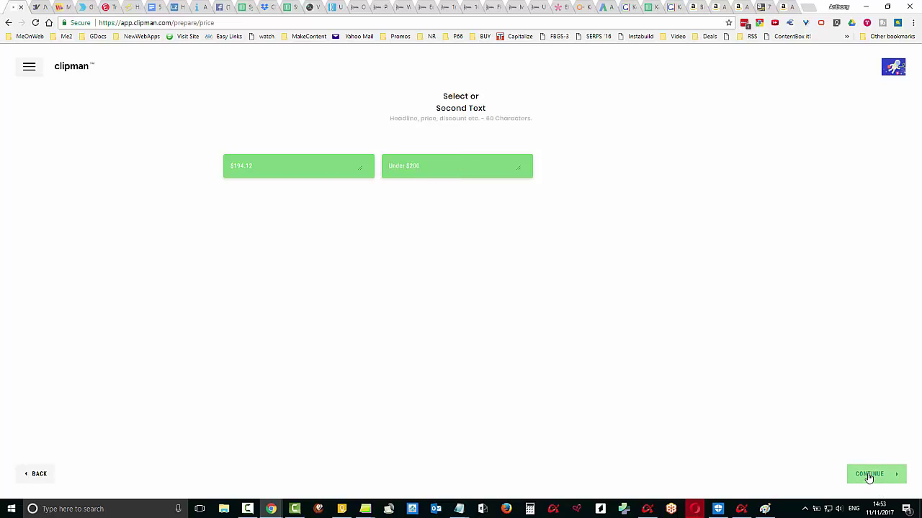
{"action": "left_click", "coordinate": [868, 477]}
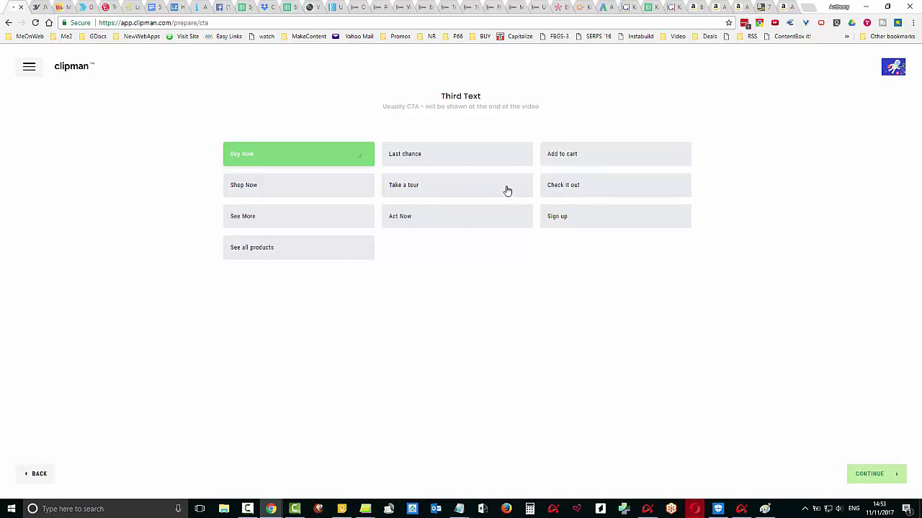
Choose "Check it out" as the third text and "See all products" as the fourth, and continue to the product images
{"action": "left_click", "coordinate": [554, 189]}
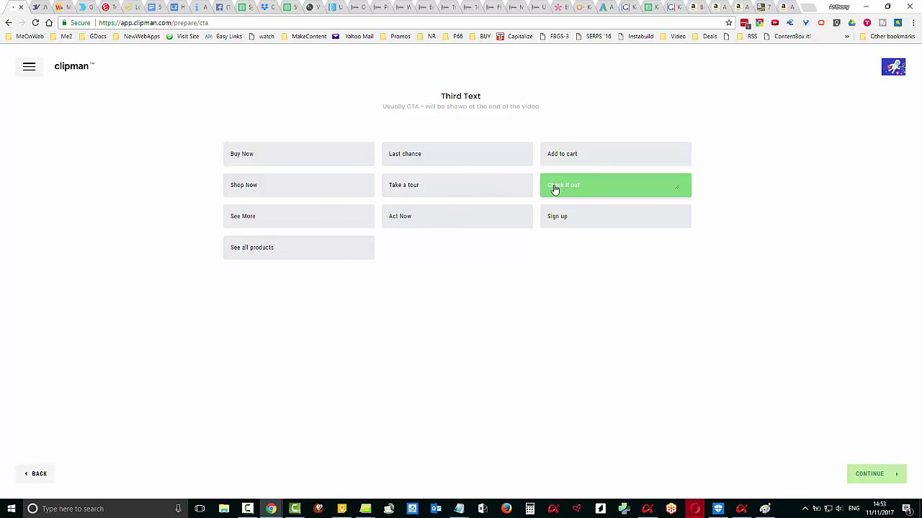
{"action": "left_click", "coordinate": [882, 478]}
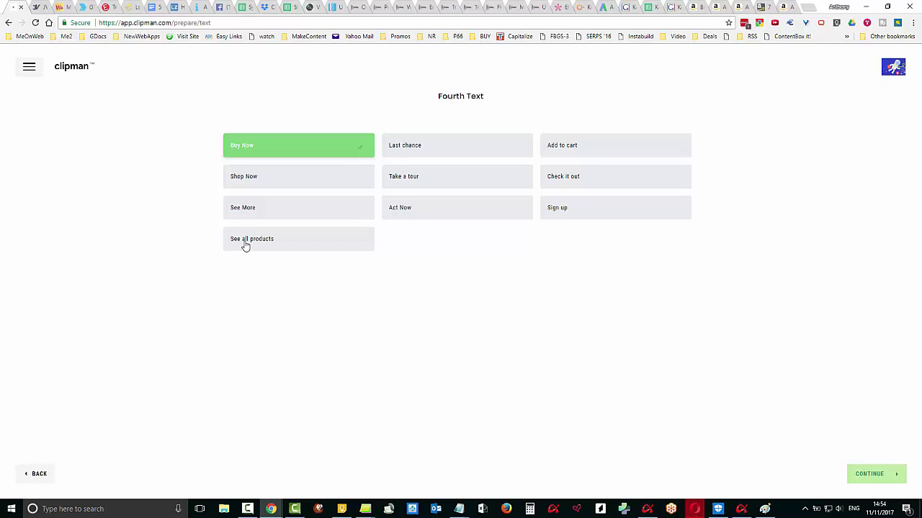
{"action": "left_click", "coordinate": [245, 244]}
{"action": "left_click", "coordinate": [871, 475]}
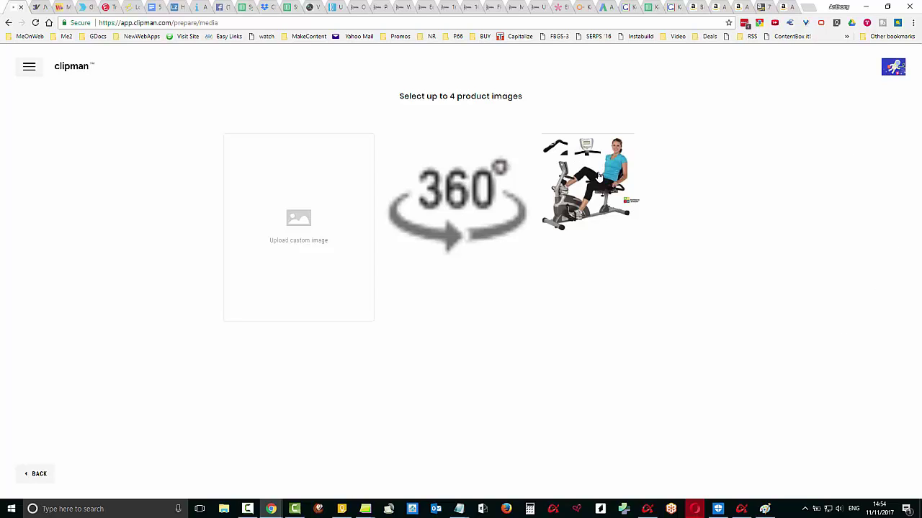
Upload the saved Exerpeutic 1000 High Capacity Magnetic Recumbent Bike picture from the Pictures folder as a custom product image
{"action": "left_click", "coordinate": [299, 218]}
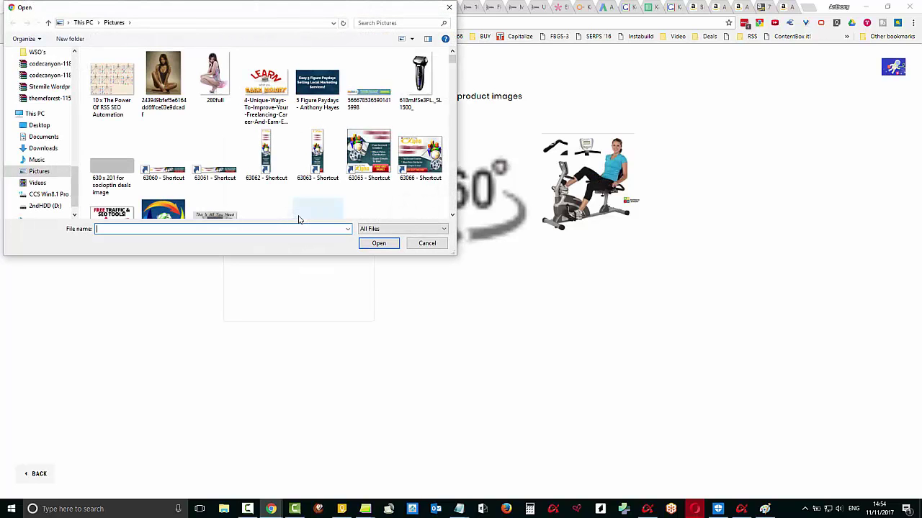
{"action": "left_click", "coordinate": [452, 216]}
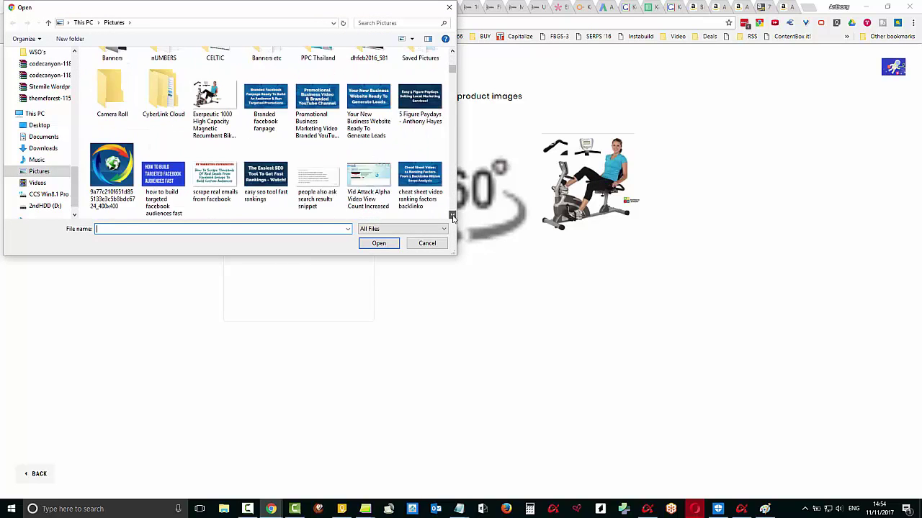
{"action": "left_click", "coordinate": [214, 99]}
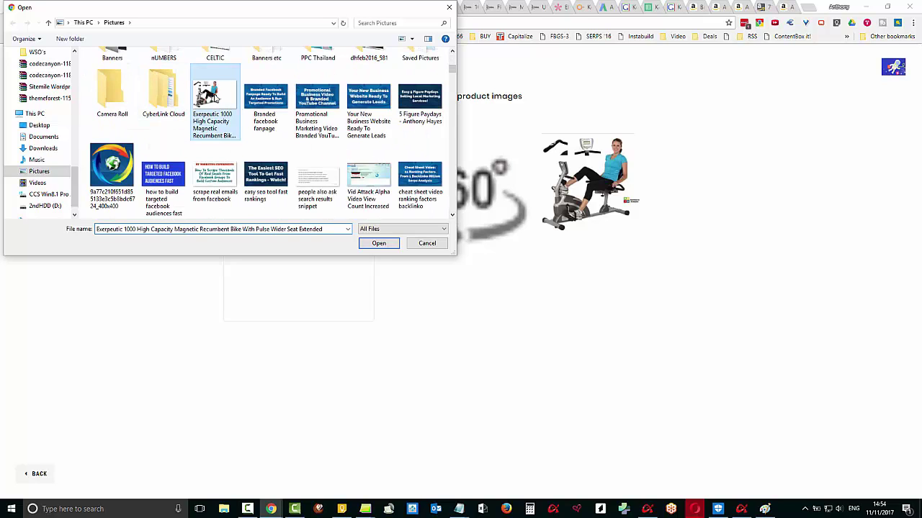
{"action": "left_click", "coordinate": [379, 243]}
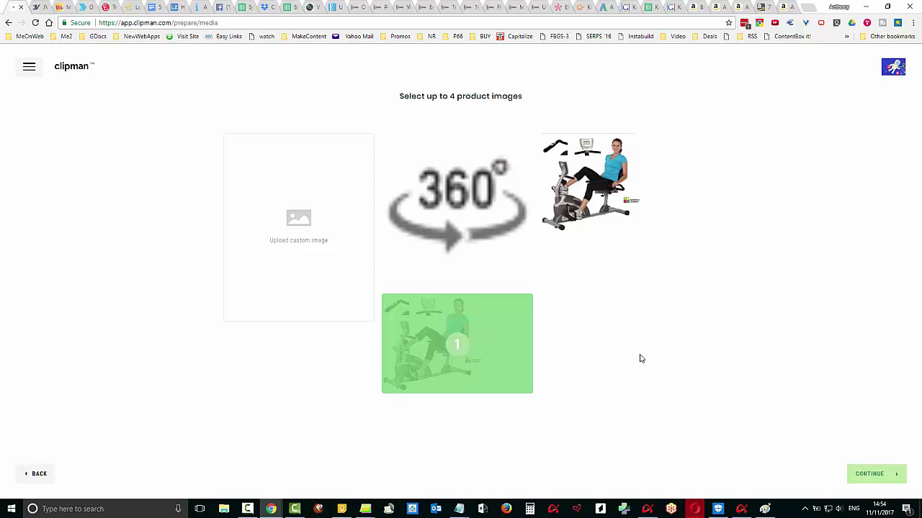
Close the enlarged photo on the Amazon page, switch to Traffic Scout Alpha and open the Exerpeutic 400XL Folding Recumbent Bike's product page
{"action": "left_click", "coordinate": [734, 8]}
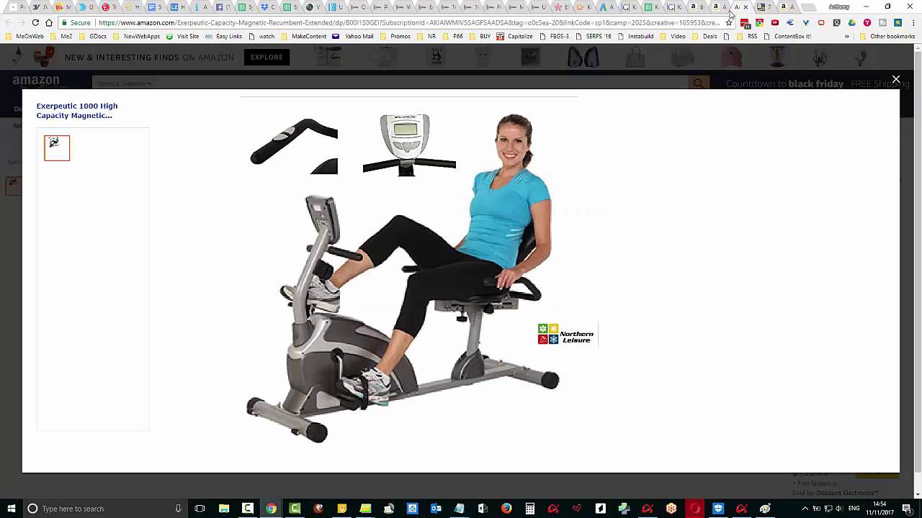
{"action": "left_click", "coordinate": [895, 80]}
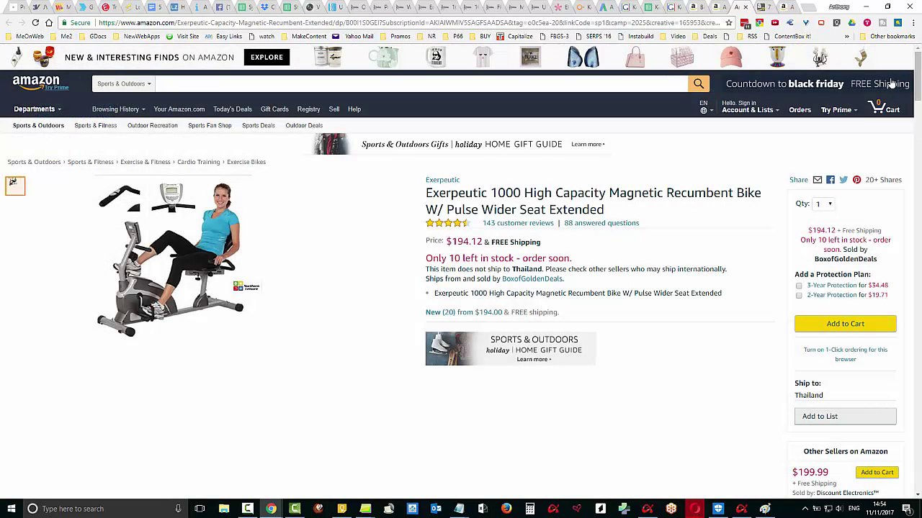
{"action": "left_click", "coordinate": [741, 509]}
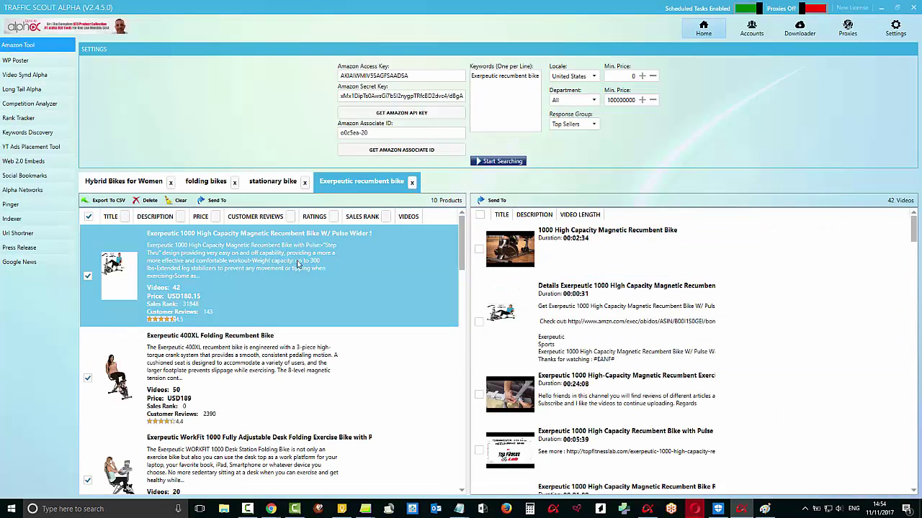
{"action": "left_click", "coordinate": [204, 375]}
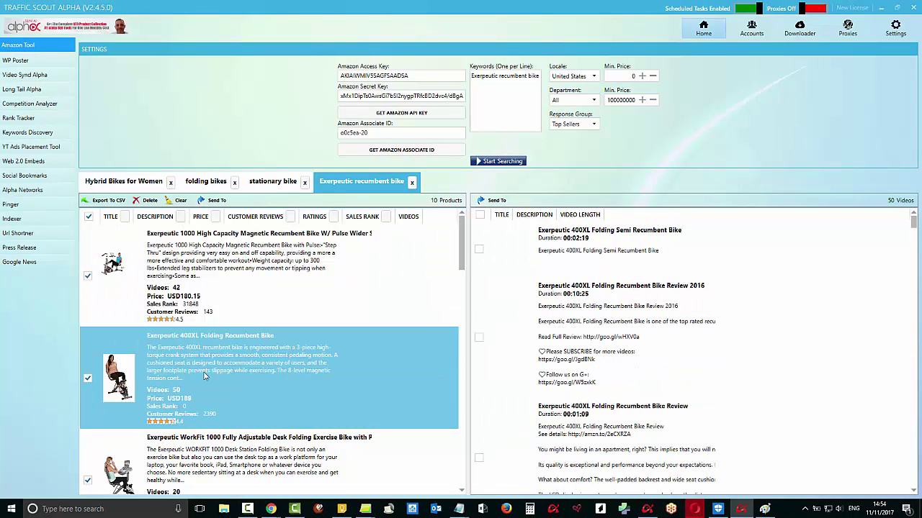
{"action": "right_click", "coordinate": [204, 376]}
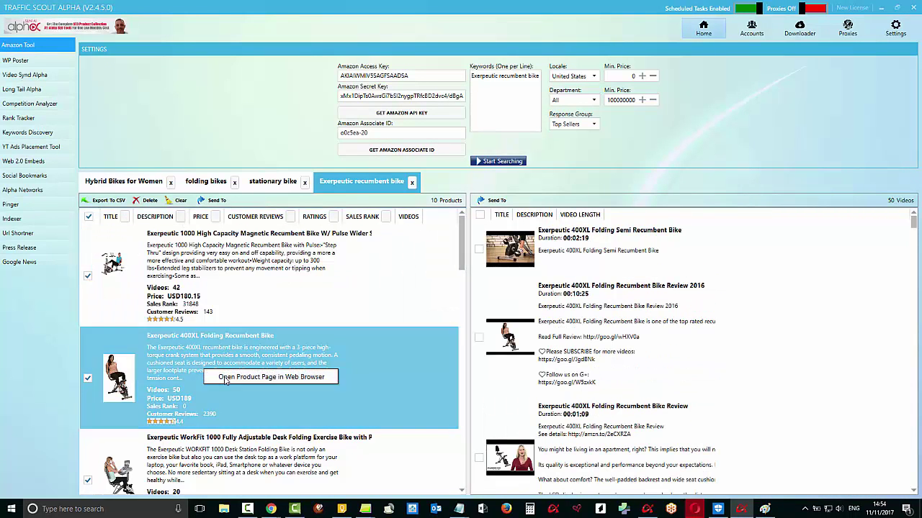
{"action": "left_click", "coordinate": [225, 379]}
Return to Traffic Scout Alpha and look through the Exerpeutic recumbent bike results for more products to feature
{"action": "left_click", "coordinate": [740, 509]}
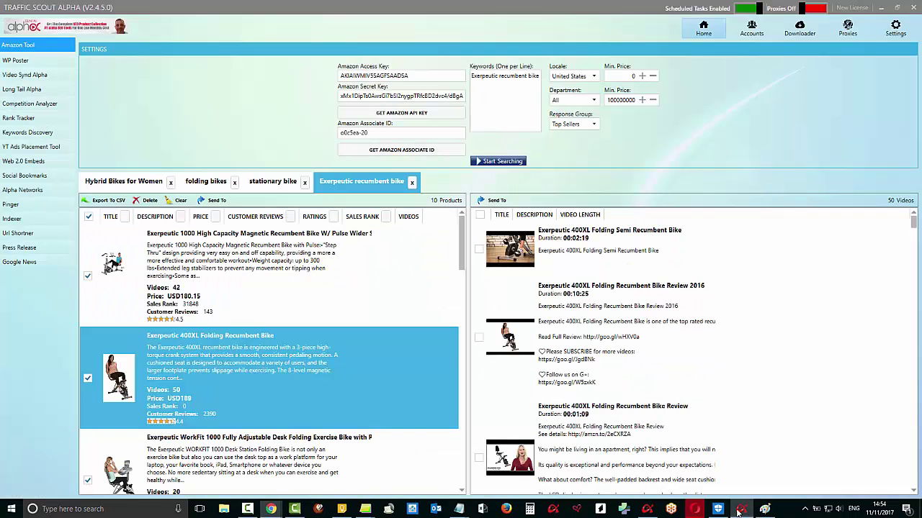
{"action": "scroll", "coordinate": [422, 431], "scroll_direction": "down", "scroll_amount": 1}
{"action": "scroll", "coordinate": [345, 277], "scroll_direction": "up", "scroll_amount": 1}
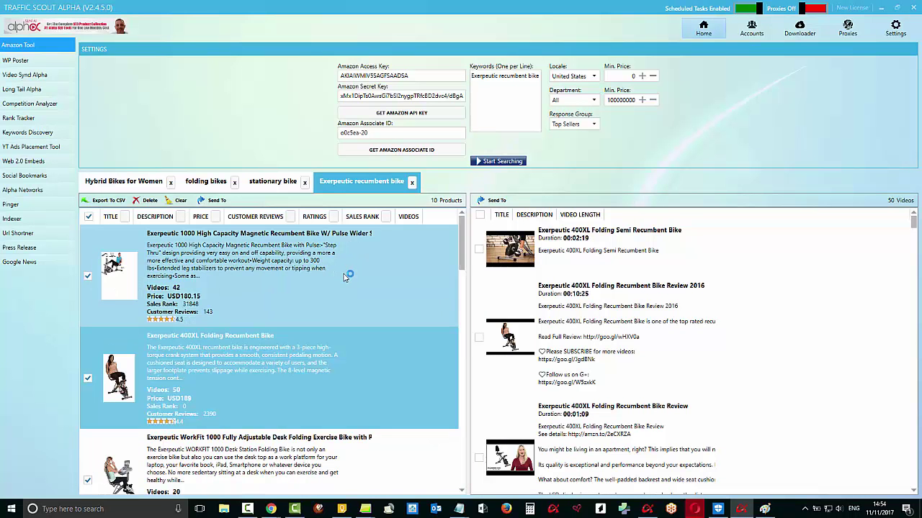
{"action": "left_click", "coordinate": [271, 461]}
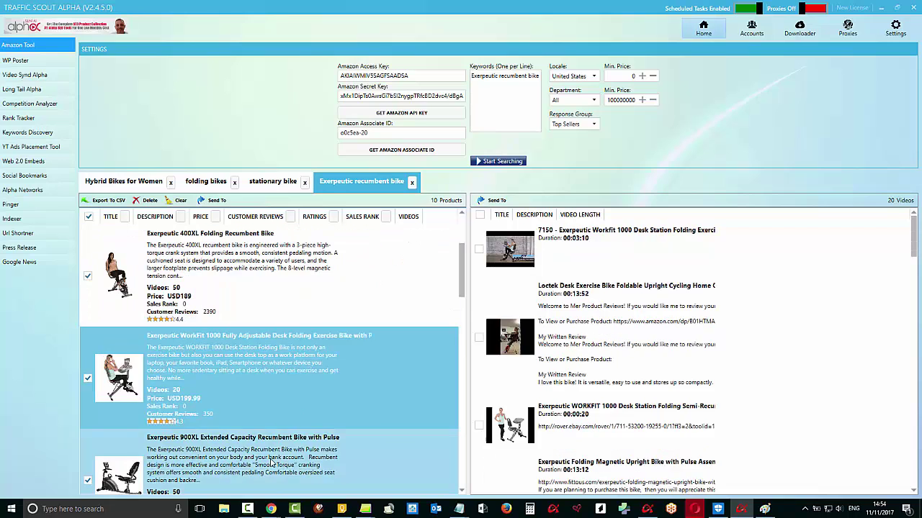
{"action": "left_click", "coordinate": [270, 462]}
{"action": "left_click", "coordinate": [271, 461]}
{"action": "left_click", "coordinate": [271, 461]}
{"action": "left_click", "coordinate": [270, 462]}
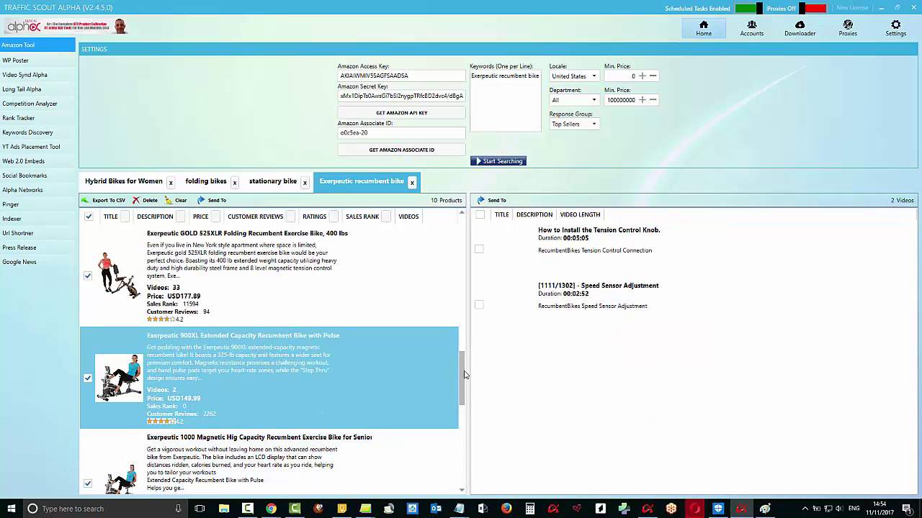
{"action": "left_click_drag", "start_coordinate": [465, 375], "coordinate": [457, 249]}
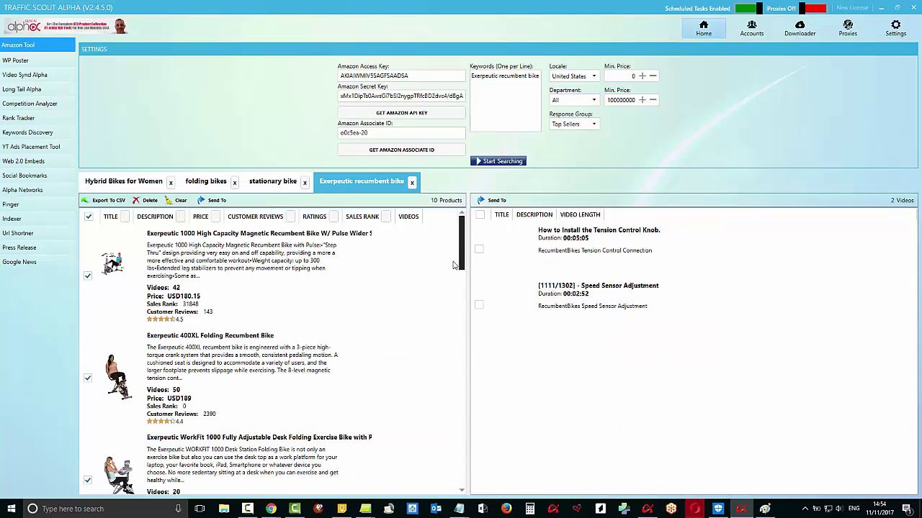
Open the Amazon product page of the Exerpeutic WorkFit 1000 desk folding exercise bike in the browser
{"action": "scroll", "coordinate": [453, 267], "scroll_direction": "down", "scroll_amount": 1}
{"action": "scroll", "coordinate": [457, 265], "scroll_direction": "up", "scroll_amount": 1}
{"action": "scroll", "coordinate": [339, 367], "scroll_direction": "down", "scroll_amount": 1}
{"action": "left_click", "coordinate": [334, 367]}
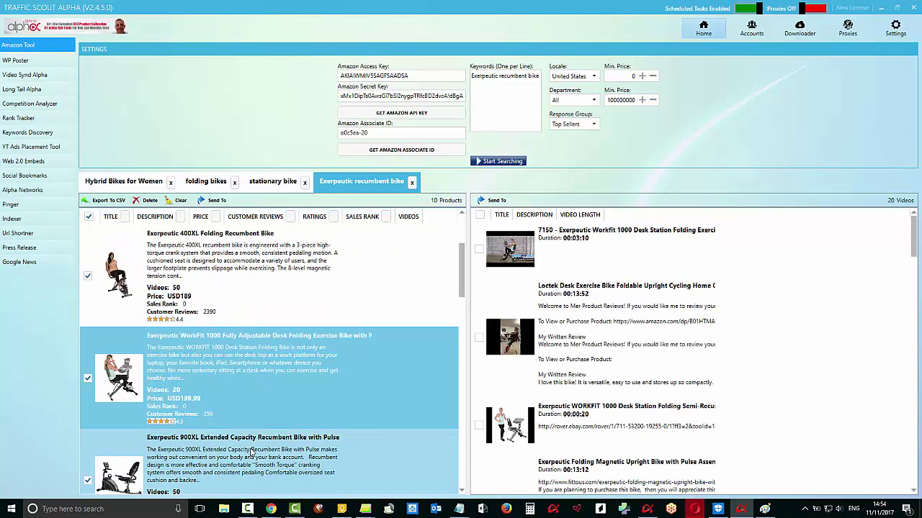
{"action": "right_click", "coordinate": [284, 378]}
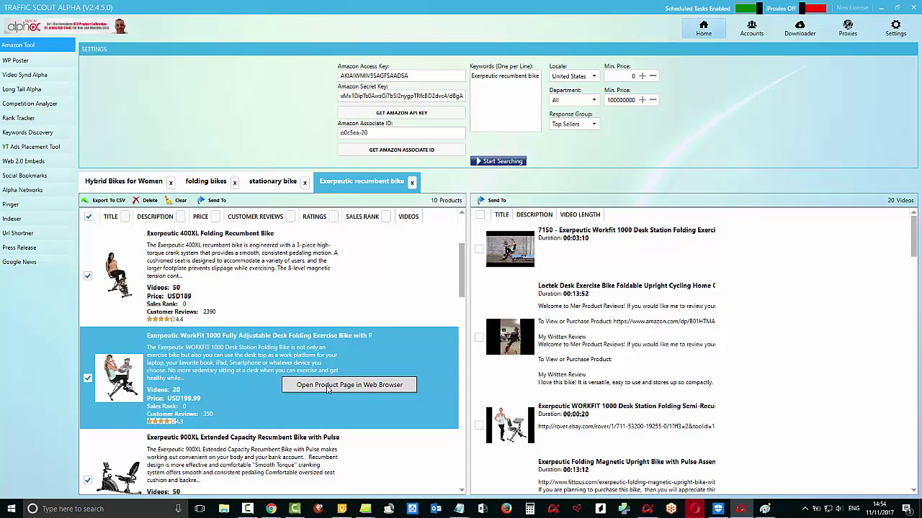
{"action": "left_click", "coordinate": [327, 390]}
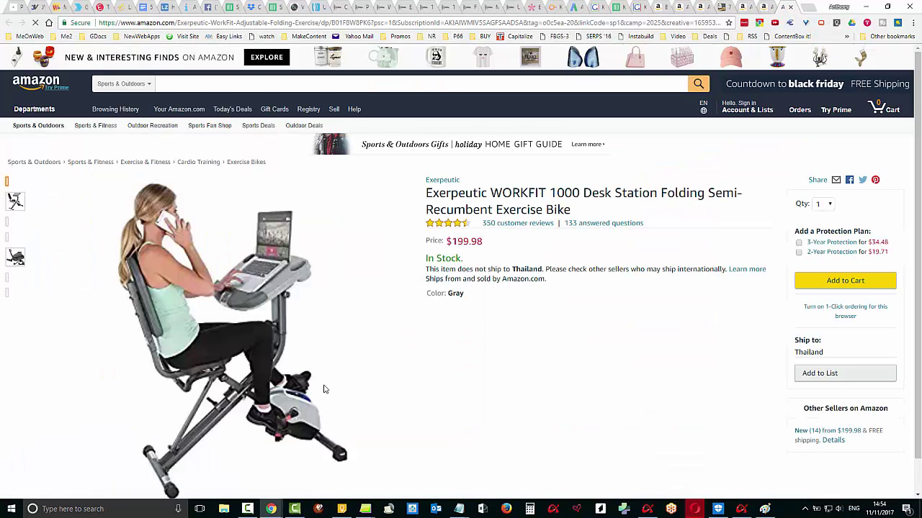
Return to Traffic Scout Alpha and open the Amazon page of the Exerpeutic 2000 High Capacity Programmable Magnetic Recumbent Bike
{"action": "left_click", "coordinate": [739, 511]}
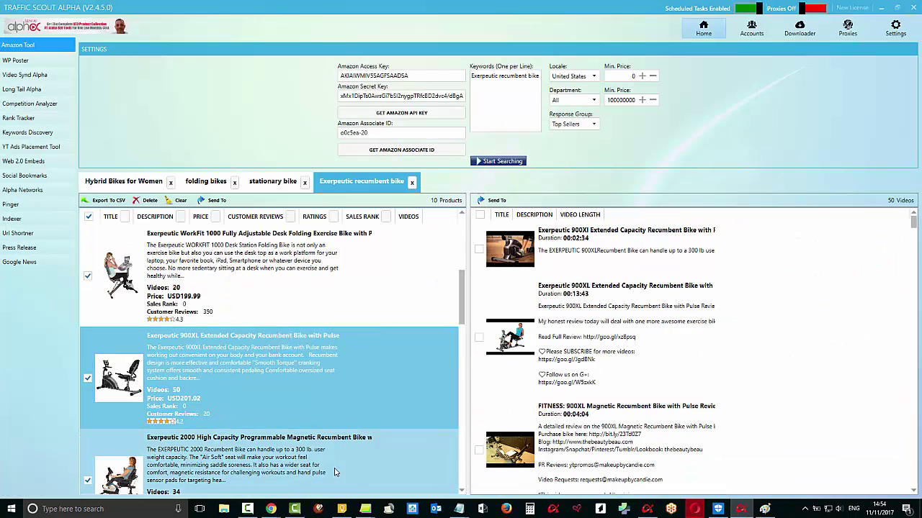
{"action": "left_click", "coordinate": [335, 469]}
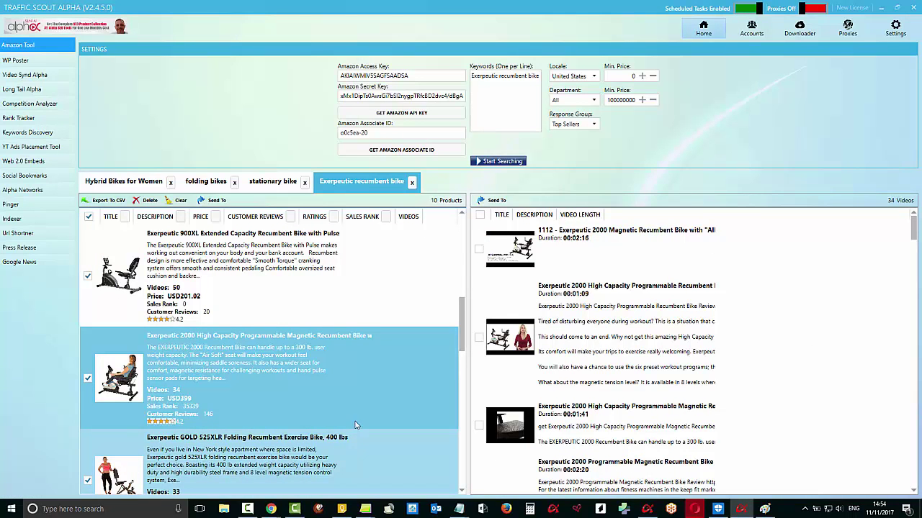
{"action": "scroll", "coordinate": [347, 429], "scroll_direction": "up", "scroll_amount": 3}
{"action": "scroll", "coordinate": [346, 430], "scroll_direction": "down", "scroll_amount": 3}
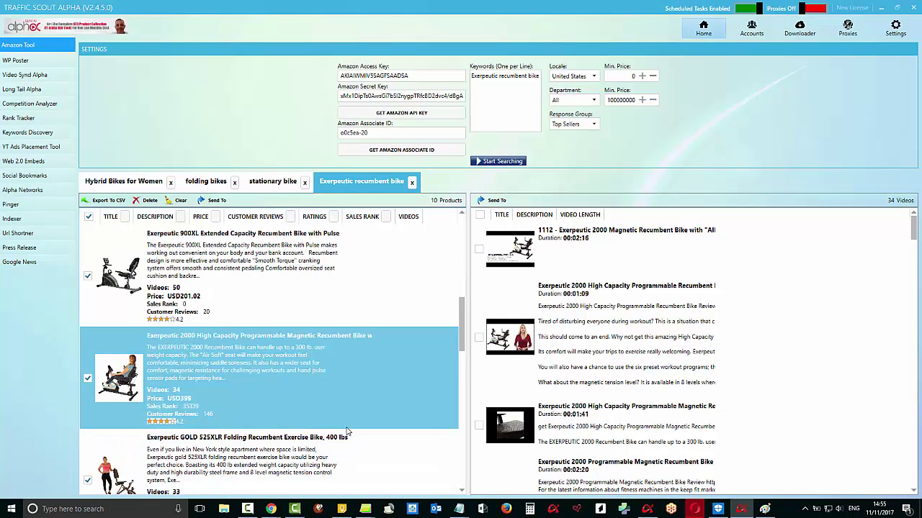
{"action": "right_click", "coordinate": [291, 363]}
{"action": "left_click", "coordinate": [322, 370]}
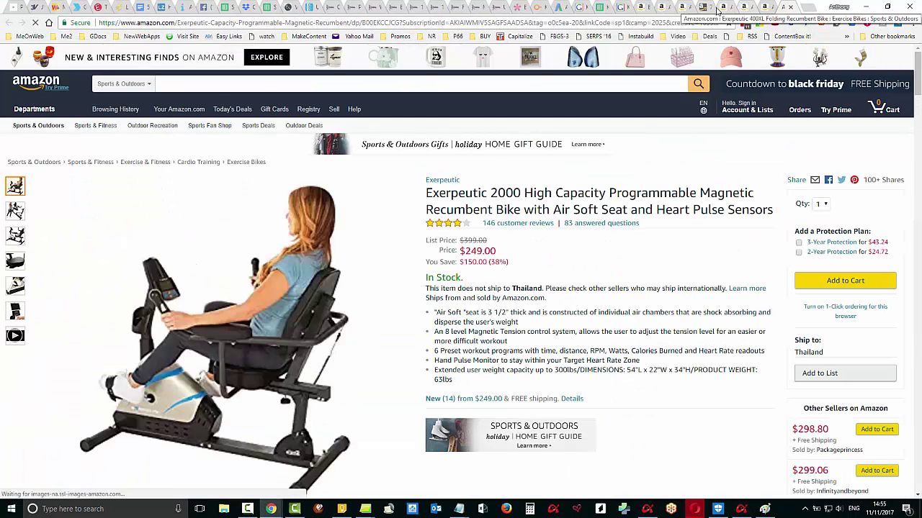
Close the leftover Exerpeutic 1000 tabs and bring up the Exerpeutic 400XL Folding Recumbent Bike page
{"action": "left_click", "coordinate": [717, 8]}
{"action": "left_click", "coordinate": [686, 9]}
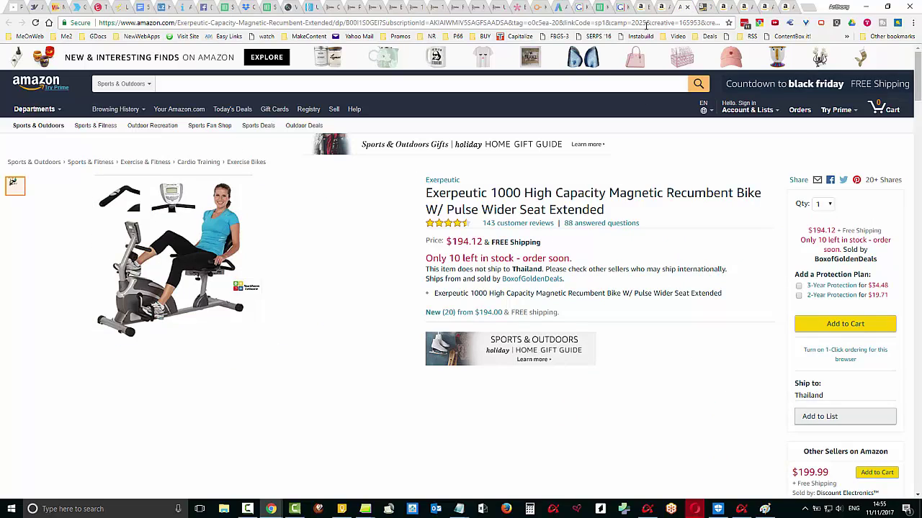
{"action": "left_click", "coordinate": [686, 7]}
{"action": "left_click", "coordinate": [686, 8]}
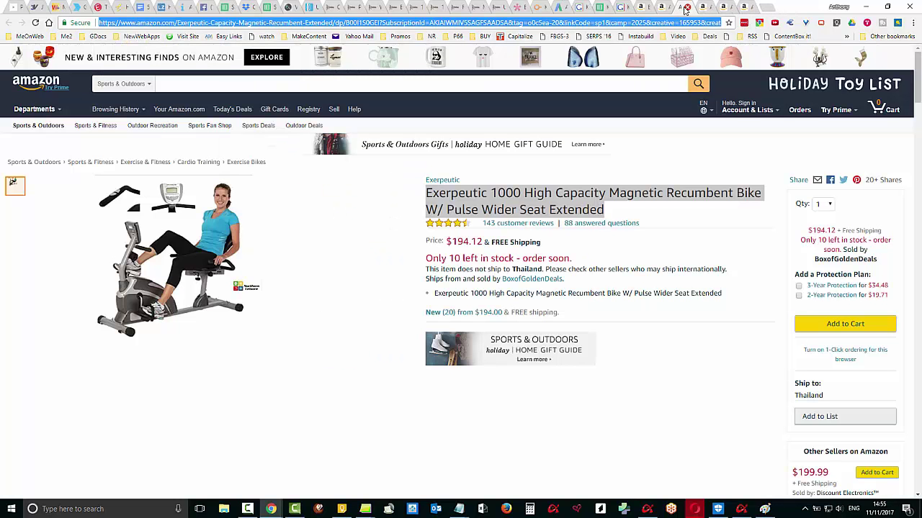
{"action": "left_click", "coordinate": [687, 7]}
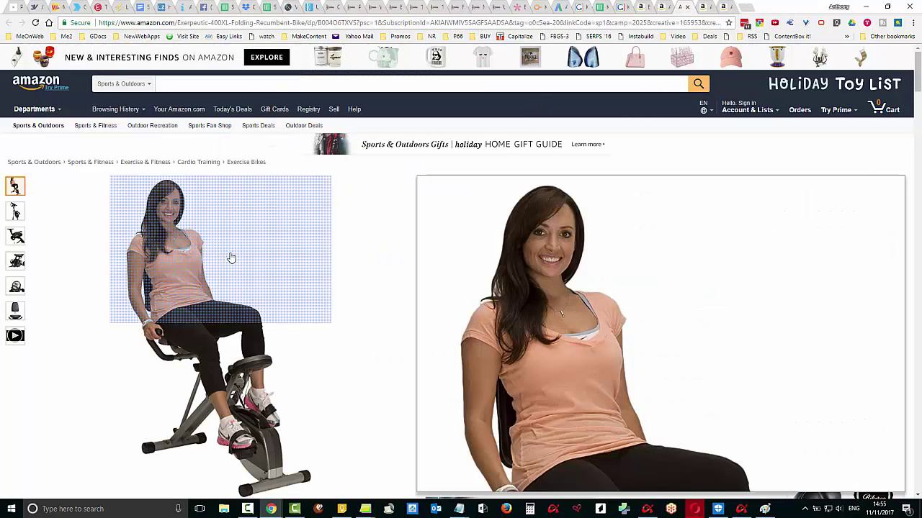
Enlarge the 400XL bike's main product photo and open that image in a new tab
{"action": "mouse_move", "coordinate": [121, 240]}
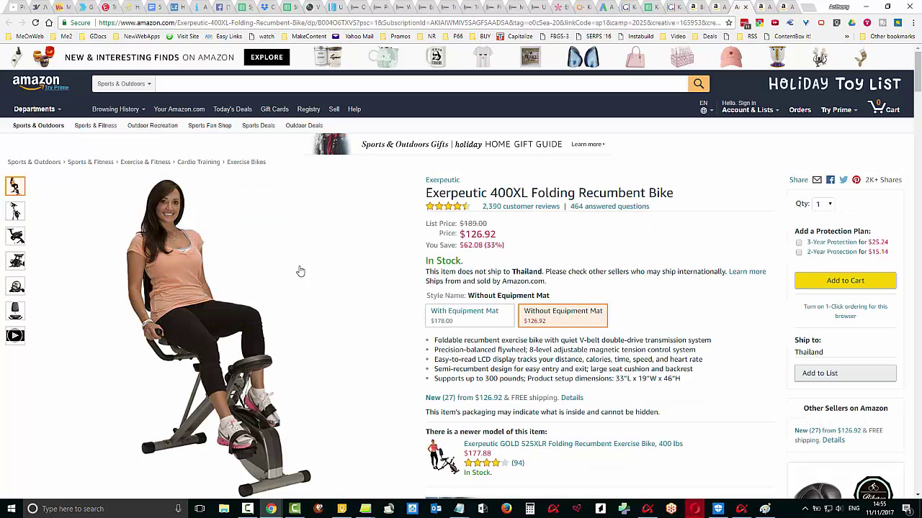
{"action": "right_click", "coordinate": [173, 207]}
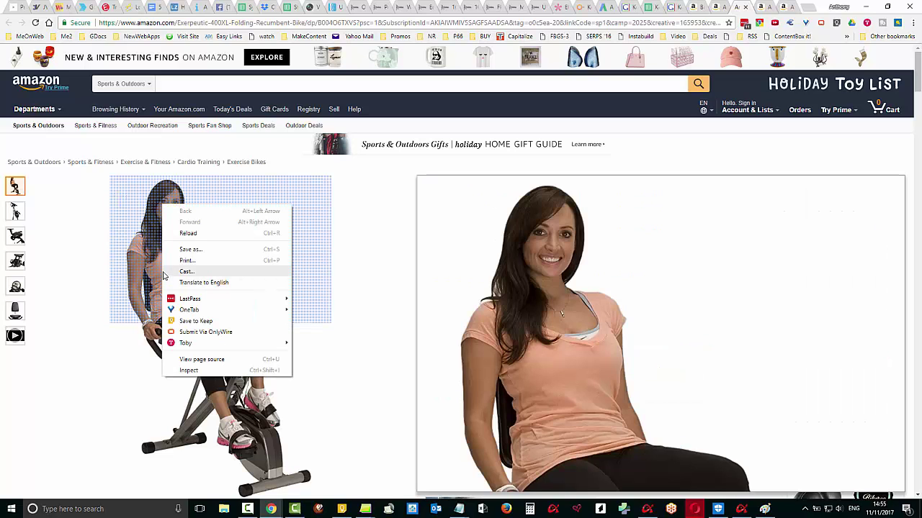
{"action": "left_click", "coordinate": [144, 387]}
{"action": "left_click", "coordinate": [16, 185]}
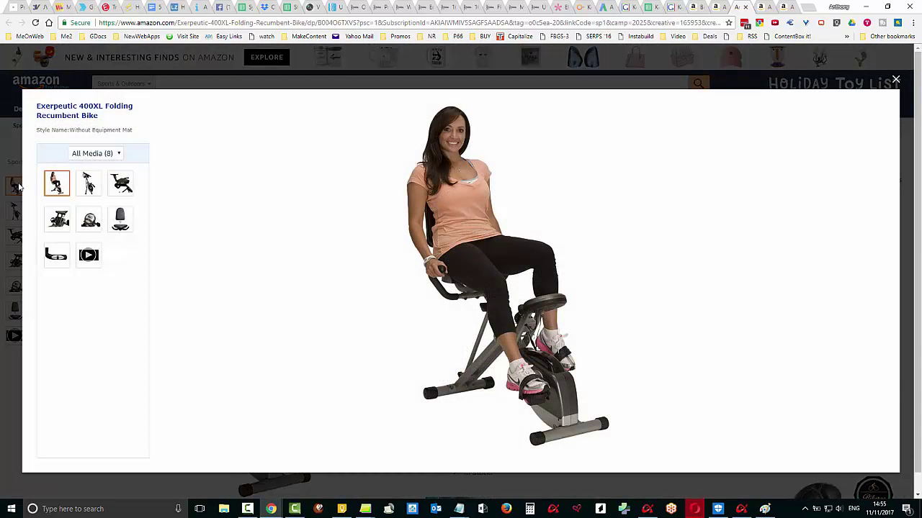
{"action": "right_click", "coordinate": [444, 218]}
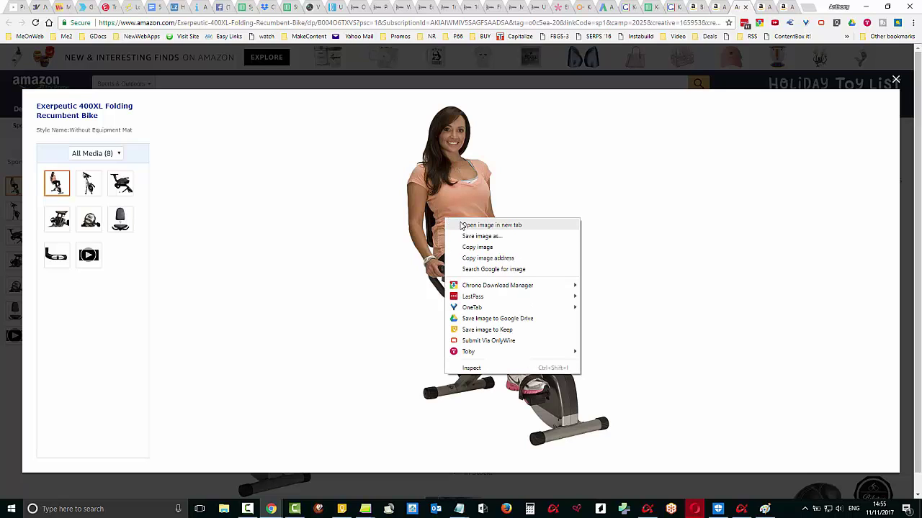
{"action": "left_click", "coordinate": [491, 226]}
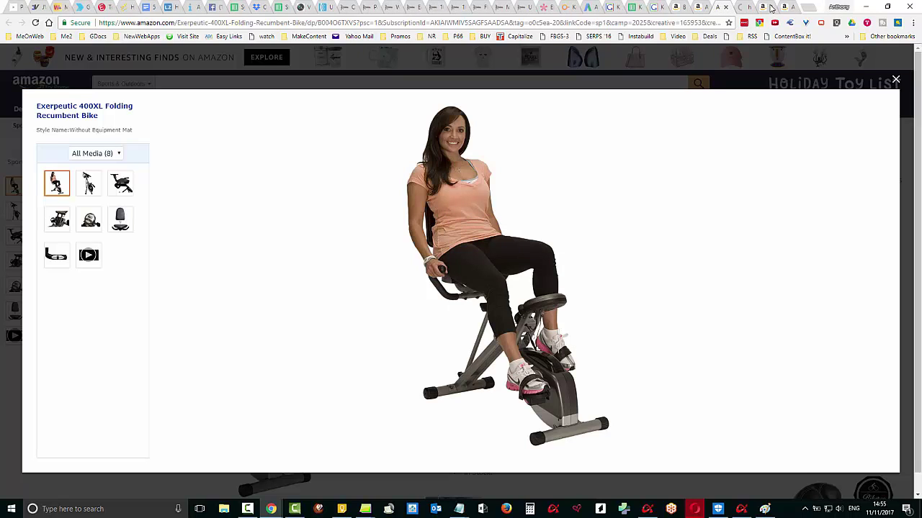
Save the full-size 400XL bike photo to the Pictures folder under its default file name
{"action": "left_click", "coordinate": [746, 7]}
{"action": "right_click", "coordinate": [449, 185]}
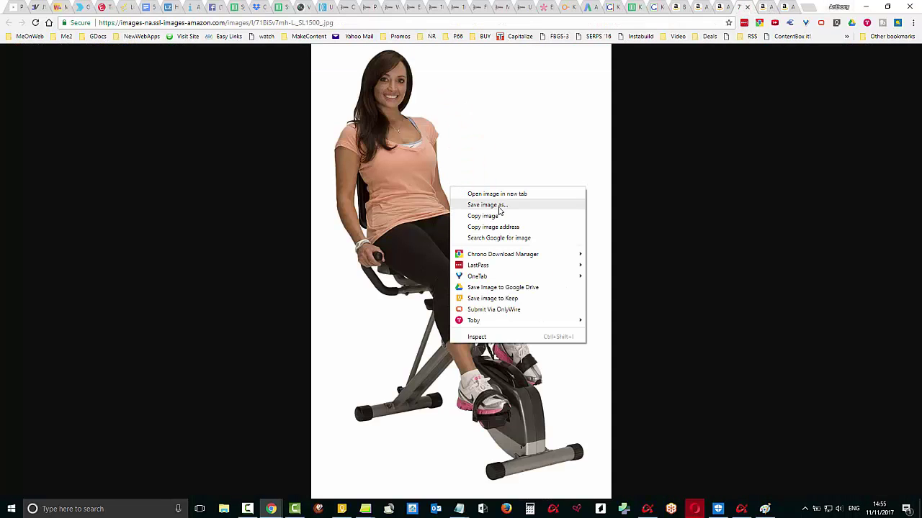
{"action": "left_click", "coordinate": [492, 206]}
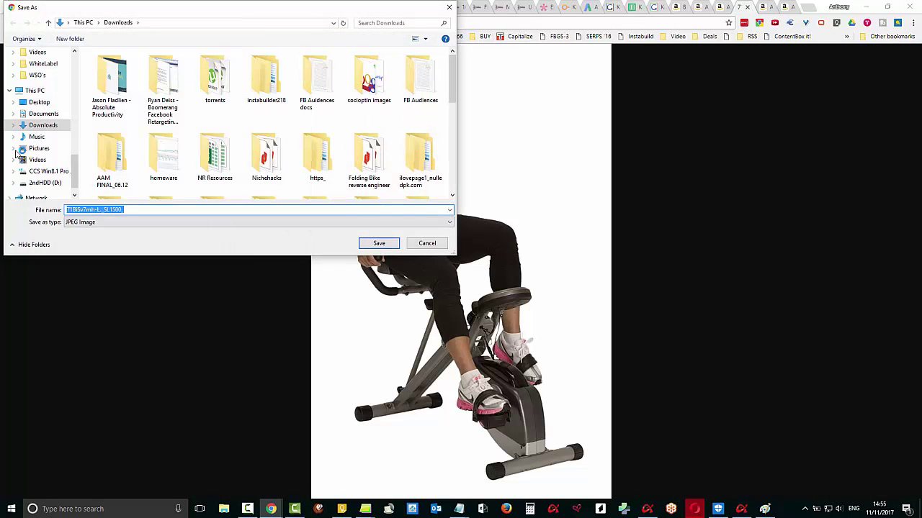
{"action": "left_click", "coordinate": [39, 147]}
{"action": "left_click", "coordinate": [379, 244]}
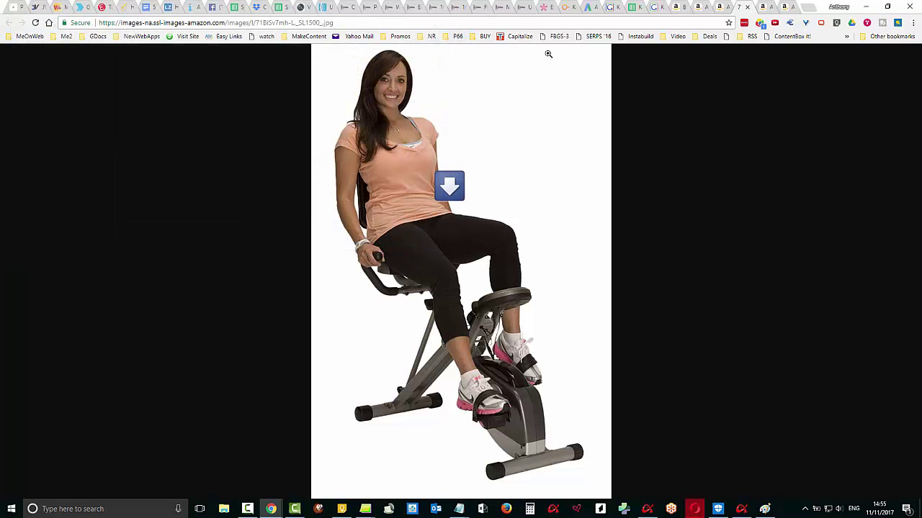
Close the full-size photo and the photo gallery, and preview the tension-knob close-up on the Exerpeutic 400XL page
{"action": "left_click", "coordinate": [749, 7]}
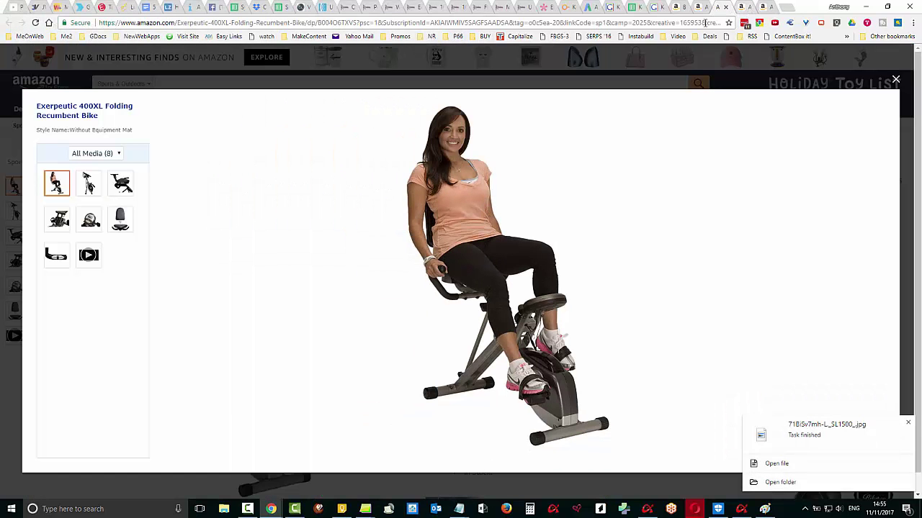
{"action": "left_click", "coordinate": [892, 79]}
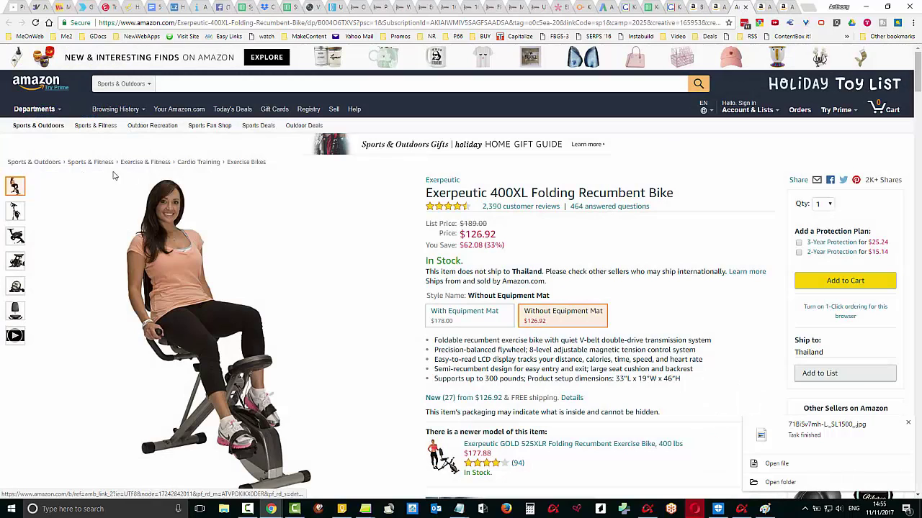
{"action": "mouse_move", "coordinate": [16, 211]}
{"action": "mouse_move", "coordinate": [16, 240]}
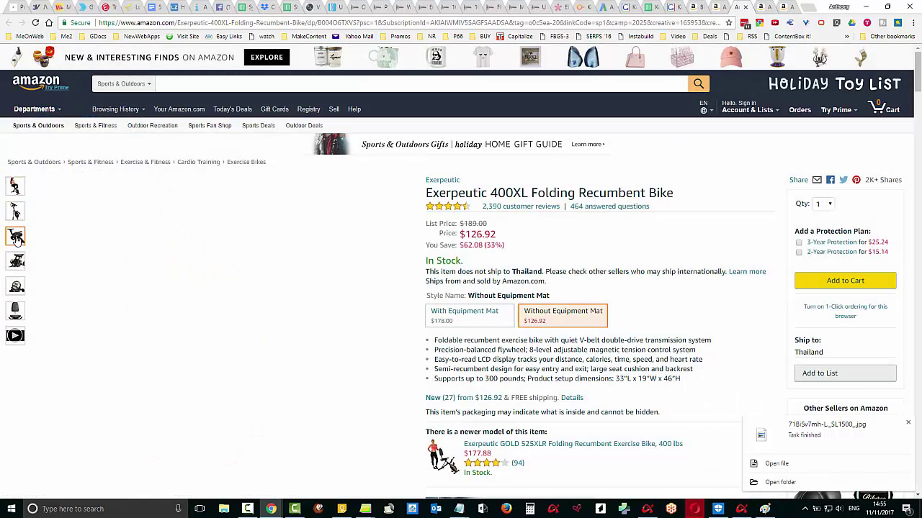
{"action": "mouse_move", "coordinate": [16, 261]}
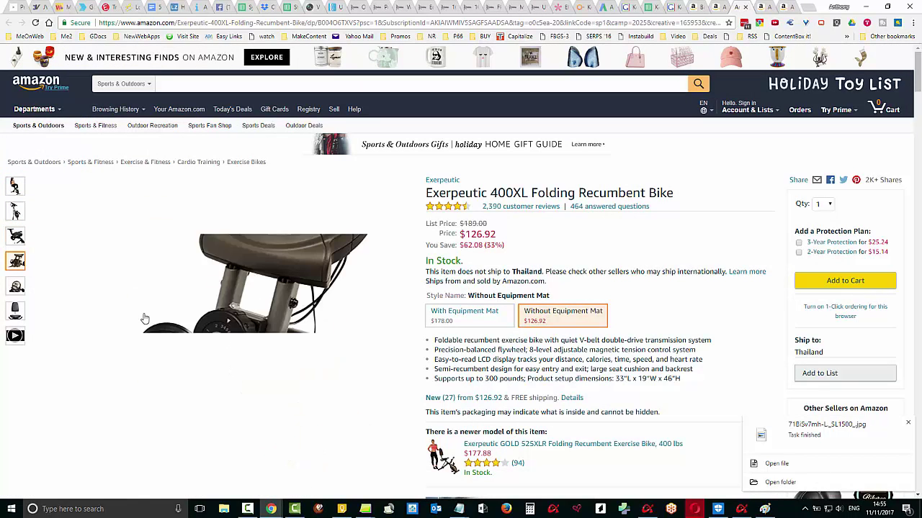
Enlarge the 400XL bike's tension-knob close-up and open that image in a new tab
{"action": "left_click", "coordinate": [170, 307]}
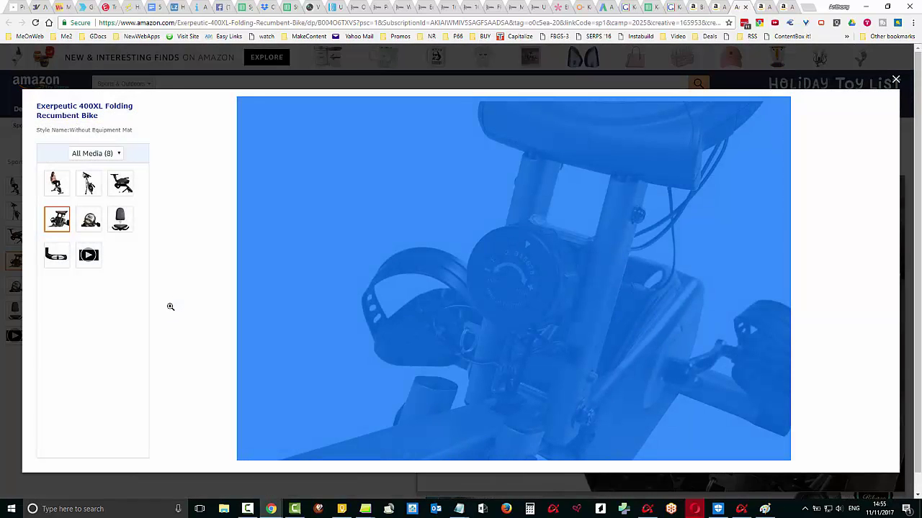
{"action": "left_click", "coordinate": [785, 252]}
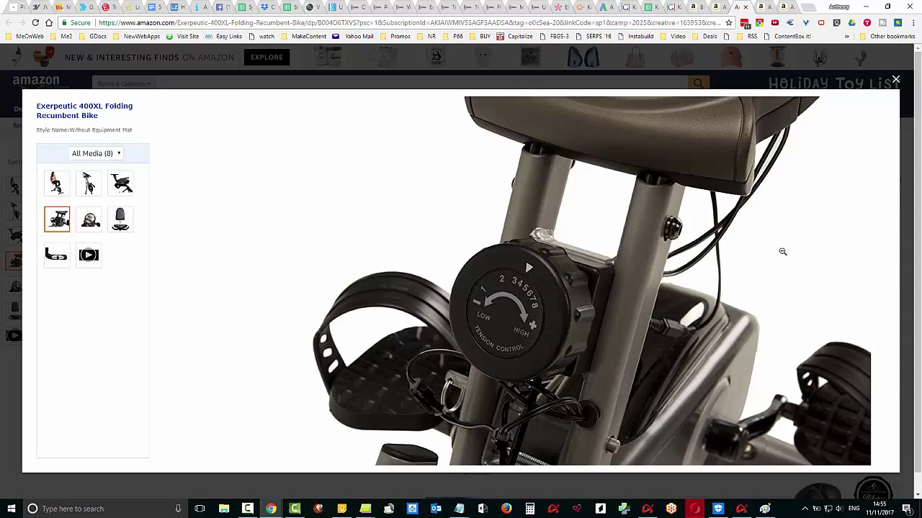
{"action": "right_click", "coordinate": [538, 227]}
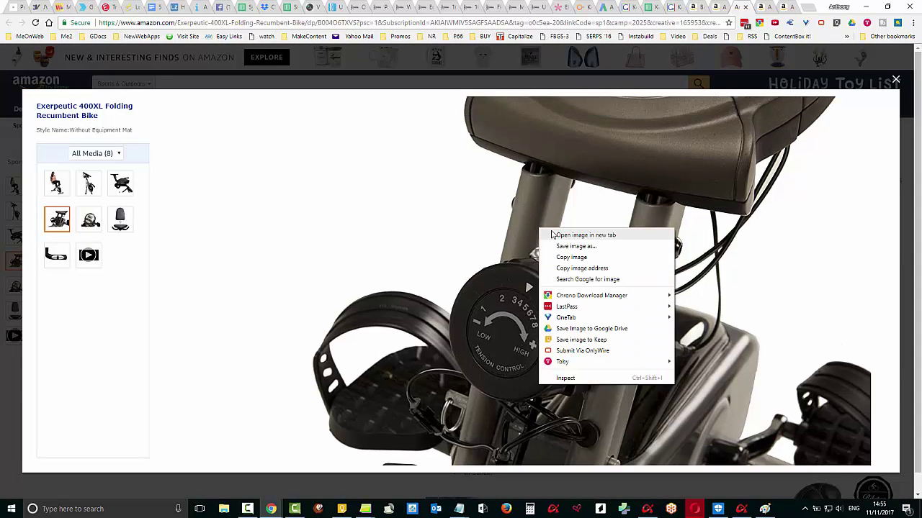
{"action": "left_click", "coordinate": [558, 234]}
{"action": "left_click", "coordinate": [744, 9]}
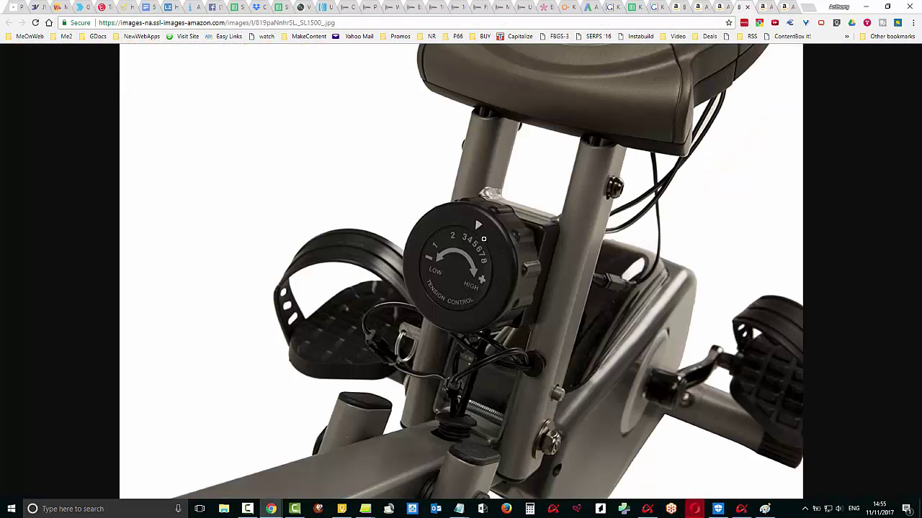
Save the full-size tension-knob photo to the Downloads folder under its default file name and close its tab
{"action": "right_click", "coordinate": [483, 239]}
{"action": "left_click", "coordinate": [515, 255]}
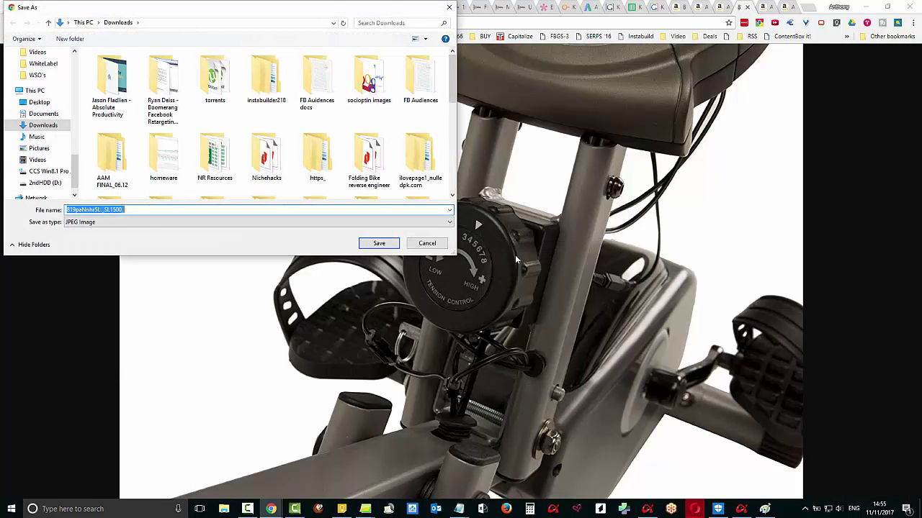
{"action": "left_click", "coordinate": [377, 244]}
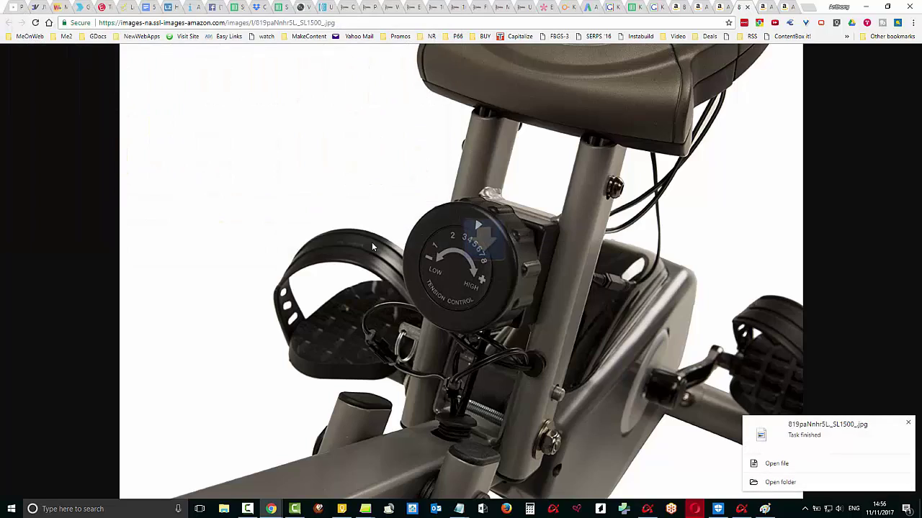
{"action": "key", "text": "ctrl+w"}
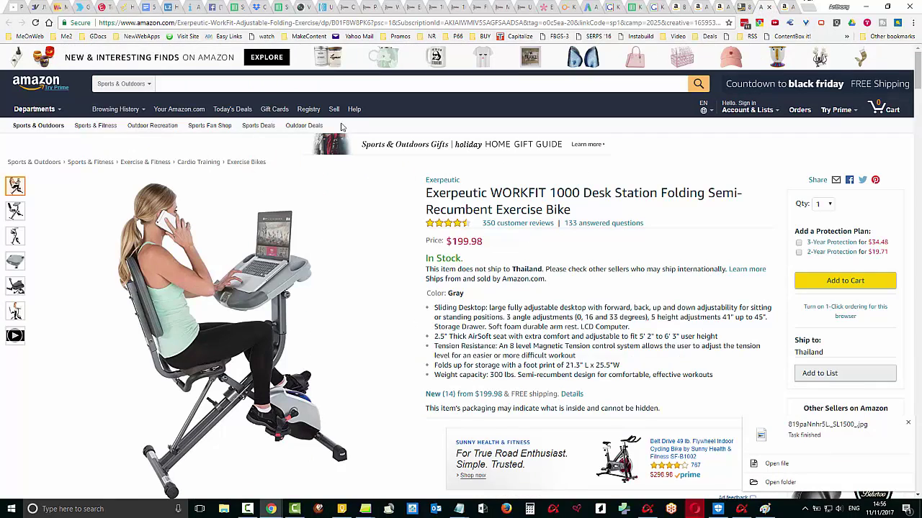
Enlarge the main product photo of the Exerpeutic WORKFIT 1000 Desk Station bike and open that image in a new tab
{"action": "scroll", "coordinate": [261, 288], "scroll_direction": "down", "scroll_amount": 1}
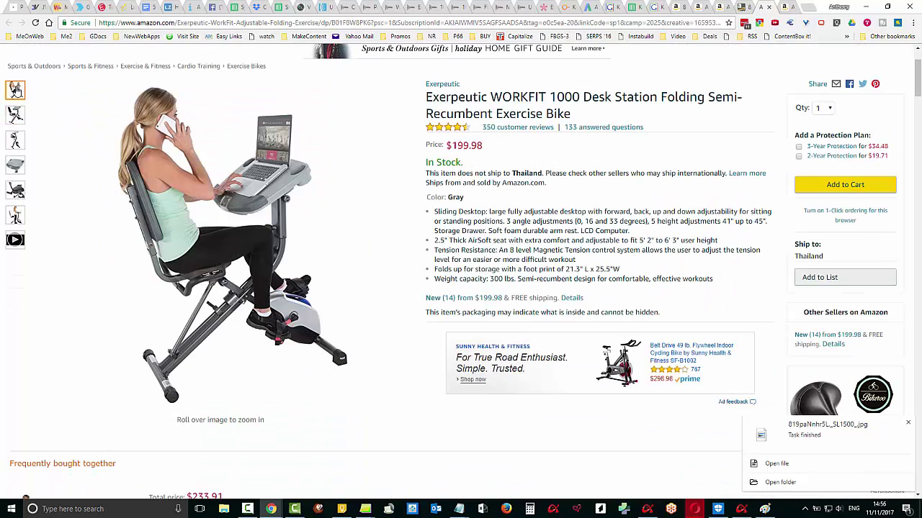
{"action": "left_click", "coordinate": [171, 163]}
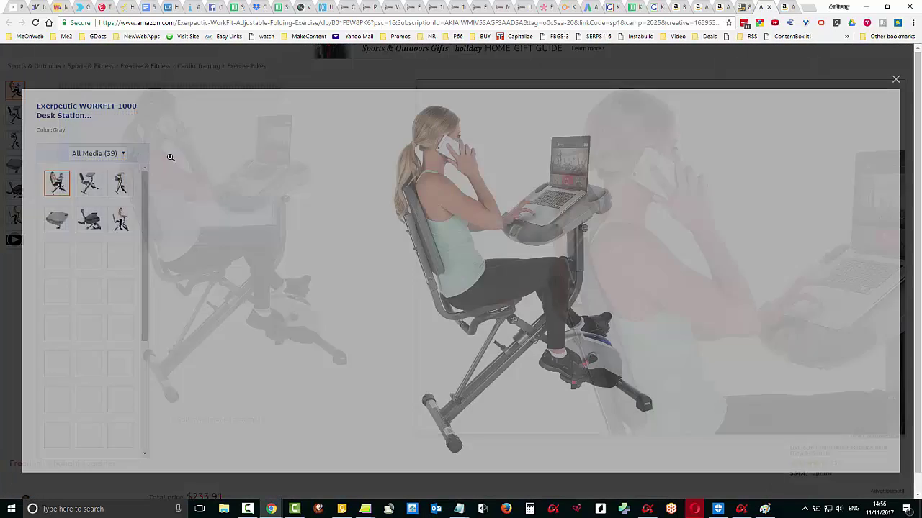
{"action": "right_click", "coordinate": [468, 182]}
{"action": "left_click", "coordinate": [469, 185]}
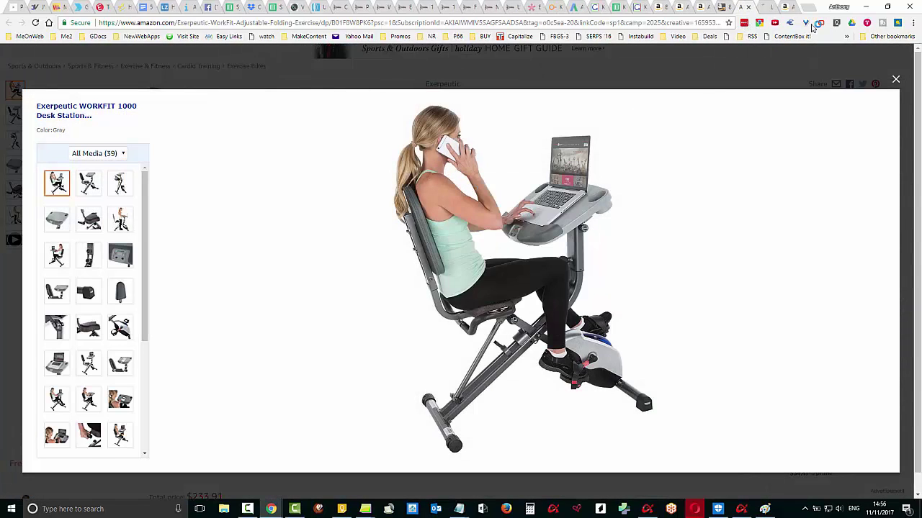
{"action": "key", "text": "ctrl+Tab"}
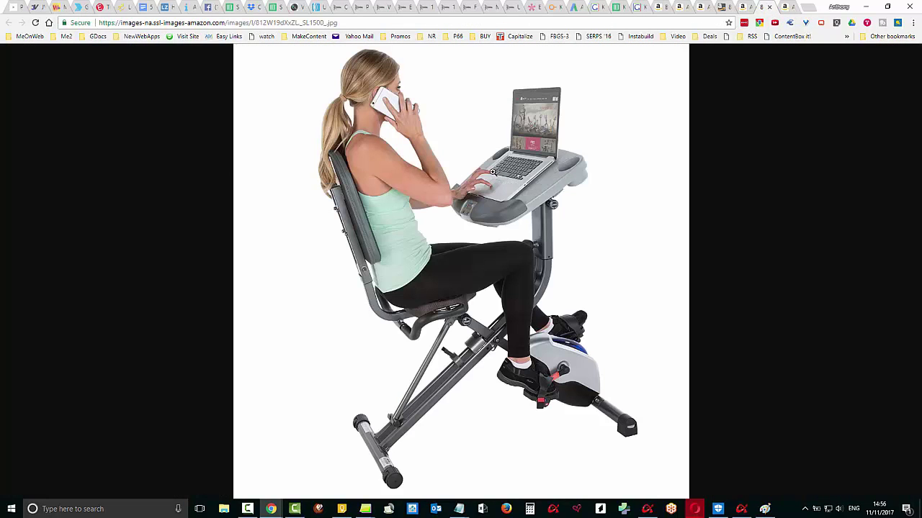
Move the tension-knob photo from Downloads to the Pictures folder within the save dialog, and cancel the dialog
{"action": "right_click", "coordinate": [492, 175]}
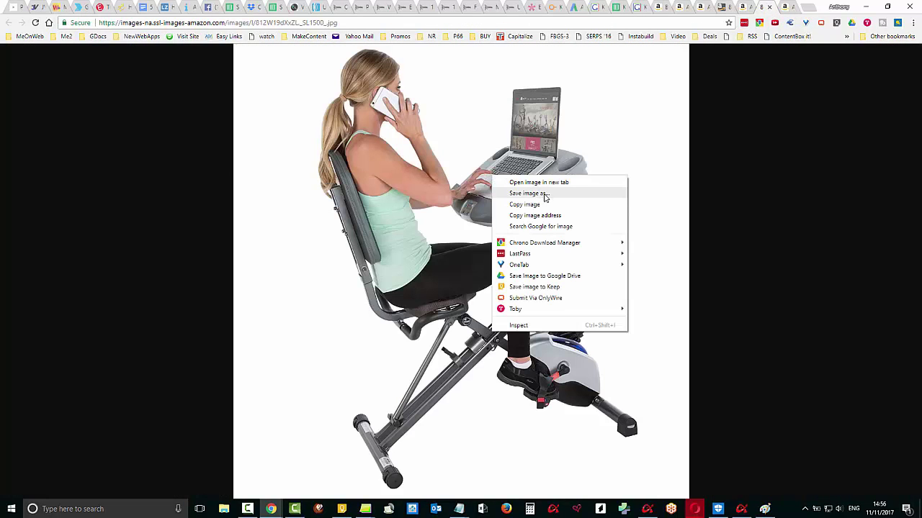
{"action": "left_click", "coordinate": [545, 194]}
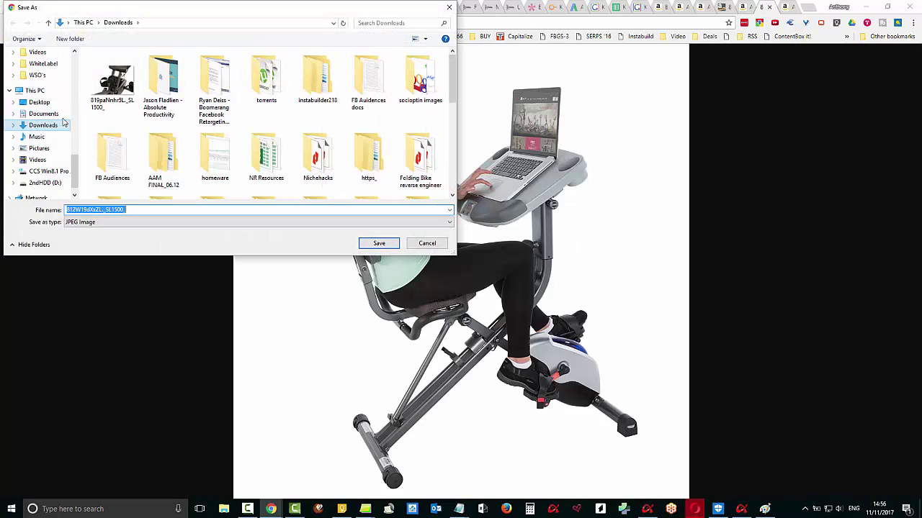
{"action": "left_click_drag", "start_coordinate": [112, 80], "coordinate": [49, 138]}
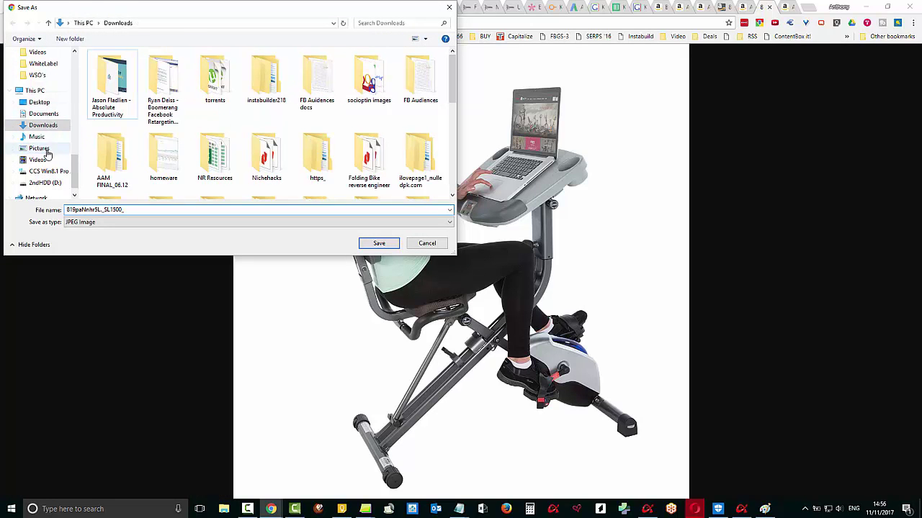
{"action": "left_click", "coordinate": [427, 243]}
Save the full-size WORKFIT 1000 photo to the Pictures folder under its default file name
{"action": "right_click", "coordinate": [472, 189]}
{"action": "left_click", "coordinate": [508, 205]}
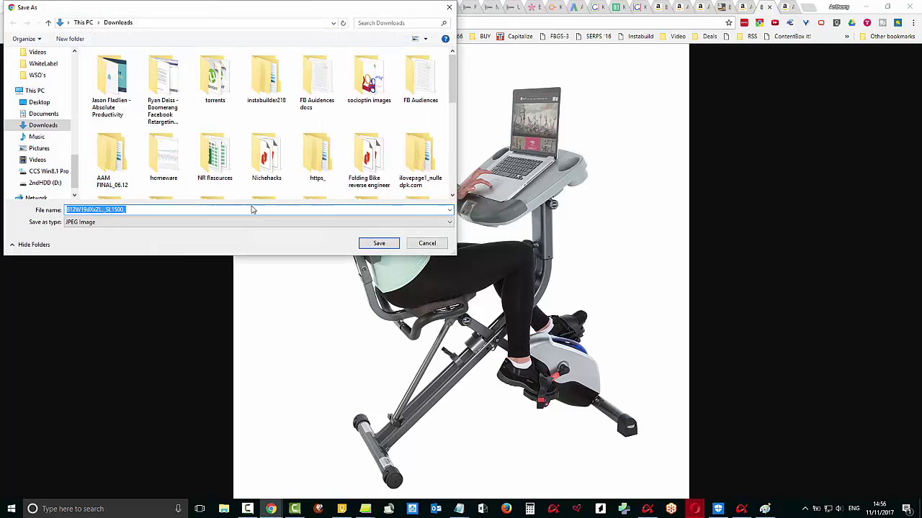
{"action": "left_click", "coordinate": [47, 150]}
{"action": "left_click", "coordinate": [379, 243]}
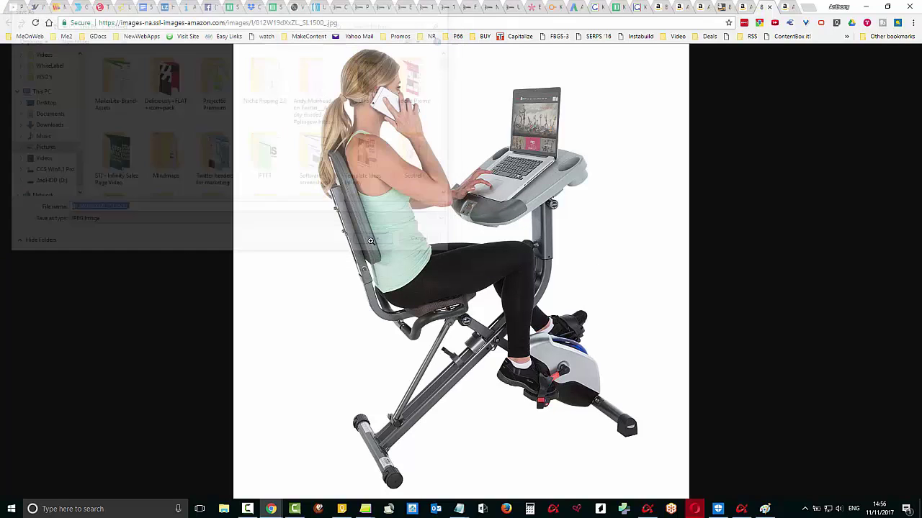
Enlarge the main photo on the Exerpeutic 2000 page and save it to the Pictures folder under its default file name
{"action": "left_click", "coordinate": [784, 7]}
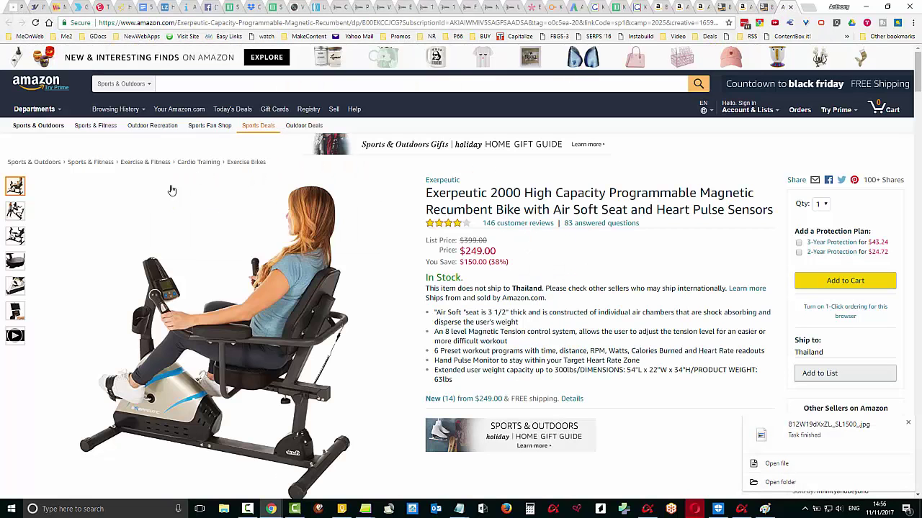
{"action": "left_click", "coordinate": [220, 259]}
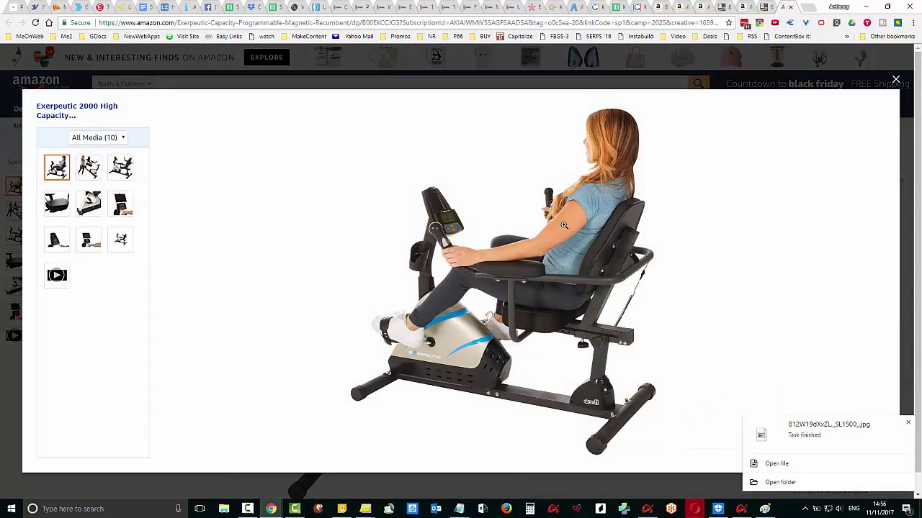
{"action": "right_click", "coordinate": [563, 224]}
{"action": "left_click", "coordinate": [620, 244]}
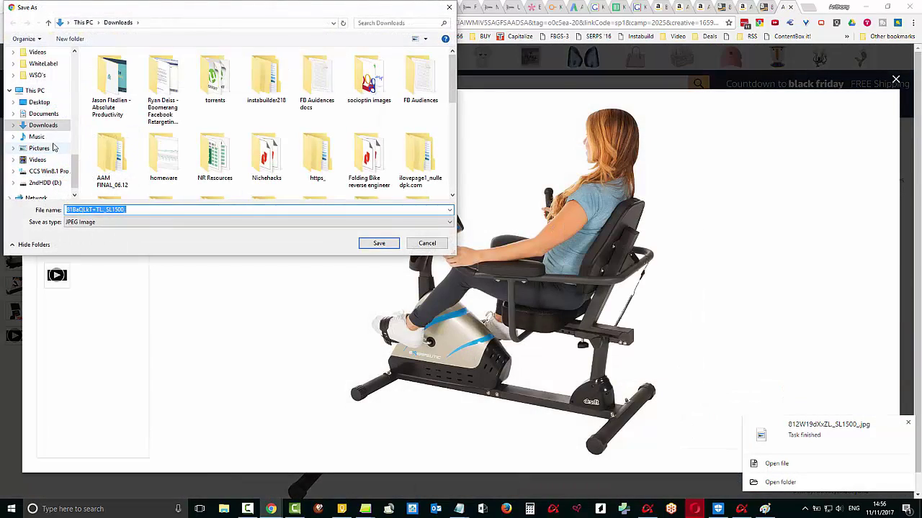
{"action": "left_click", "coordinate": [39, 148]}
{"action": "left_click", "coordinate": [379, 244]}
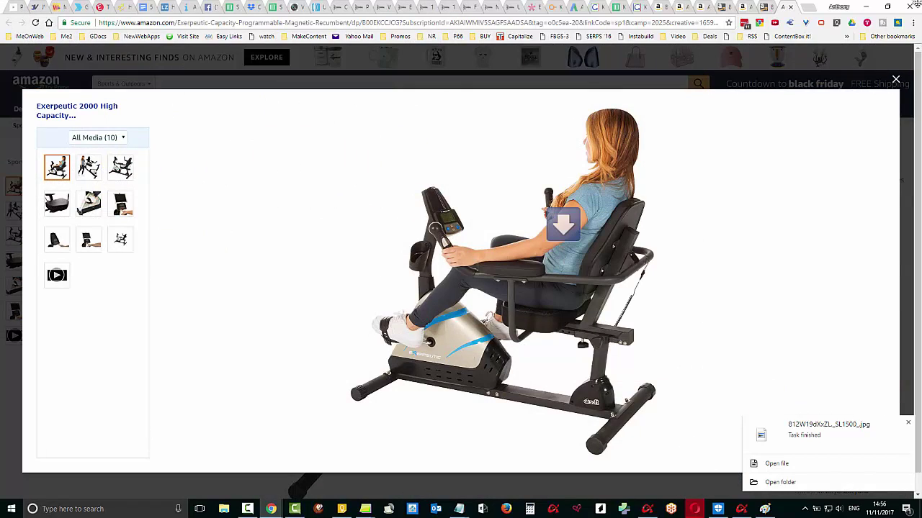
Return to Clipman and upload the Exerpeutic 2000, WORKFIT 1000 and 400XL rider photos from Pictures as custom product images
{"action": "left_click", "coordinate": [24, 6]}
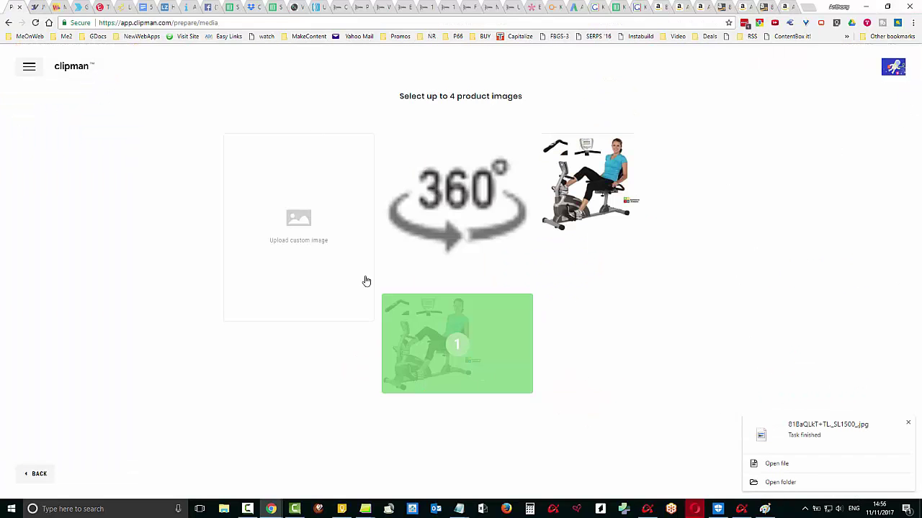
{"action": "left_click", "coordinate": [297, 219]}
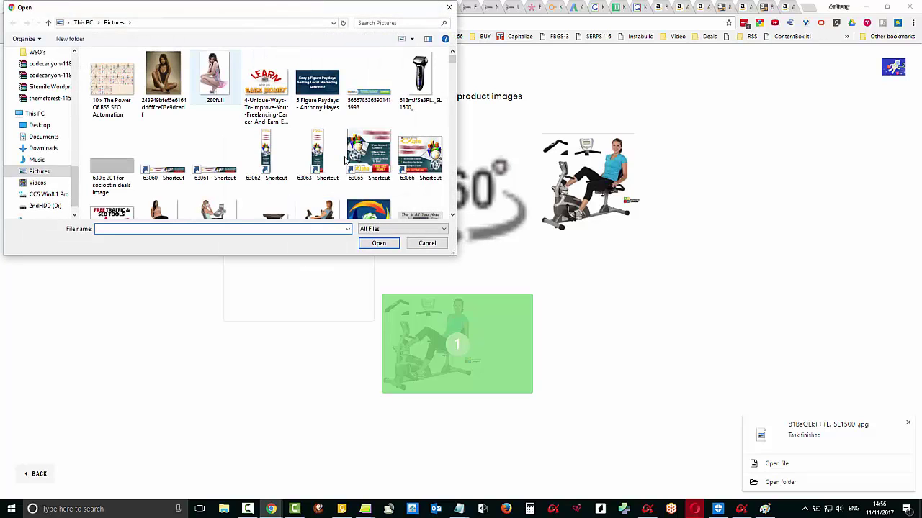
{"action": "scroll", "coordinate": [345, 160], "scroll_direction": "down", "scroll_amount": 8}
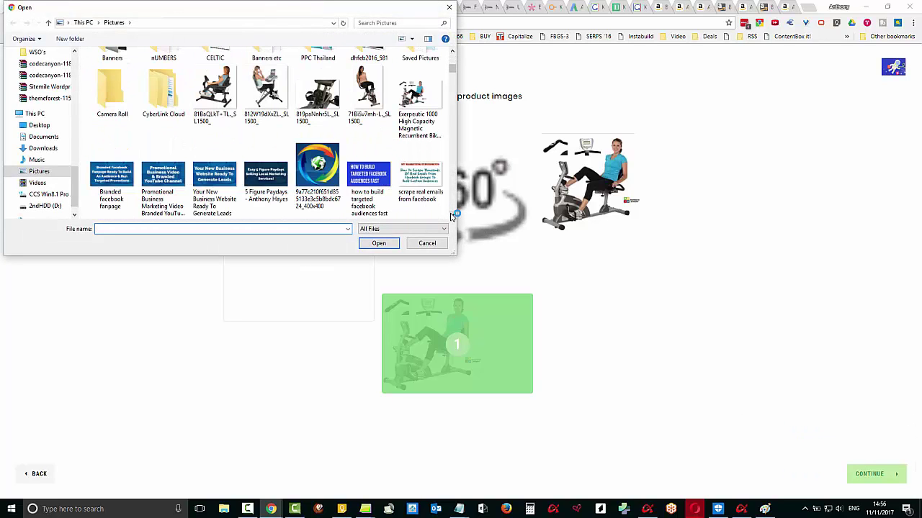
{"action": "left_click", "coordinate": [220, 94]}
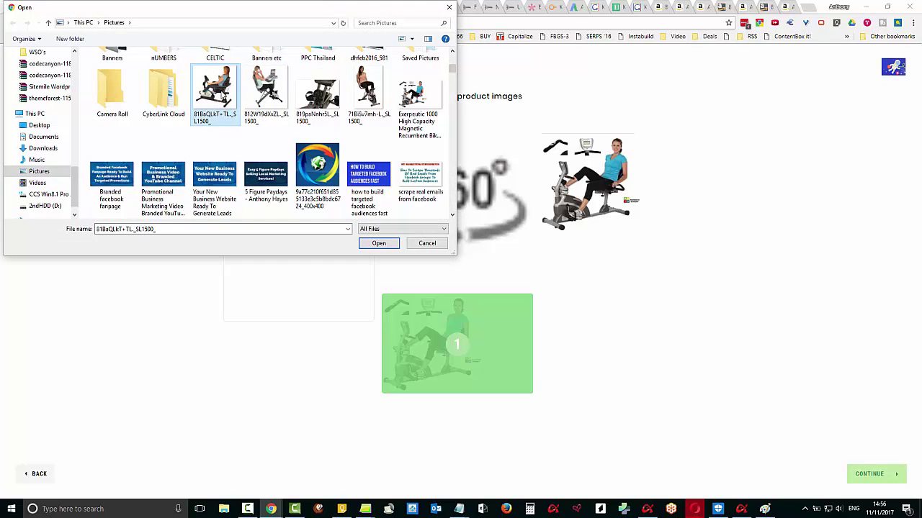
{"action": "left_click", "coordinate": [264, 94], "text": "ctrl"}
{"action": "left_click", "coordinate": [365, 94], "text": "ctrl"}
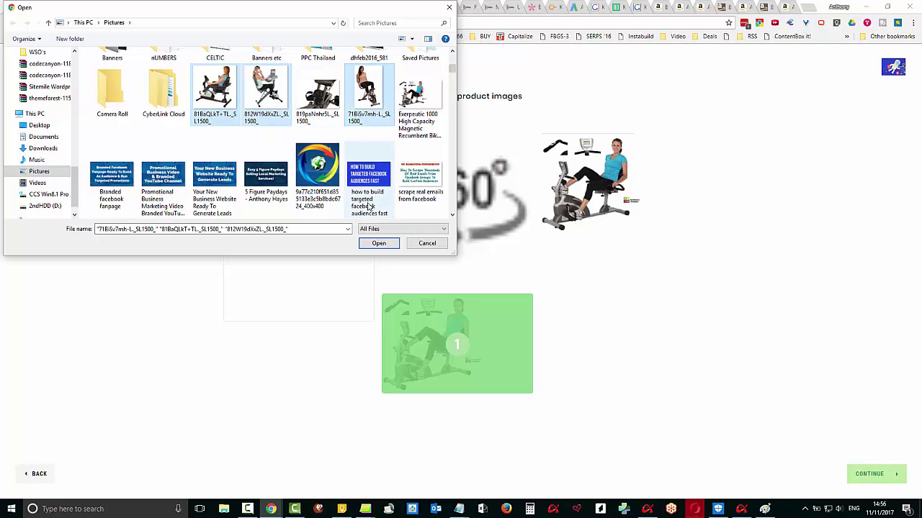
{"action": "left_click", "coordinate": [378, 243]}
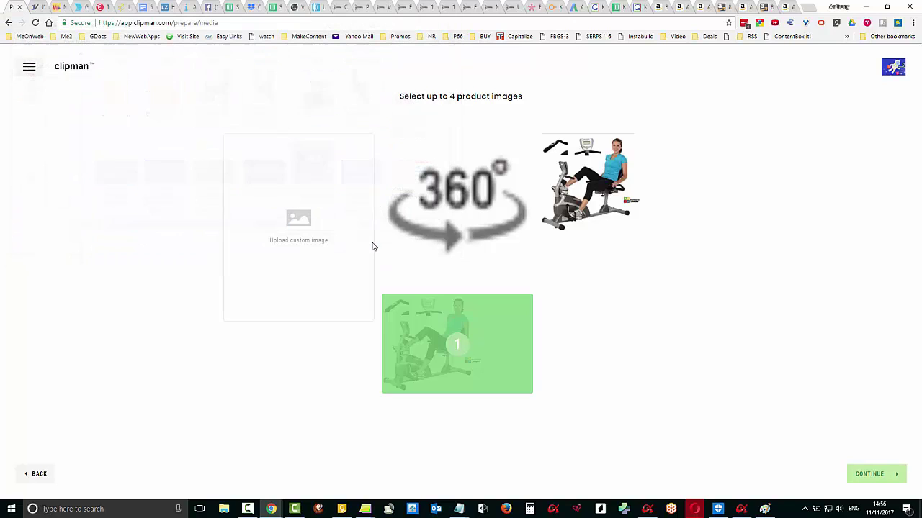
Check the four selected product images and continue to the background music selection
{"action": "scroll", "coordinate": [906, 260], "scroll_direction": "down", "scroll_amount": 2}
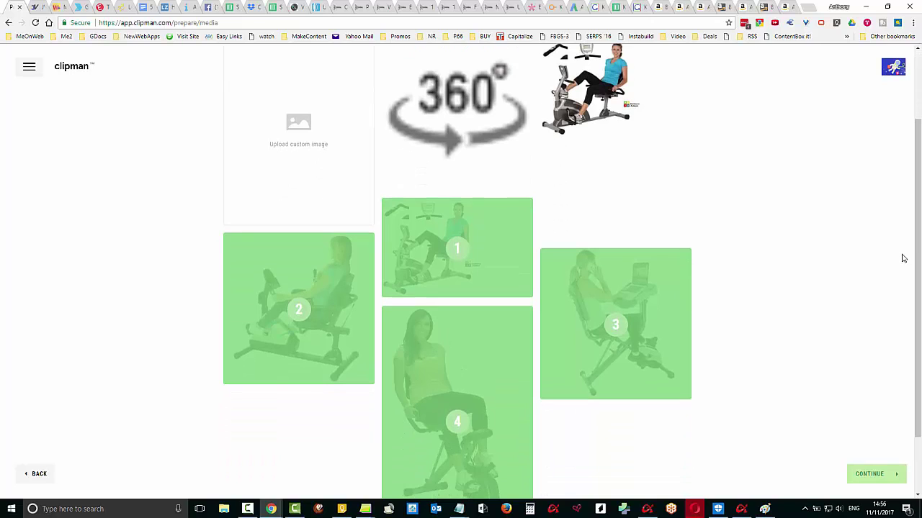
{"action": "scroll", "coordinate": [904, 257], "scroll_direction": "down", "scroll_amount": 1}
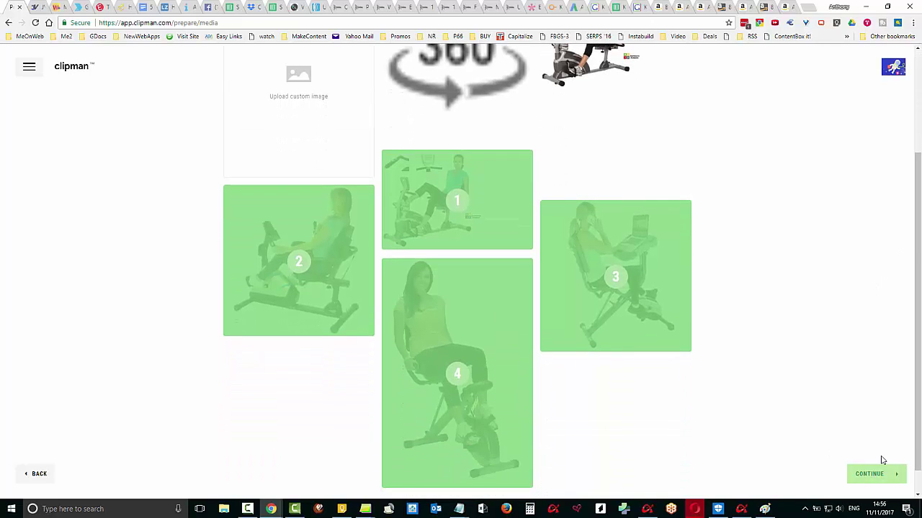
{"action": "left_click", "coordinate": [874, 475]}
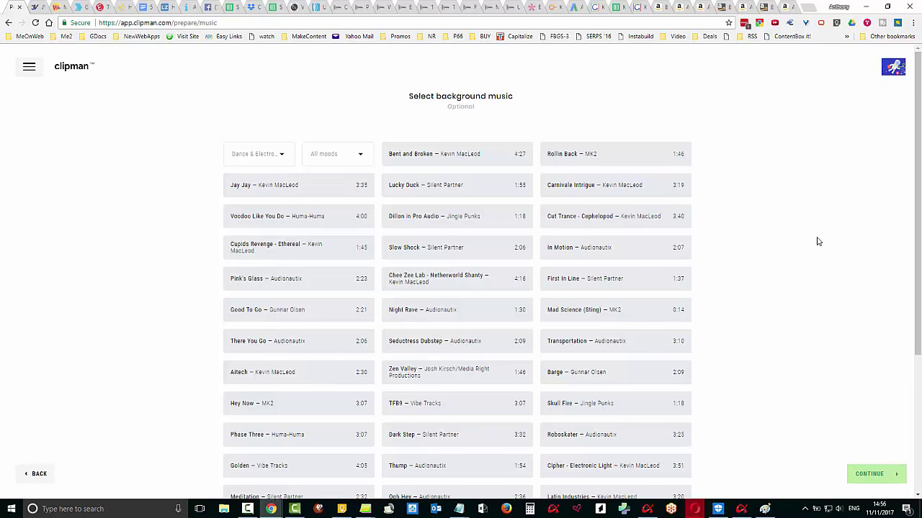
Filter the background music to the Country & Folk genre, choose the track Scapes by Silent Partner, and continue to branding
{"action": "scroll", "coordinate": [818, 242], "scroll_direction": "down", "scroll_amount": 1}
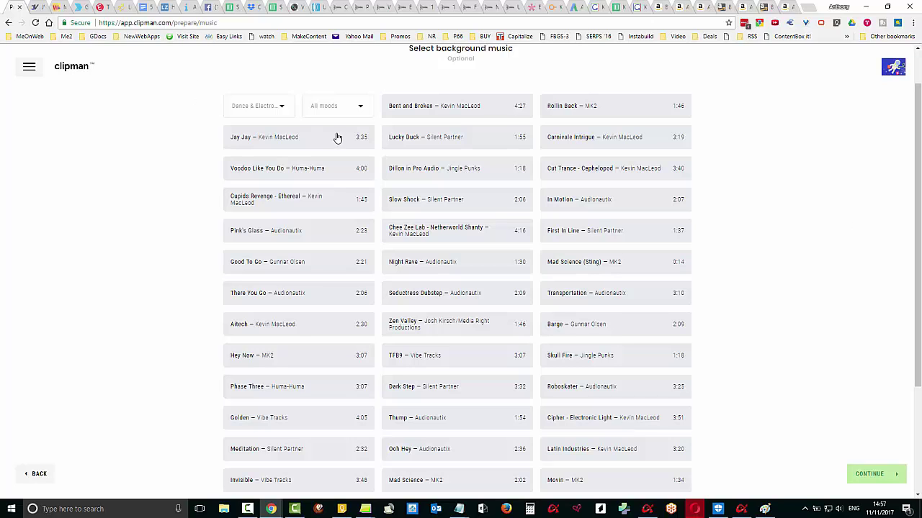
{"action": "left_click", "coordinate": [281, 112]}
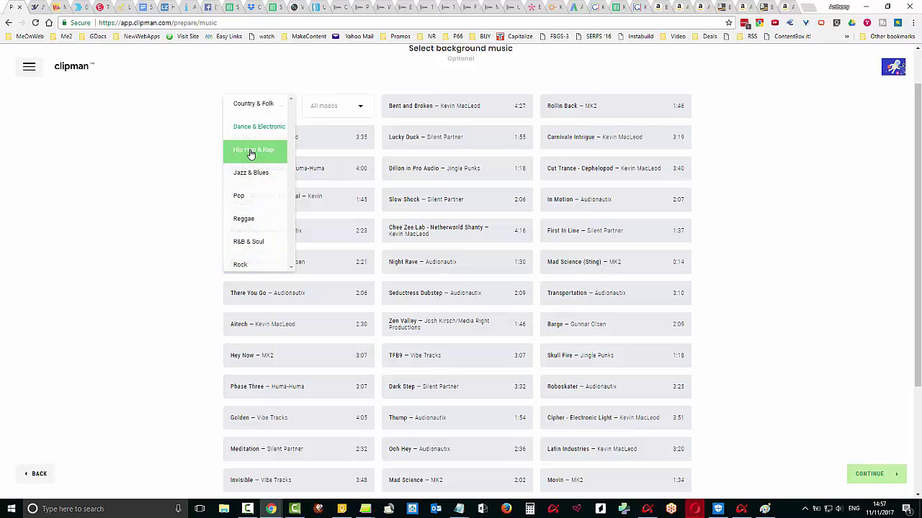
{"action": "left_click", "coordinate": [249, 104]}
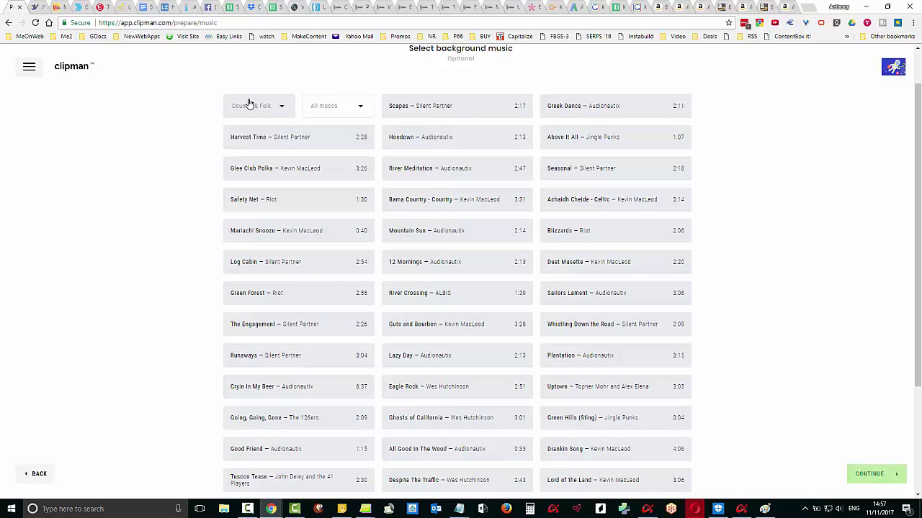
{"action": "left_click", "coordinate": [398, 106]}
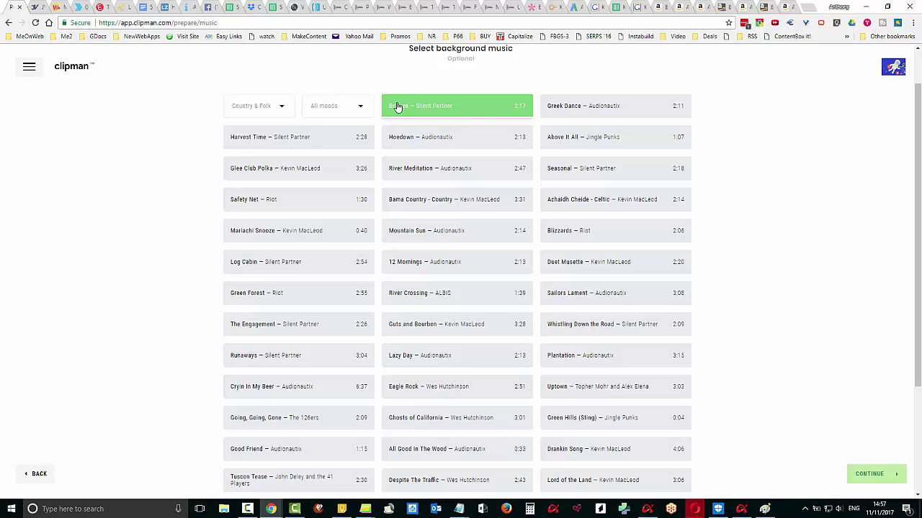
{"action": "left_click", "coordinate": [467, 107]}
{"action": "left_click", "coordinate": [478, 108]}
{"action": "left_click", "coordinate": [888, 481]}
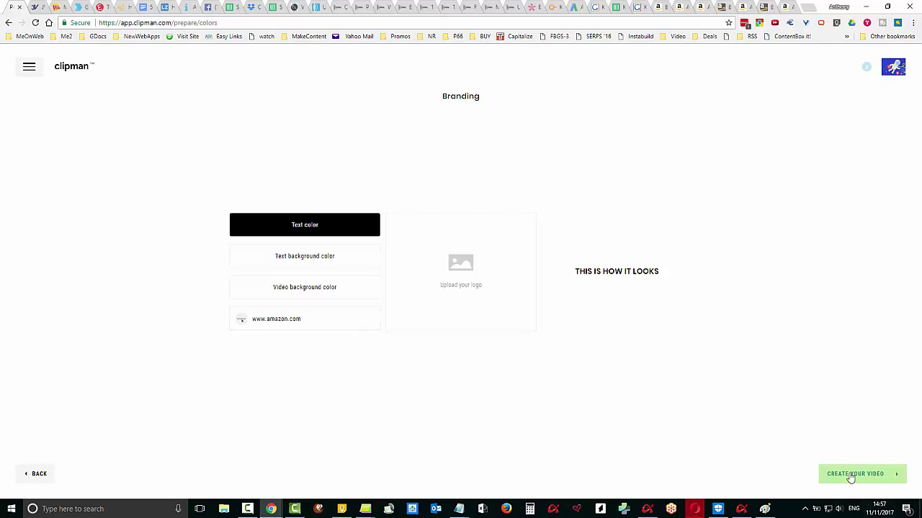
{"action": "left_click", "coordinate": [271, 319]}
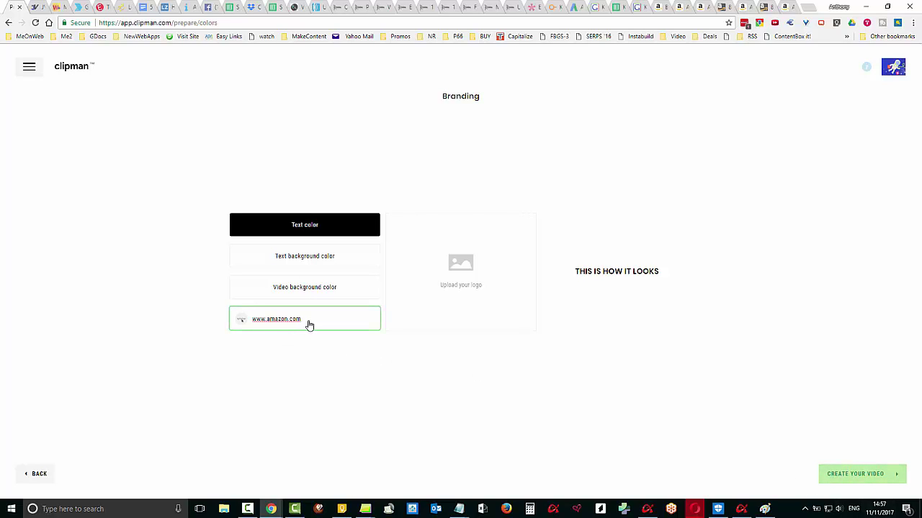
{"action": "left_click_drag", "start_coordinate": [309, 325], "coordinate": [267, 328]}
{"action": "type", "text": "buybikes.online"}
{"action": "left_click", "coordinate": [850, 475]}
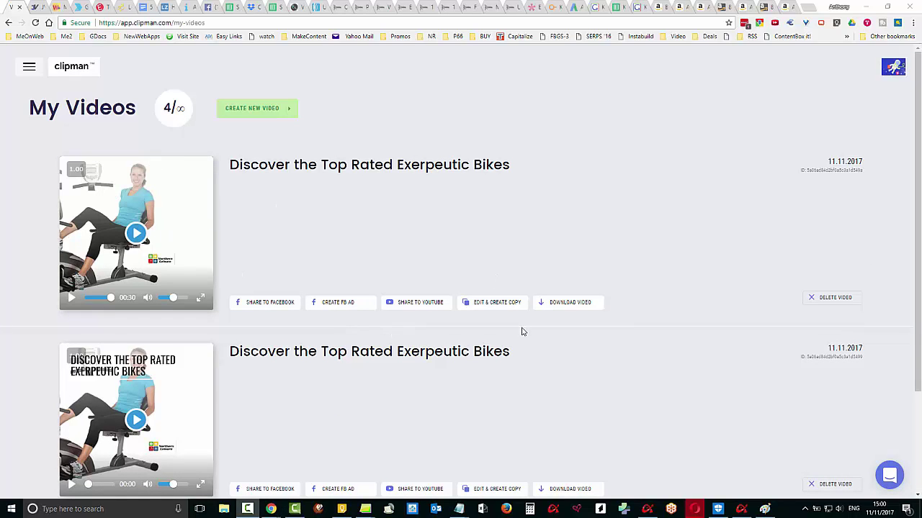
Play the newest Exerpeutic Bikes video with its volume turned up and watch it through
{"action": "left_click", "coordinate": [134, 232]}
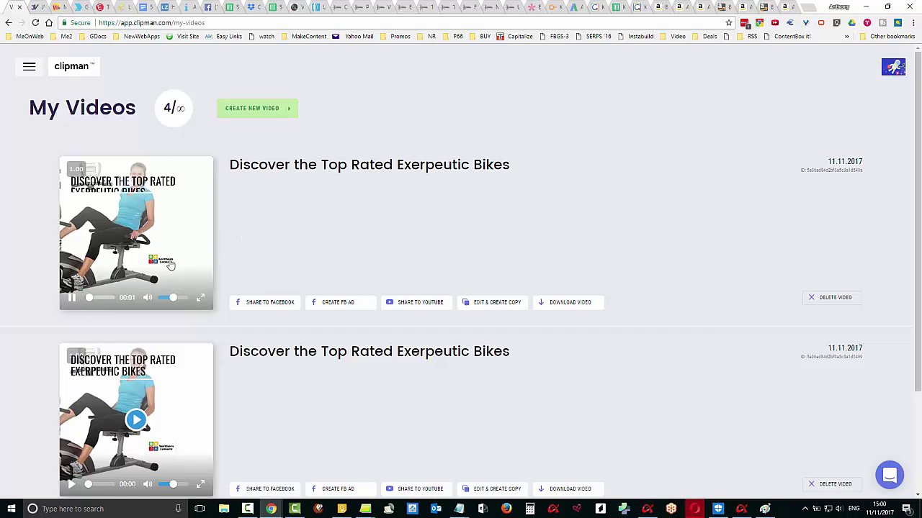
{"action": "left_click", "coordinate": [182, 298]}
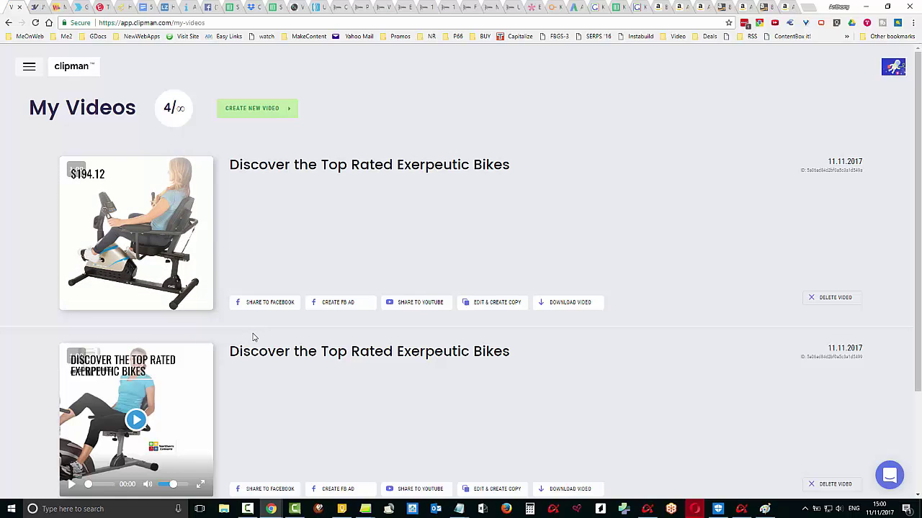
{"action": "mouse_move", "coordinate": [163, 206]}
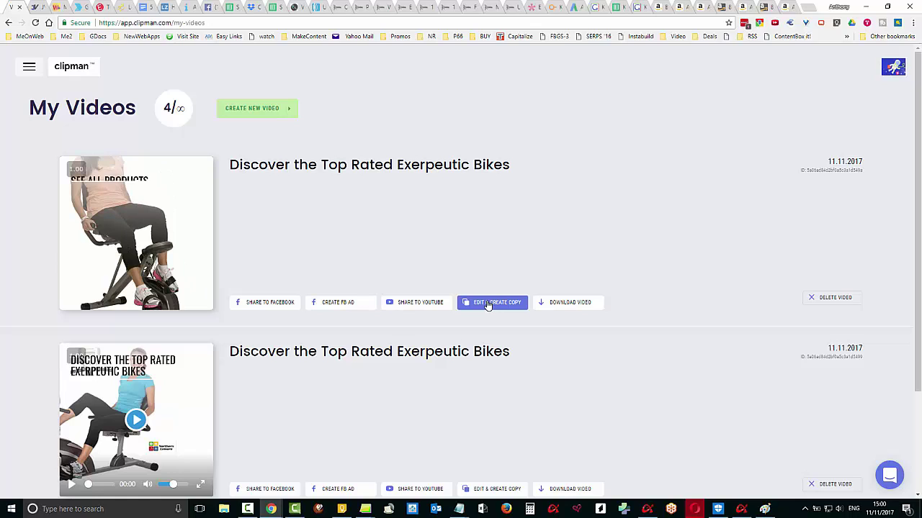
Download the newest video to the Downloads folder under its default file name and bring up the buybikes.online Exerpeutic recumbent bikes article
{"action": "left_click", "coordinate": [545, 306]}
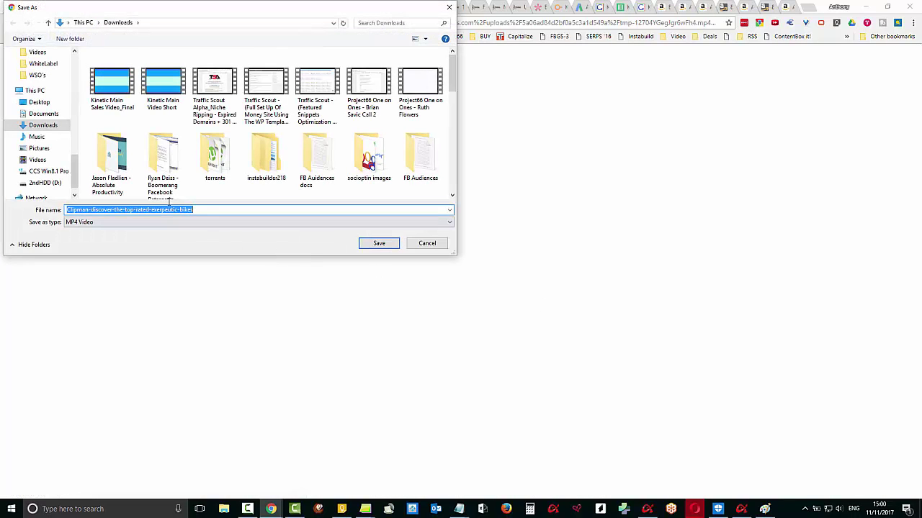
{"action": "left_click", "coordinate": [379, 244]}
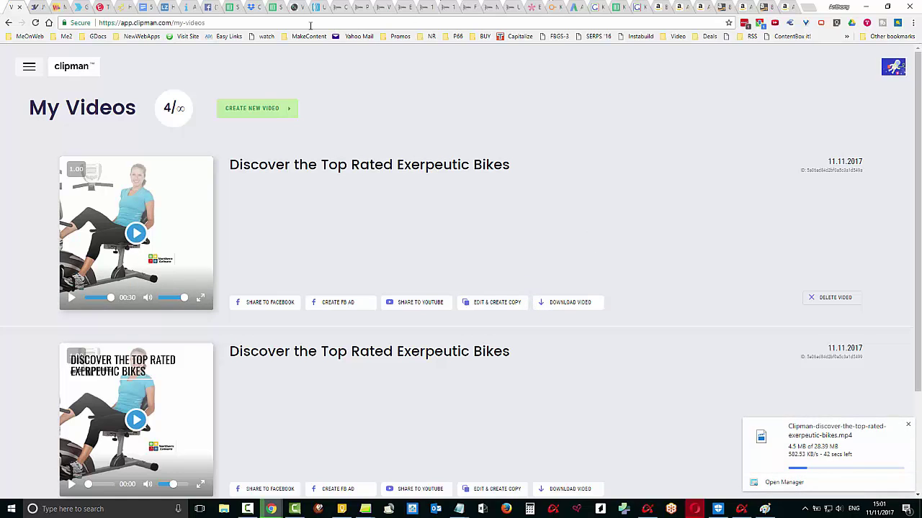
{"action": "left_click", "coordinate": [404, 7]}
{"action": "left_click", "coordinate": [423, 7]}
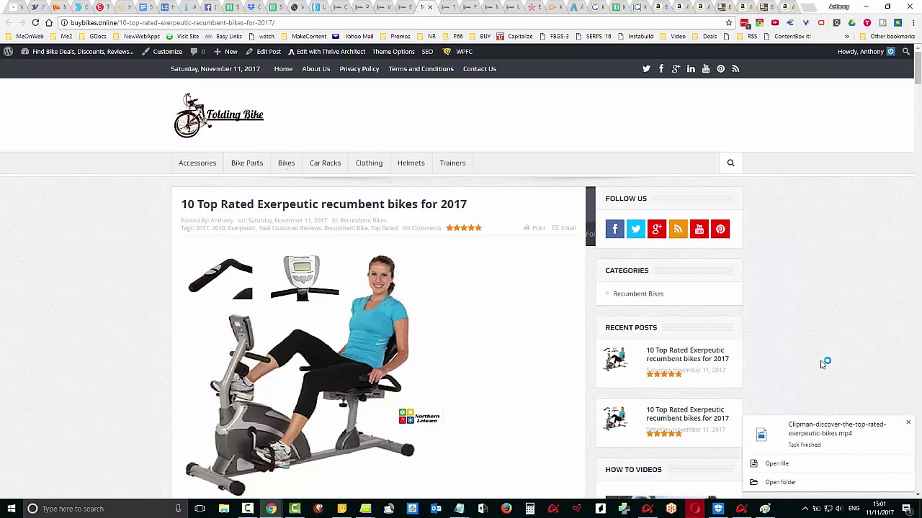
Switch to Traffic Scout Alpha and look through the list of account profiles
{"action": "left_click", "coordinate": [742, 509]}
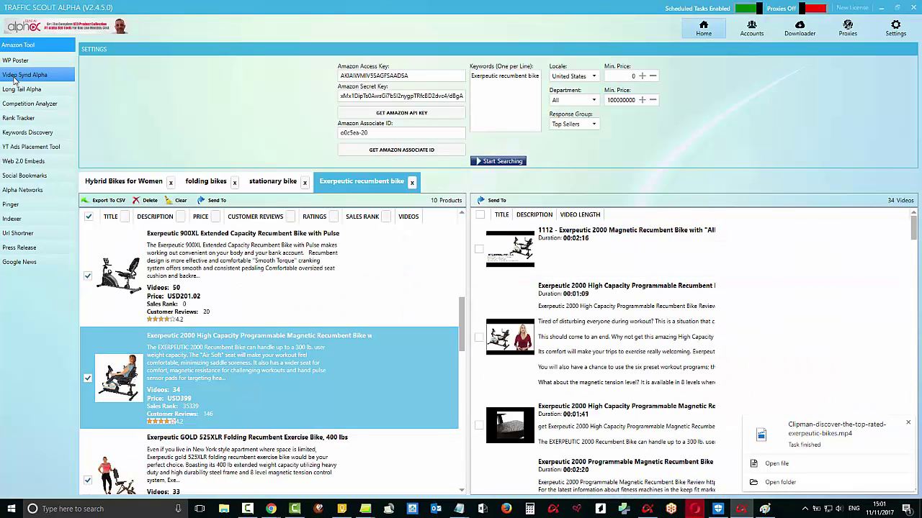
{"action": "left_click", "coordinate": [751, 29]}
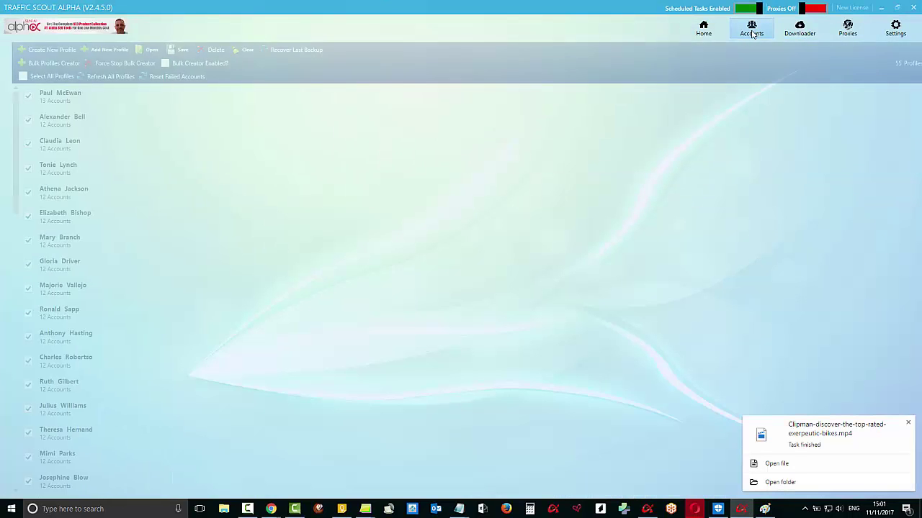
{"action": "scroll", "coordinate": [59, 432], "scroll_direction": "down", "scroll_amount": 5}
{"action": "scroll", "coordinate": [59, 440], "scroll_direction": "up", "scroll_amount": 5}
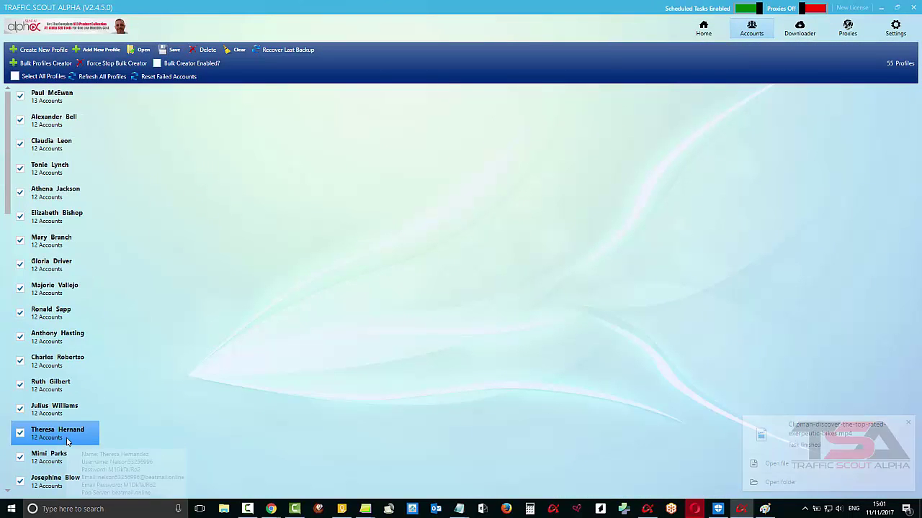
{"action": "scroll", "coordinate": [61, 441], "scroll_direction": "down", "scroll_amount": 7}
{"action": "scroll", "coordinate": [61, 441], "scroll_direction": "up", "scroll_amount": 5}
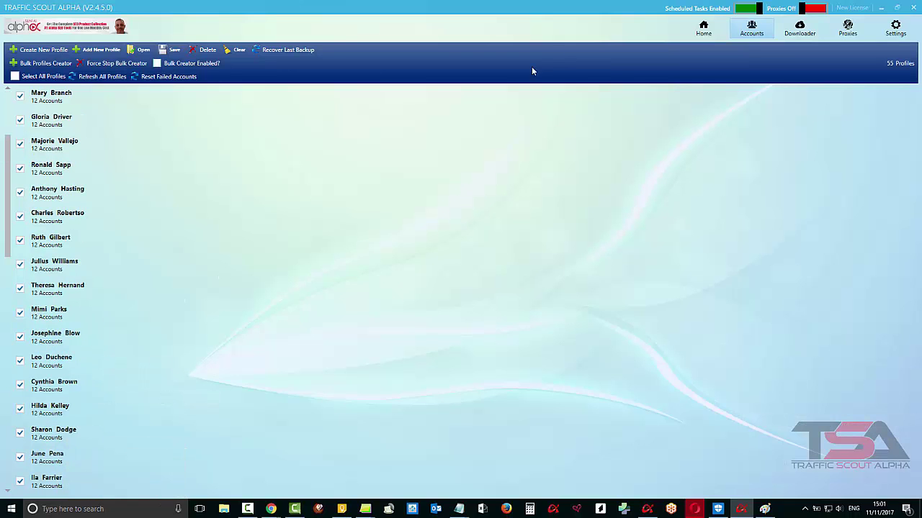
Open the Bike Case Study 1 project in the Video Synd Alpha tool
{"action": "left_click", "coordinate": [704, 33]}
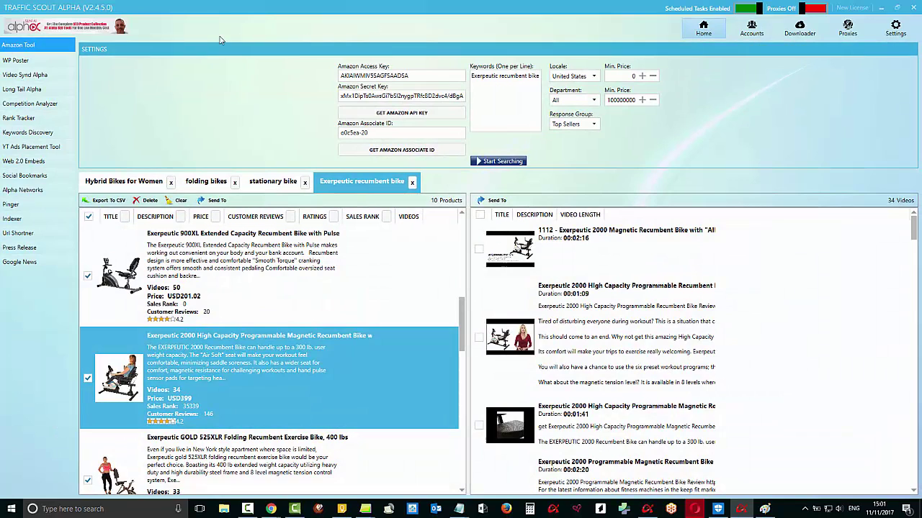
{"action": "left_click", "coordinate": [5, 78]}
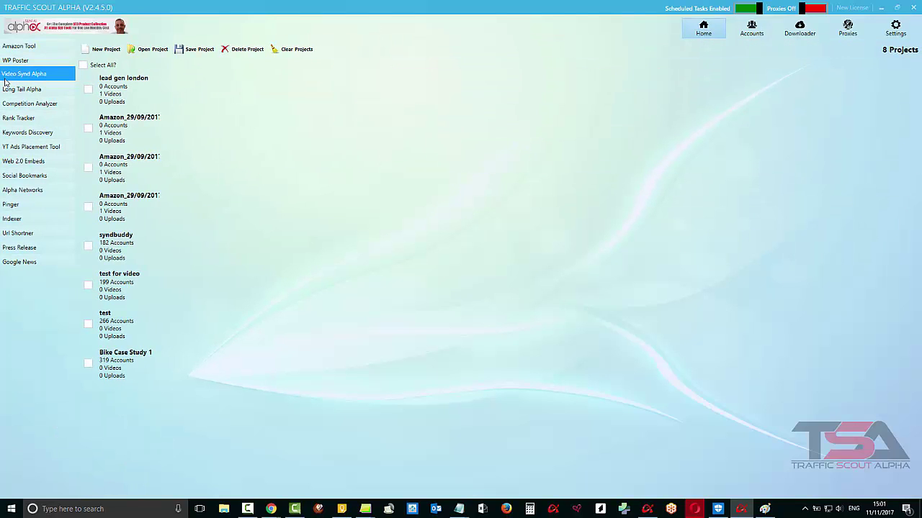
{"action": "left_click", "coordinate": [134, 364]}
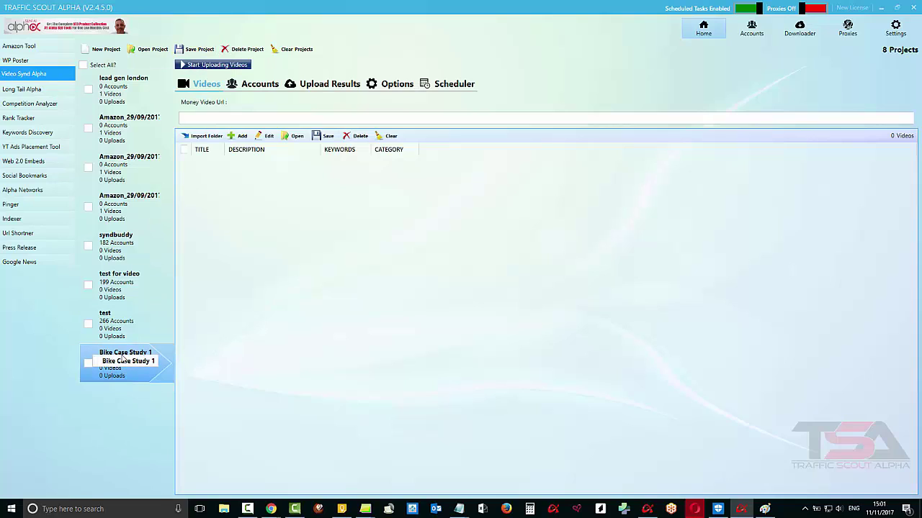
Examine the Bike Case Study 1 project's accounts, checking which video sites they cover and their assigned API key
{"action": "left_click", "coordinate": [254, 87]}
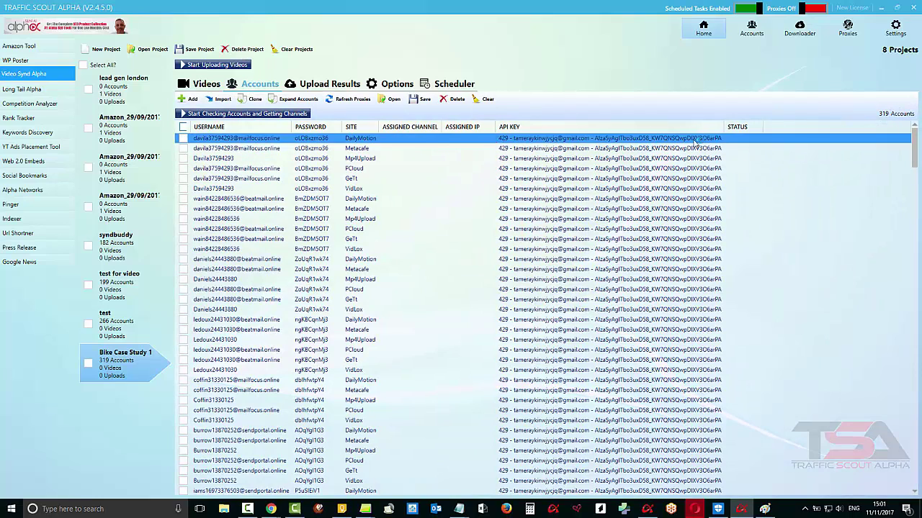
{"action": "left_click", "coordinate": [365, 158]}
{"action": "scroll", "coordinate": [360, 302], "scroll_direction": "down", "scroll_amount": 4}
{"action": "left_click", "coordinate": [362, 470]}
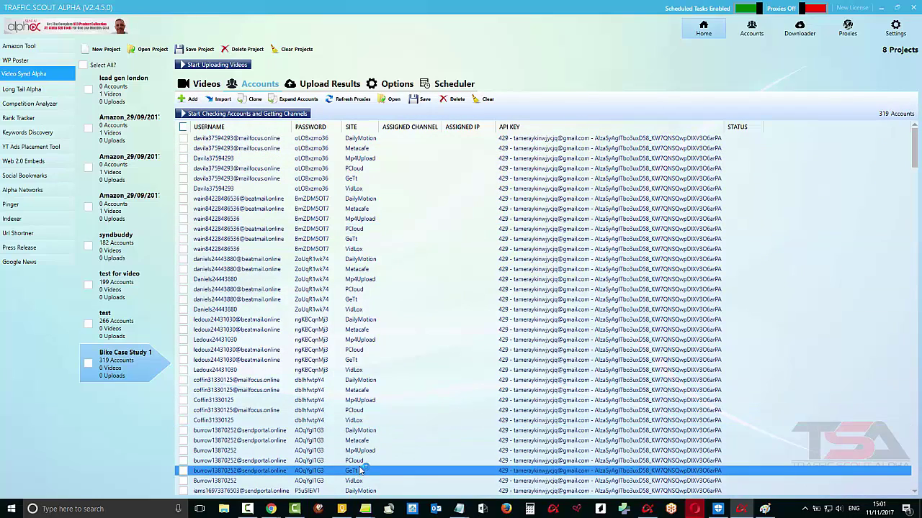
{"action": "scroll", "coordinate": [361, 468], "scroll_direction": "down", "scroll_amount": 10}
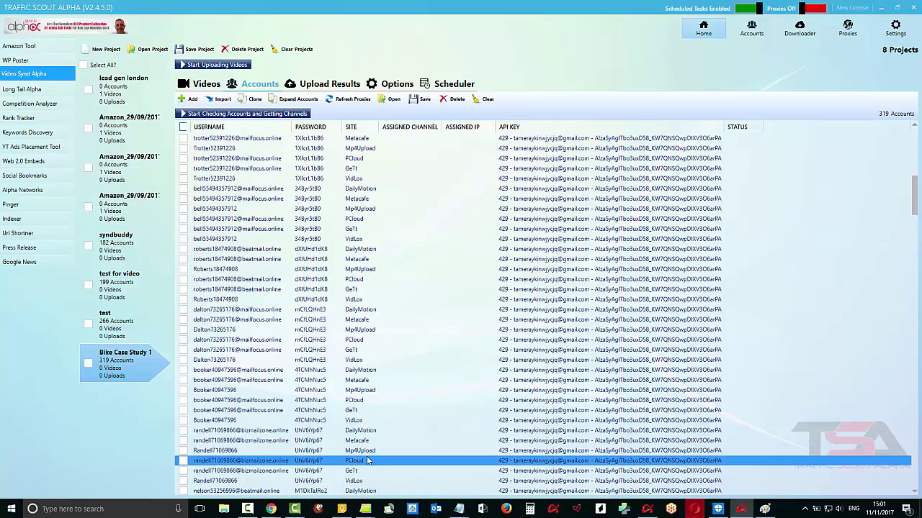
{"action": "left_click", "coordinate": [365, 450]}
{"action": "scroll", "coordinate": [365, 451], "scroll_direction": "down", "scroll_amount": 8}
{"action": "scroll", "coordinate": [365, 432], "scroll_direction": "up", "scroll_amount": 20}
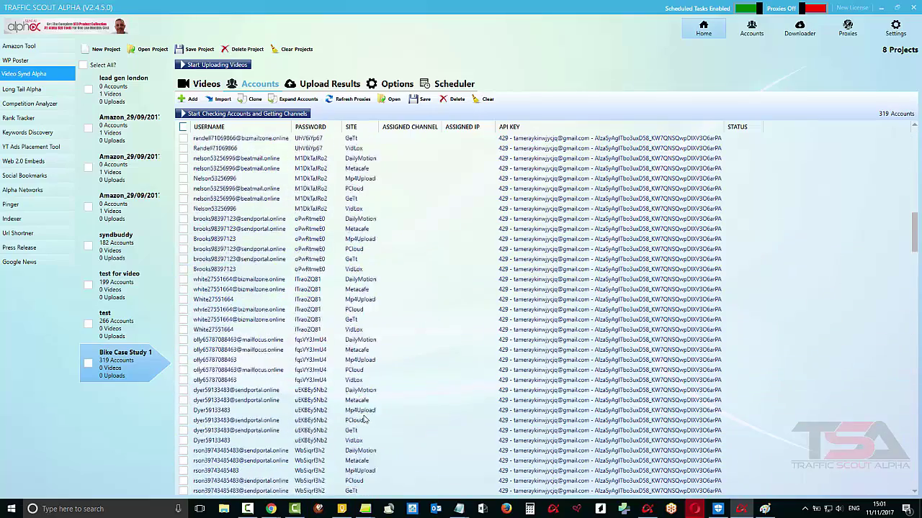
{"action": "scroll", "coordinate": [488, 161], "scroll_direction": "up", "scroll_amount": 7}
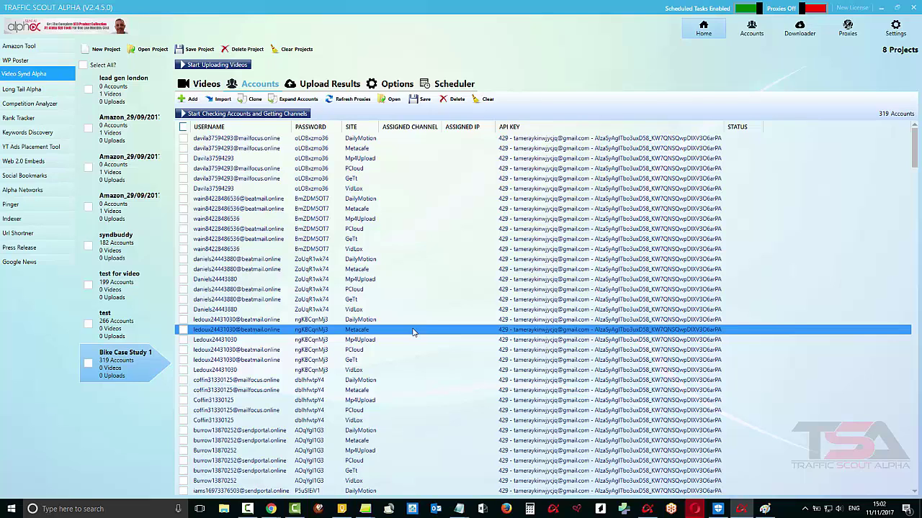
{"action": "left_click", "coordinate": [756, 260]}
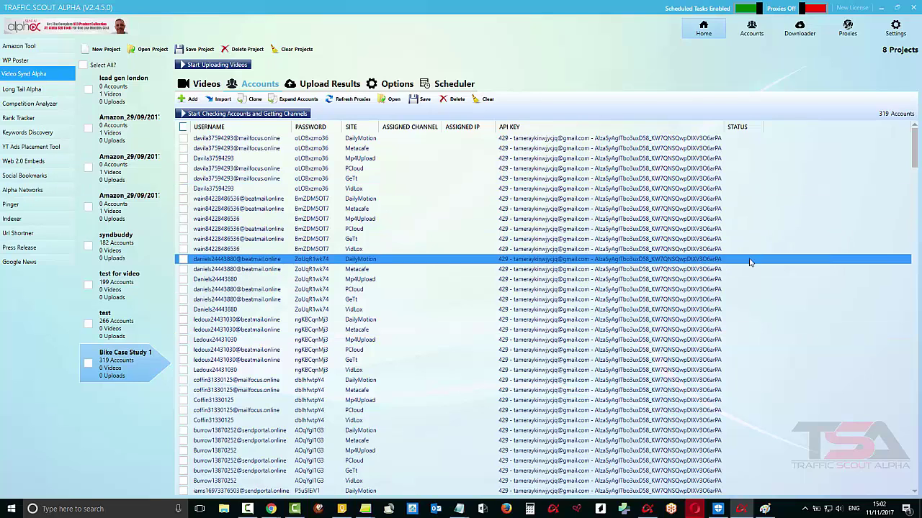
{"action": "left_click", "coordinate": [766, 222]}
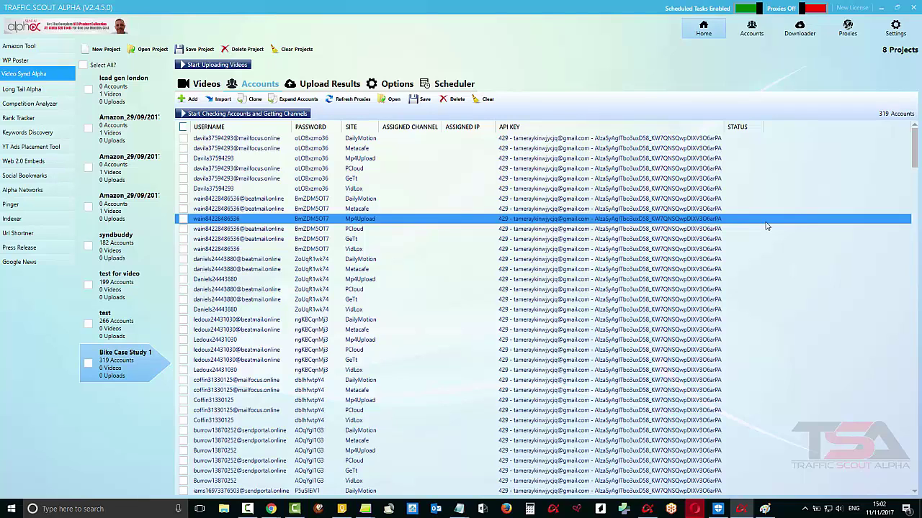